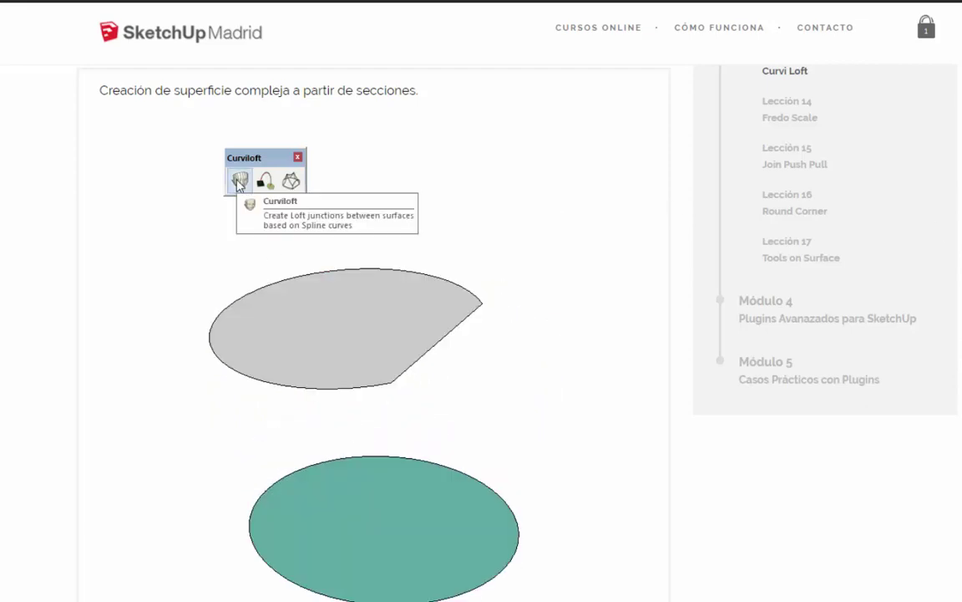
Review the Curvi Loft lesson: tool descriptions, animated examples from sections, path and contours, and the required plugin downloads.
scroll(376, 334, "down", 8)
scroll(376, 334, "down", 6)
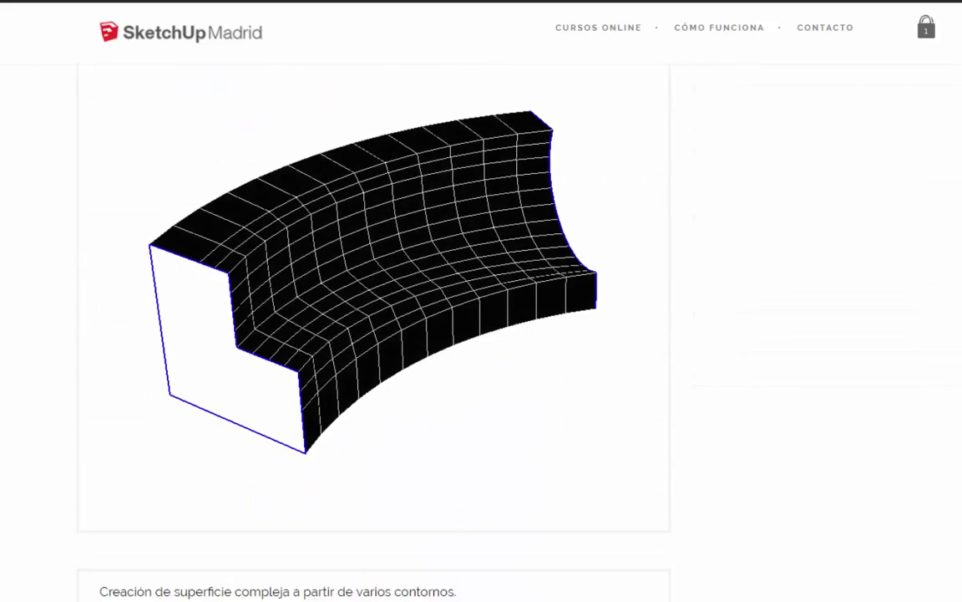
scroll(376, 334, "down", 5)
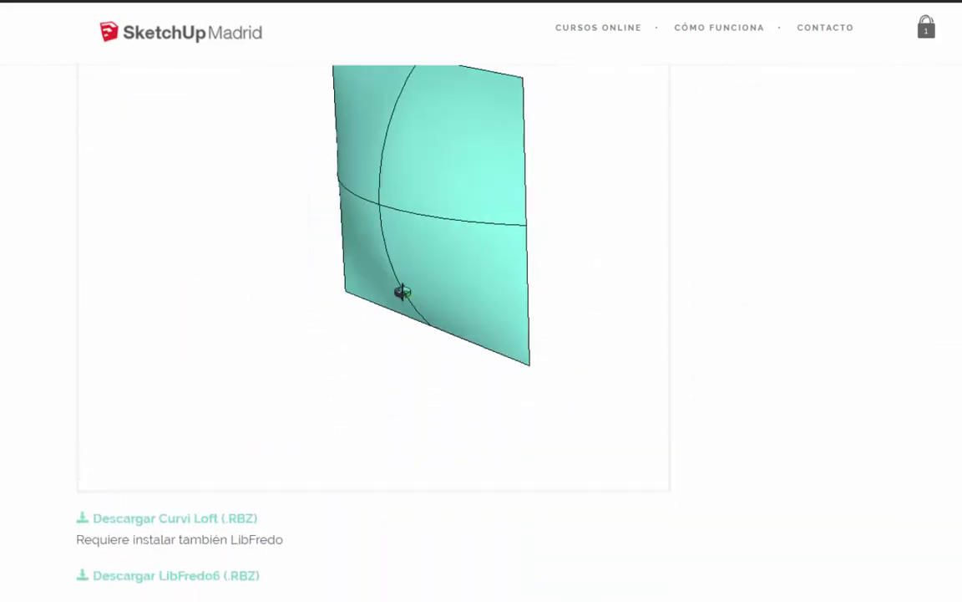
scroll(376, 334, "down", 2)
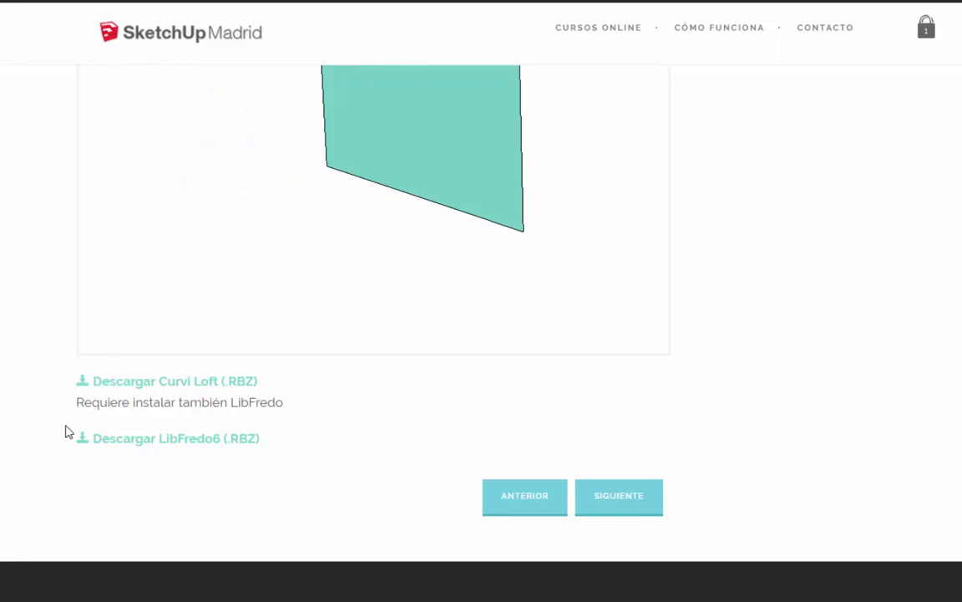
left_click_drag(67, 432, 259, 425)
left_click(263, 477)
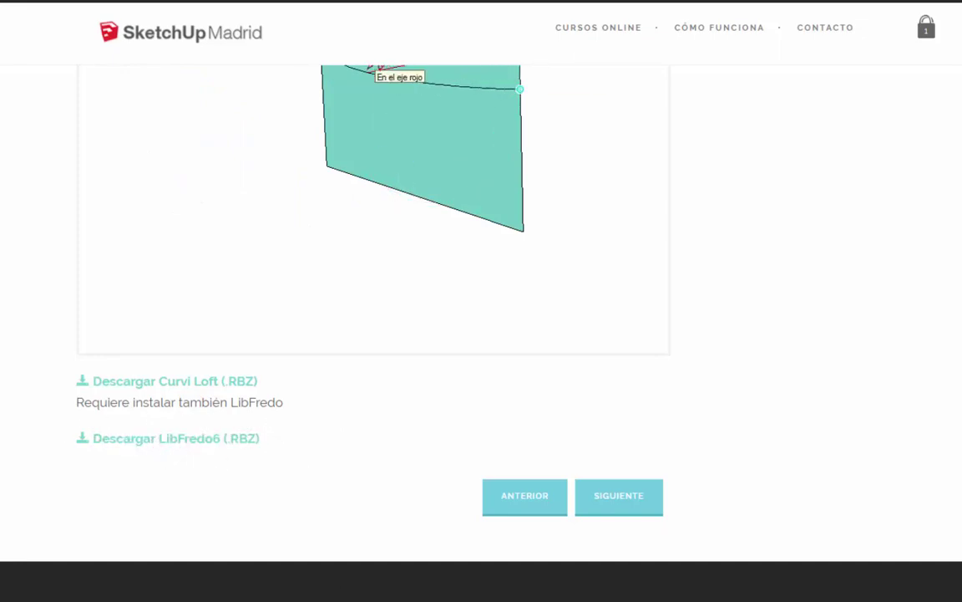
scroll(895, 518, "up", 10)
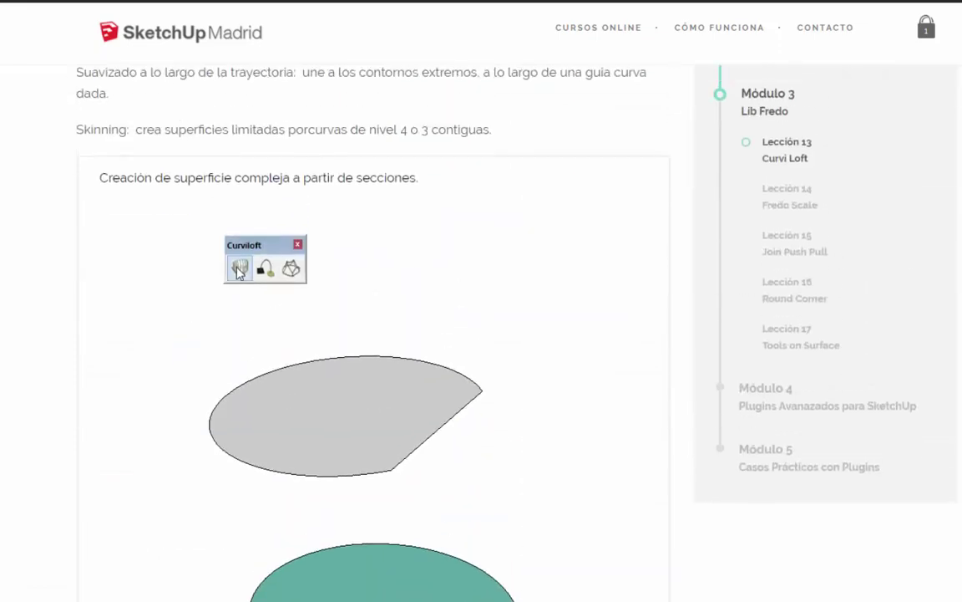
scroll(481, 334, "up", 1)
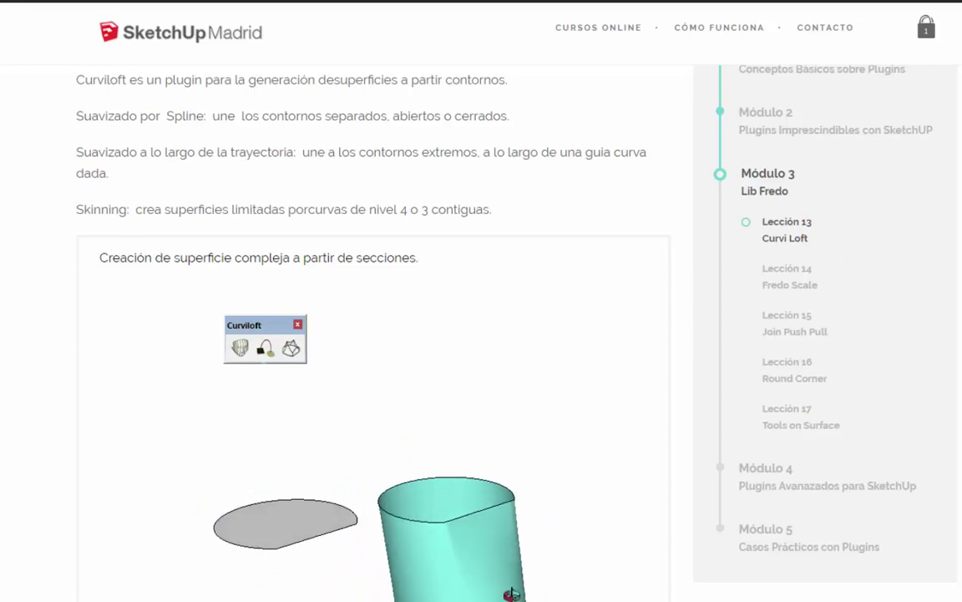
scroll(464, 334, "down", 1)
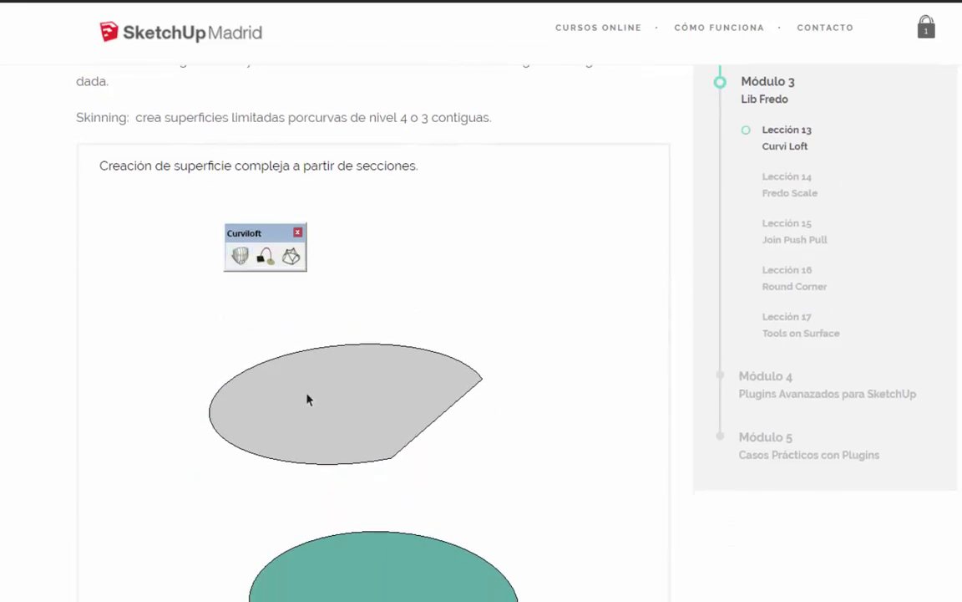
scroll(372, 334, "down", 15)
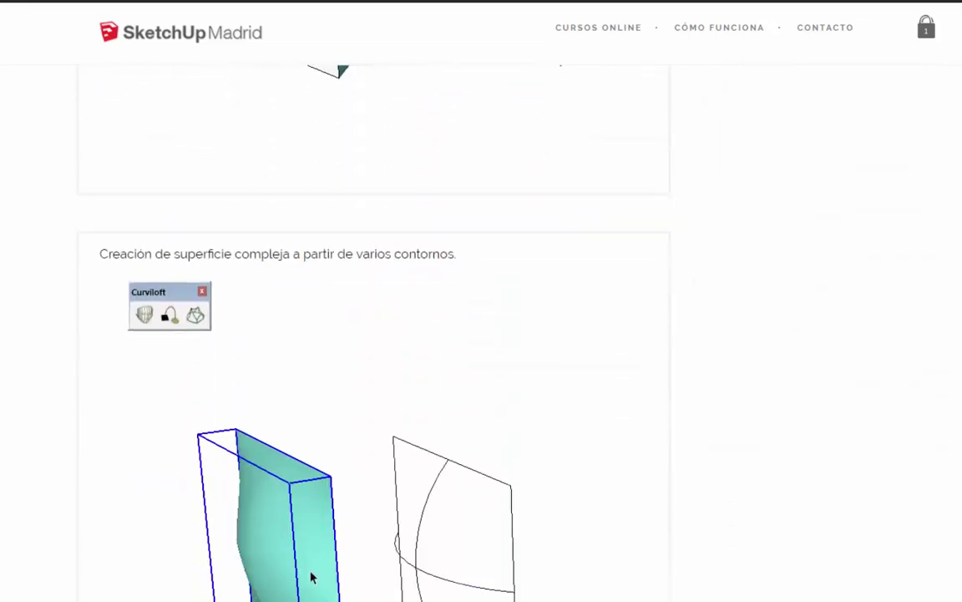
scroll(372, 334, "down", 3)
scroll(372, 334, "up", 1)
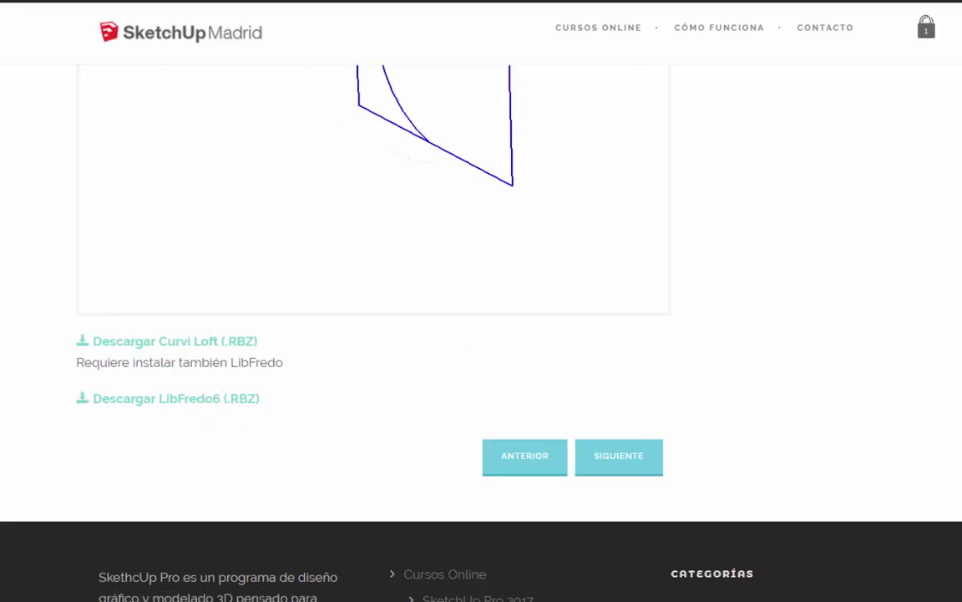
scroll(488, 79, "up", 15)
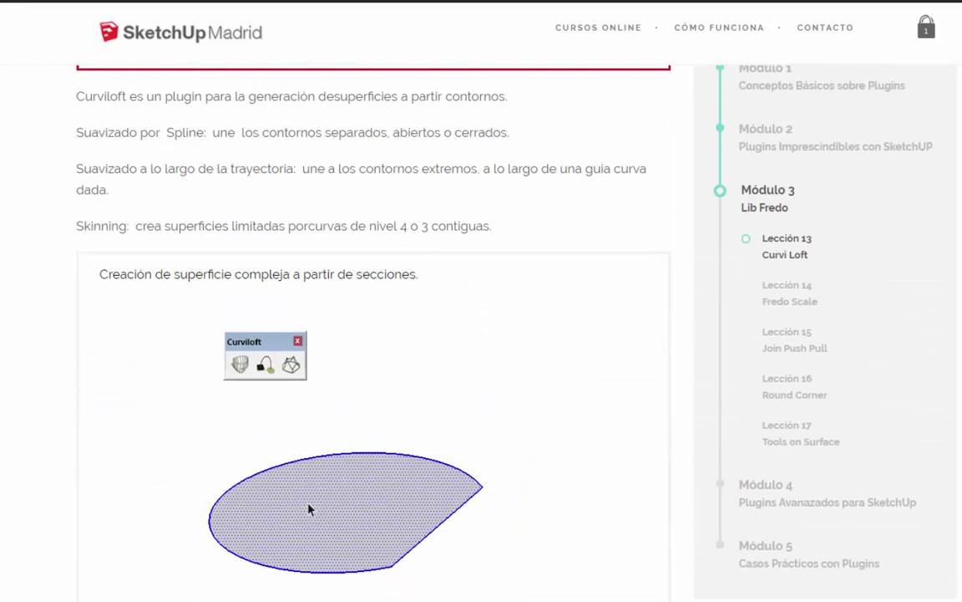
scroll(308, 508, "down", 1)
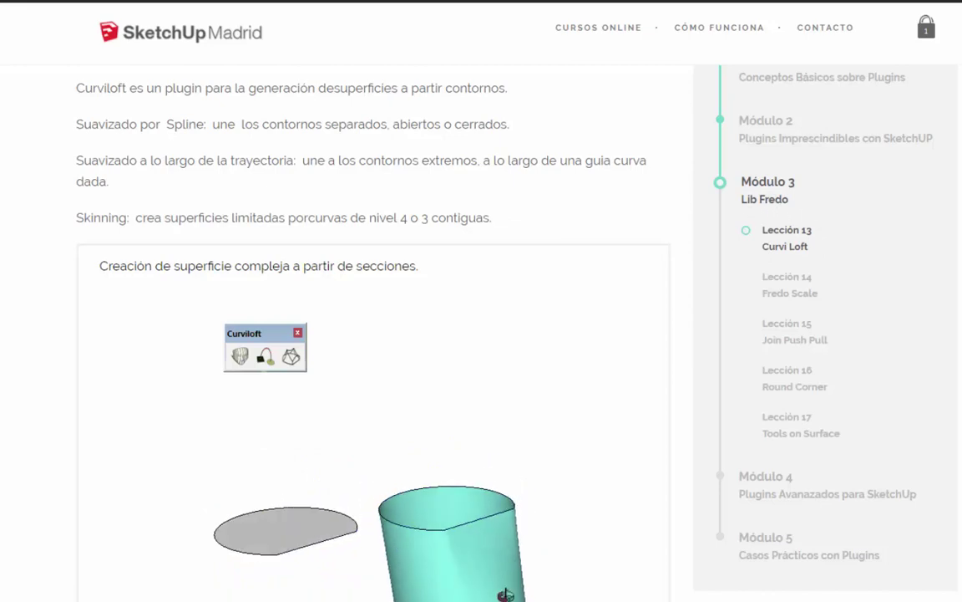
scroll(449, 206, "down", 15)
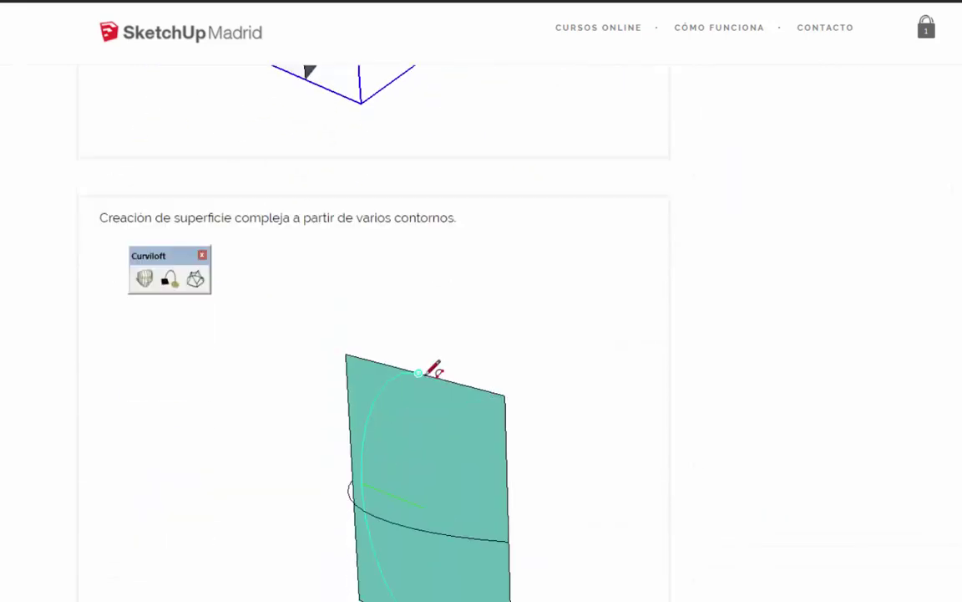
Download the LibFredo6 and Curvi Loft plugin files from the end of the lesson page.
scroll(250, 401, "down", 2)
scroll(250, 401, "up", 2)
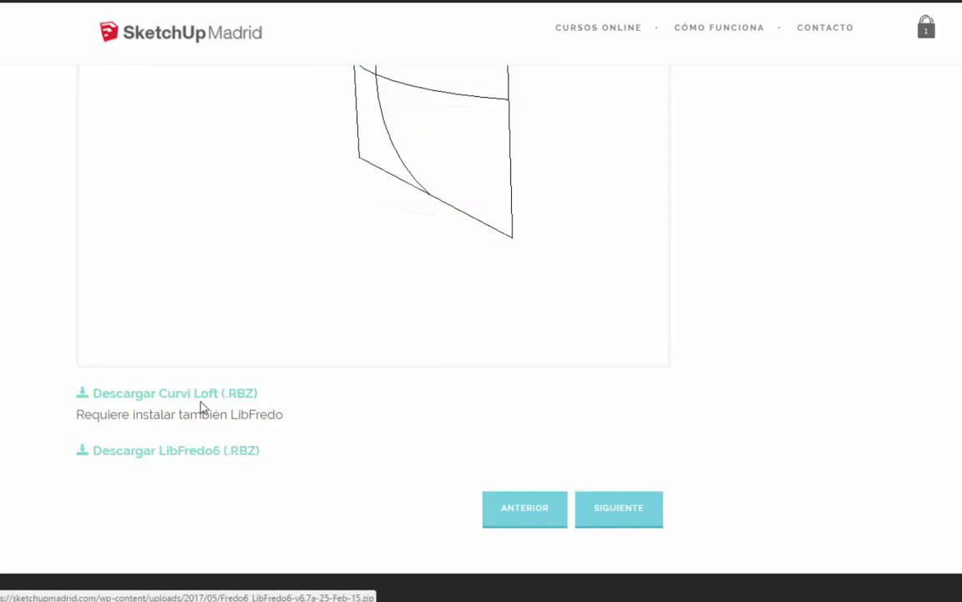
left_click(194, 457)
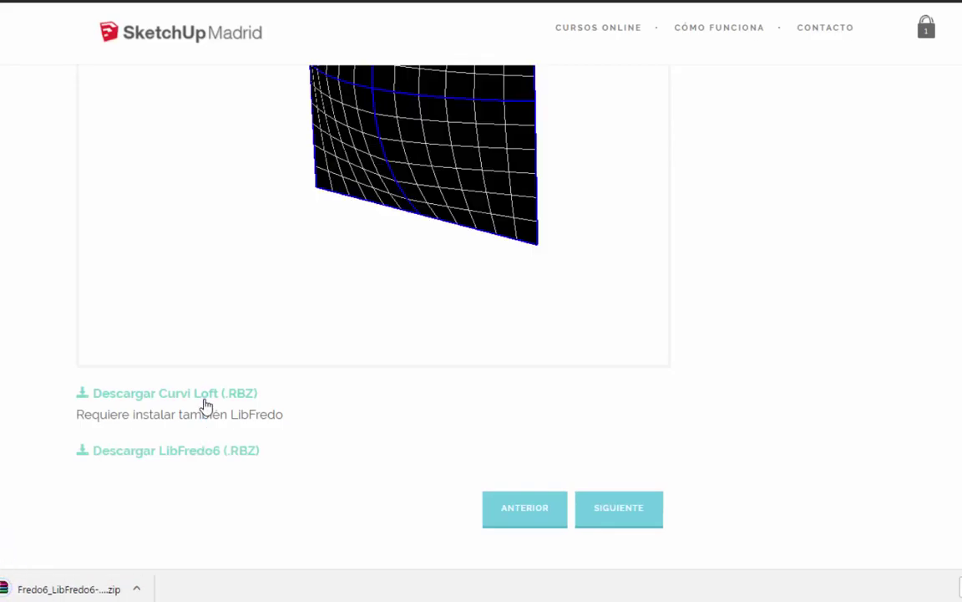
left_click(207, 402)
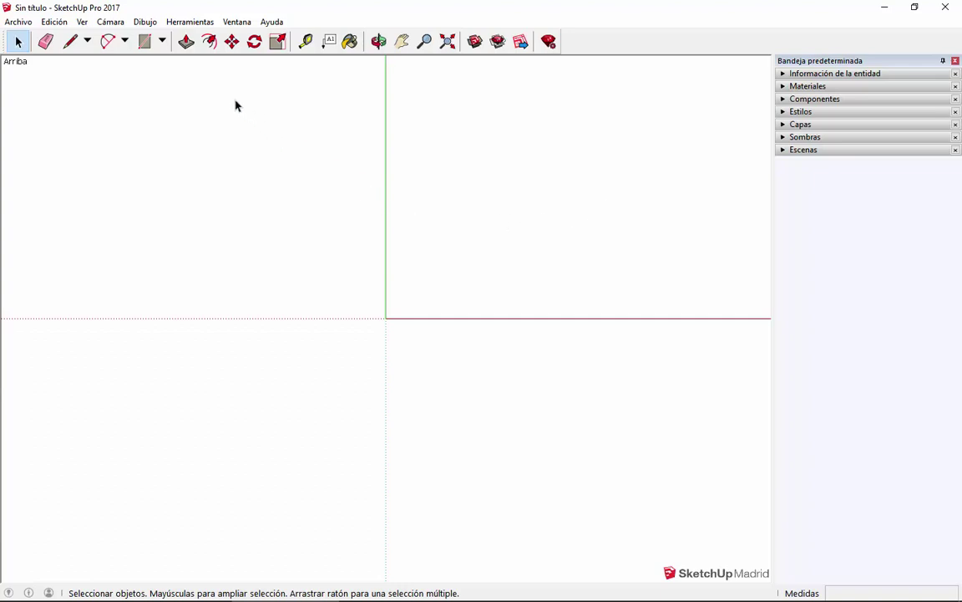
Switch to SketchUp, install the extension file "Fredo6_!LibFredo6 - v6.7a - 25 Feb 15.rbz" and dismiss its floating window.
left_click(237, 22)
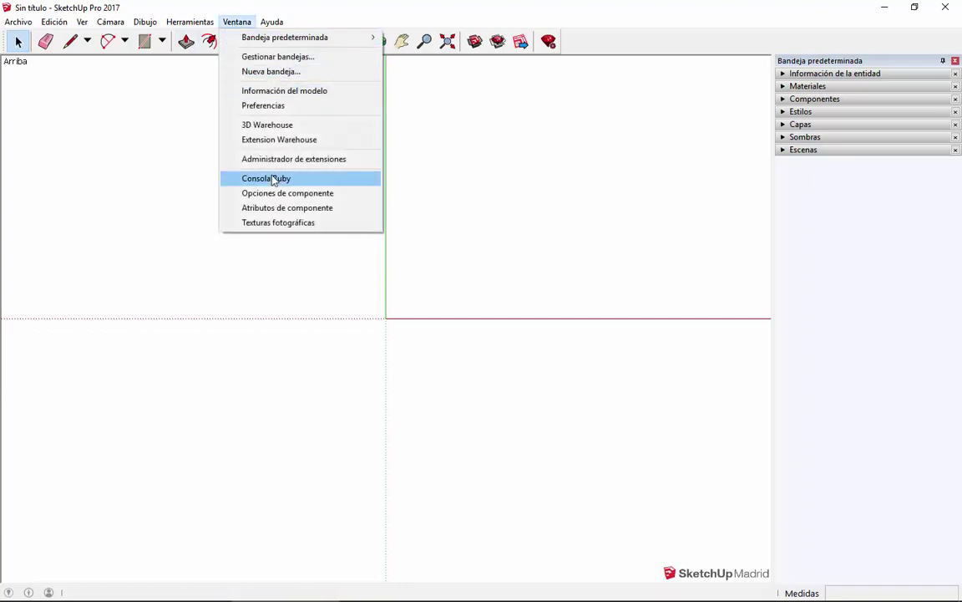
left_click(335, 162)
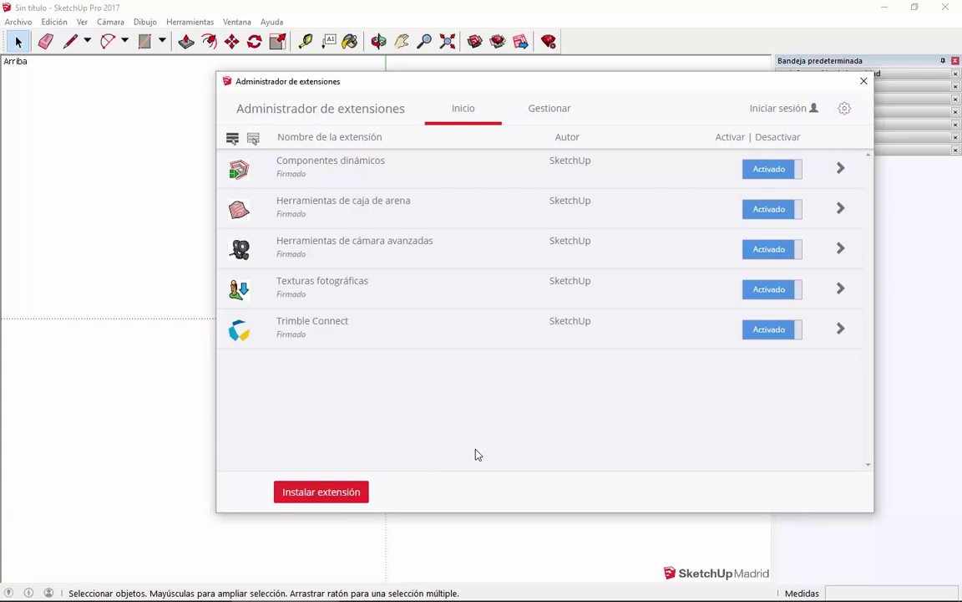
left_click(339, 493)
left_click(457, 245)
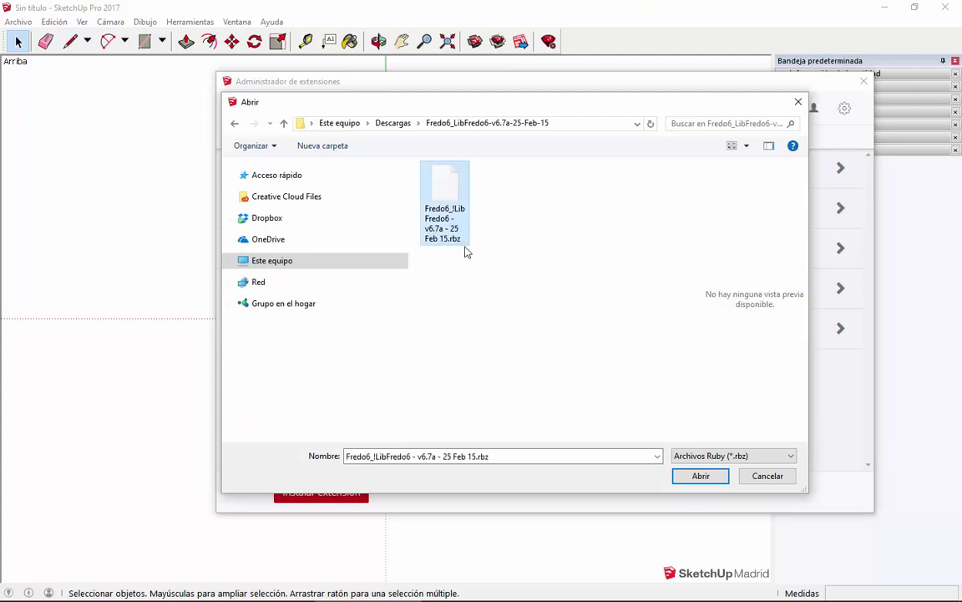
left_click(712, 482)
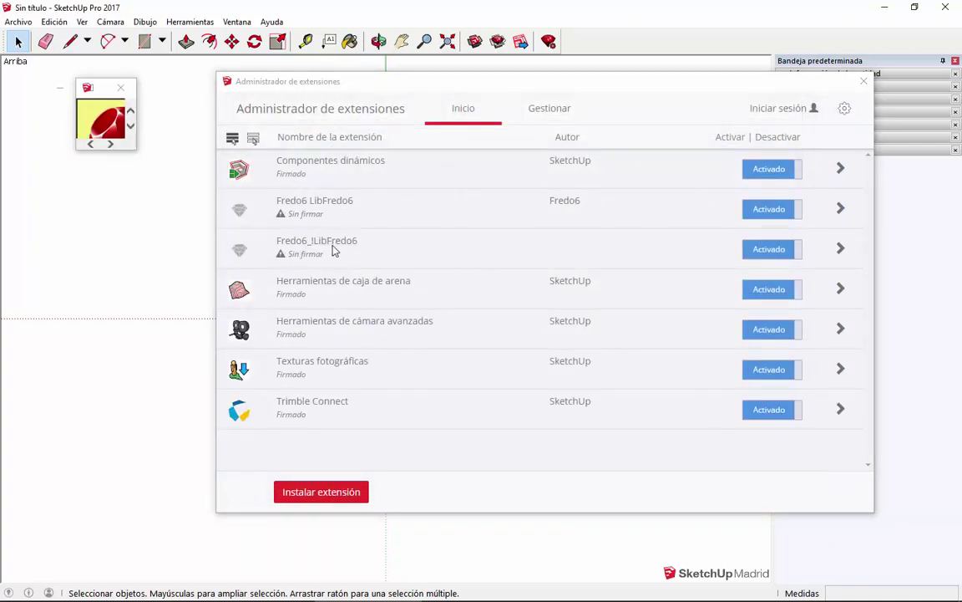
left_click(87, 87)
left_click(116, 87)
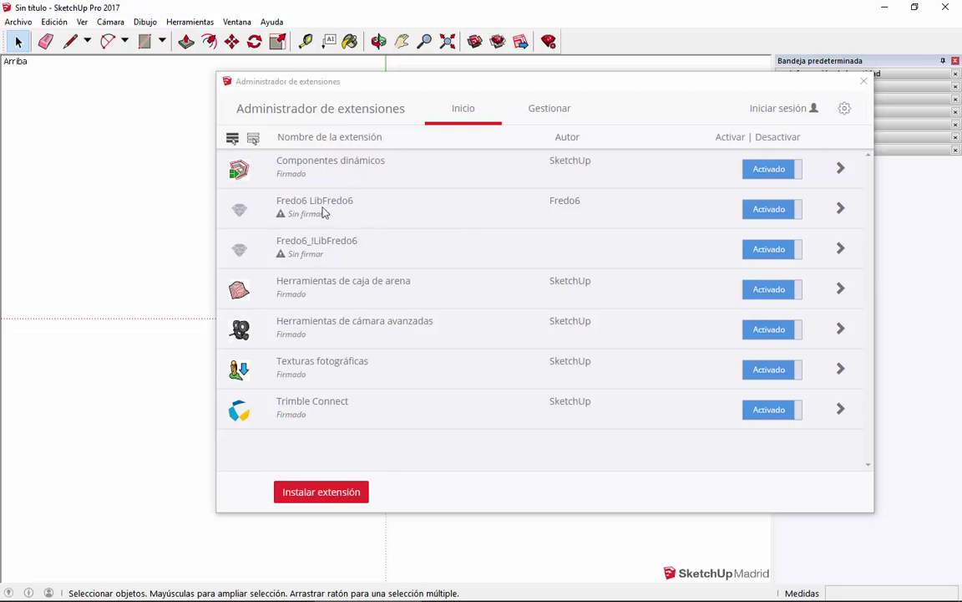
Install the extension file Curviloft_v1.4a.rbz from the Curviloft_v1.4a download folder and close the extension manager.
left_click(321, 492)
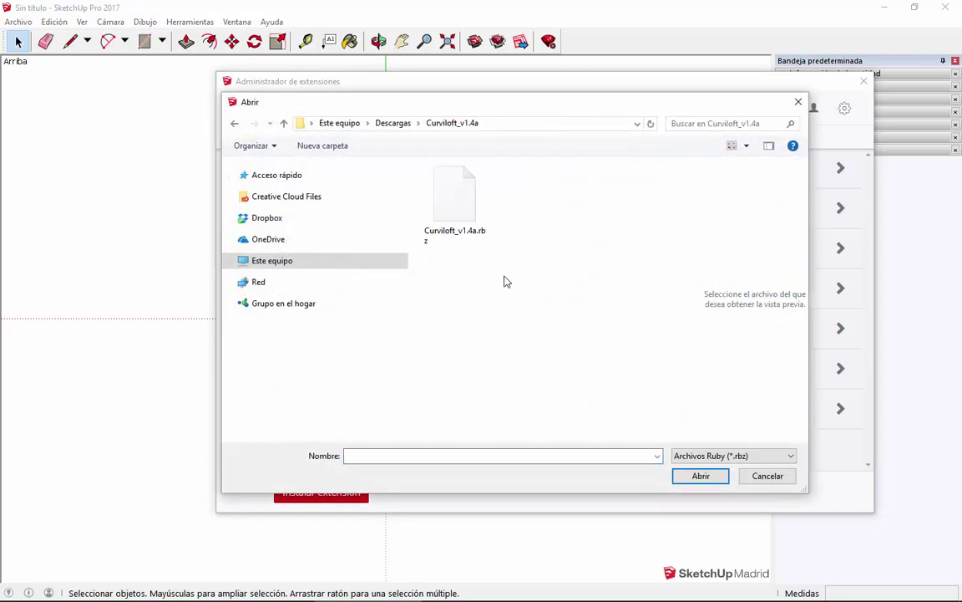
left_click(477, 221)
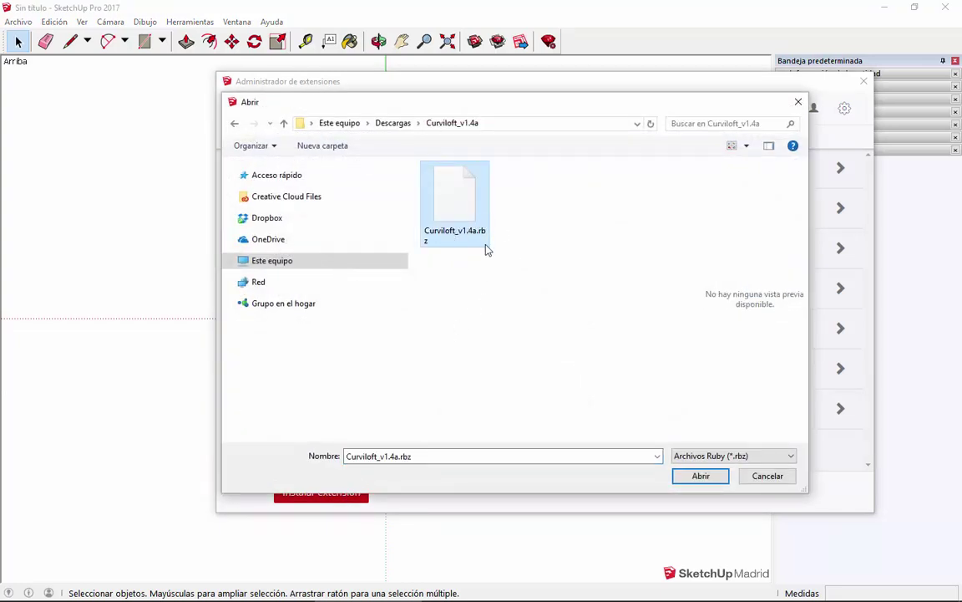
left_click(707, 477)
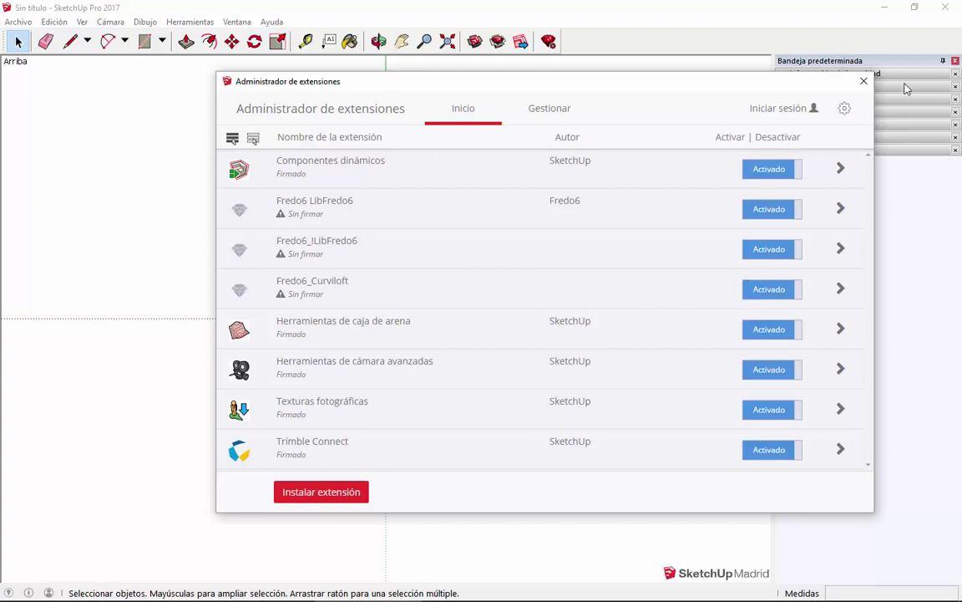
left_click(864, 81)
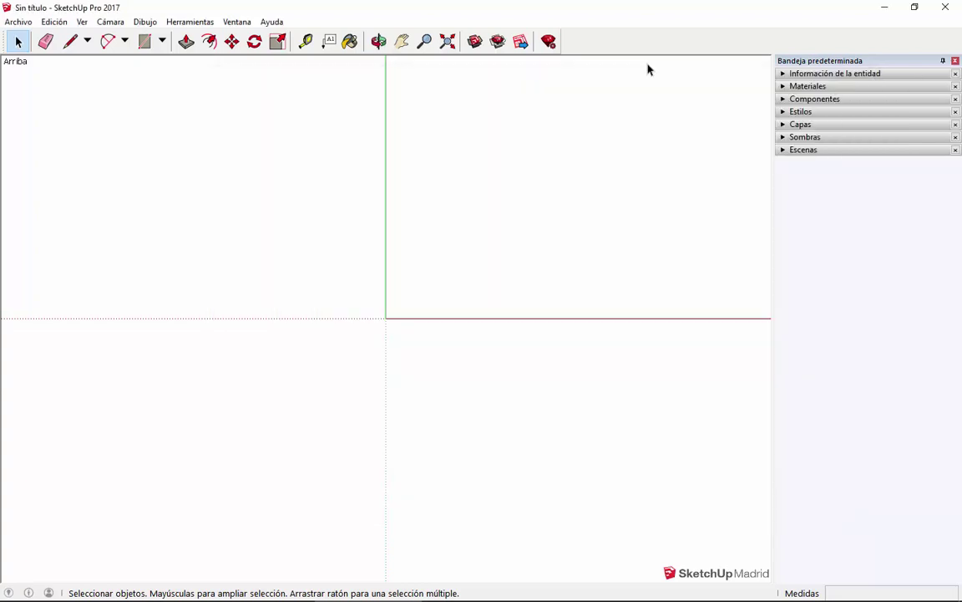
Check the list of available toolbars for a Curviloft entry.
right_click(590, 47)
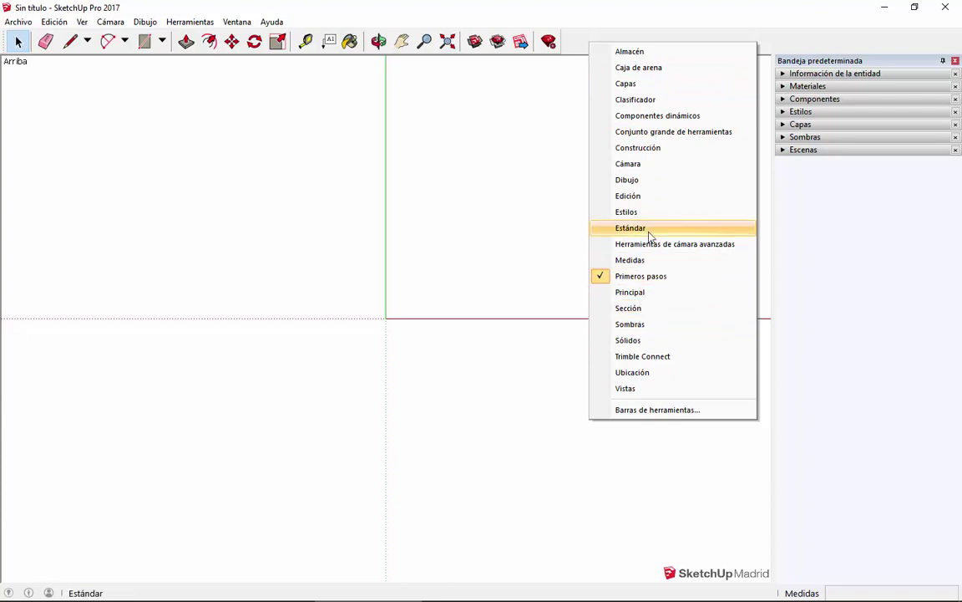
key("Escape")
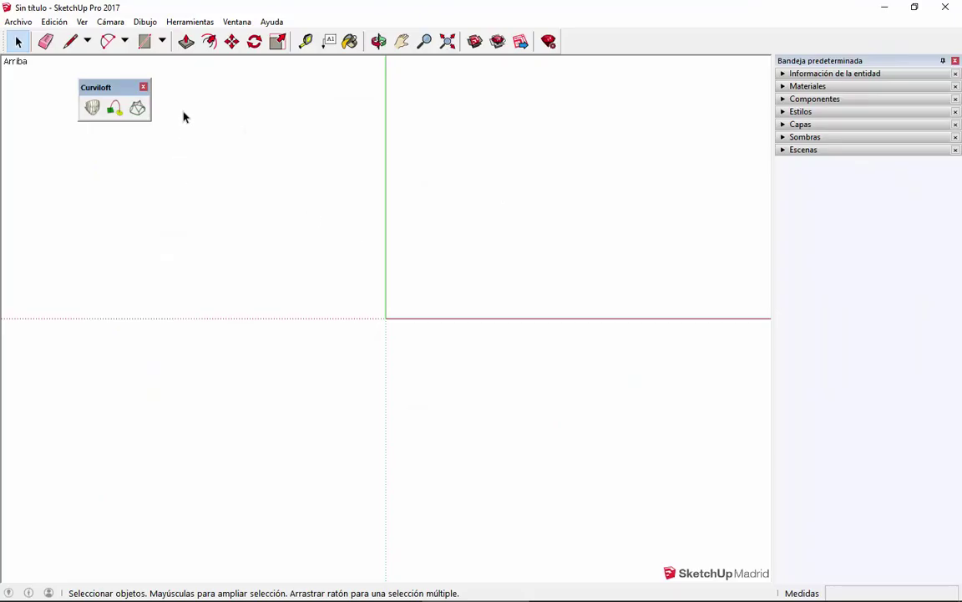
Reposition the floating Curviloft toolbar over an empty part of the drawing area.
left_click_drag(100, 85, 196, 87)
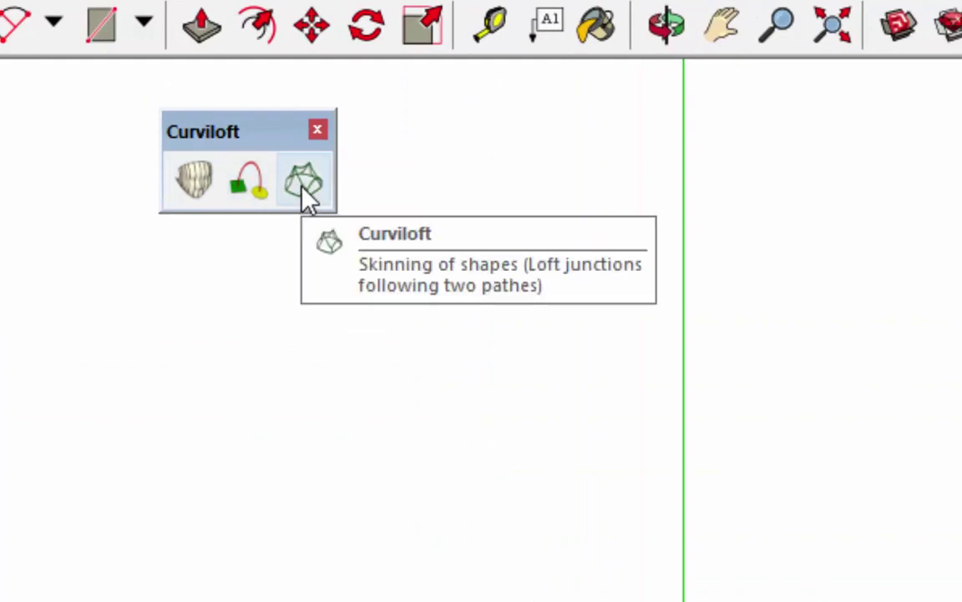
mouse_move(249, 128)
left_mouse_down()
mouse_move(10, 330)
mouse_move(18, 338)
left_mouse_up()
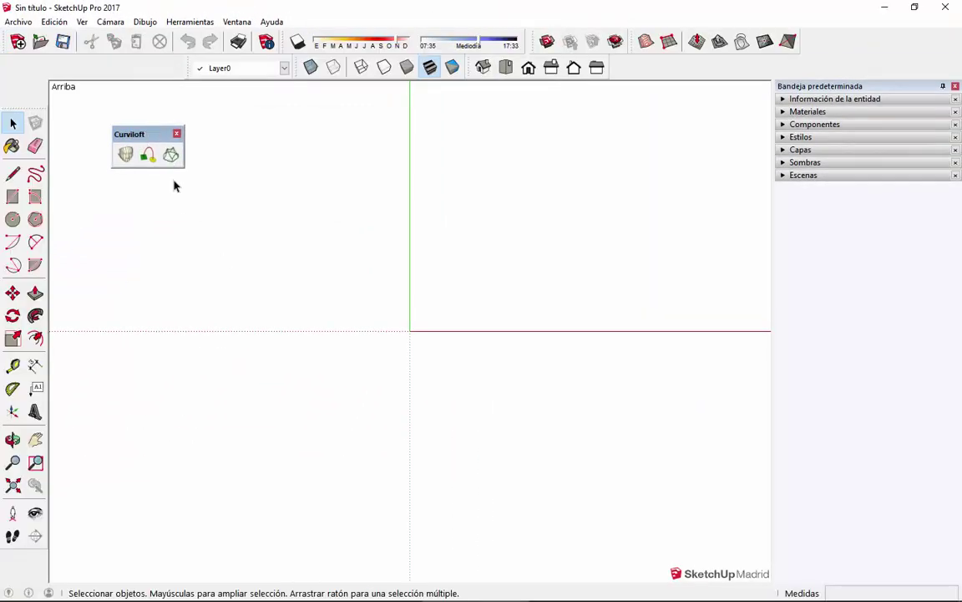
left_click_drag(150, 133, 134, 118)
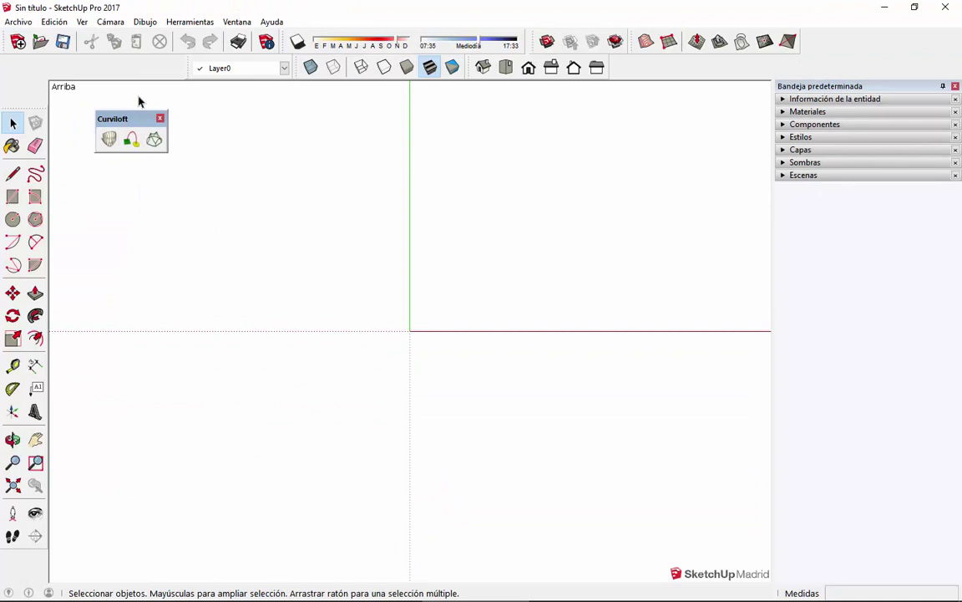
Hide the Curviloft toolbar, show it again, and check its entry in the toolbar list.
right_click(636, 70)
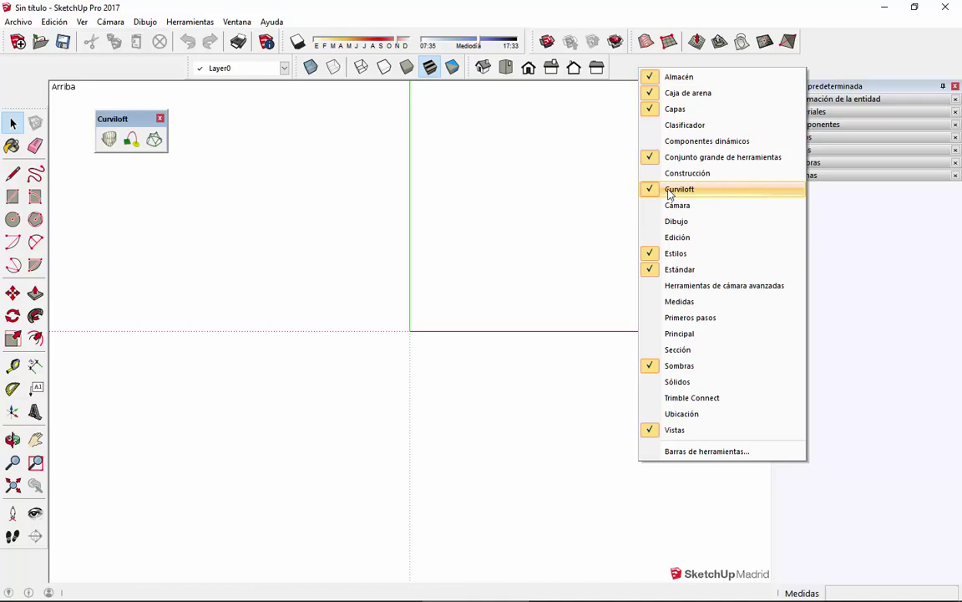
left_click(685, 190)
right_click(640, 69)
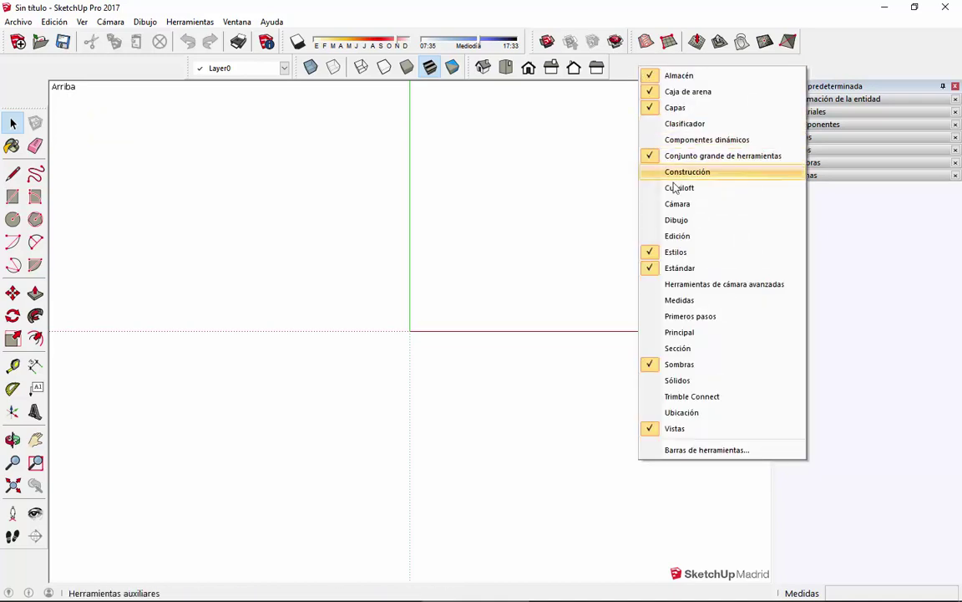
left_click(726, 195)
right_click(662, 71)
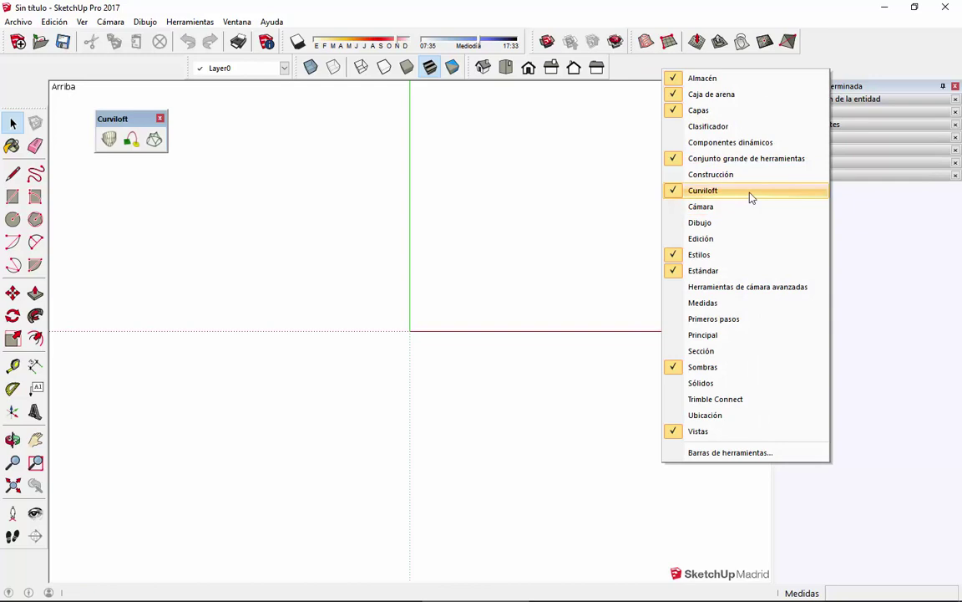
middle_click_drag(485, 280, 452, 269)
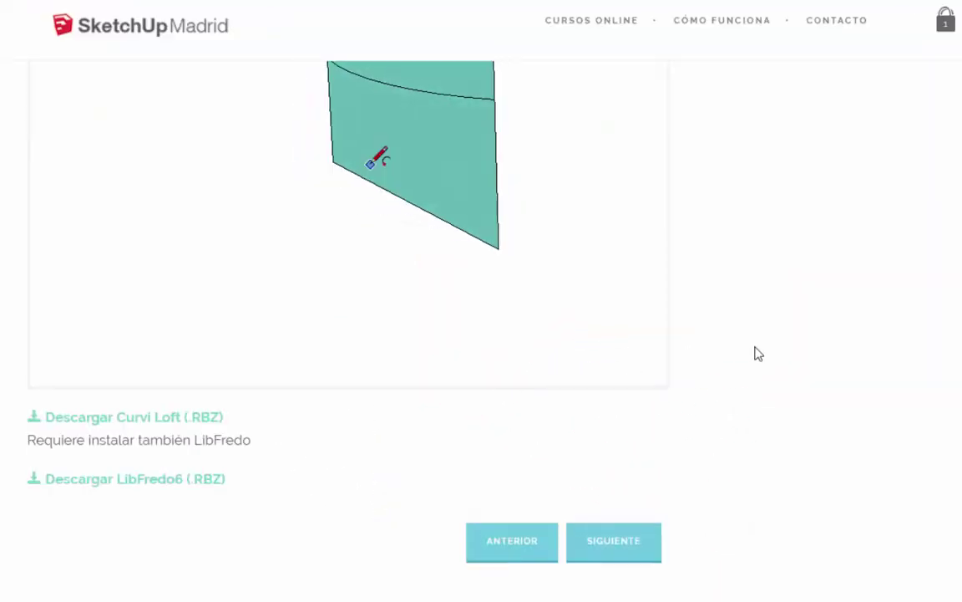
Switch back to the Curvi Loft lesson page and review the animated examples from the contours one upward.
scroll(755, 352, "up", 5)
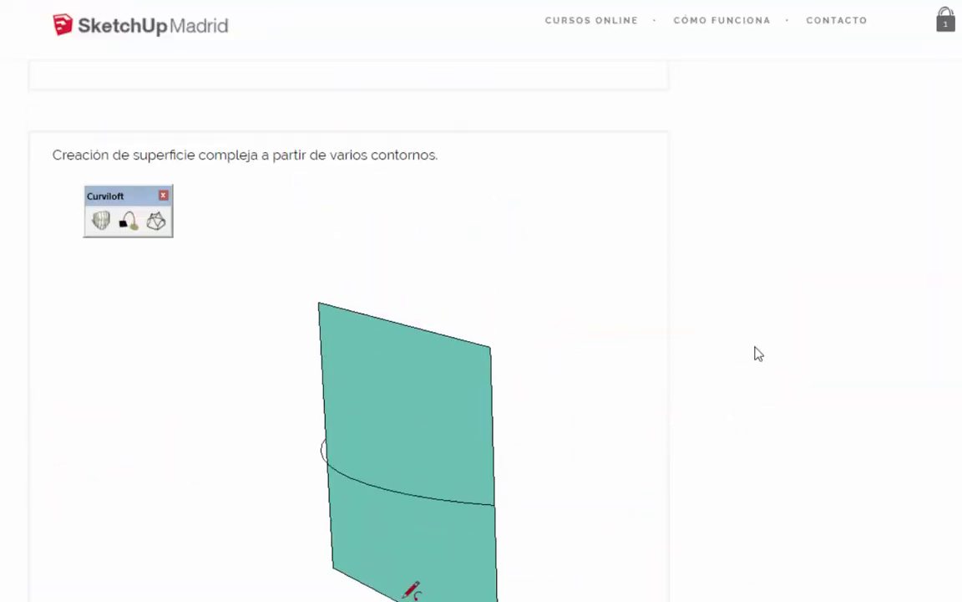
scroll(755, 353, "up", 15)
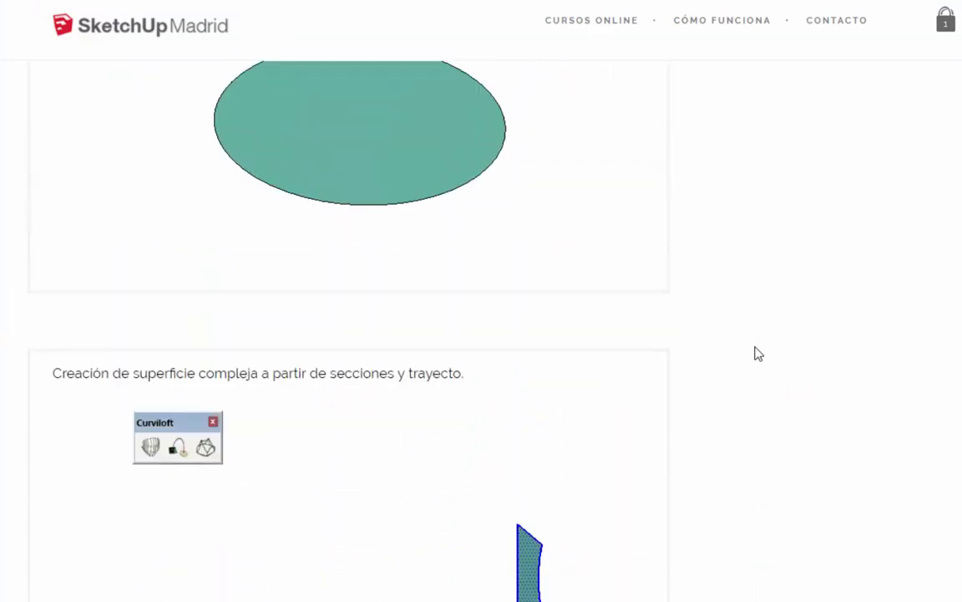
Review the animated example of building a complex surface from sections on the lesson page.
scroll(437, 225, "up", 3)
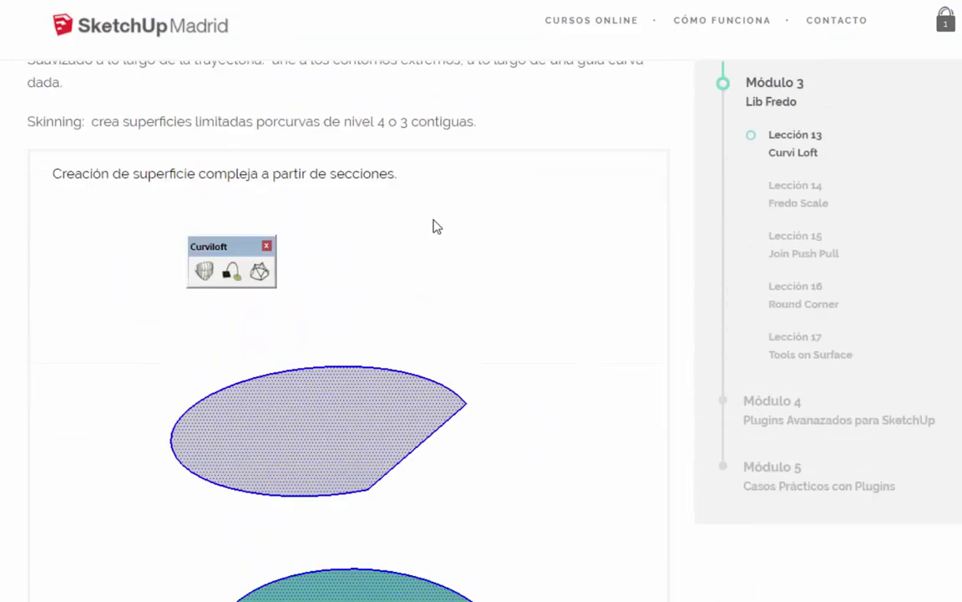
scroll(518, 307, "down", 3)
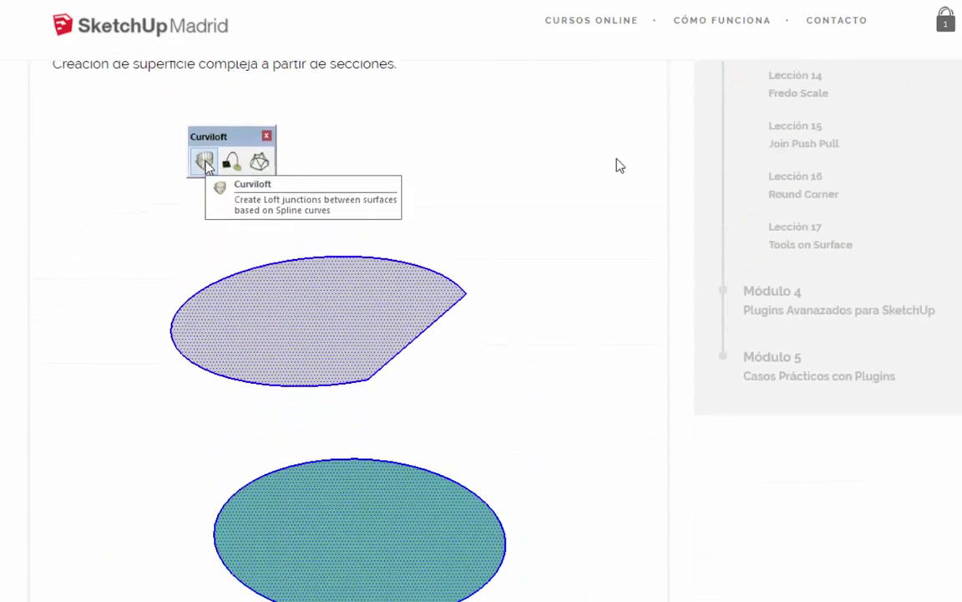
scroll(490, 337, "up", 2)
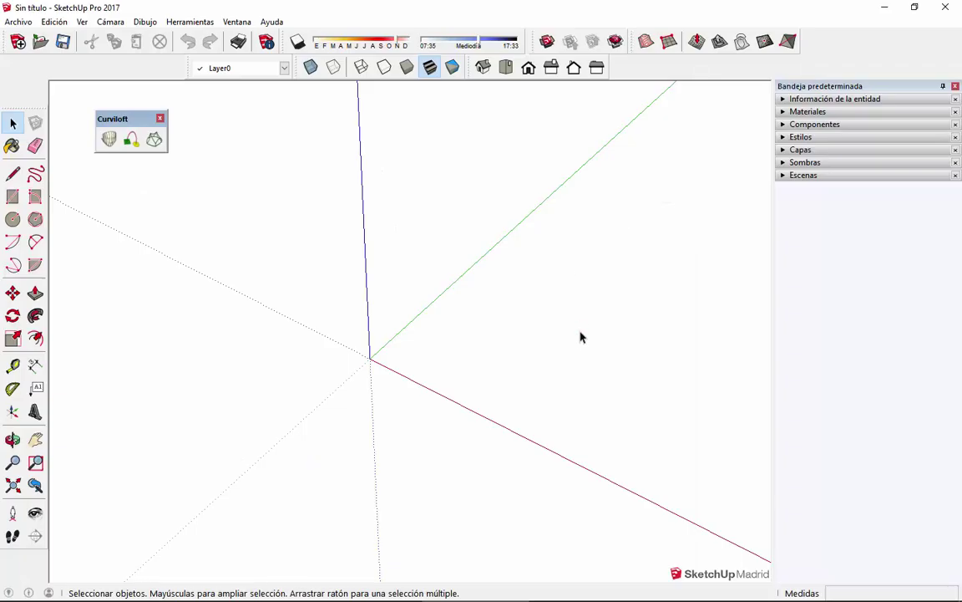
Switch to SketchUp, move the Curviloft toolbar aside, and draw a circle on the ground near the origin.
mouse_move(579, 338)
middle_mouse_down()
mouse_move(486, 324)
mouse_move(401, 275)
middle_mouse_up()
left_click_drag(117, 118, 92, 154)
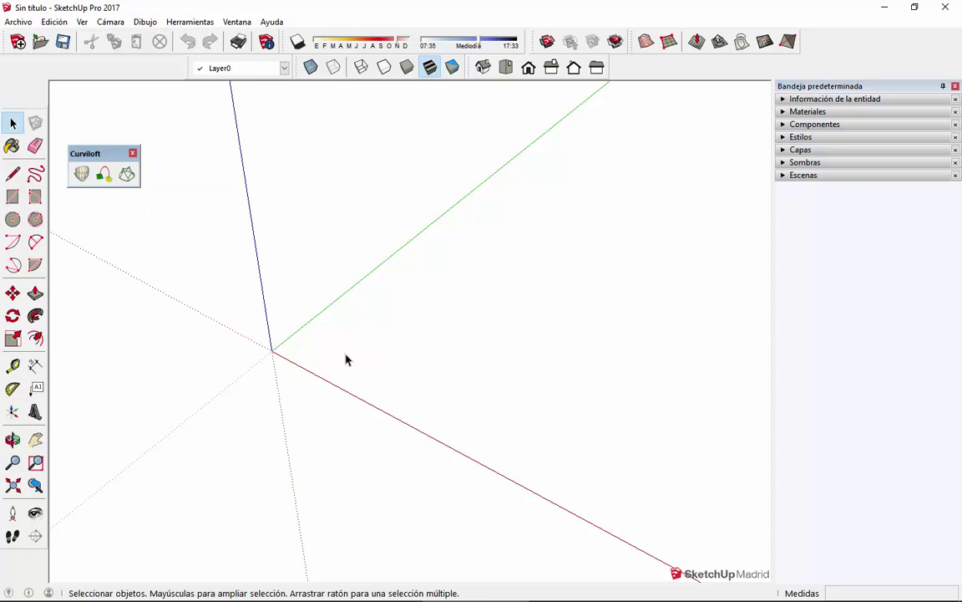
key("c")
left_click(382, 321)
left_click(435, 301)
key("space")
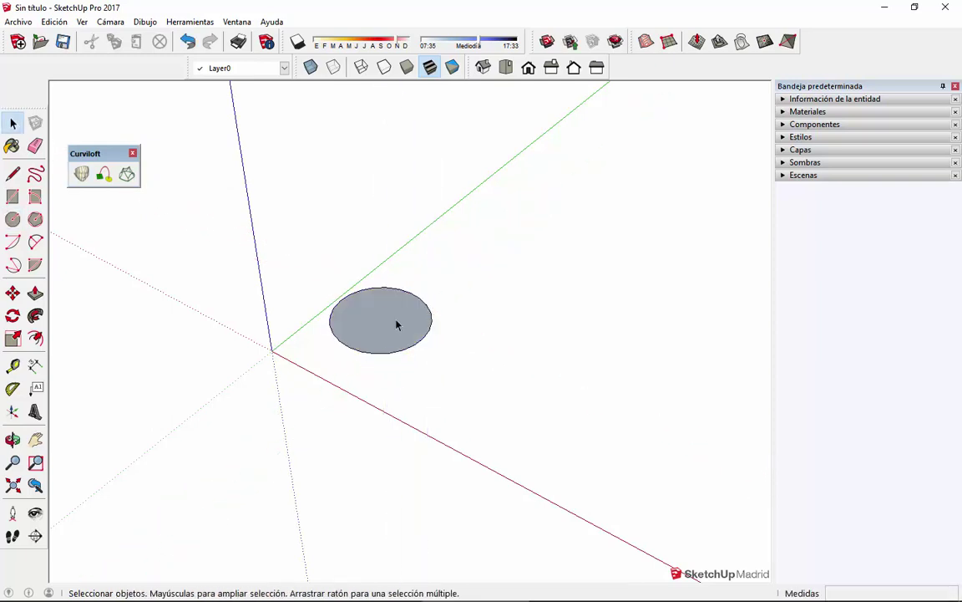
Copy the circle face with its edge straight up along the blue axis, above the original.
double_click(397, 325)
key("m")
key("ctrl")
left_click(412, 319)
left_click(410, 209)
key("space")
Scale the upper copy of the circle into a slightly flattened ellipse.
key("s")
left_click(339, 239)
left_click(353, 229)
Split the upper ellipse with a straight line and erase its front arc to leave a truncated shape.
scroll(382, 226, "up", 3)
key("l")
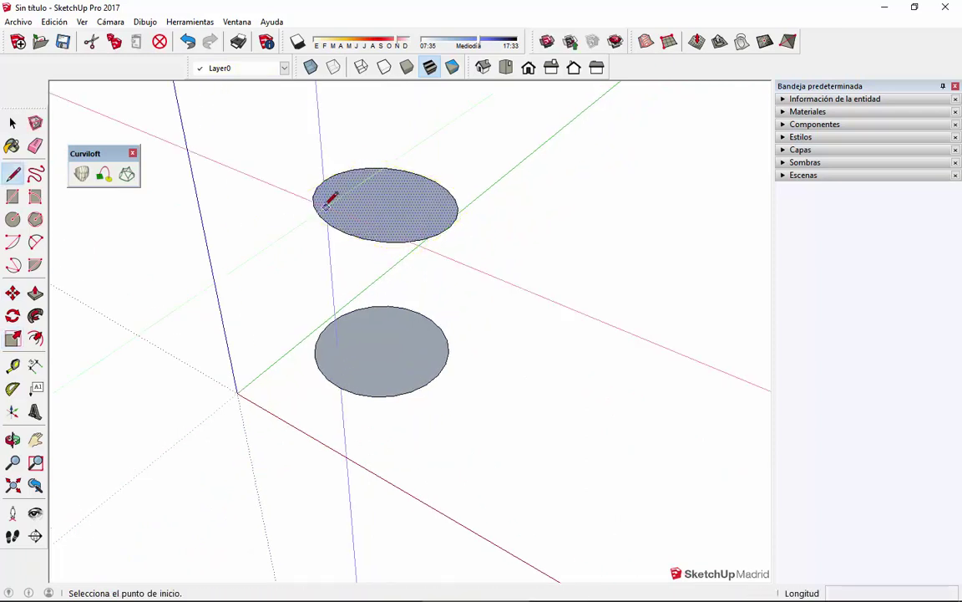
left_click(315, 206)
left_click(436, 235)
key("e")
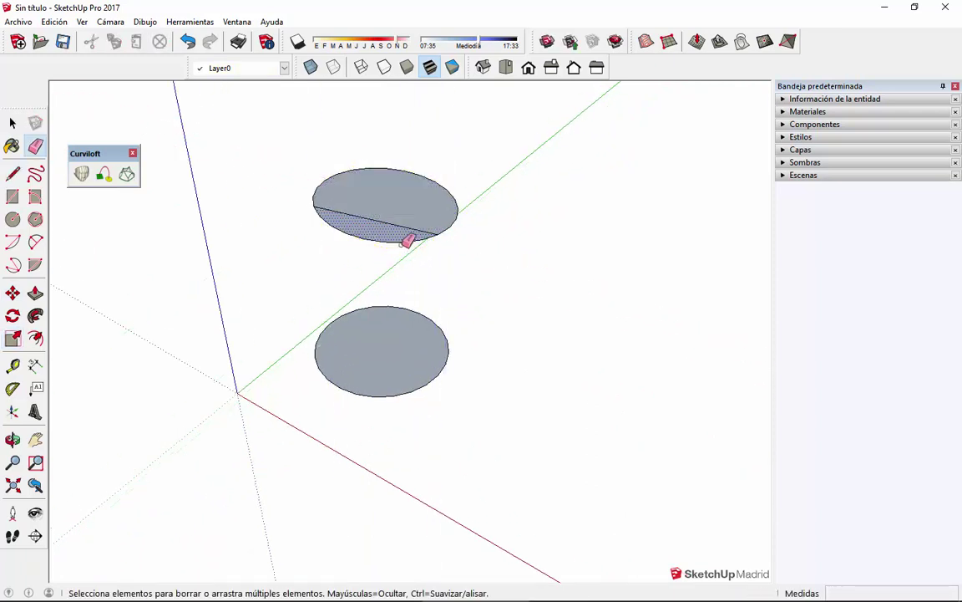
left_click(407, 240)
mouse_move(523, 328)
middle_mouse_down()
mouse_move(355, 243)
mouse_move(470, 176)
middle_mouse_up()
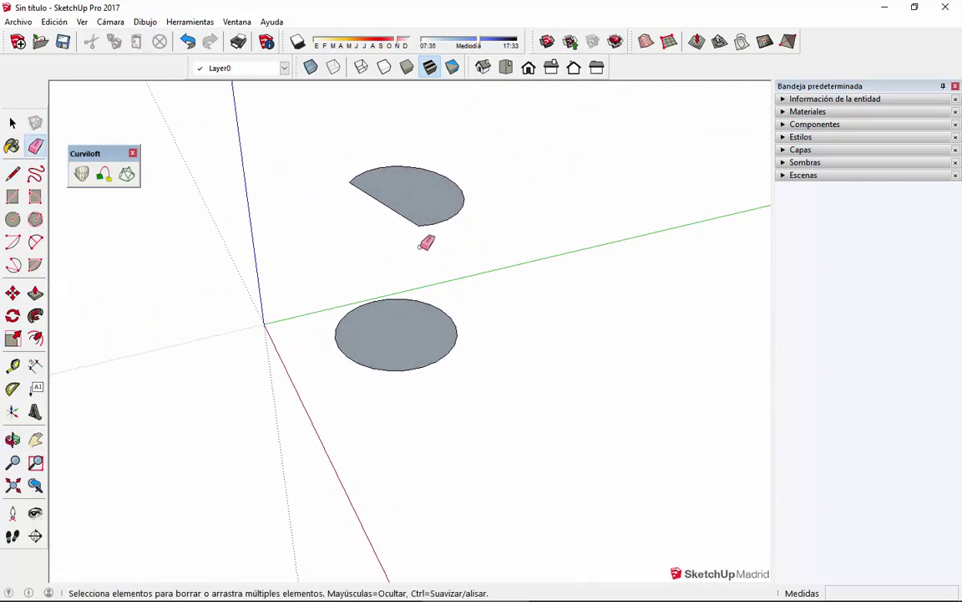
scroll(381, 287, "up", 1)
middle_click_drag(496, 196, 522, 292)
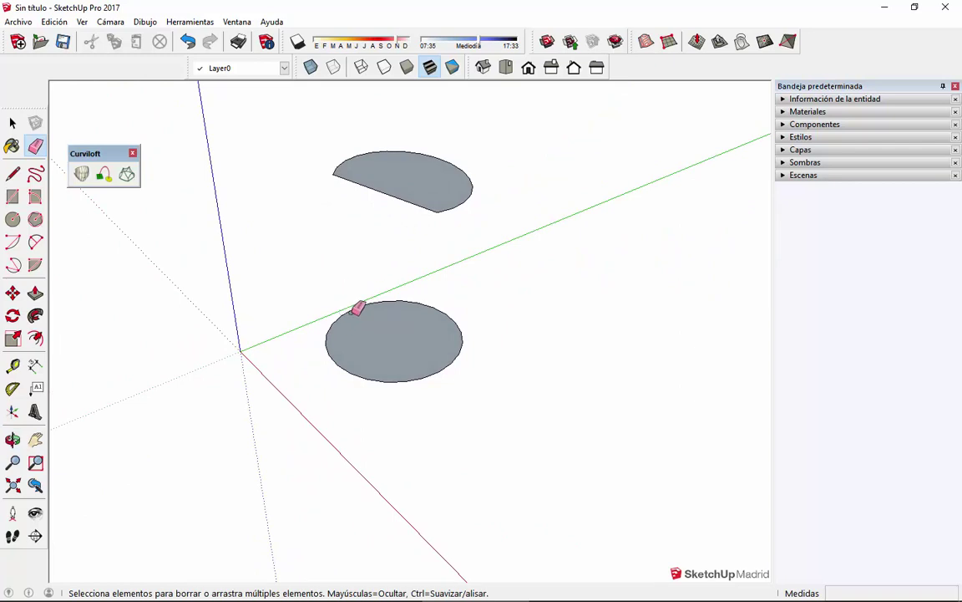
mouse_move(412, 180)
middle_mouse_down()
mouse_move(393, 263)
mouse_move(433, 192)
middle_mouse_up()
Draw an upright two-point arc along the red direction, well clear of the two flat faces.
key("space")
left_click(412, 203)
middle_click_drag(147, 251, 477, 323)
key("a")
left_click(463, 330)
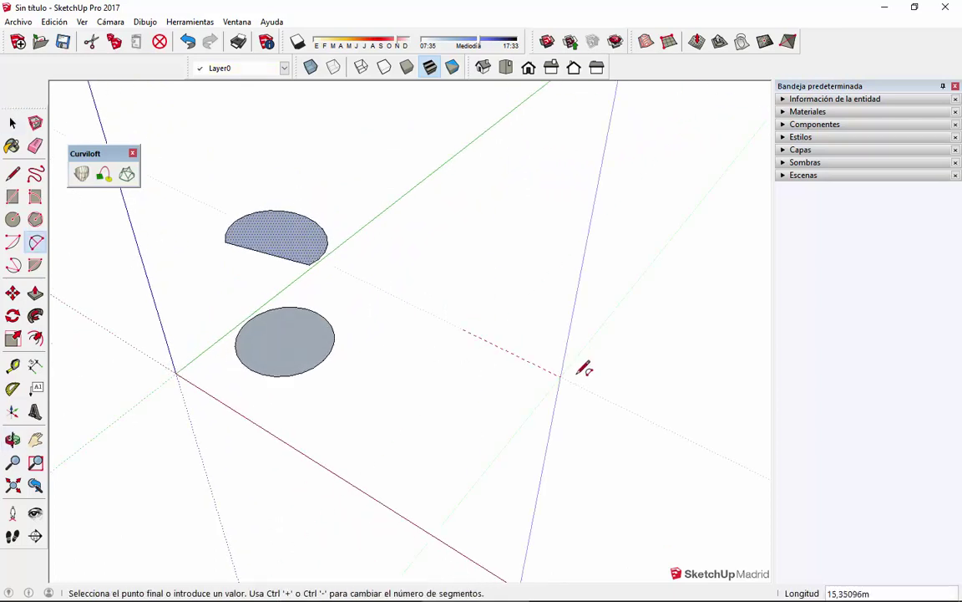
left_click(598, 395)
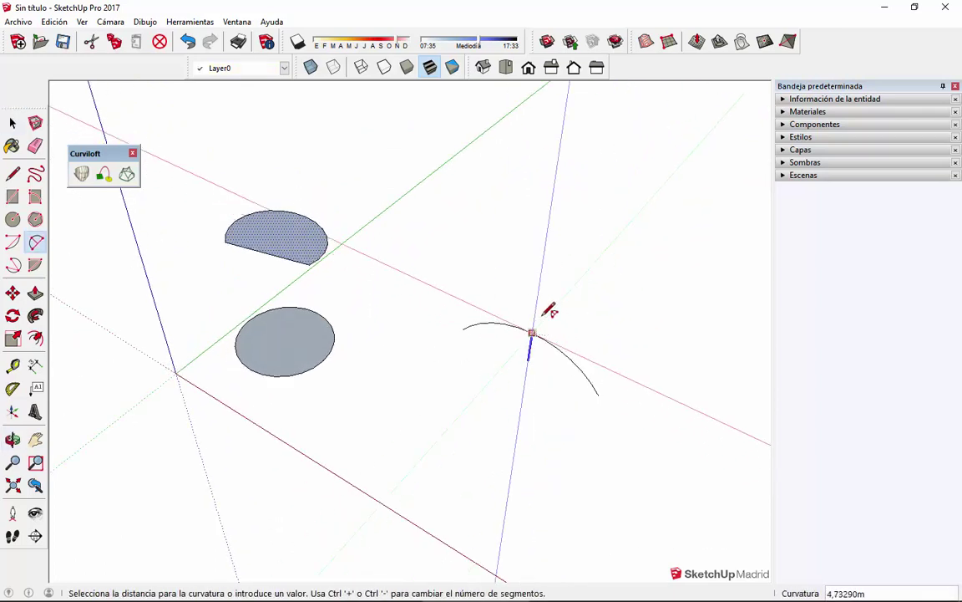
left_click(543, 312)
Draw a second, taller upright arc behind the first one, further along the green axis.
middle_click_drag(670, 361, 522, 303)
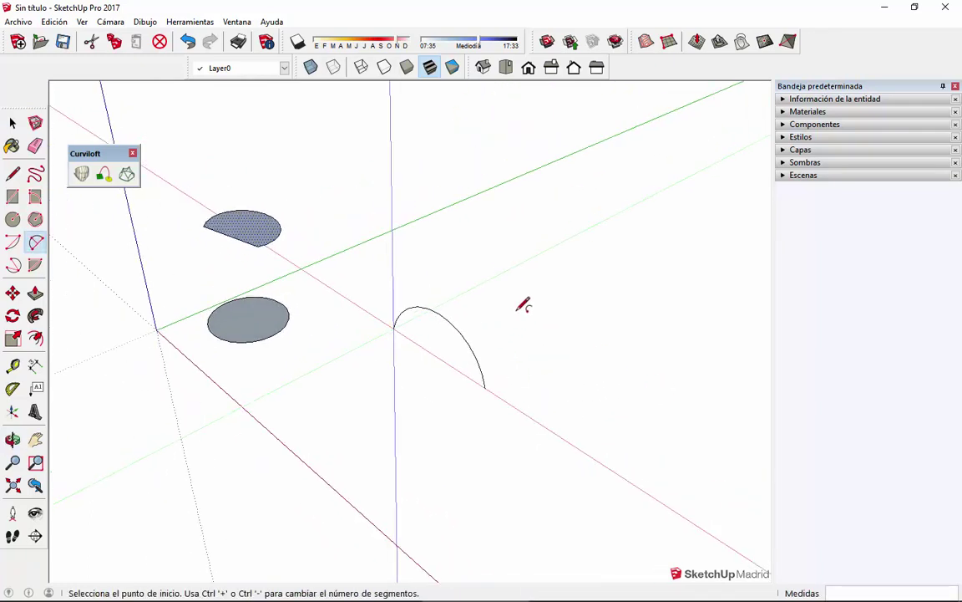
left_click(518, 257)
left_click(661, 331)
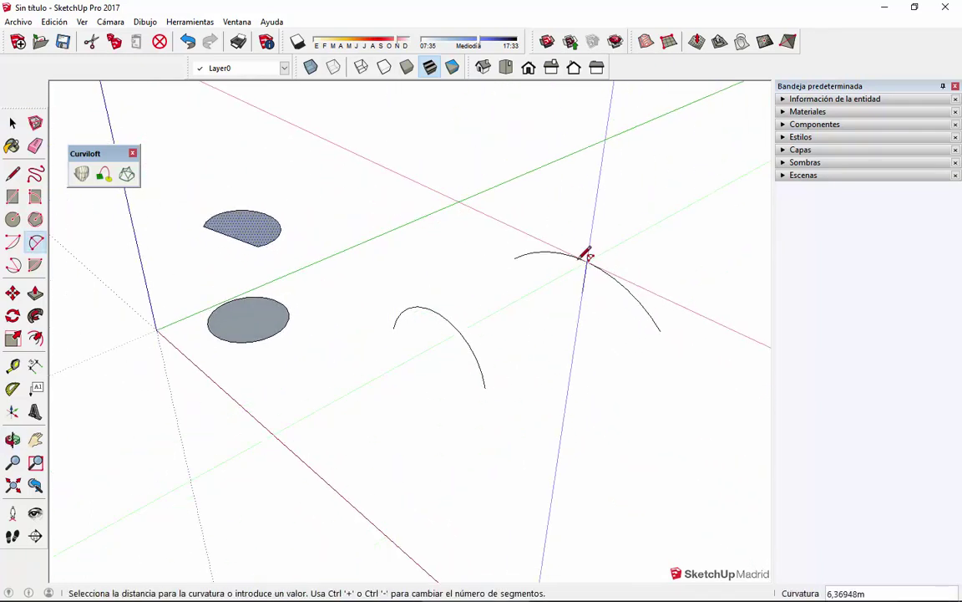
left_click(526, 219)
mouse_move(655, 318)
middle_mouse_down()
mouse_move(753, 263)
mouse_move(662, 324)
middle_mouse_up()
Scale the rear arc to a narrower width.
key("space")
left_click(638, 275)
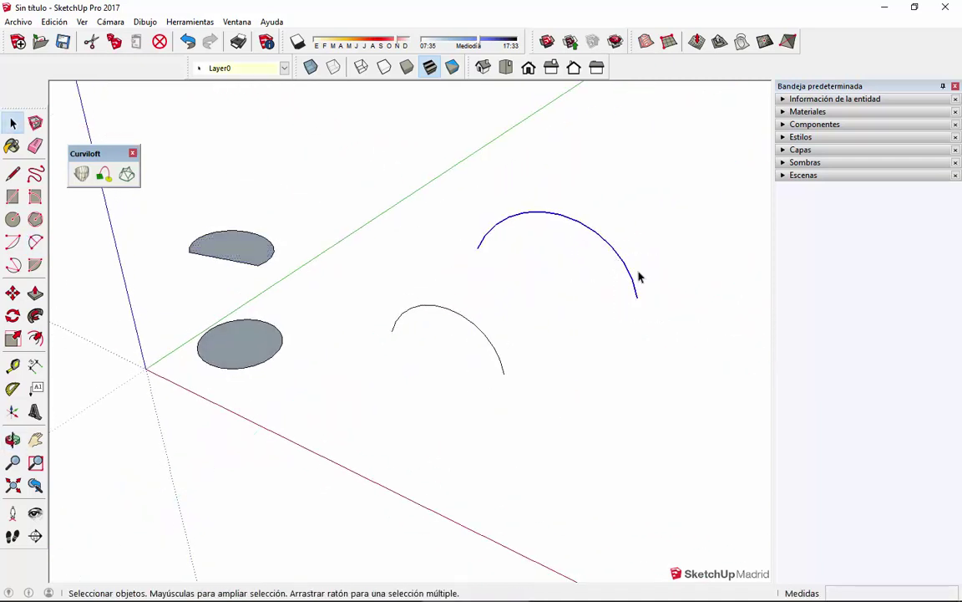
key("s")
left_click_drag(644, 272, 583, 273)
middle_click_drag(580, 272, 636, 249)
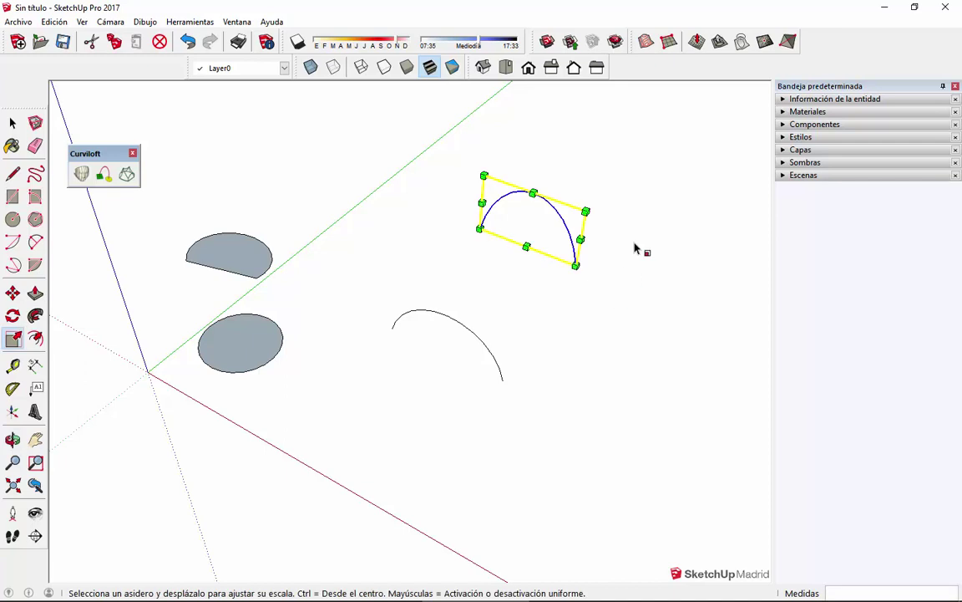
Draw an open three-segment rectangular profile with two short legs behind the rear arc.
key("l")
left_click(591, 146)
left_click(595, 119)
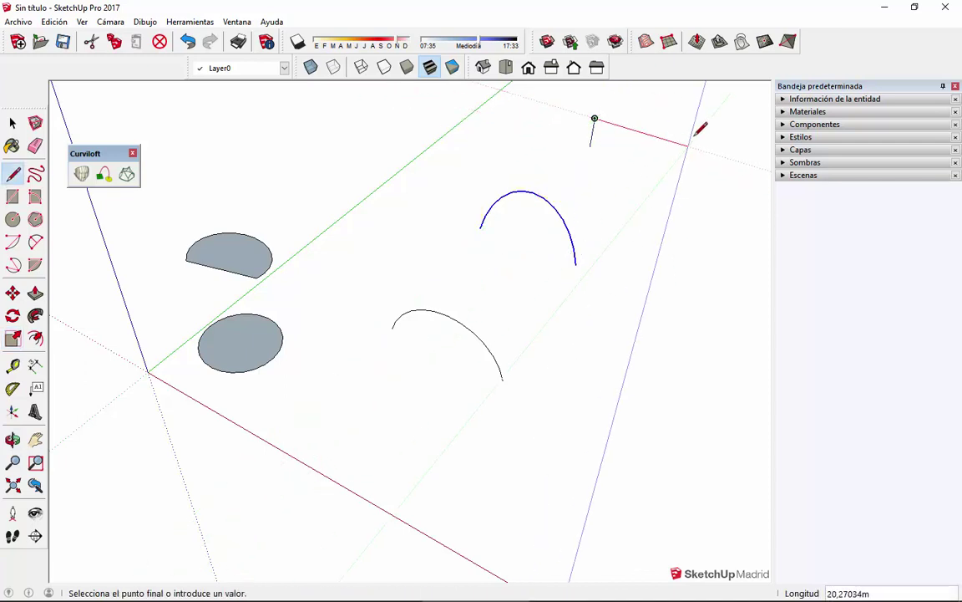
left_click(702, 150)
left_click(693, 179)
key("space")
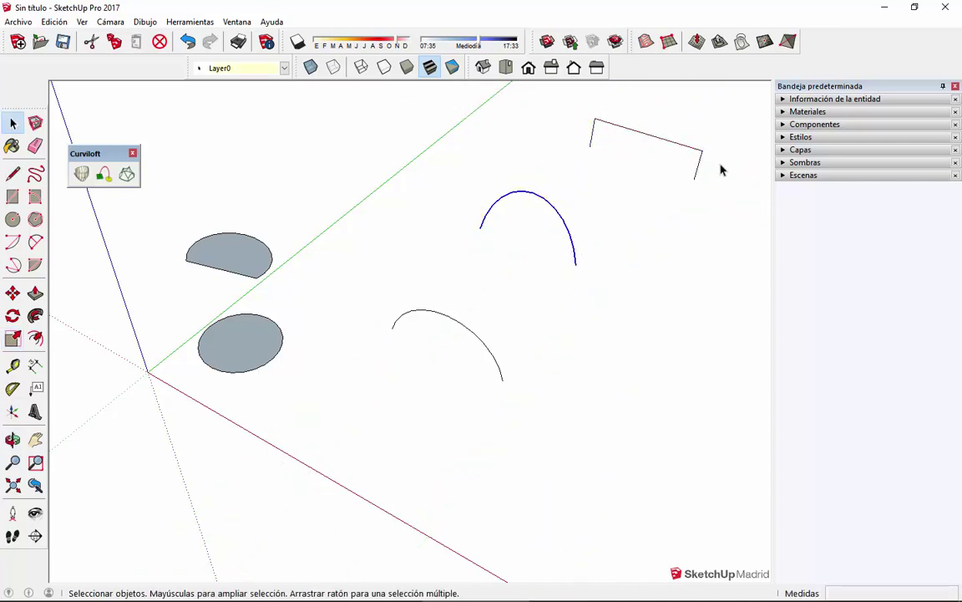
key("m")
left_click(703, 150)
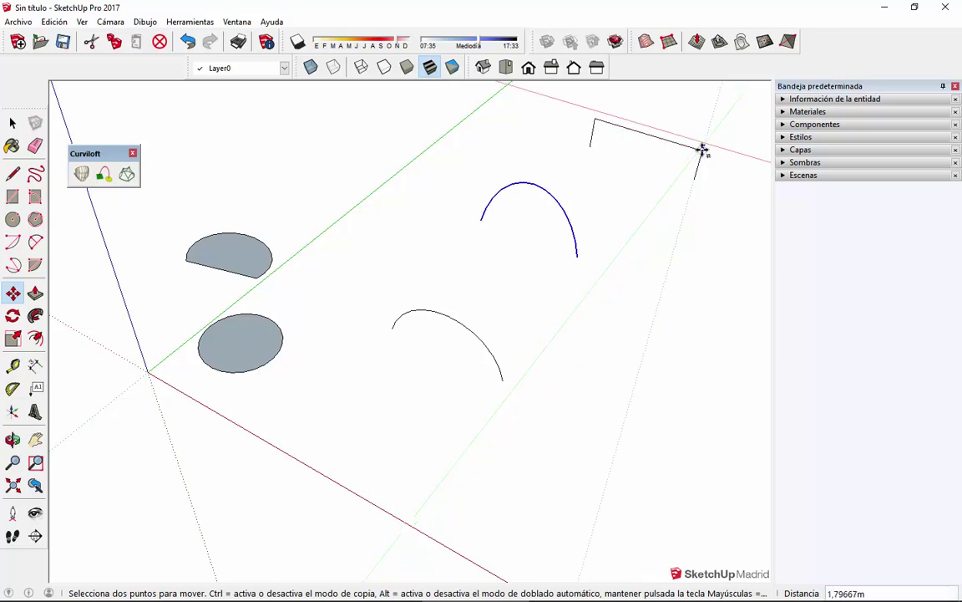
left_click(706, 159)
key("space")
key("m")
left_click(703, 150)
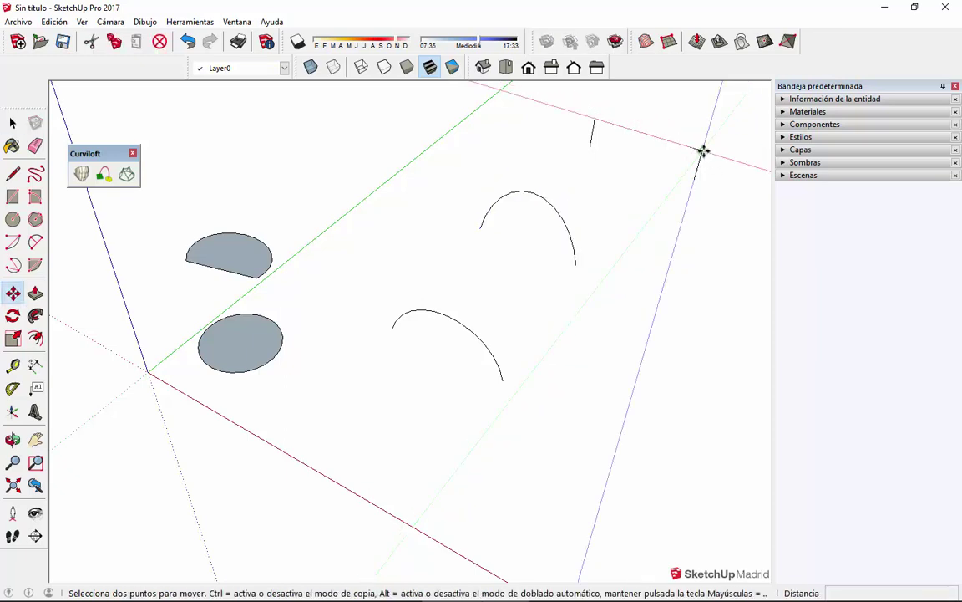
middle_click_drag(695, 170, 599, 168)
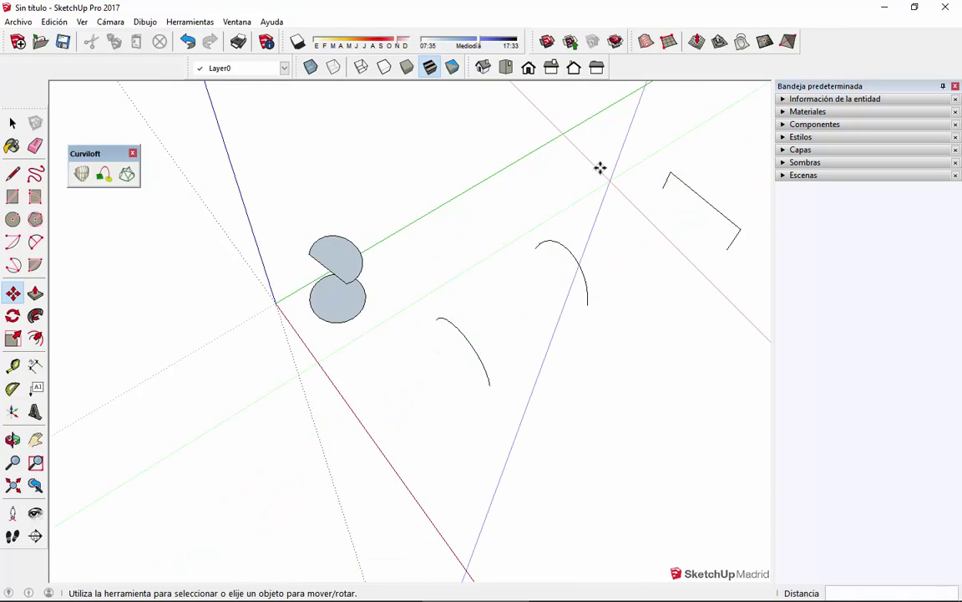
key("space")
Select the open rectangular profile and rotate it slightly in plan relative to the arcs.
middle_click_drag(708, 227, 605, 237, "shift")
left_click_drag(533, 163, 601, 225)
left_click_drag(629, 263, 656, 292)
left_click_drag(539, 142, 653, 277)
key("q")
left_click(555, 229)
left_click(588, 285)
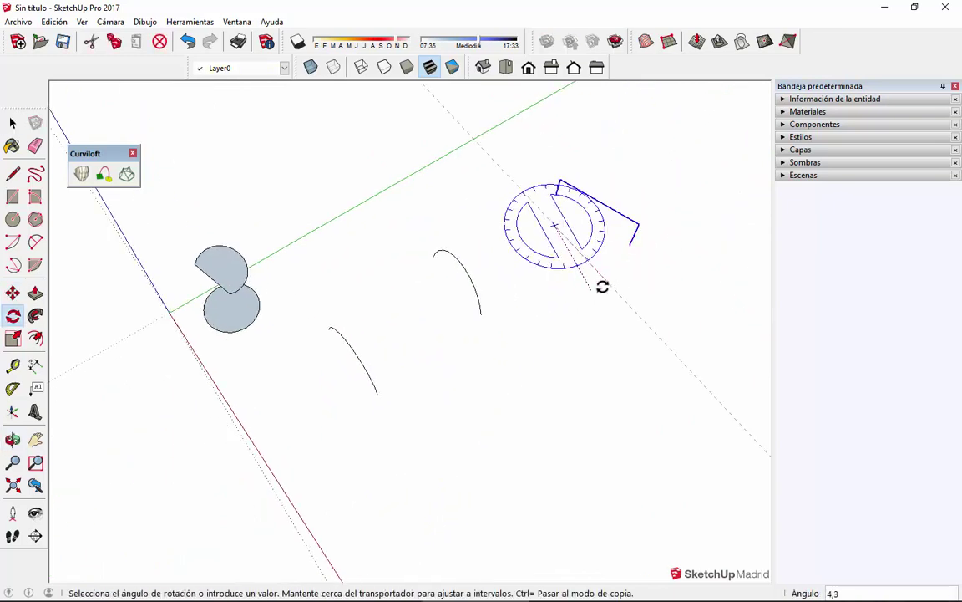
left_click(614, 279)
middle_click_drag(577, 305, 620, 250)
key("space")
left_click(617, 247)
scroll(337, 221, "up", 1)
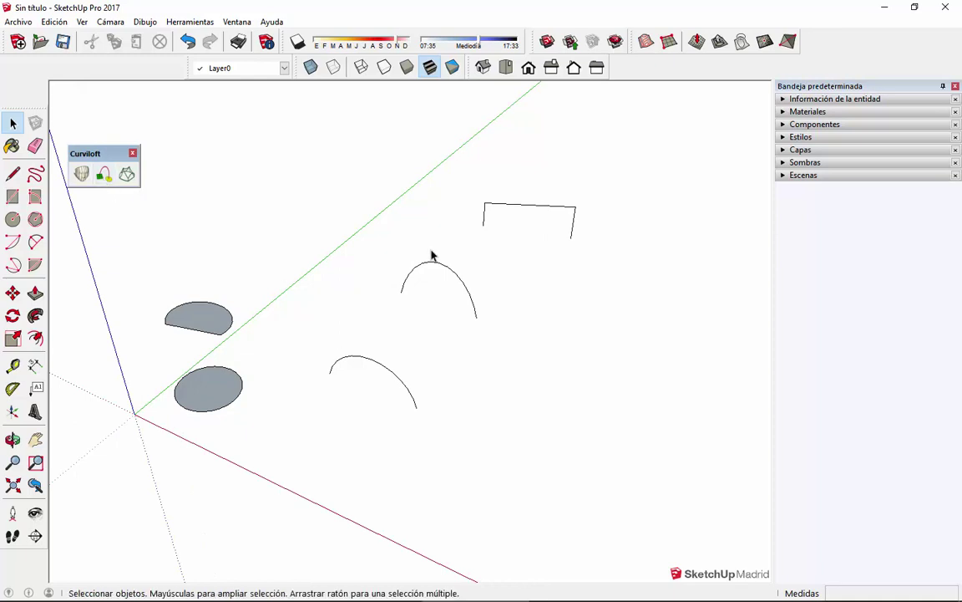
Create and accept a Curviloft Loft by Spline surface between the circle and the truncated ellipse above it.
middle_click_drag(412, 373, 349, 376)
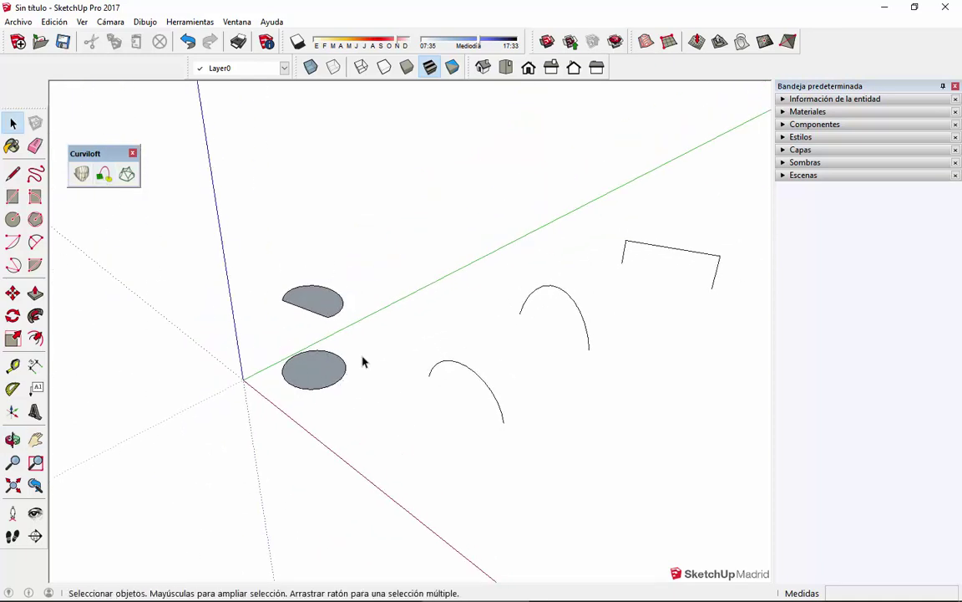
scroll(349, 331, "up", 1)
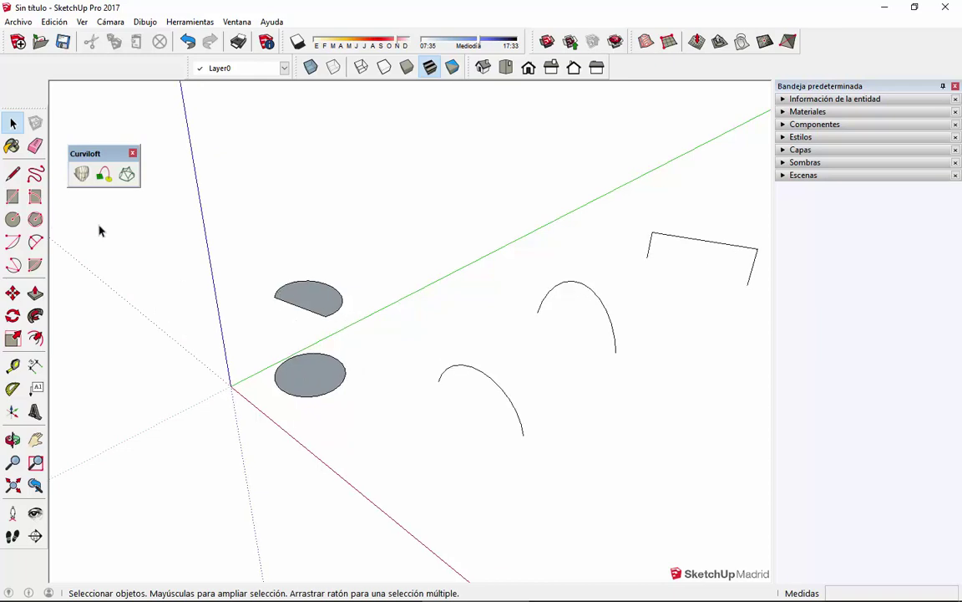
left_click_drag(267, 277, 359, 425)
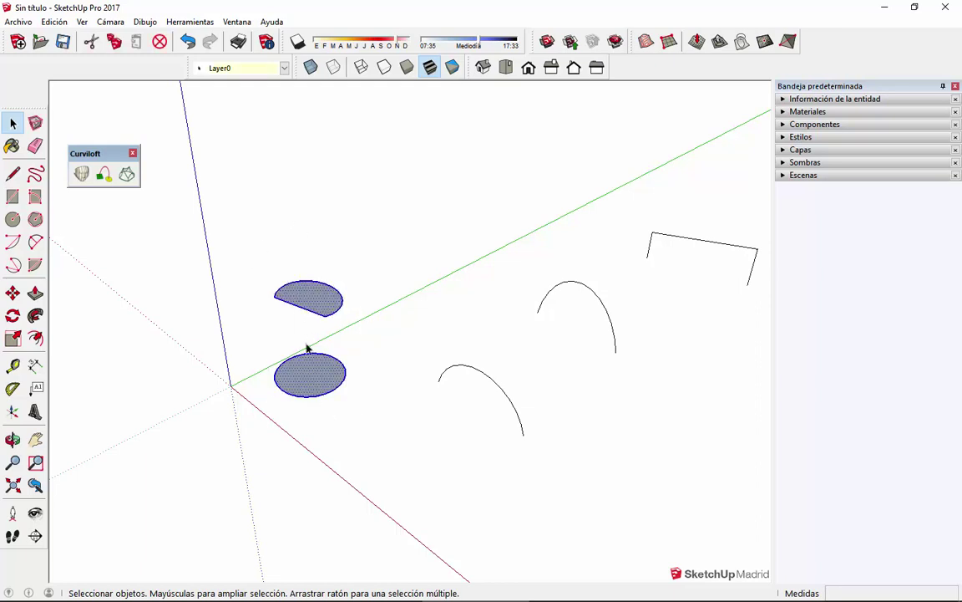
left_click(81, 174)
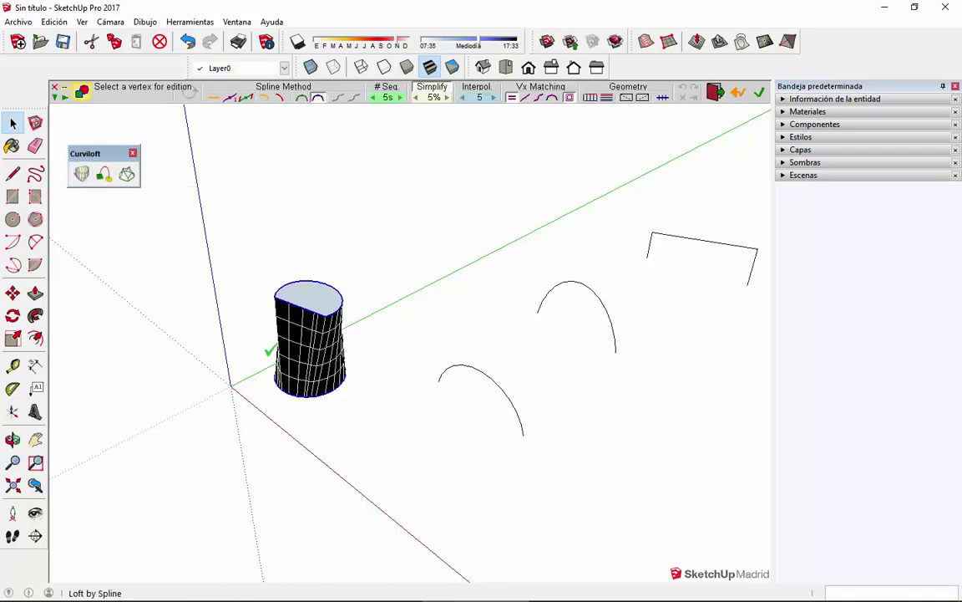
scroll(303, 335, "up", 4)
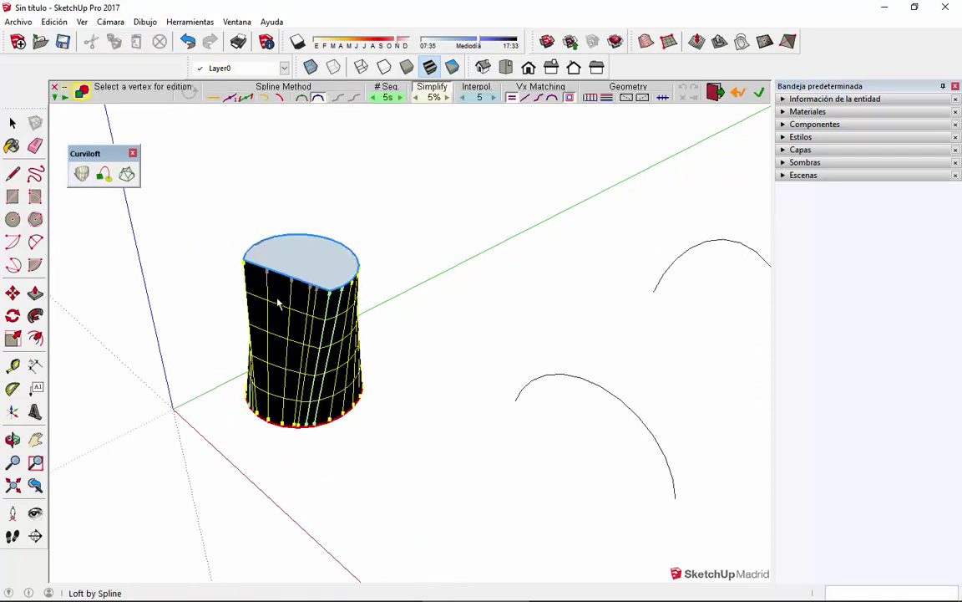
scroll(293, 325, "down", 3)
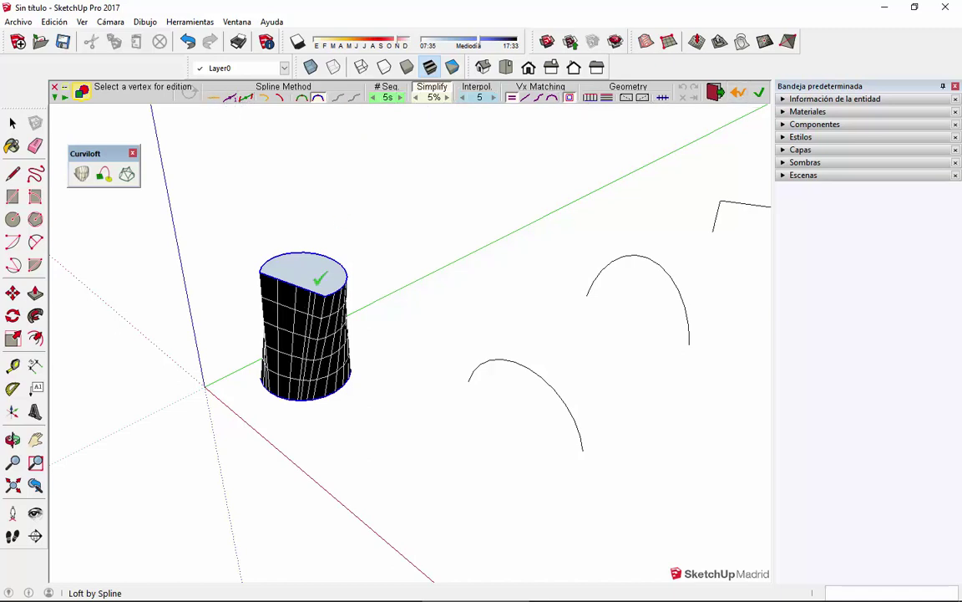
left_click(297, 332)
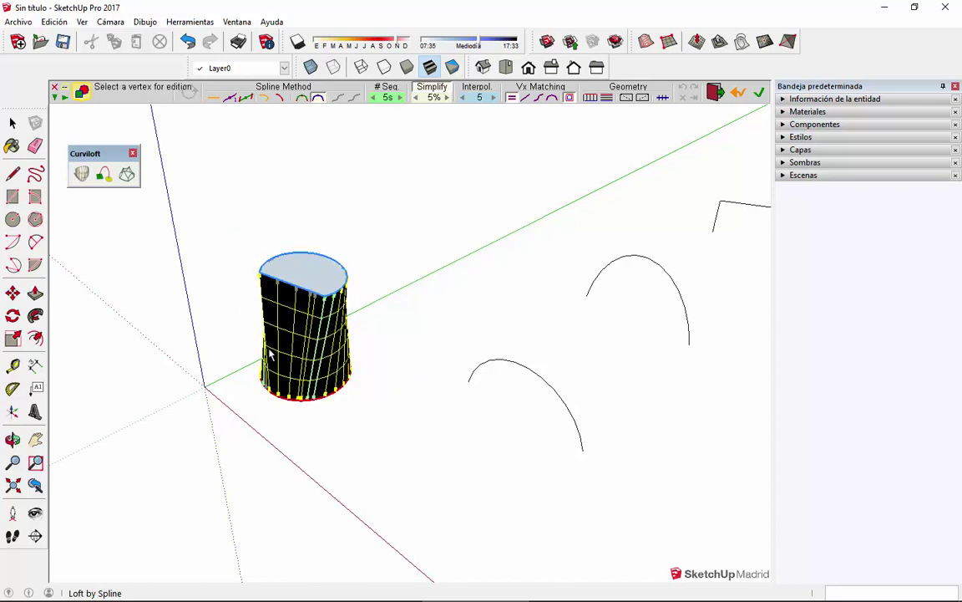
middle_click_drag(269, 355, 317, 333)
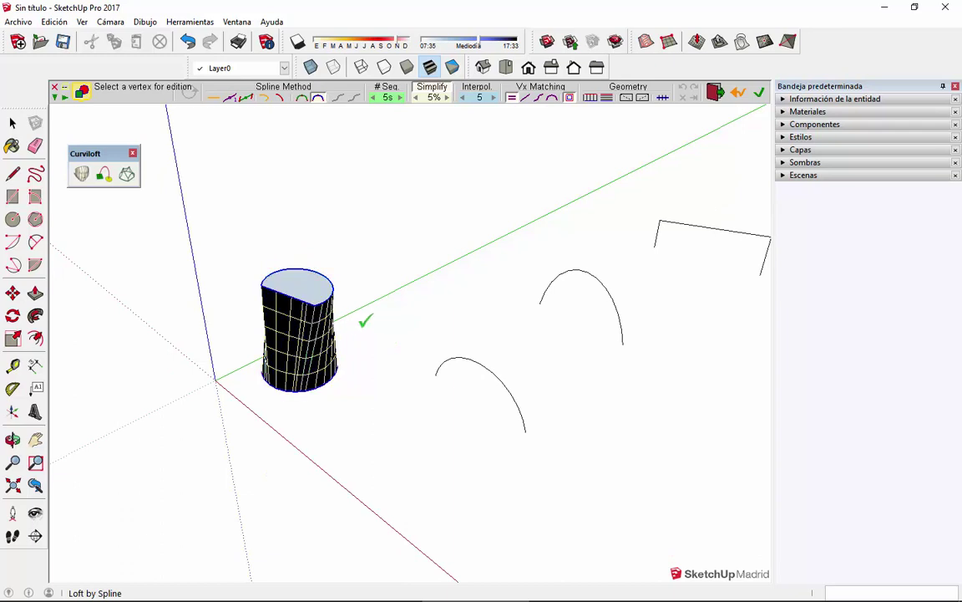
left_click(761, 94)
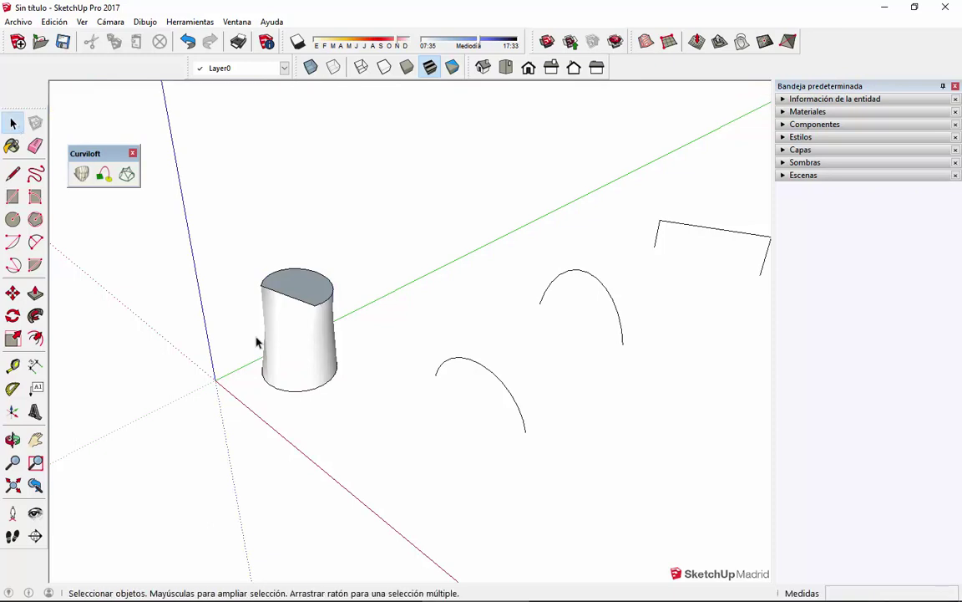
Move the lofted surface group sideways along the green direction, clear of its two source faces.
left_click(293, 351)
middle_click_drag(322, 358, 252, 408)
key("m")
left_click(286, 449)
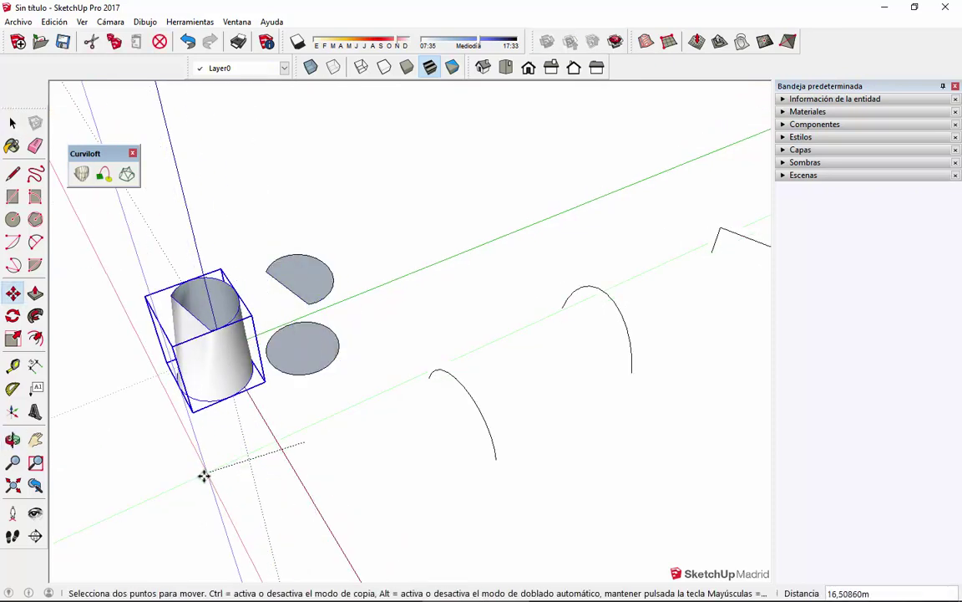
left_click(199, 486)
key("space")
left_click(316, 475)
Examine the lofted surface next to its two source contours from several angles.
scroll(208, 374, "up", 4)
middle_click_drag(212, 373, 269, 392)
scroll(355, 237, "up", 2)
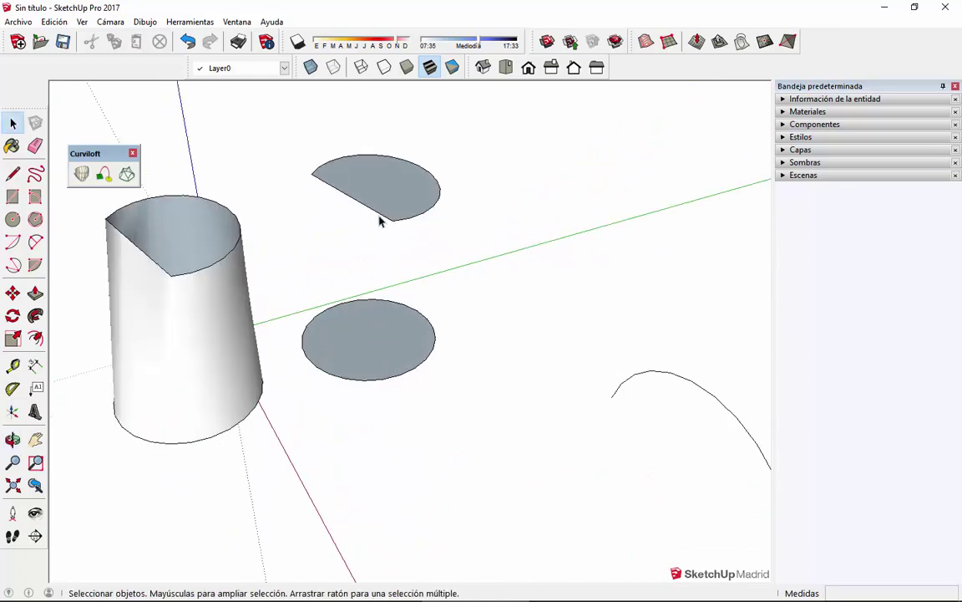
scroll(386, 235, "up", 2)
scroll(390, 358, "down", 3)
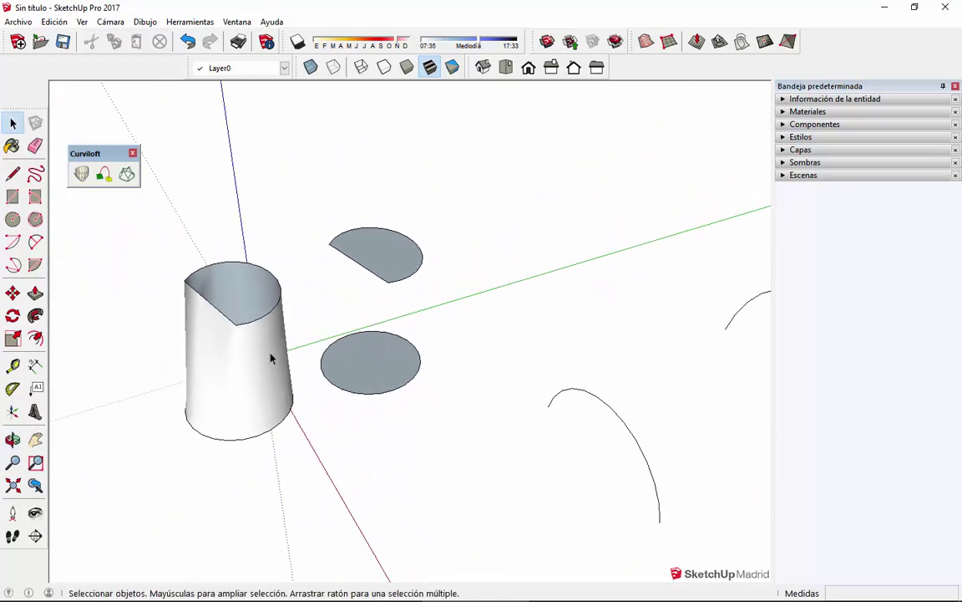
triple_click(271, 357)
middle_click_drag(298, 283, 120, 350)
left_click(371, 449)
scroll(393, 308, "down", 2)
middle_click_drag(211, 329, 456, 320)
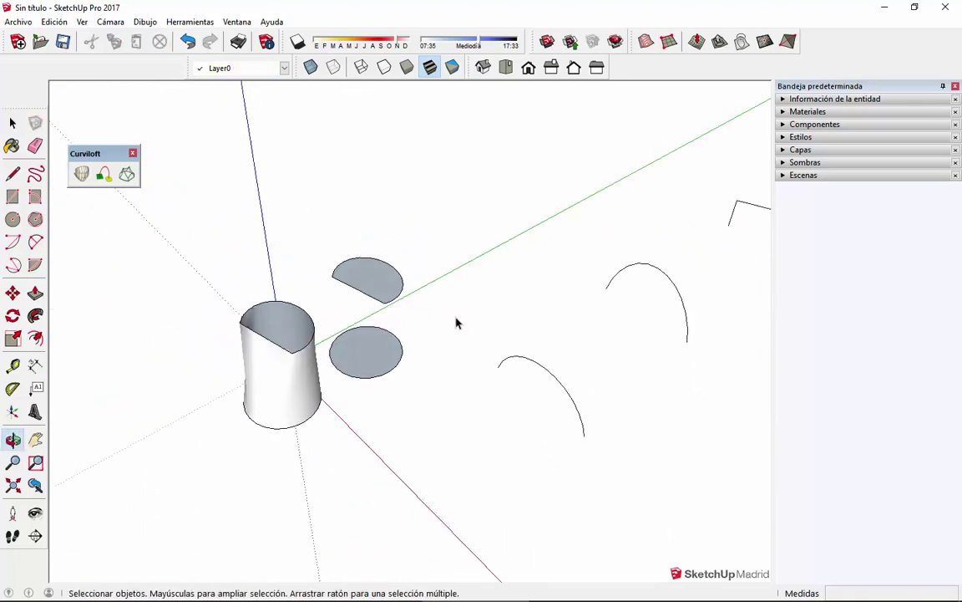
Examine the lofted surface, its source faces, and the two arcs and open rectangular profile beside them.
scroll(440, 323, "up", 2)
scroll(440, 324, "down", 3)
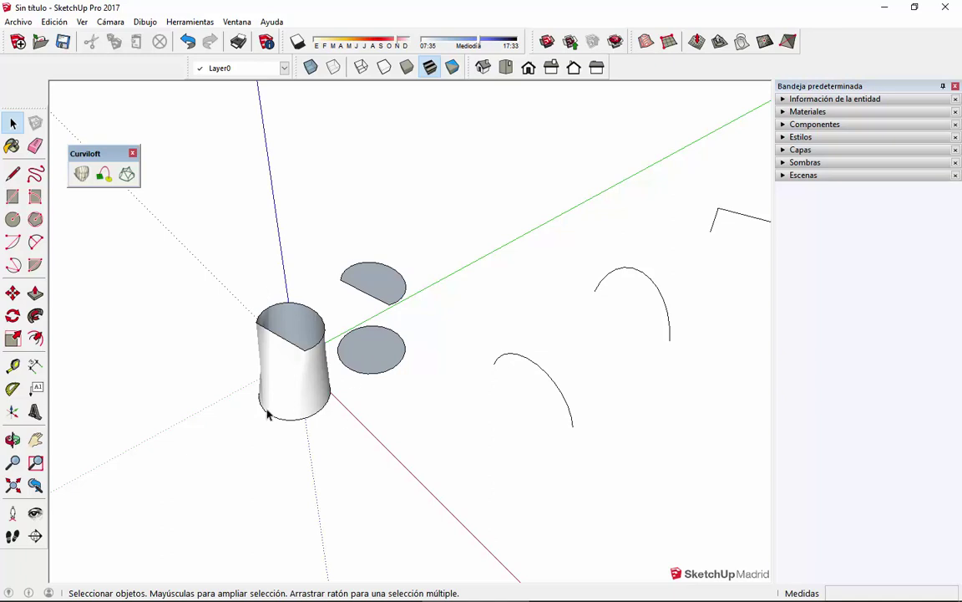
left_click(325, 391)
scroll(349, 417, "up", 2)
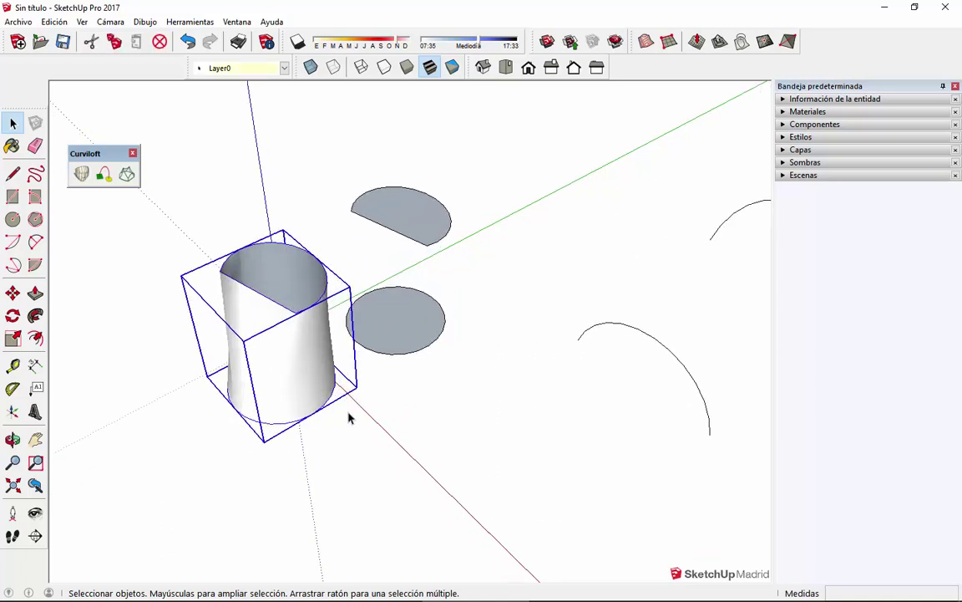
scroll(270, 386, "down", 2)
middle_click_drag(343, 395, 300, 445)
left_click_drag(139, 255, 259, 418)
left_click_drag(295, 109, 673, 452)
left_click(404, 253)
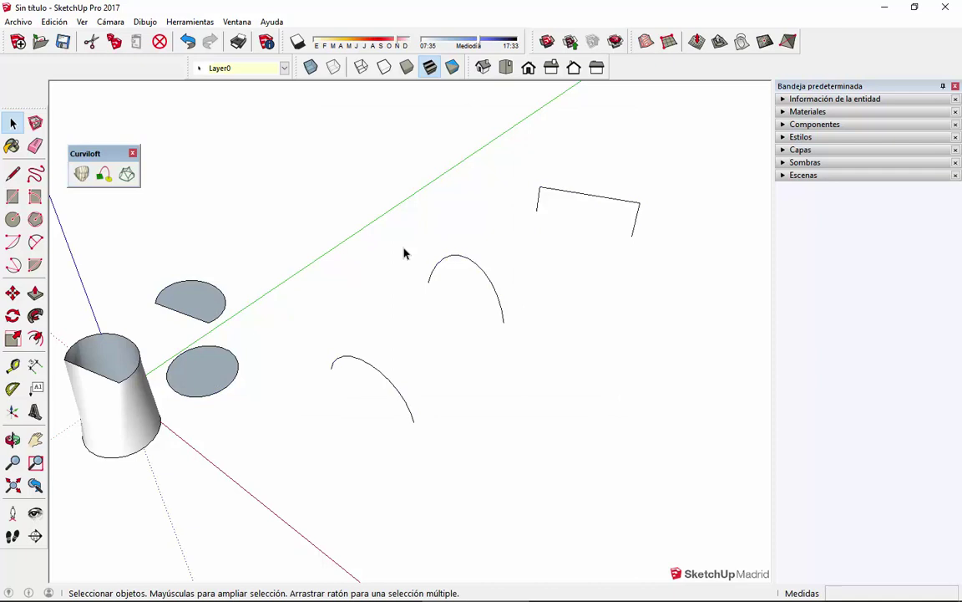
Generate a Curviloft Loft by Spline preview through the near arc, the middle arc and the open rectangular profile, in that order.
left_click(81, 174)
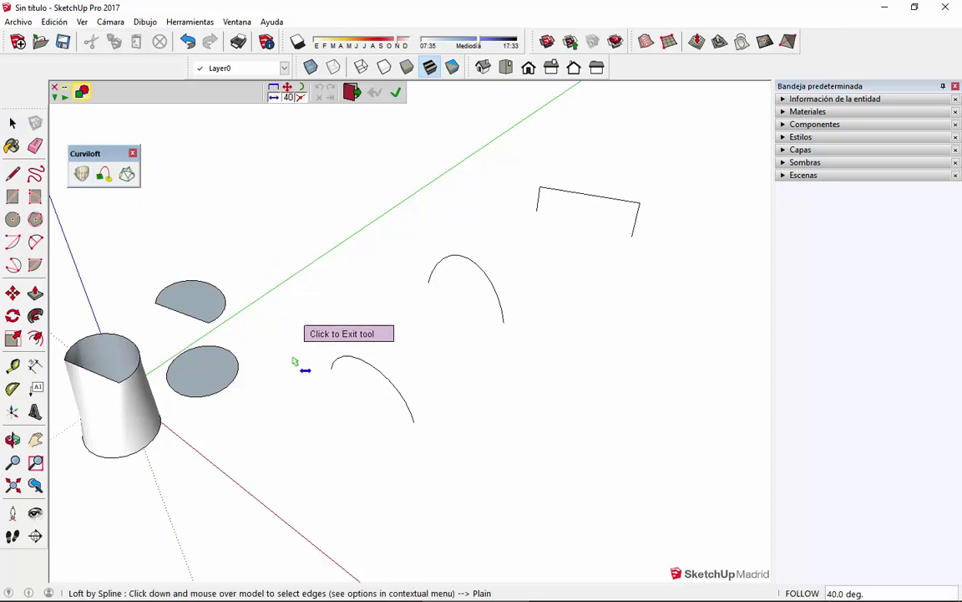
left_click(393, 381)
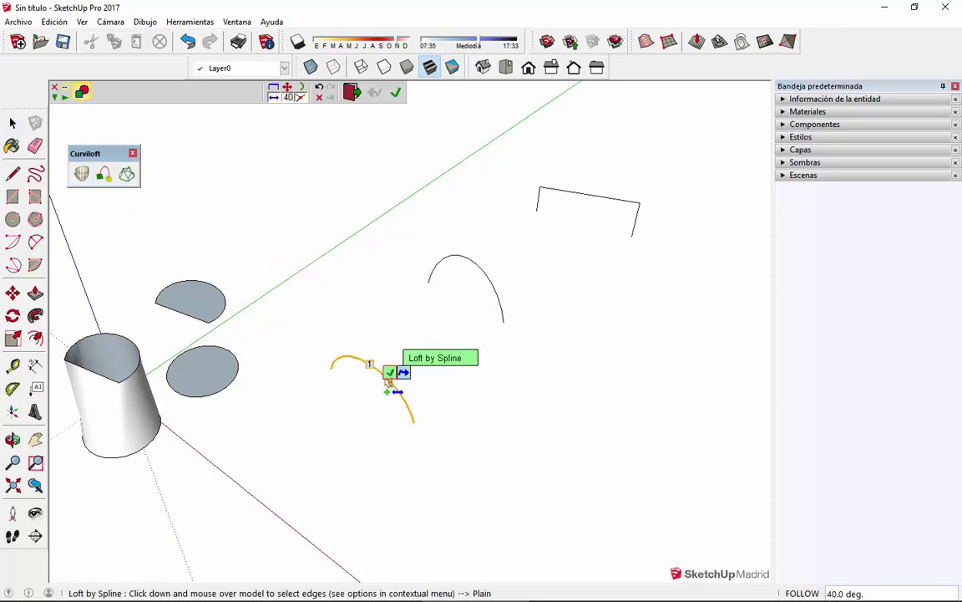
left_click(497, 298)
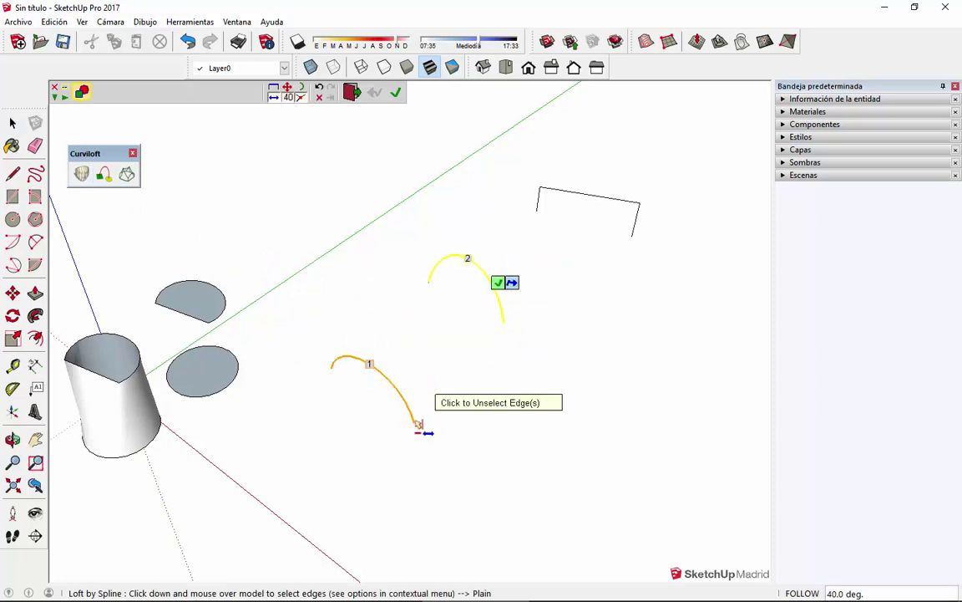
left_click(565, 198)
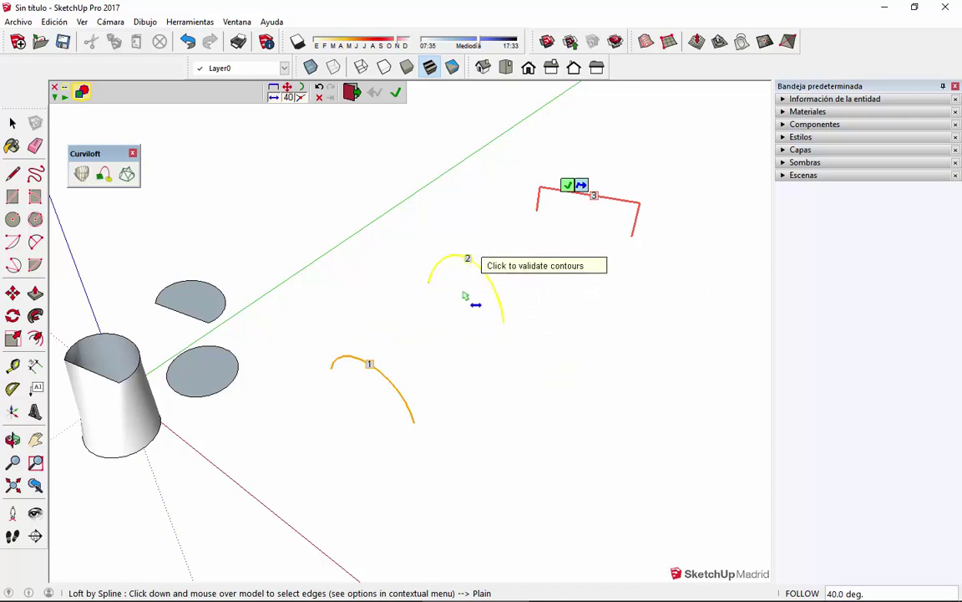
middle_click_drag(518, 298, 531, 307)
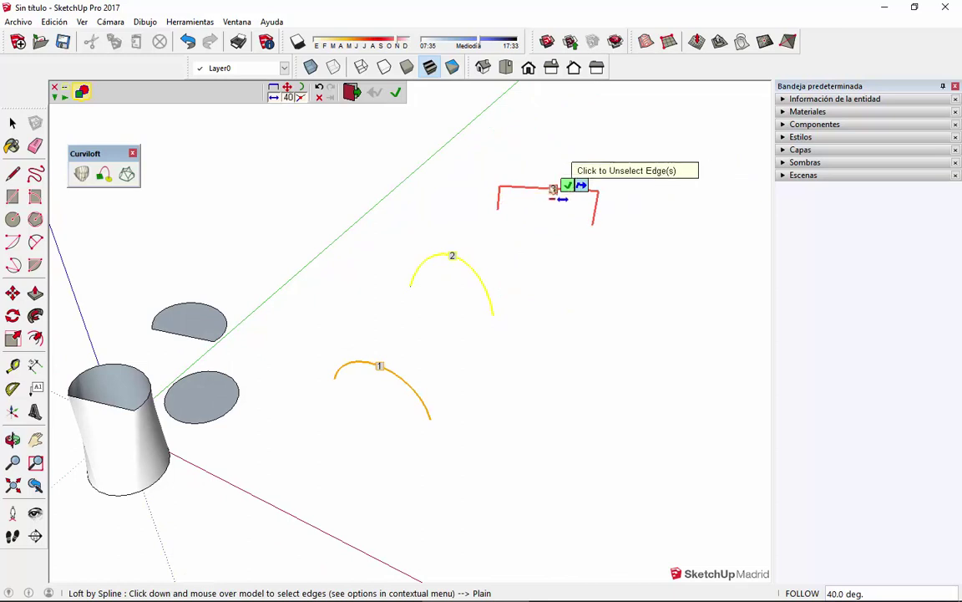
left_click(573, 256)
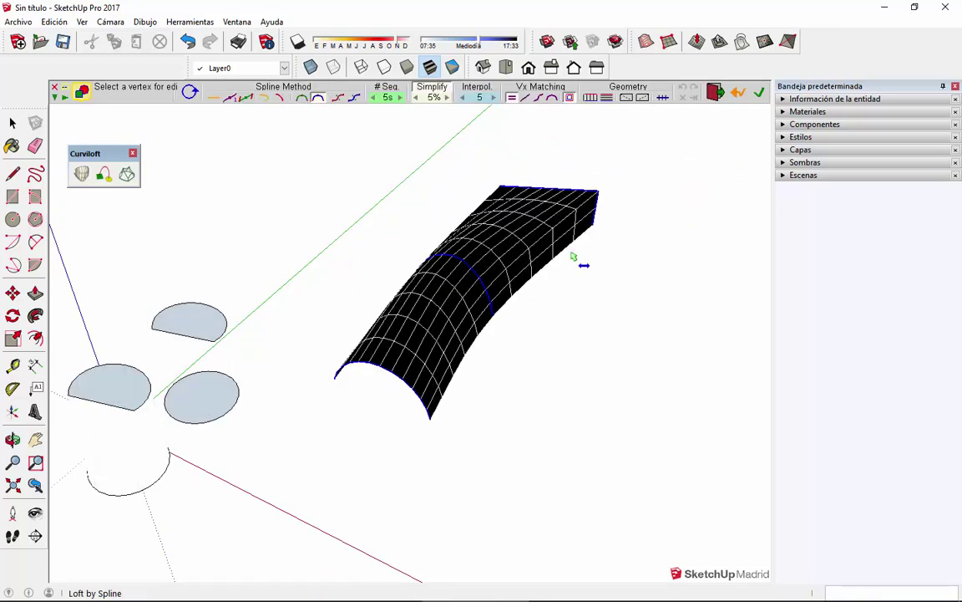
Examine the loft preview from several angles and compare the straight spline method with the original curved one.
middle_click_drag(612, 270, 462, 384)
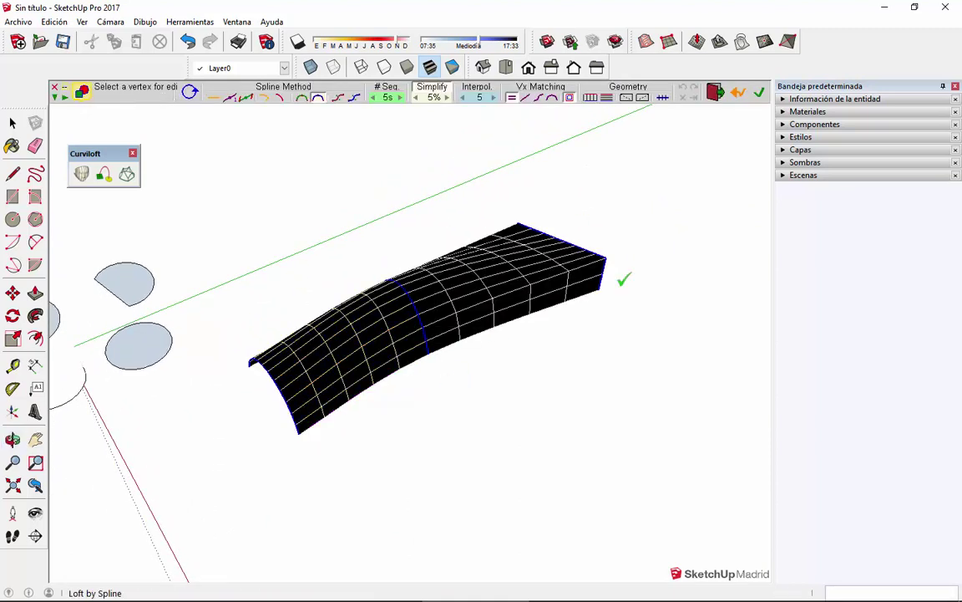
middle_click_drag(622, 298, 616, 193)
middle_click_drag(477, 399, 323, 499)
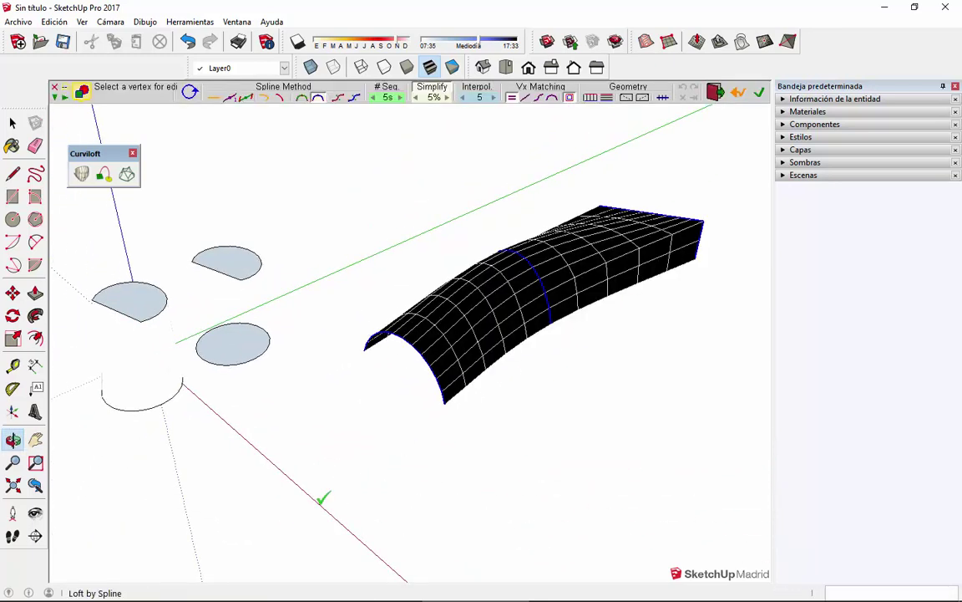
middle_click_drag(621, 319, 352, 313)
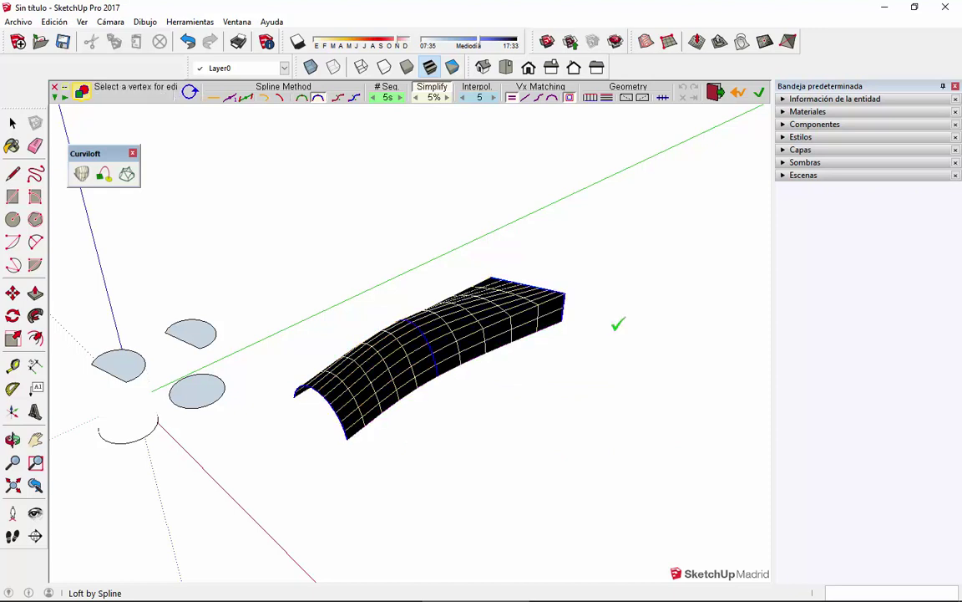
scroll(469, 380, "up", 3)
scroll(551, 348, "down", 2)
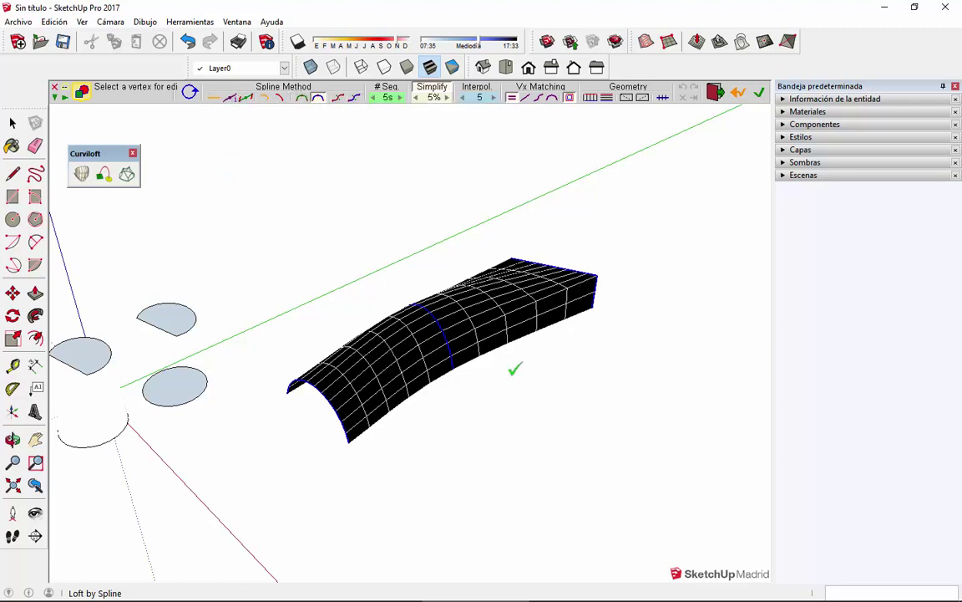
scroll(518, 320, "up", 3)
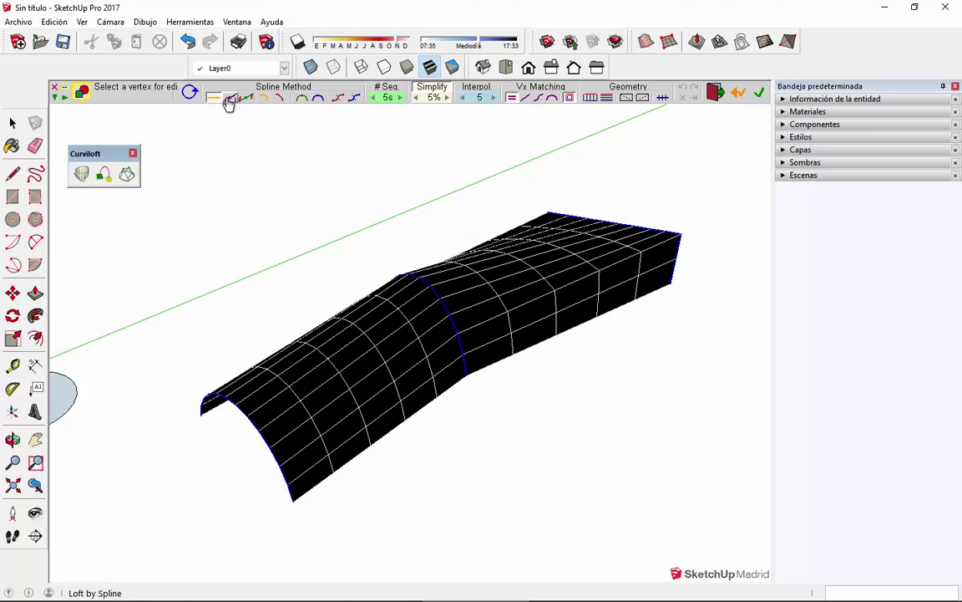
left_click(318, 100)
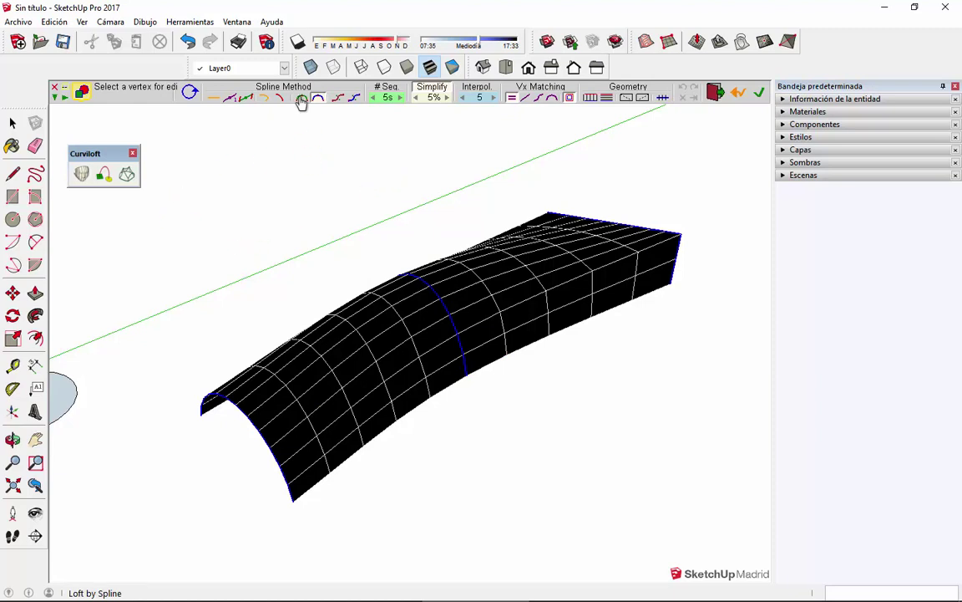
Try coarser and finer subdivisions of the loft preview and set its number of segments to 21.
left_click(375, 101)
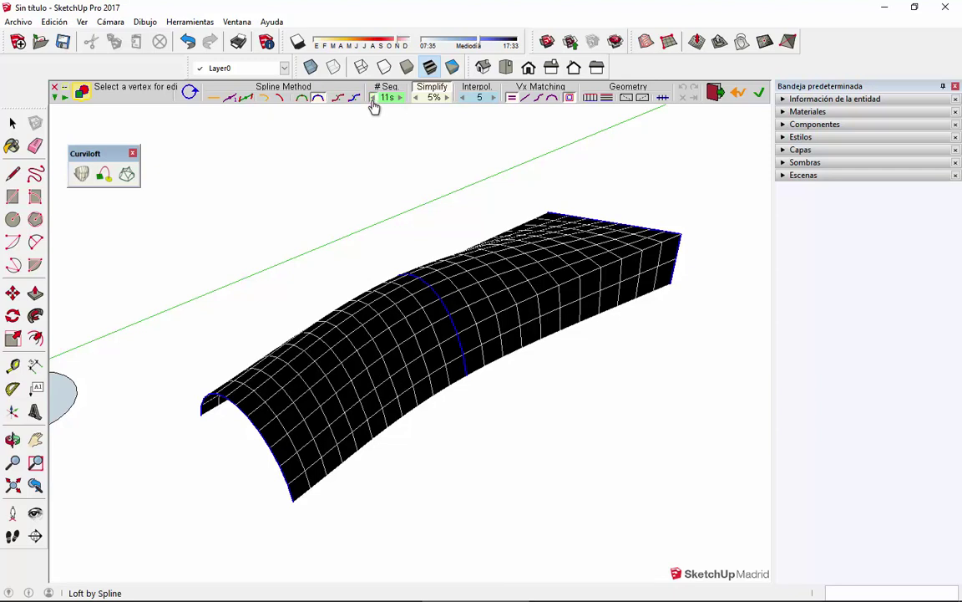
left_click(375, 107)
left_click(374, 106)
left_click(401, 99)
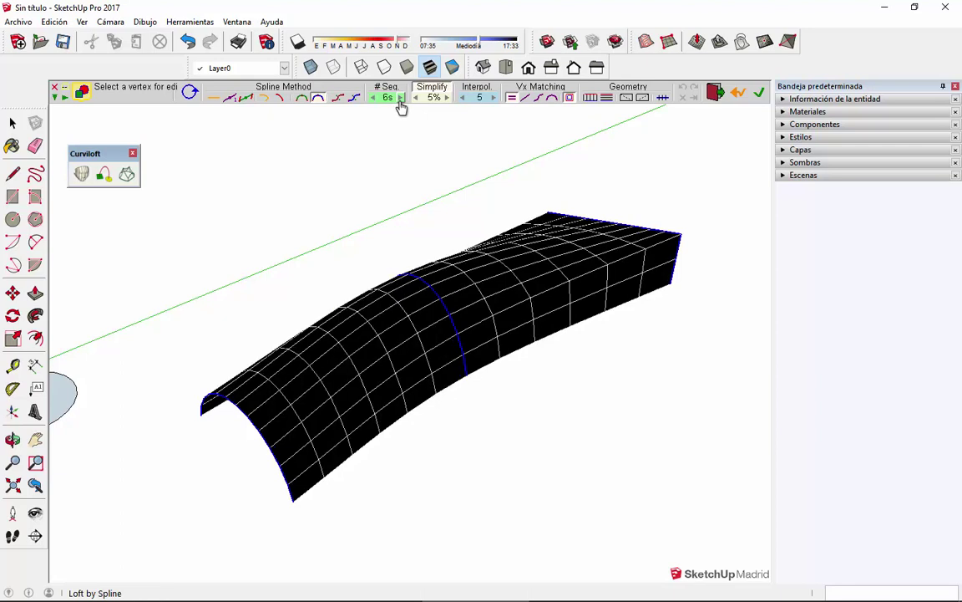
left_click(400, 100)
left_click(401, 100)
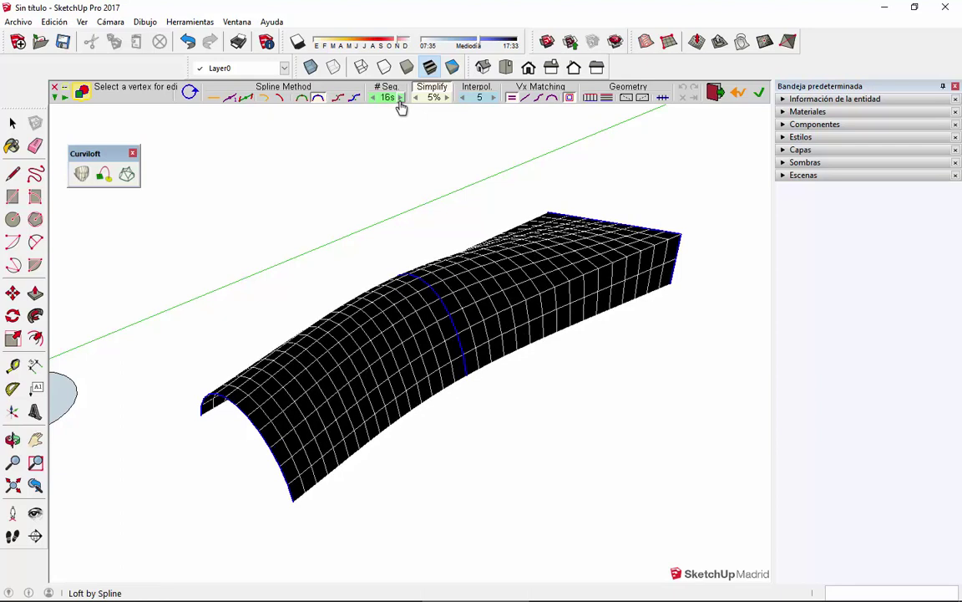
scroll(512, 309, "up", 1)
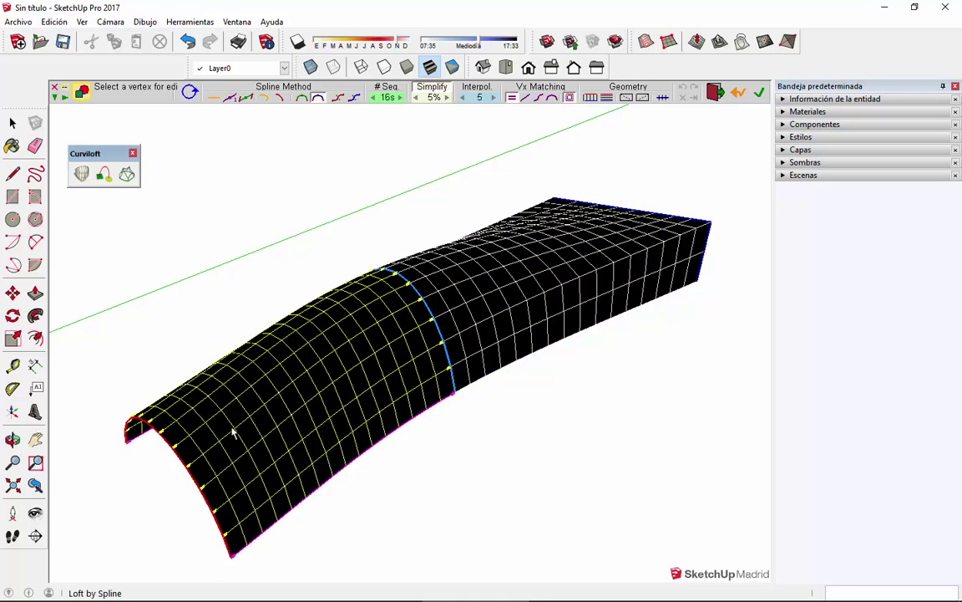
left_click(400, 99)
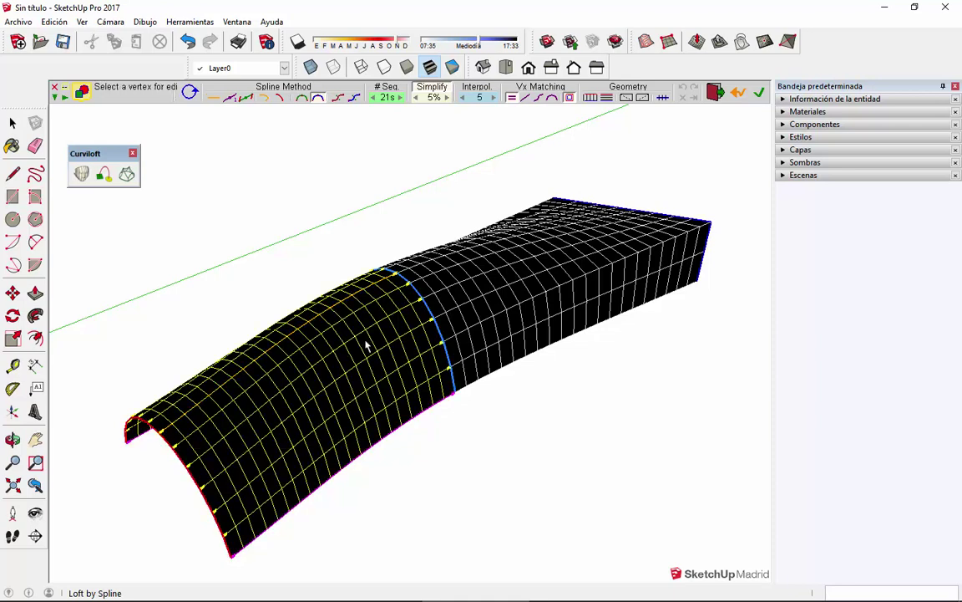
middle_click_drag(282, 403, 431, 333)
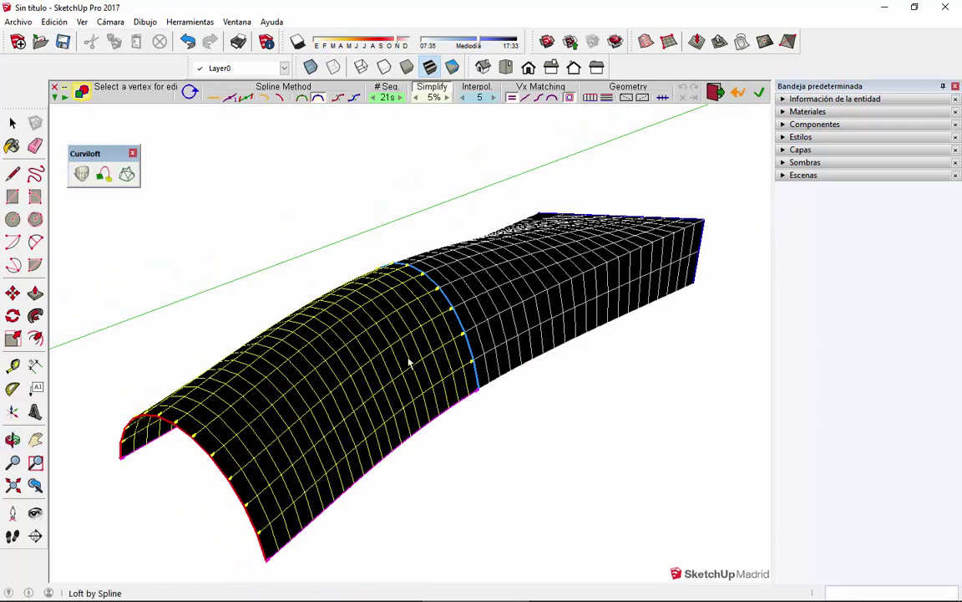
left_click(400, 97)
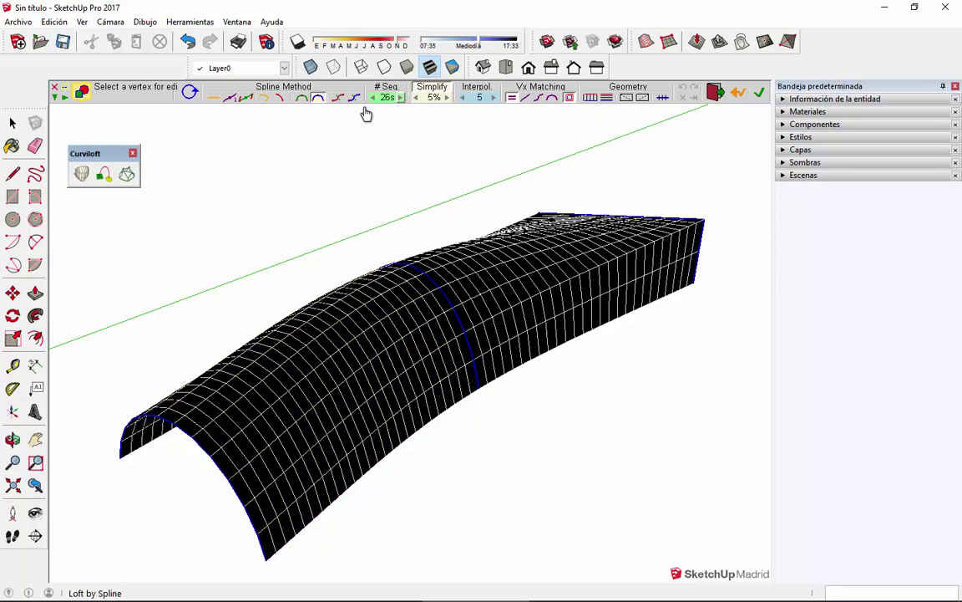
left_click(373, 97)
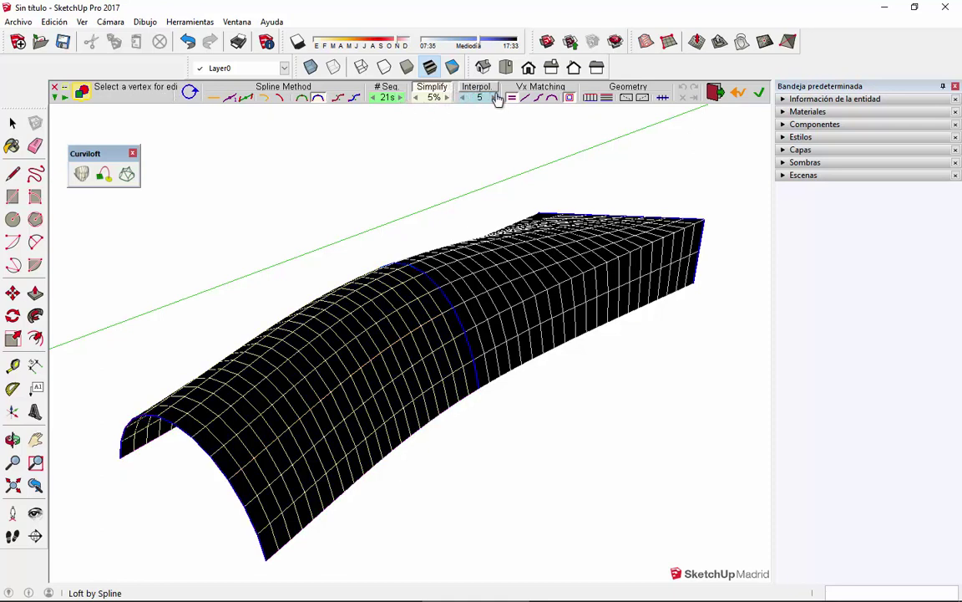
Compare the curved vertex matching methods on the loft preview, checking how the mesh meets the rectangular profile.
key("Return")
middle_click_drag(595, 235, 535, 314)
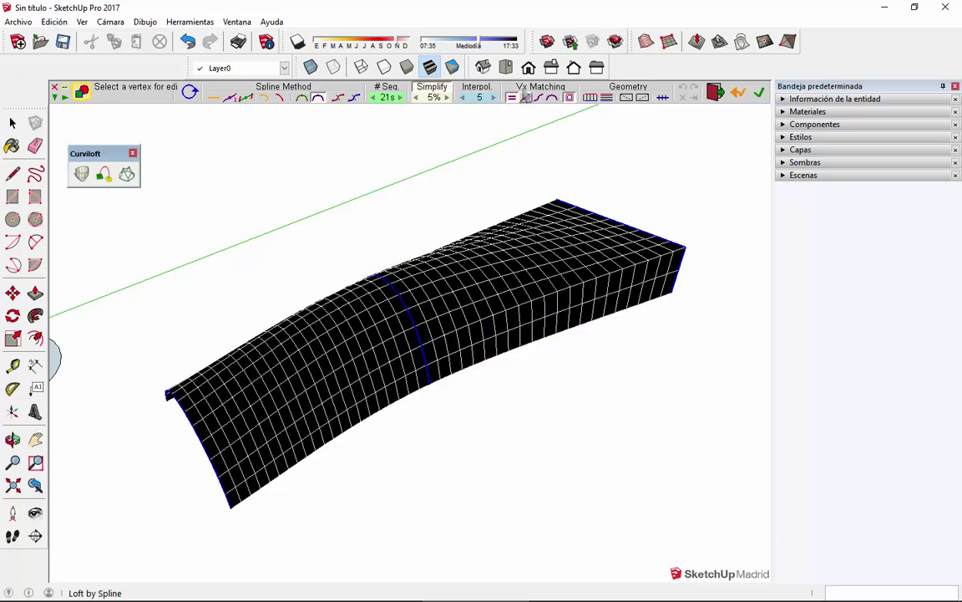
left_click(539, 99)
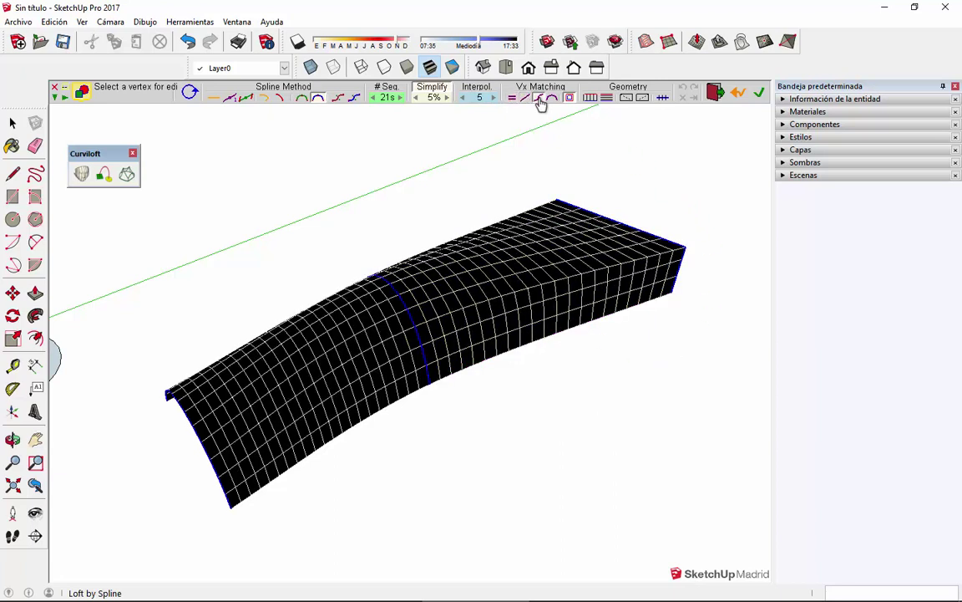
left_click(552, 99)
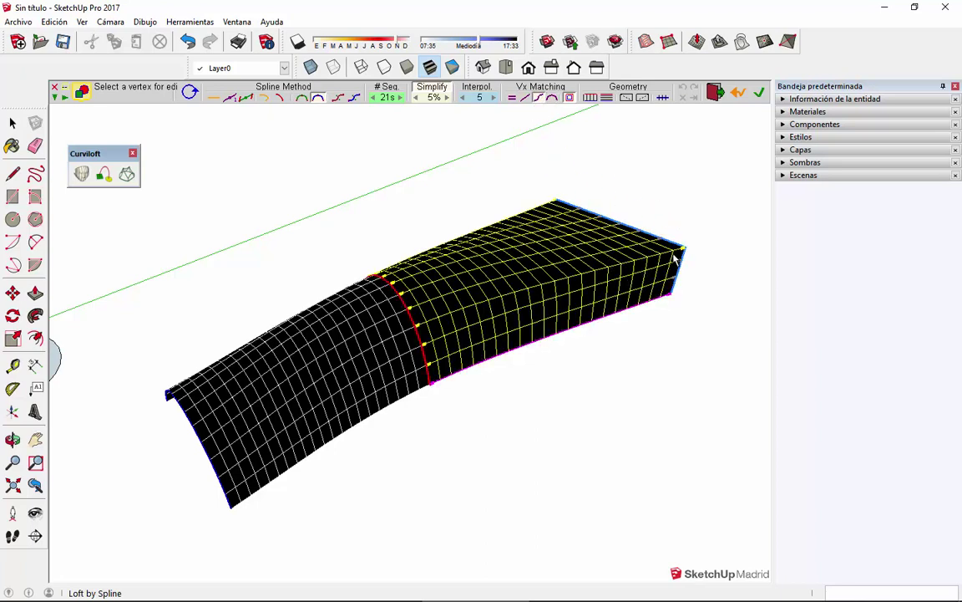
scroll(608, 305, "up", 3)
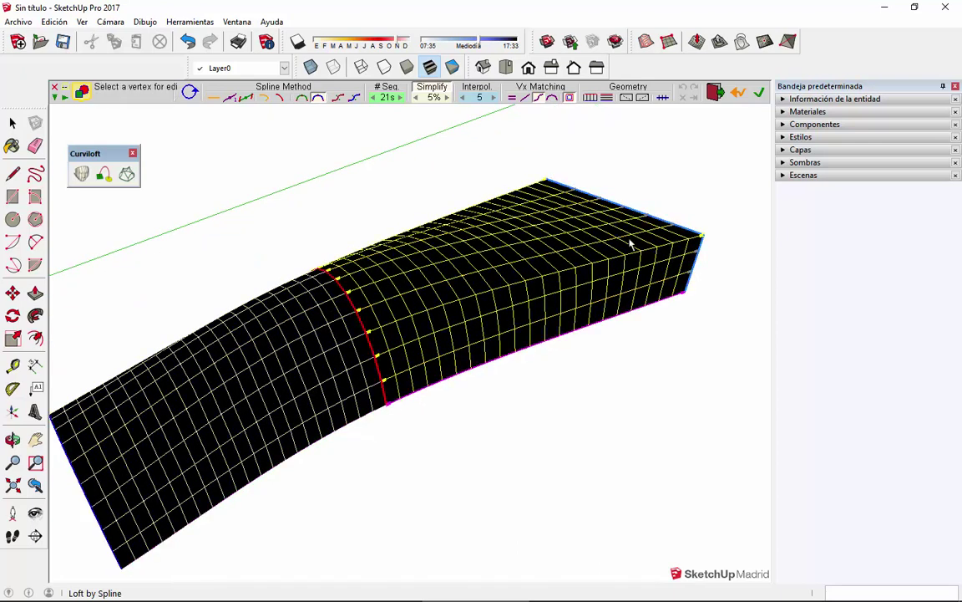
left_click(540, 99)
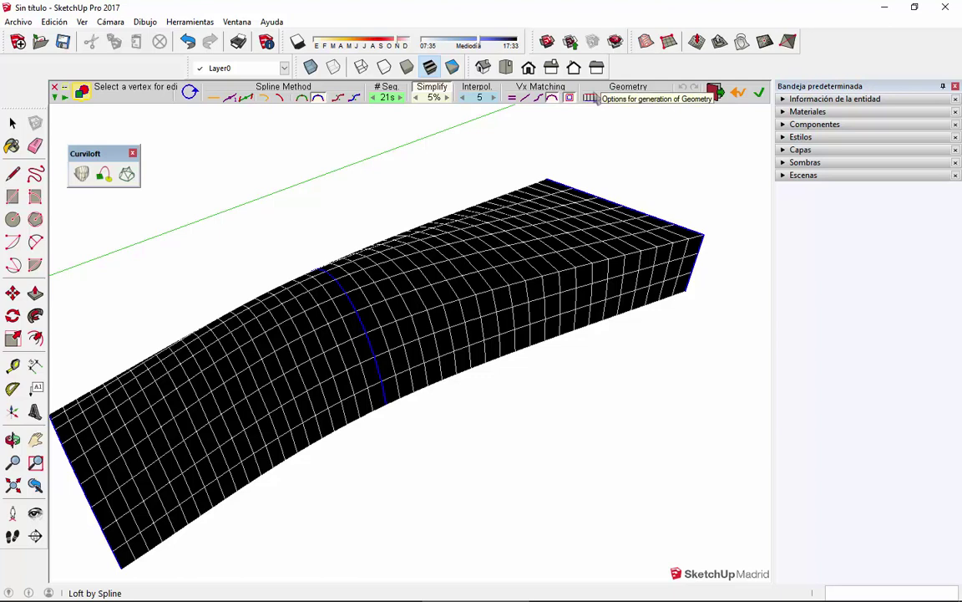
Compare the loft's geometry options for cross-section contours and lengthwise lines, and keep only the lengthwise lines between the profiles.
scroll(603, 242, "down", 3)
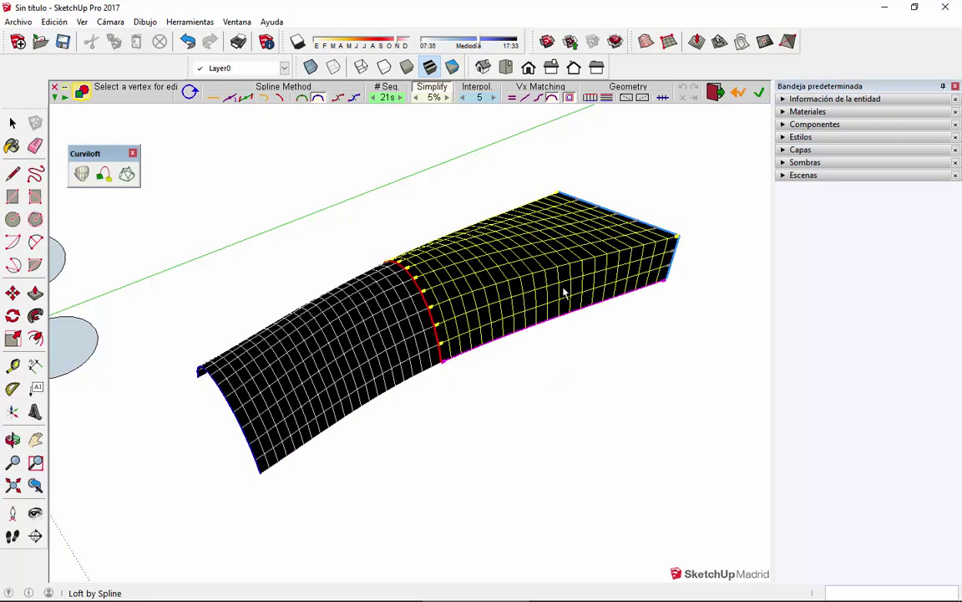
scroll(263, 383, "up", 1)
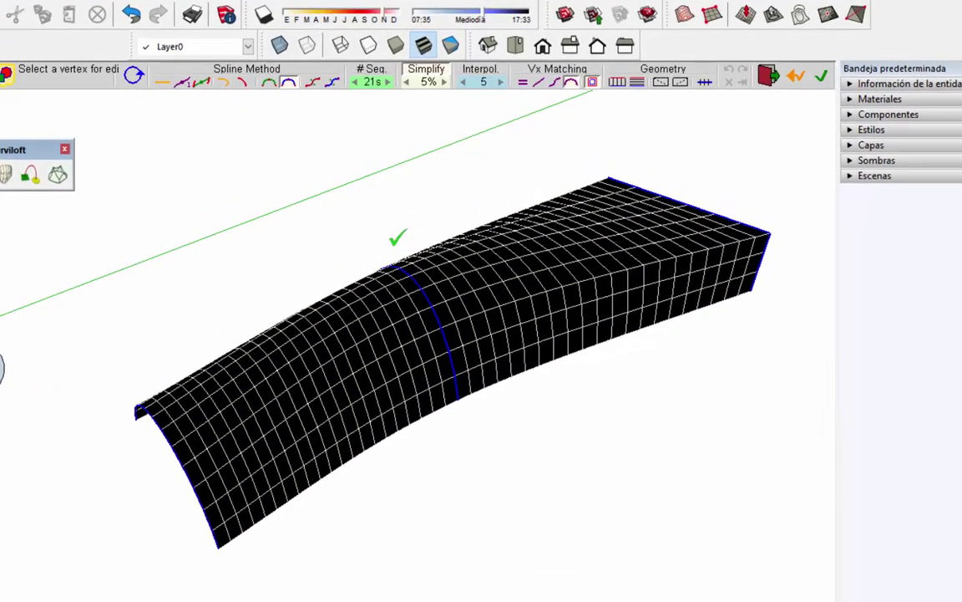
scroll(117, 522, "up", 1)
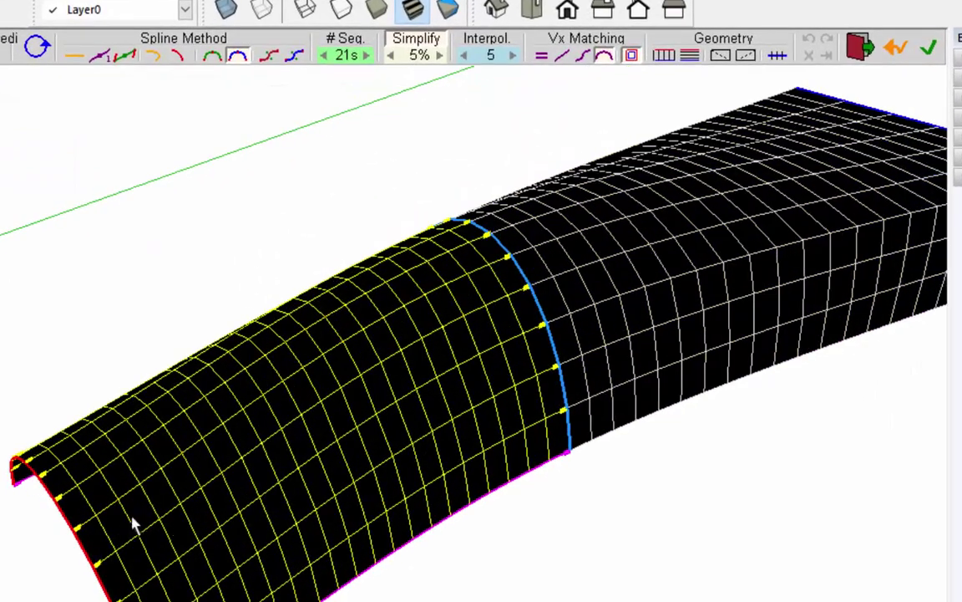
middle_click_drag(133, 519, 327, 478)
scroll(357, 206, "down", 1)
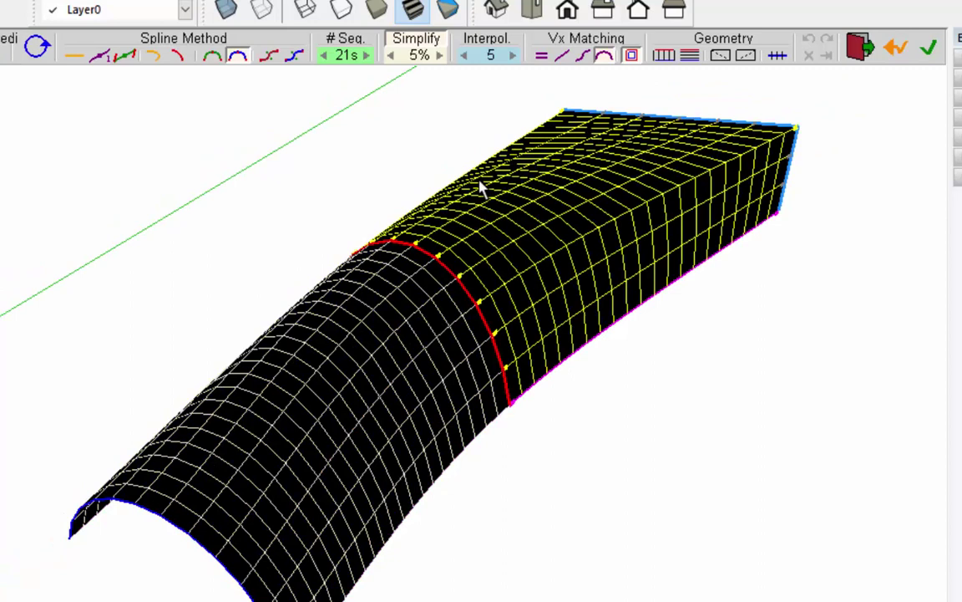
left_click(664, 55)
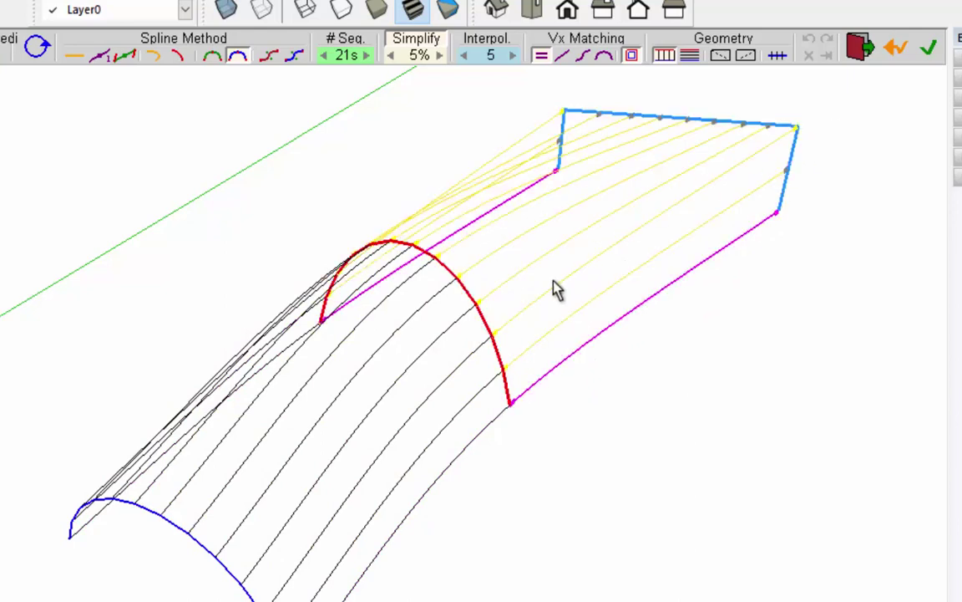
left_click(689, 57)
left_click(663, 57)
left_click(687, 57)
left_click(687, 59)
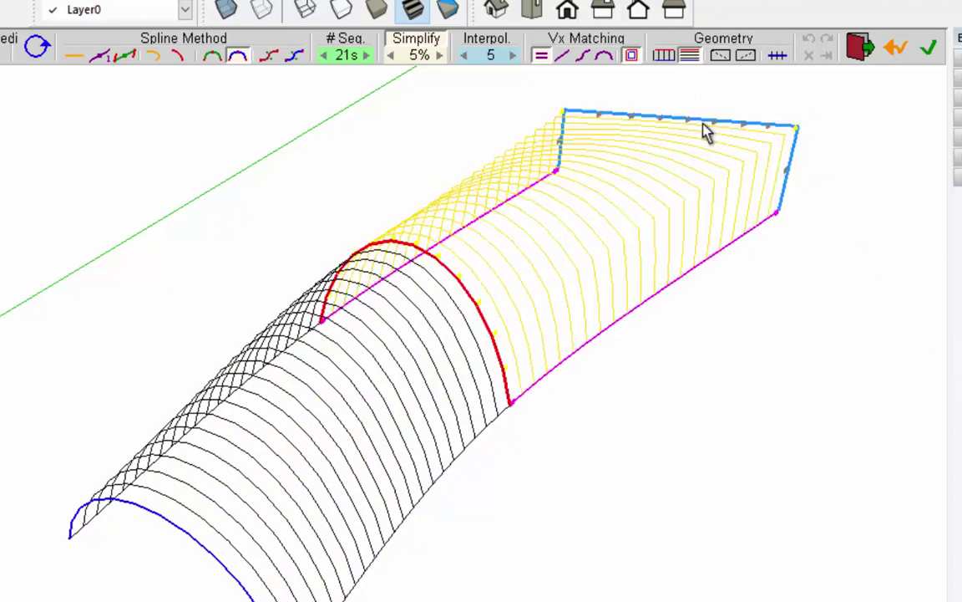
left_click(687, 58)
left_click(687, 59)
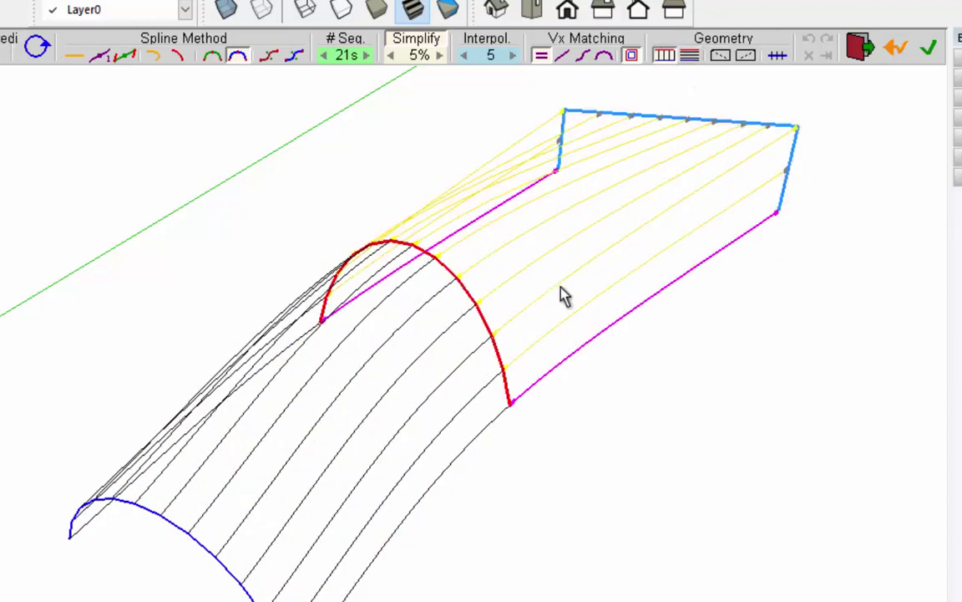
Compare combinations of the loft's contour and lengthwise line options, and switch both off to preview full surfaces.
left_click(689, 57)
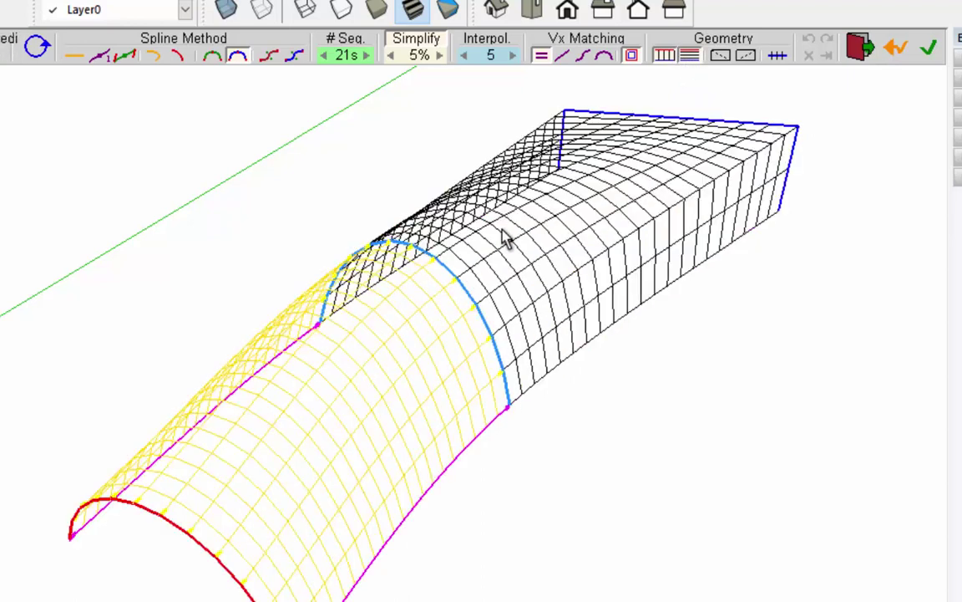
left_click(666, 58)
left_click(687, 57)
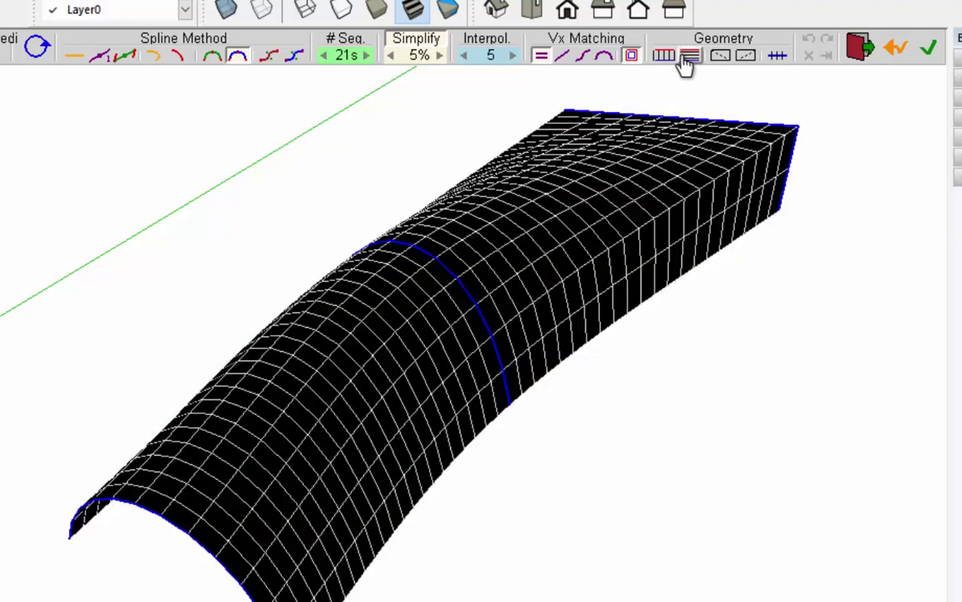
left_click(668, 58)
left_click(688, 58)
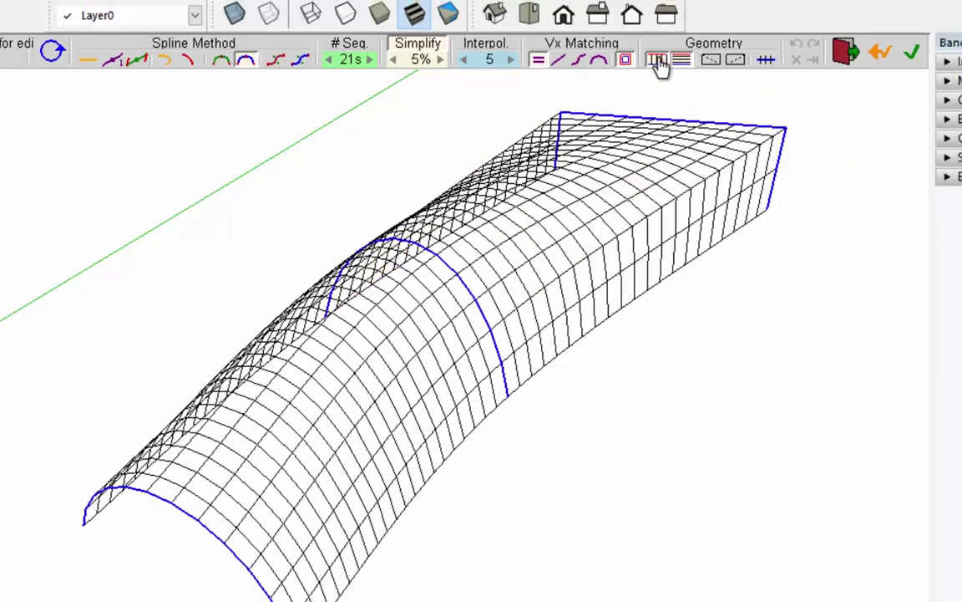
left_click(681, 60)
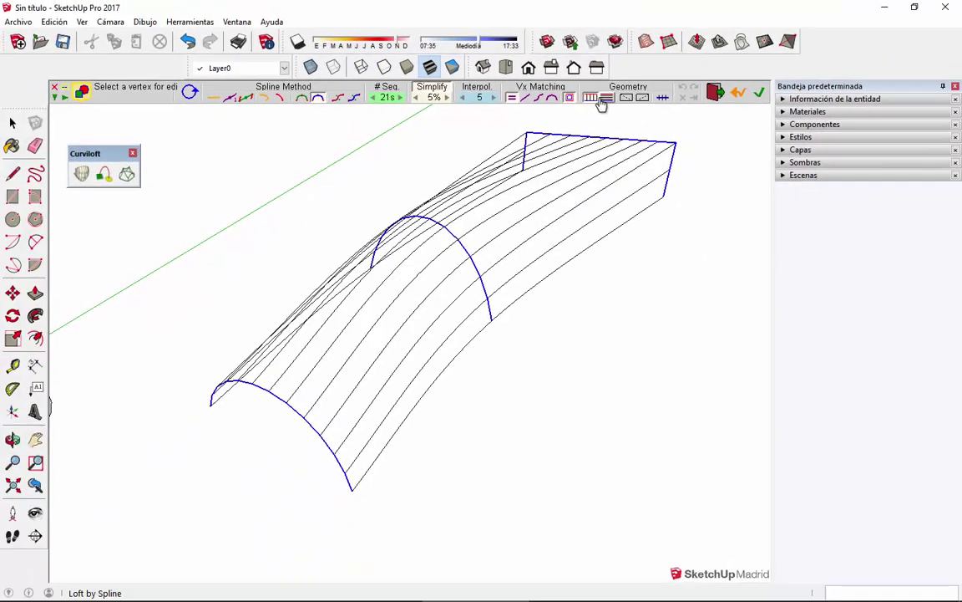
left_click(658, 60)
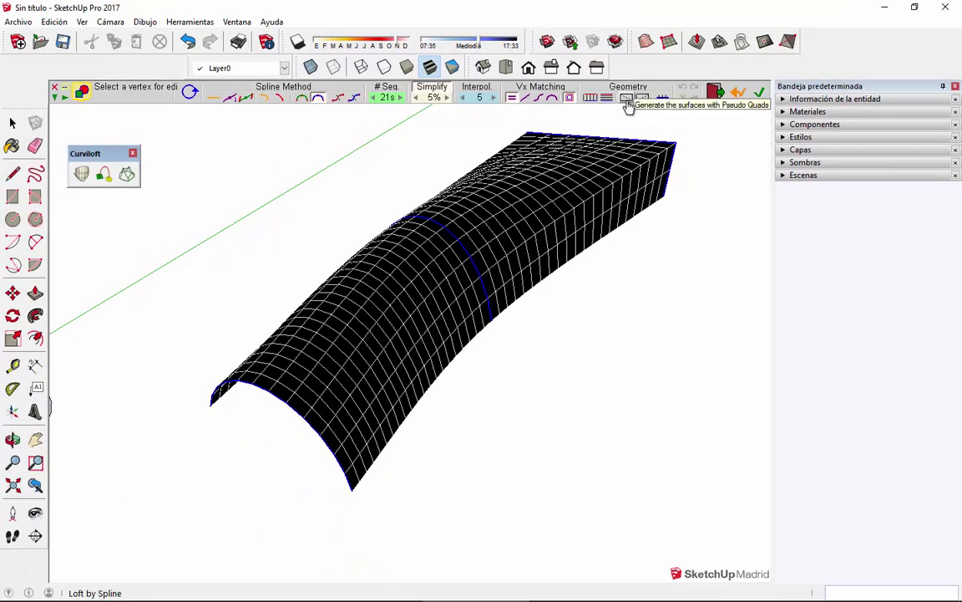
Try generating the loft surfaces with pseudo quads and turn that geometry option off again.
scroll(588, 219, "up", 1)
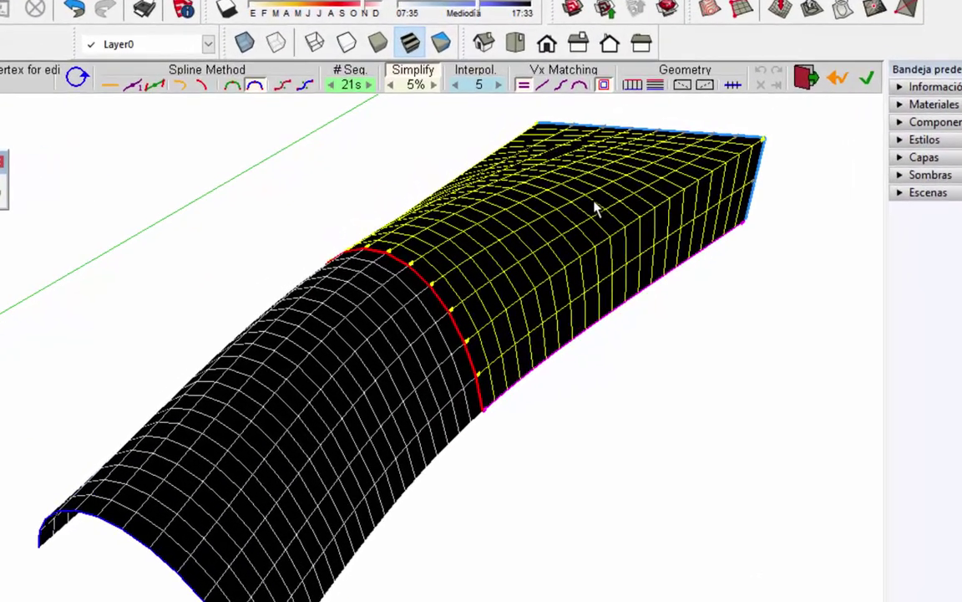
left_click(711, 83)
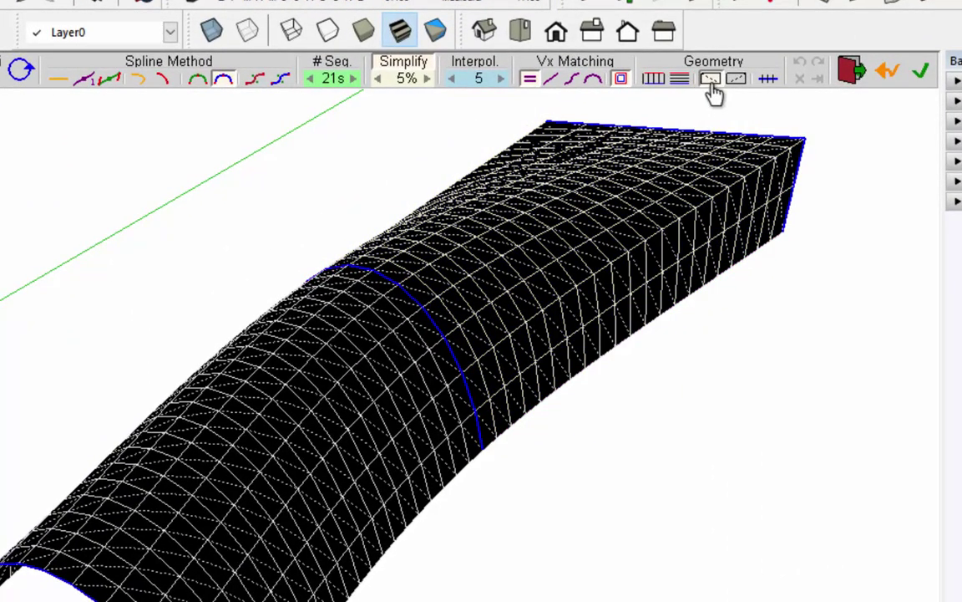
left_click(726, 83)
left_click(716, 81)
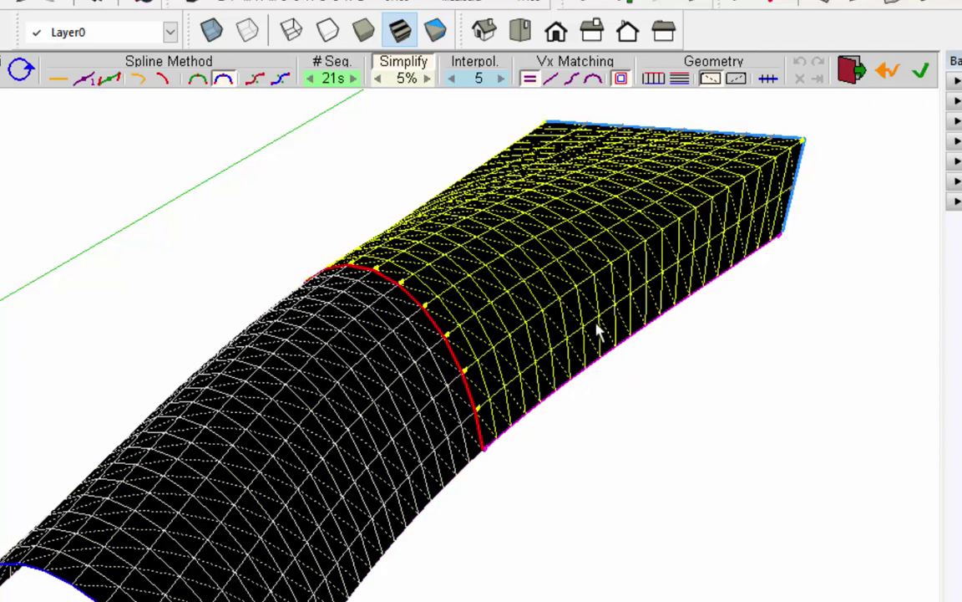
middle_click_drag(827, 376, 458, 486)
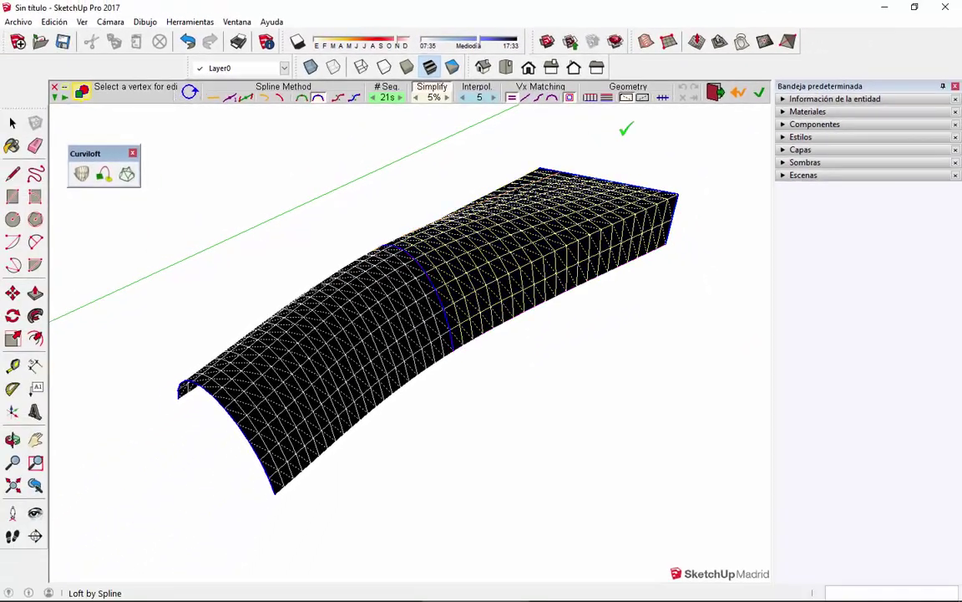
left_click(627, 98)
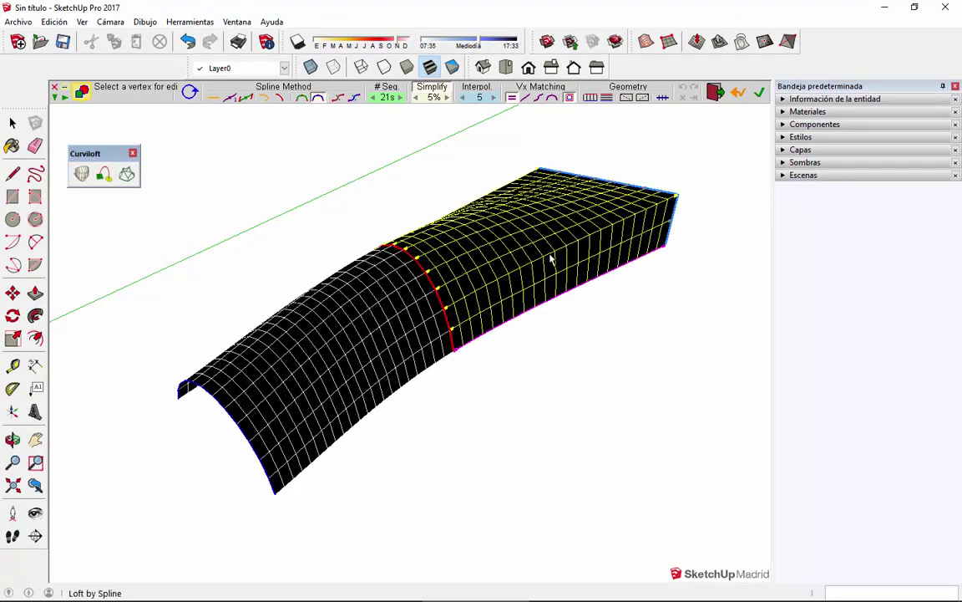
Examine the loft preview from both ends and up close at the rectangular profile.
scroll(675, 277, "up", 1)
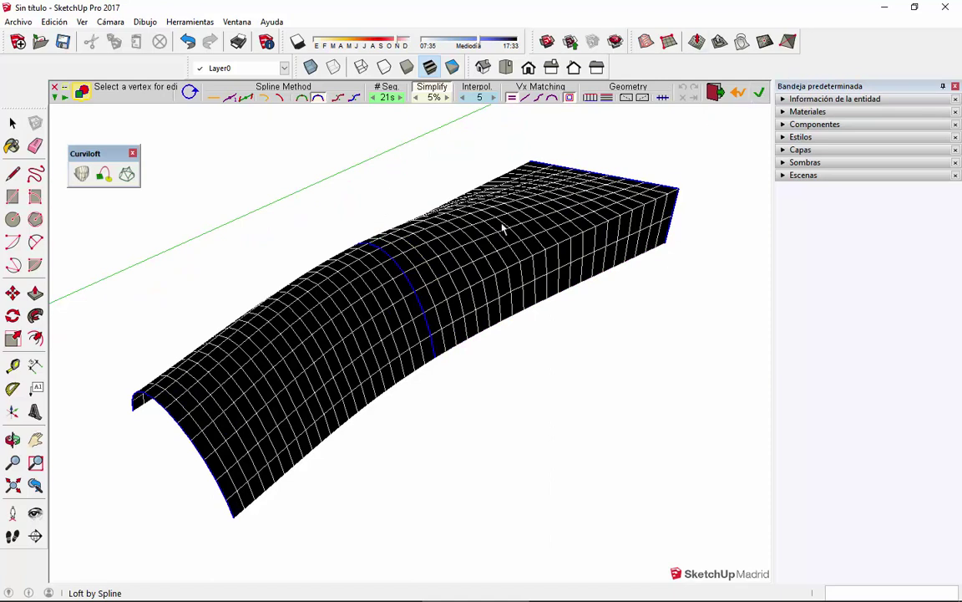
scroll(493, 247, "down", 1)
middle_click_drag(277, 393, 668, 422)
middle_click_drag(316, 382, 585, 388)
middle_click_drag(219, 438, 444, 335)
scroll(455, 404, "down", 1)
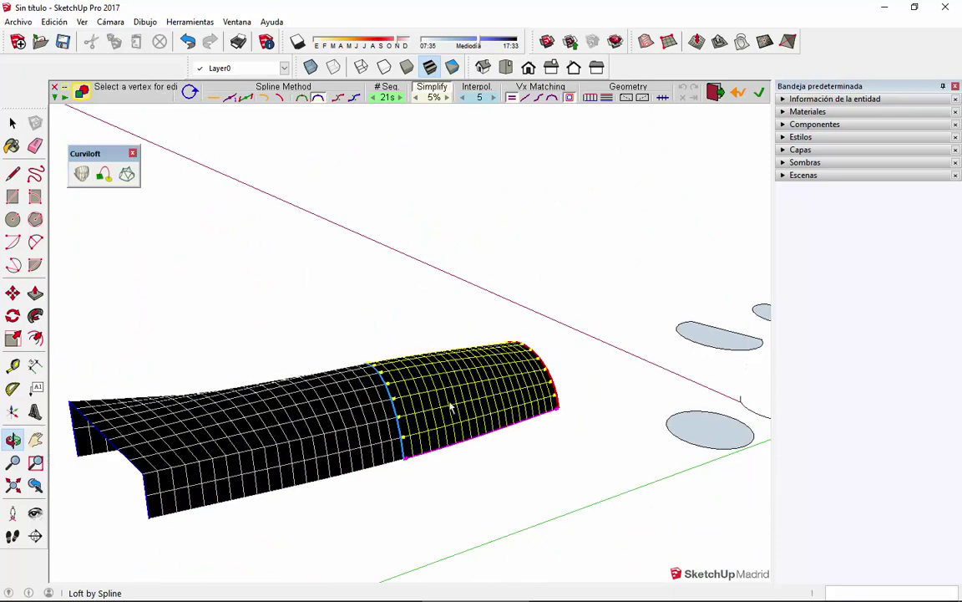
scroll(531, 358, "down", 3)
scroll(329, 426, "up", 3)
scroll(238, 485, "up", 2)
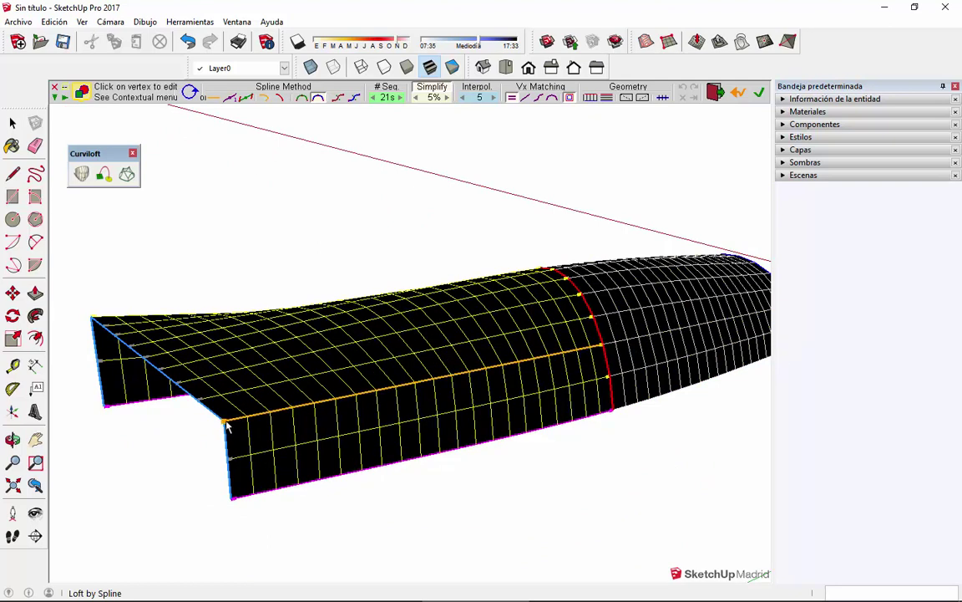
Edit the junction between the rectangular profile and the middle arch, matching a vertex on the rectangle's upper edge with a lower arch vertex.
left_click(604, 349)
left_click_drag(603, 349, 575, 301)
left_click_drag(599, 351, 604, 345)
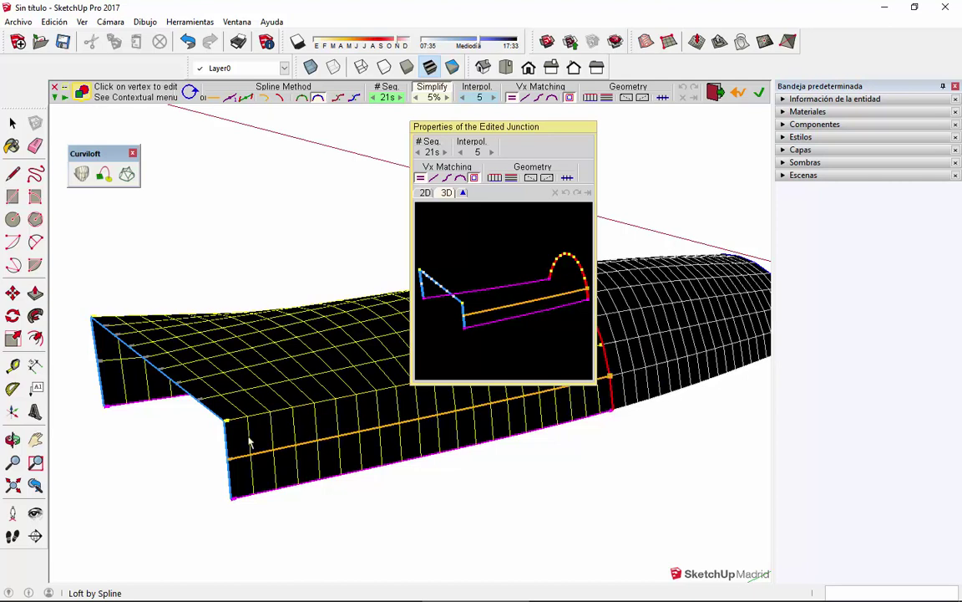
left_click(231, 459)
middle_click_drag(228, 453, 607, 358)
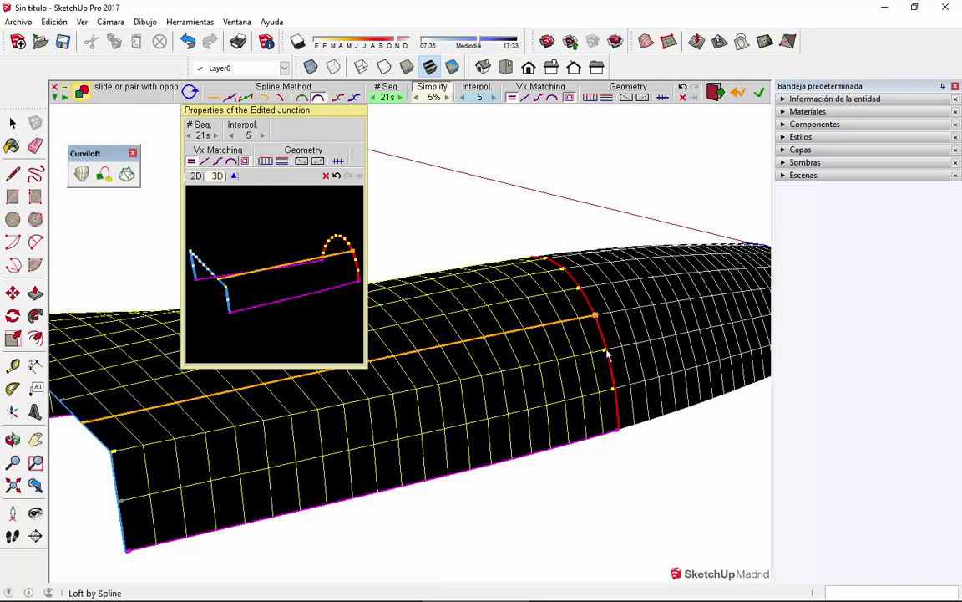
left_click(608, 354)
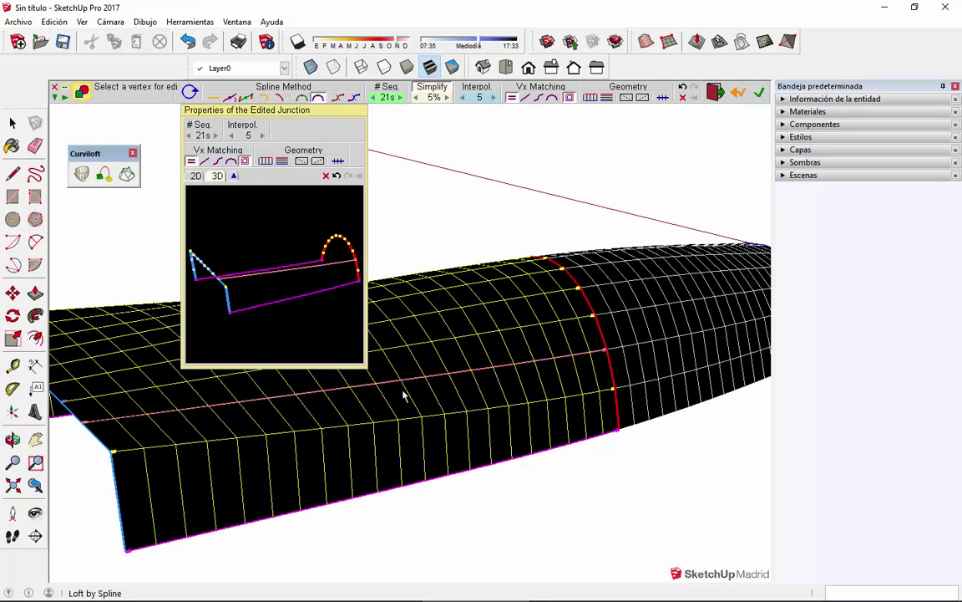
Re-pair the vertices around the rectangular profile's corner with vertices on the middle arch.
scroll(616, 345, "down", 3)
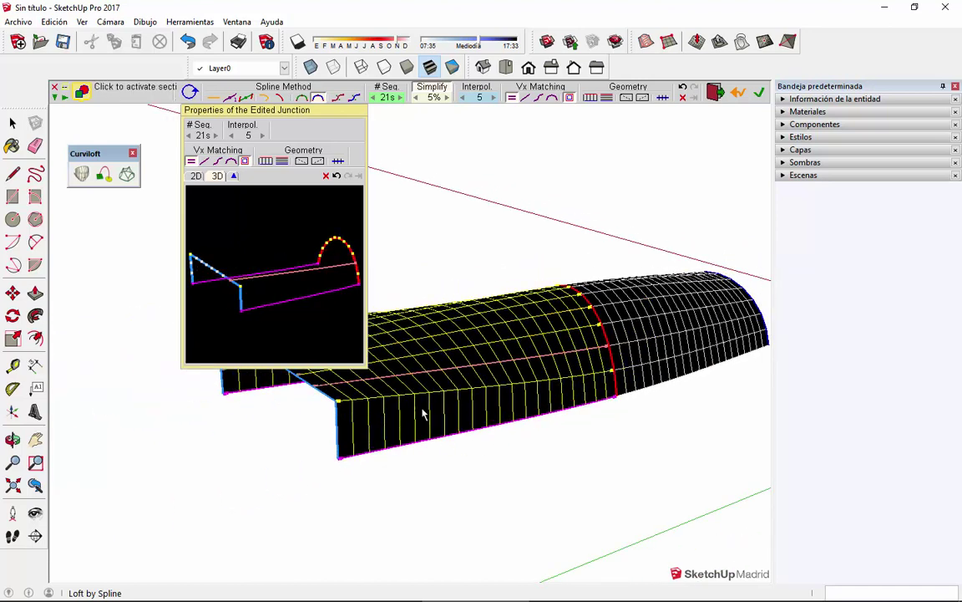
scroll(426, 408, "down", 4)
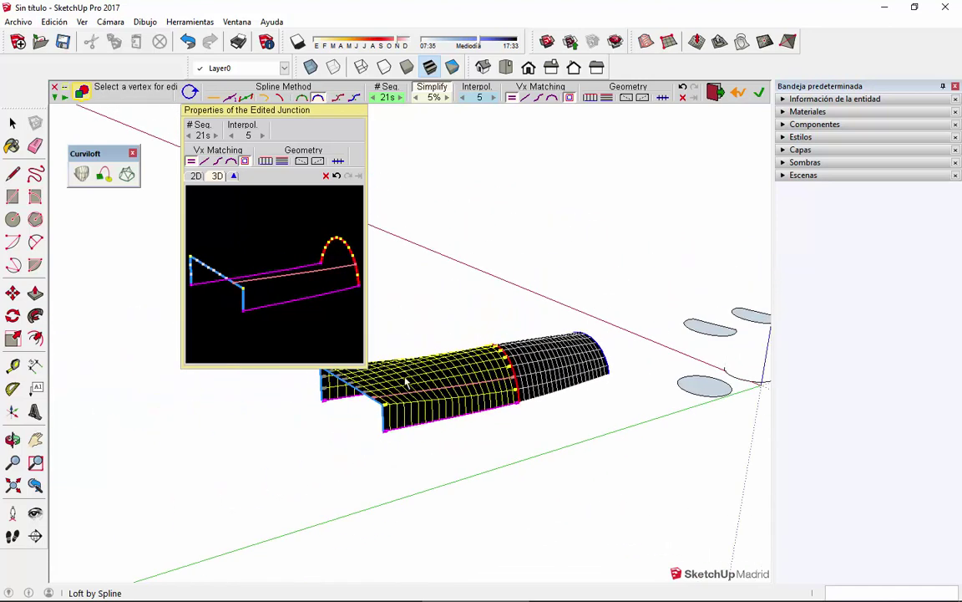
scroll(406, 381, "up", 4)
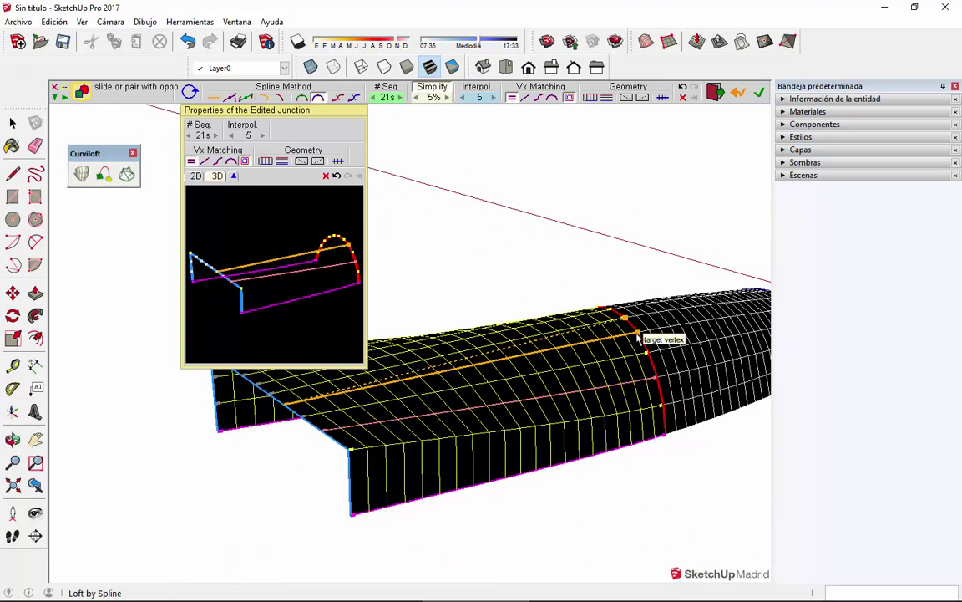
middle_click_drag(463, 421, 592, 418)
scroll(698, 420, "up", 2)
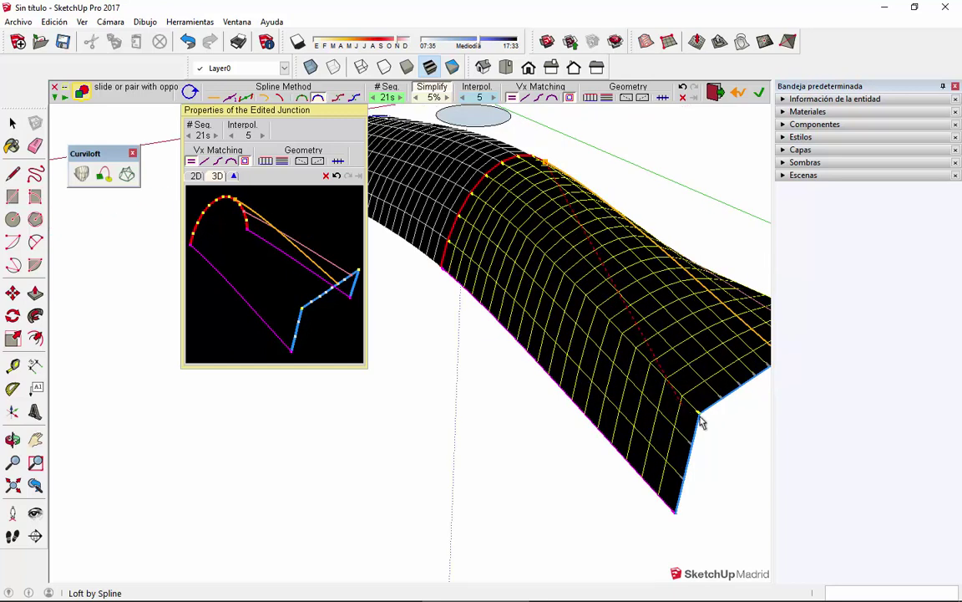
left_click(700, 418)
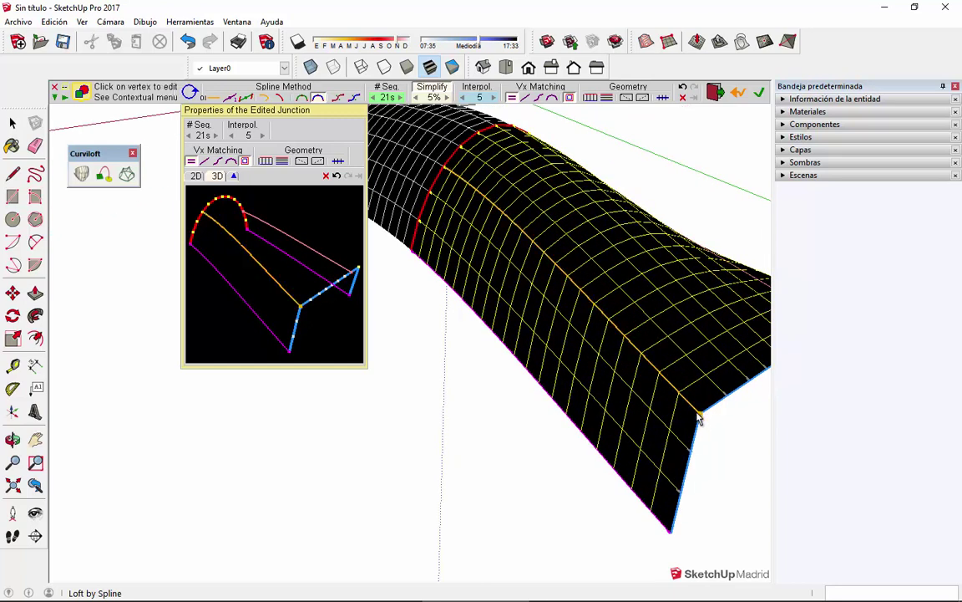
left_click(692, 459)
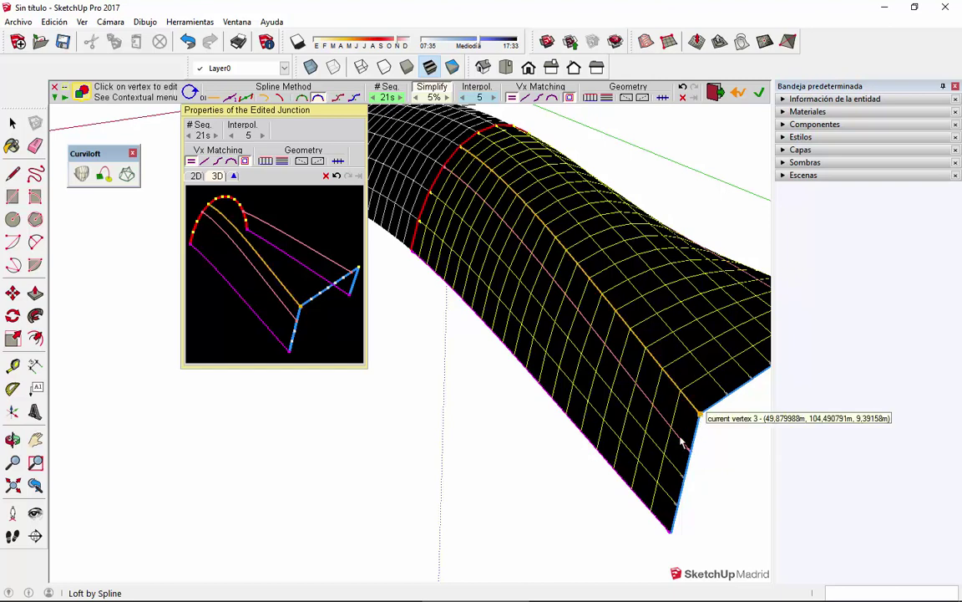
scroll(643, 449, "down", 5)
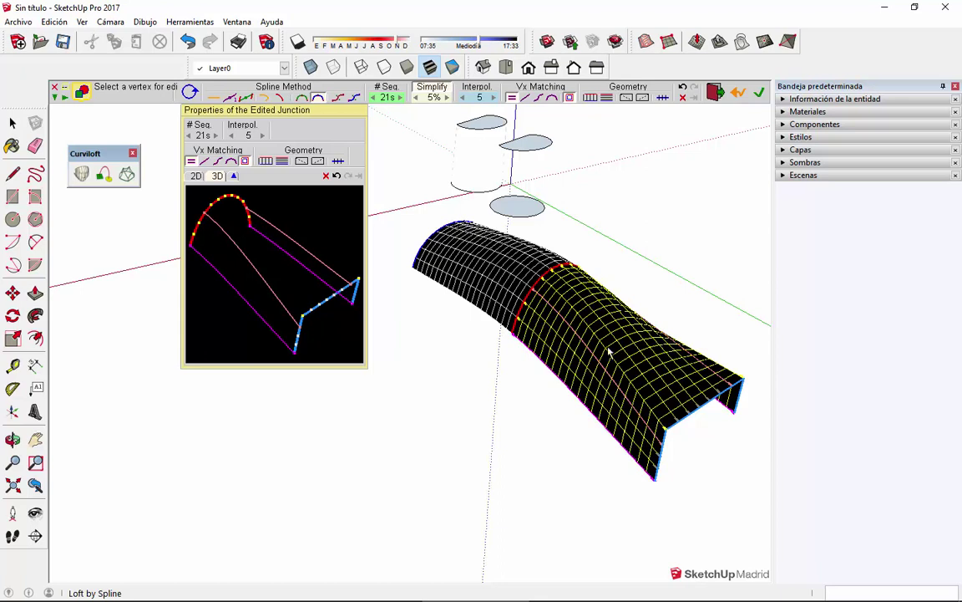
middle_click_drag(610, 354, 469, 334)
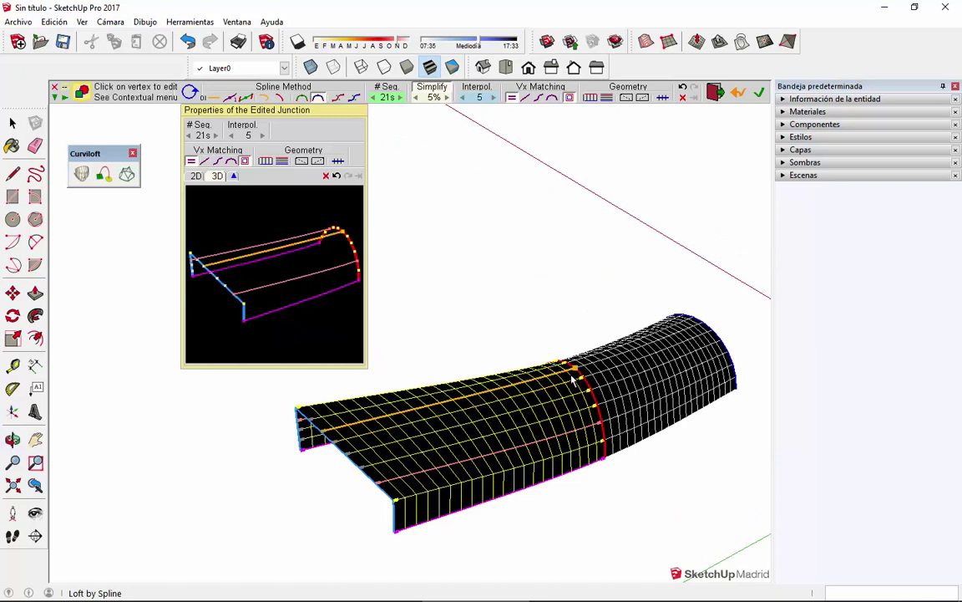
Inspect the junction between the two arches in its 3D properties preview and generate the loft.
left_click(639, 385)
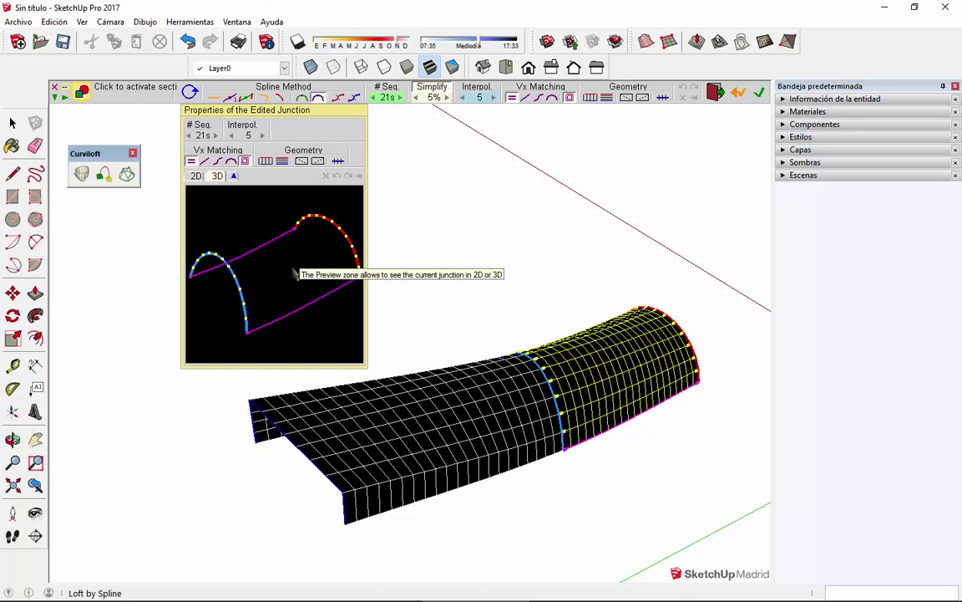
scroll(667, 305, "down", 3)
scroll(667, 306, "up", 1)
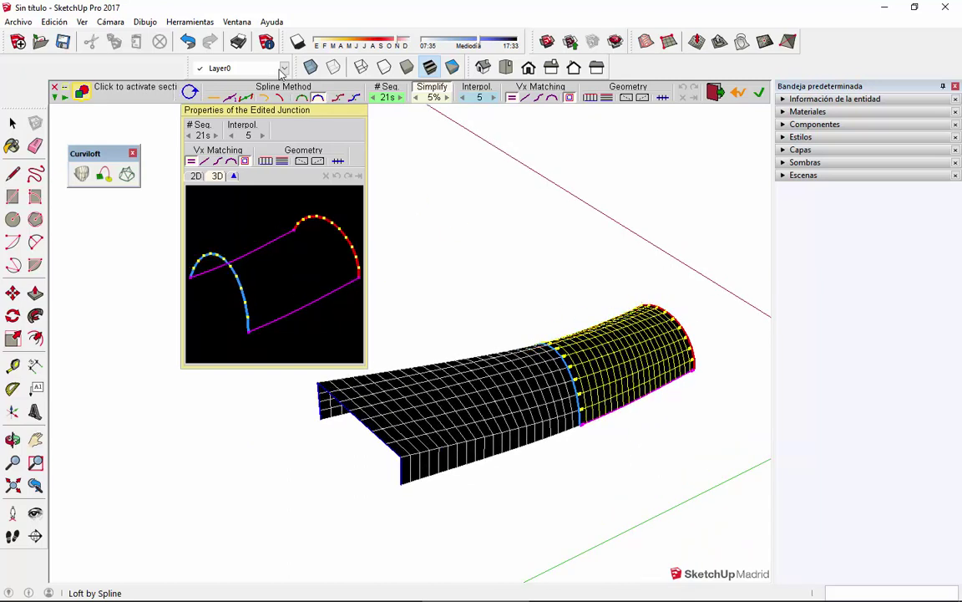
left_click_drag(240, 115, 251, 124)
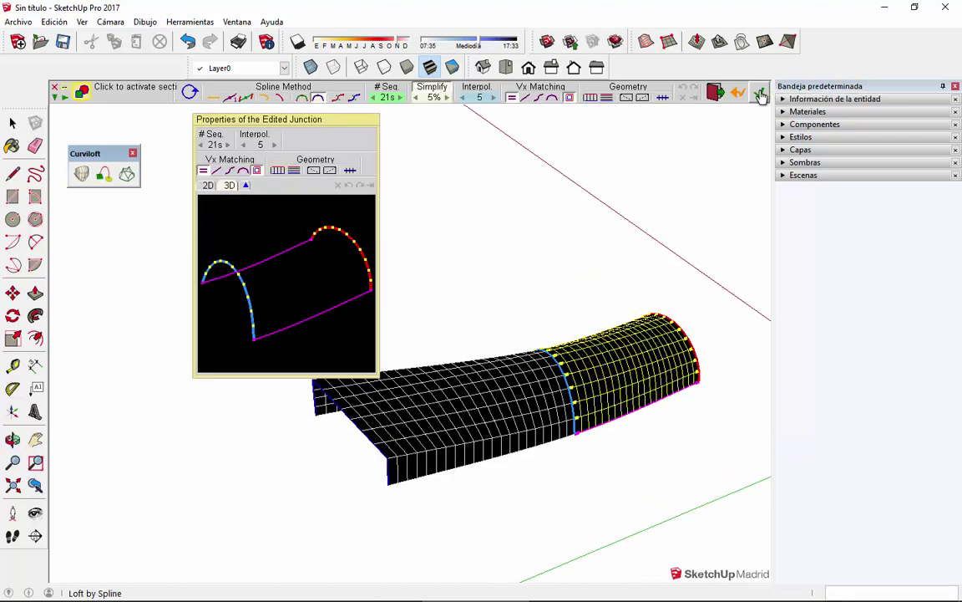
left_click(760, 95)
scroll(443, 343, "down", 2)
key("space")
Move the loft group away from its source contours and place a copy on the opposite side of them.
middle_click_drag(464, 389, 624, 445)
key("m")
left_click(476, 449)
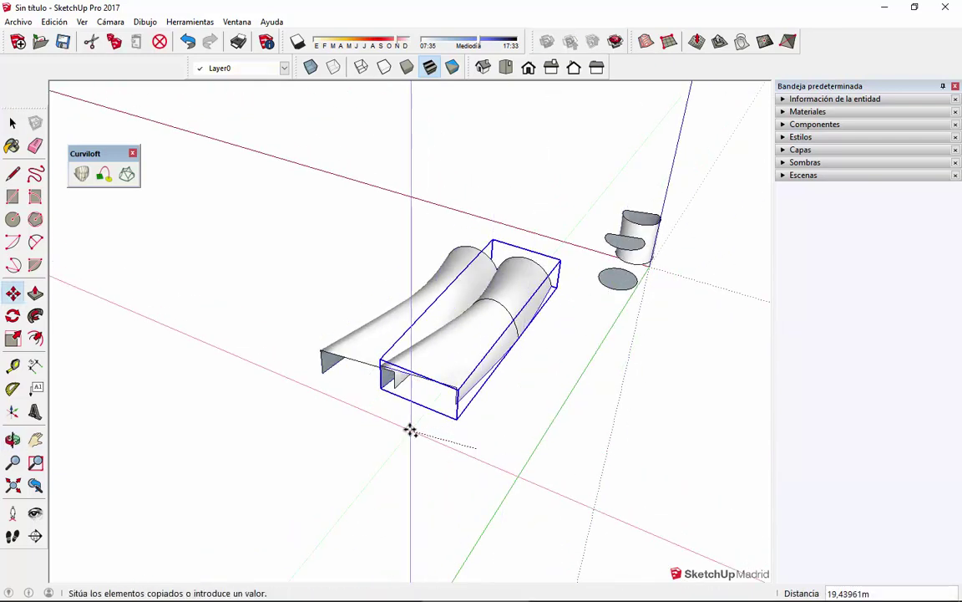
left_click(277, 372)
middle_click_drag(452, 300, 401, 309)
key("ctrl")
left_click(401, 309)
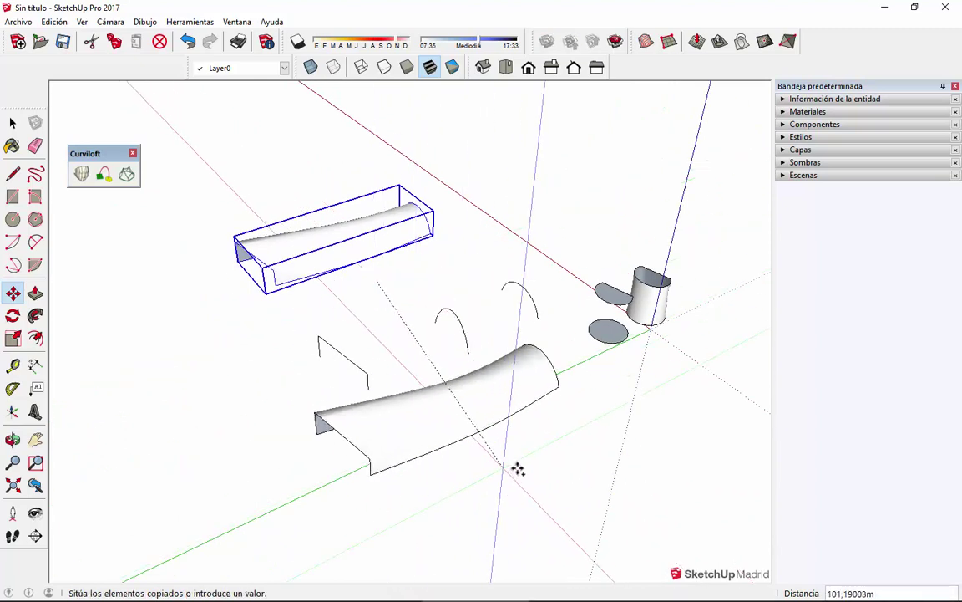
left_click(564, 468)
key("space")
Open the copied loft group, enable coplanar softening for its whole mesh and set the smoothing angle to 0 degrees.
middle_click_drag(658, 492, 403, 380)
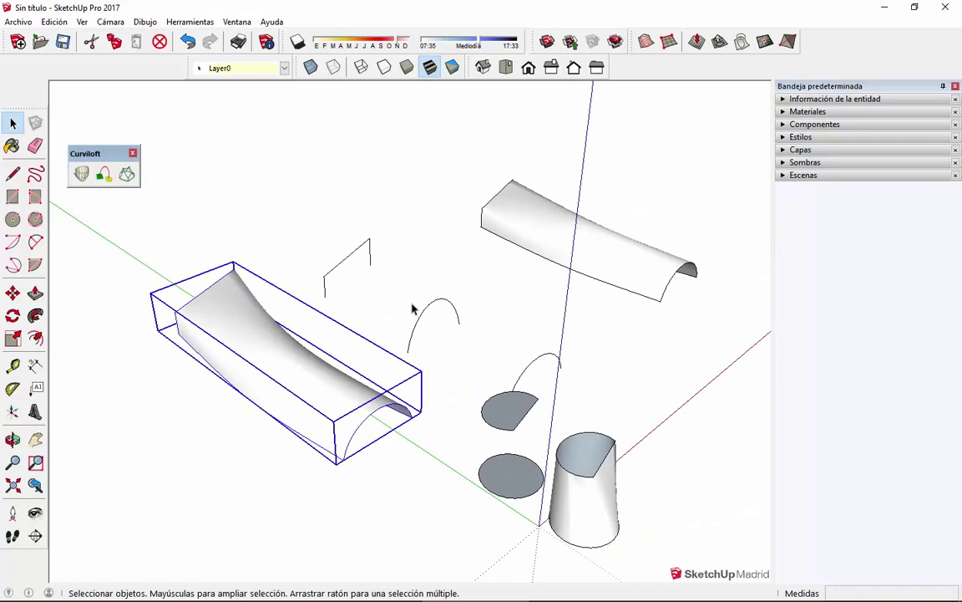
key("b")
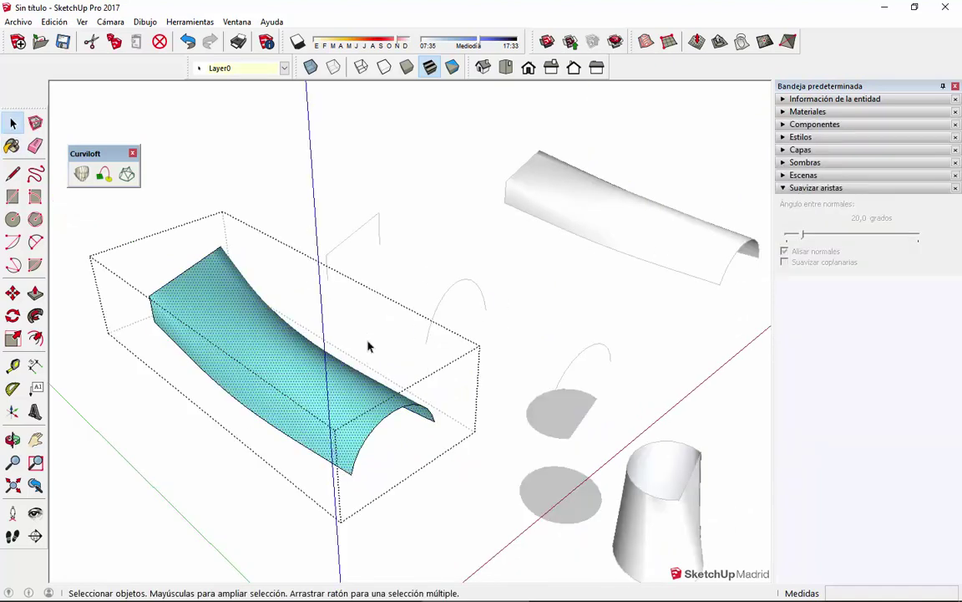
triple_click(316, 401)
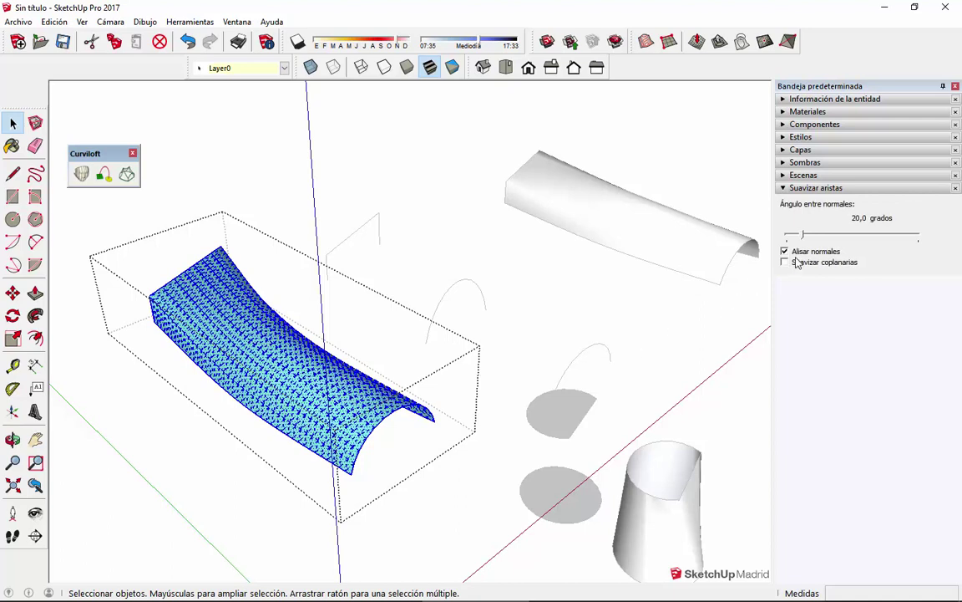
left_click(785, 262)
mouse_move(803, 236)
left_mouse_down()
mouse_move(788, 236)
mouse_move(821, 233)
mouse_move(787, 234)
left_mouse_up()
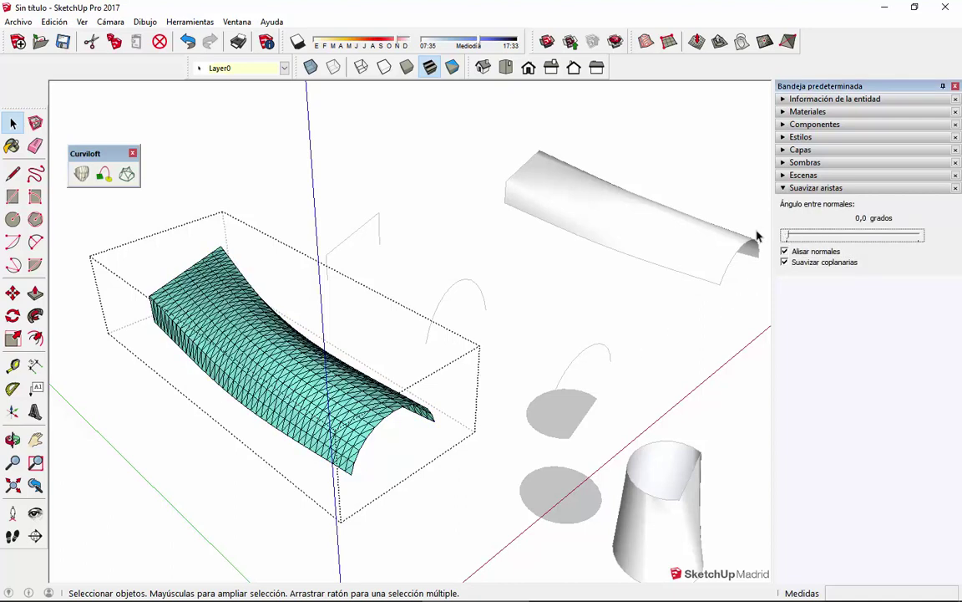
left_click(682, 266)
Erase several neighbouring edges near the middle of the copied loft's mesh to cut a small opening one row high.
middle_click_drag(225, 379, 364, 402)
left_click(299, 459)
triple_click(316, 444)
scroll(364, 402, "up", 6)
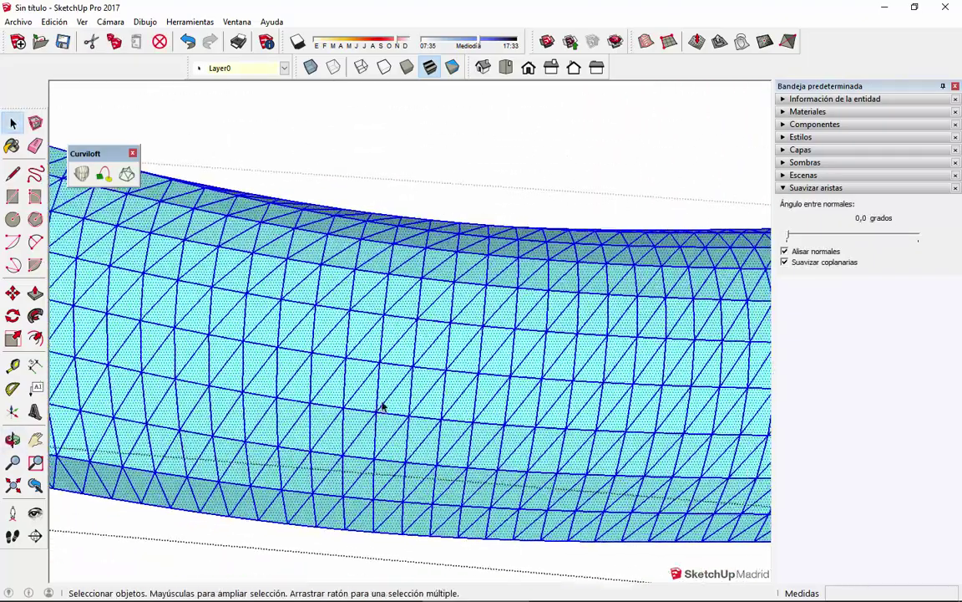
key("e")
scroll(393, 397, "up", 2)
left_click(408, 380)
left_click(449, 391)
left_click_drag(533, 393, 443, 384)
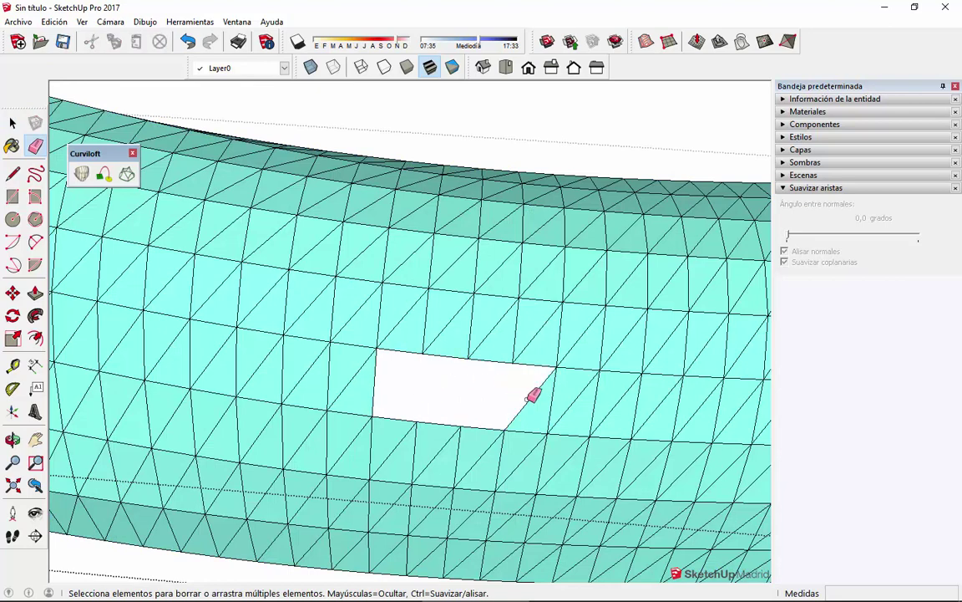
Erase edges of the copied loft's mesh beside the first opening to cut a second, taller opening.
scroll(535, 393, "down", 2)
scroll(526, 393, "up", 2)
middle_click_drag(526, 393, 351, 413)
left_click_drag(350, 417, 317, 391)
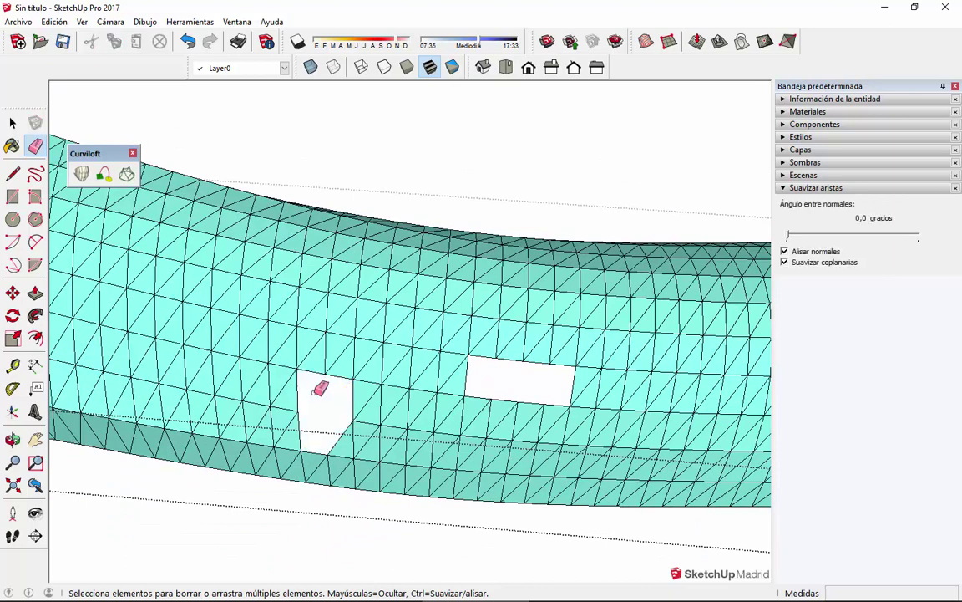
Set the smoothing angle of the copied loft's mesh to 103.2 degrees and close the group.
key("space")
scroll(462, 468, "down", 5)
mouse_move(462, 468)
middle_mouse_down()
mouse_move(433, 339)
mouse_move(468, 453)
mouse_move(418, 359)
middle_mouse_up()
left_click(418, 360)
left_click_drag(787, 236, 855, 236)
middle_click_drag(351, 393, 554, 221)
left_click(659, 445)
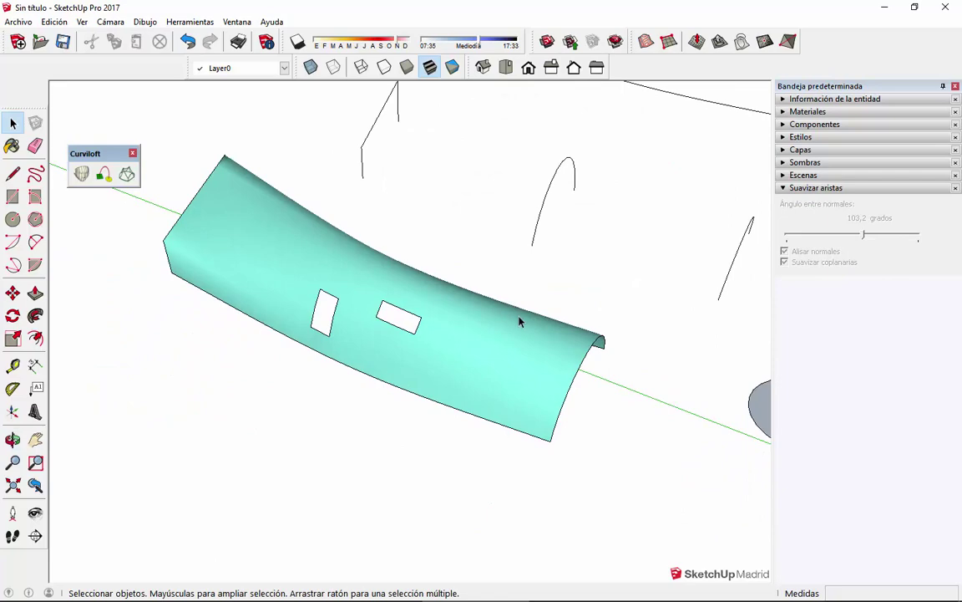
Show the hidden geometry and select a block of mesh faces near the arched end of the copied loft.
left_click(82, 22)
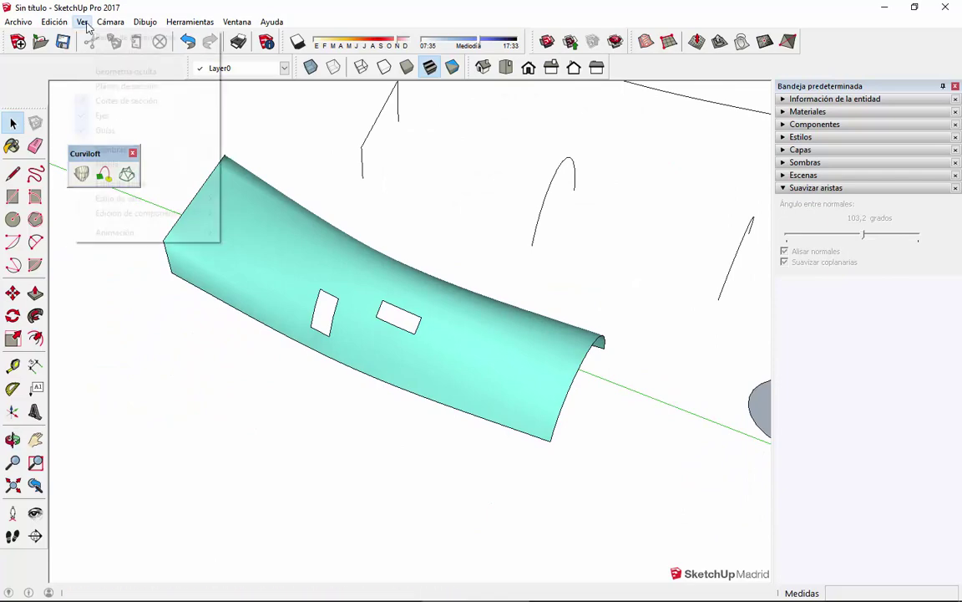
left_click(122, 72)
left_click(484, 366)
scroll(510, 392, "up", 5)
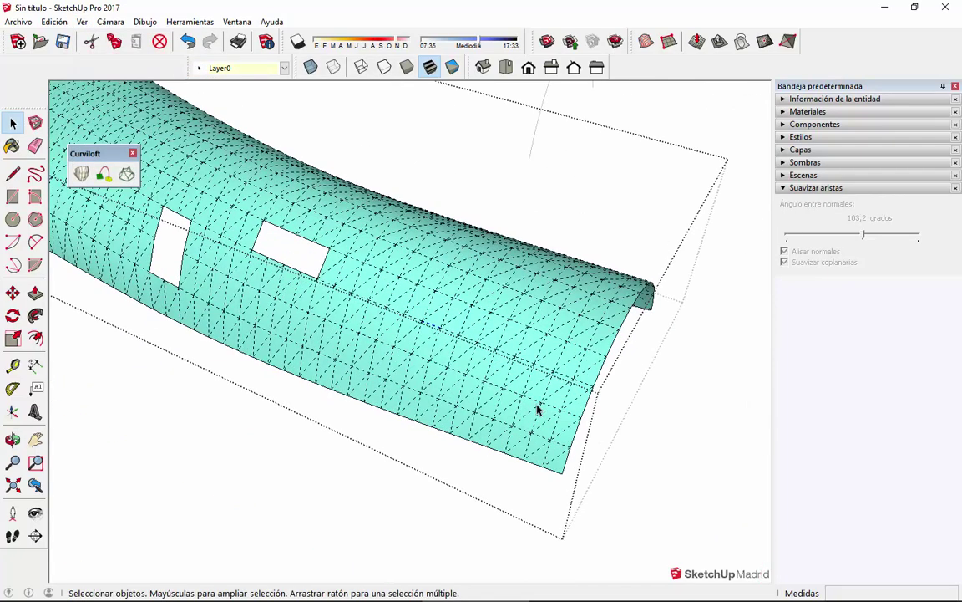
scroll(492, 403, "up", 1)
left_click_drag(498, 333, 498, 331)
middle_click_drag(518, 360, 614, 380)
middle_click_drag(520, 417, 470, 447)
scroll(469, 449, "down", 3)
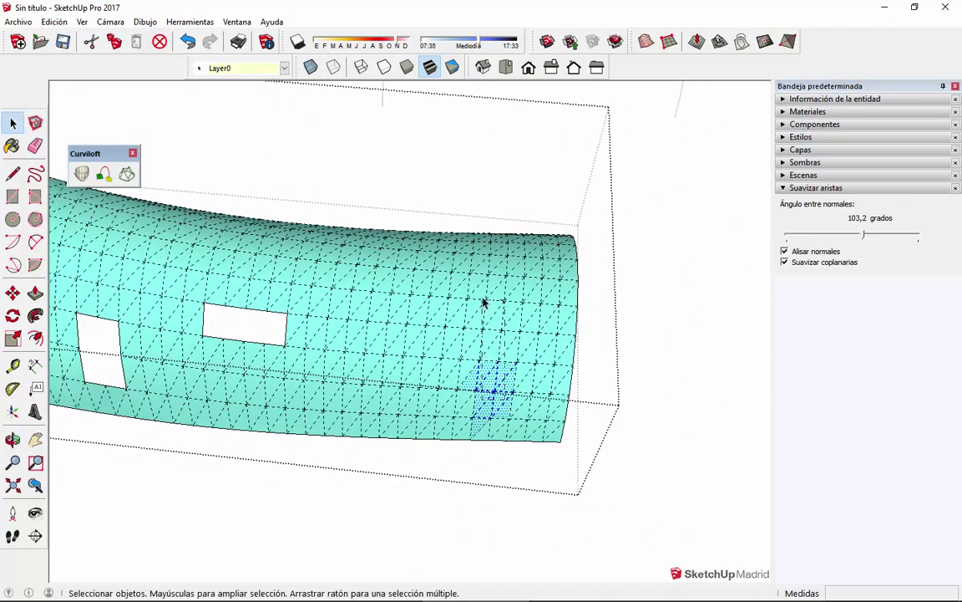
left_click_drag(483, 303, 477, 296)
Paint the selected mesh faces with Color A02 and close the group.
key("b")
left_click(828, 228)
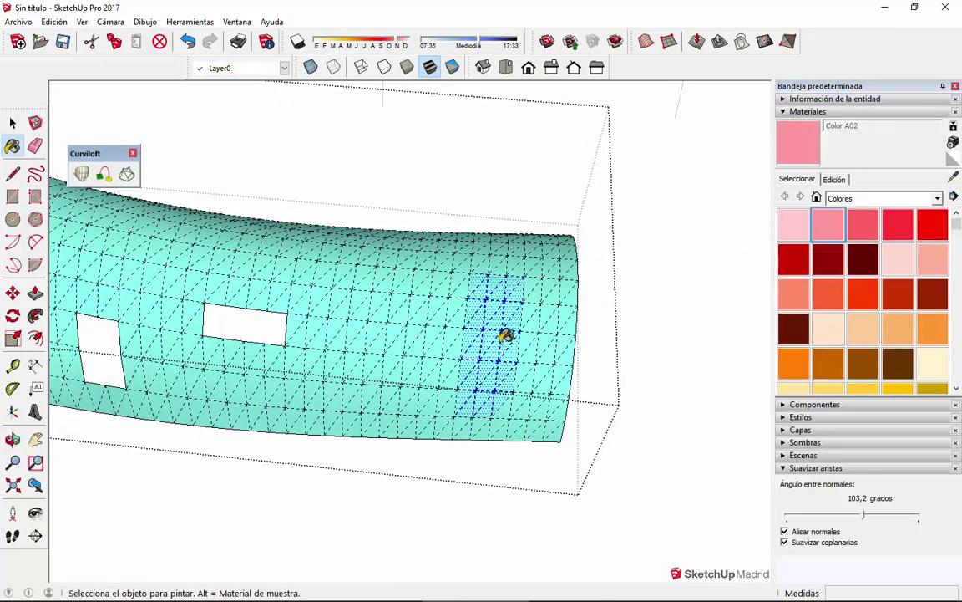
left_click(506, 335)
key("space")
left_click(518, 473)
left_click(518, 472)
Turn off the display of hidden geometry.
scroll(523, 467, "down", 4)
middle_click_drag(305, 253, 143, 191)
key("space")
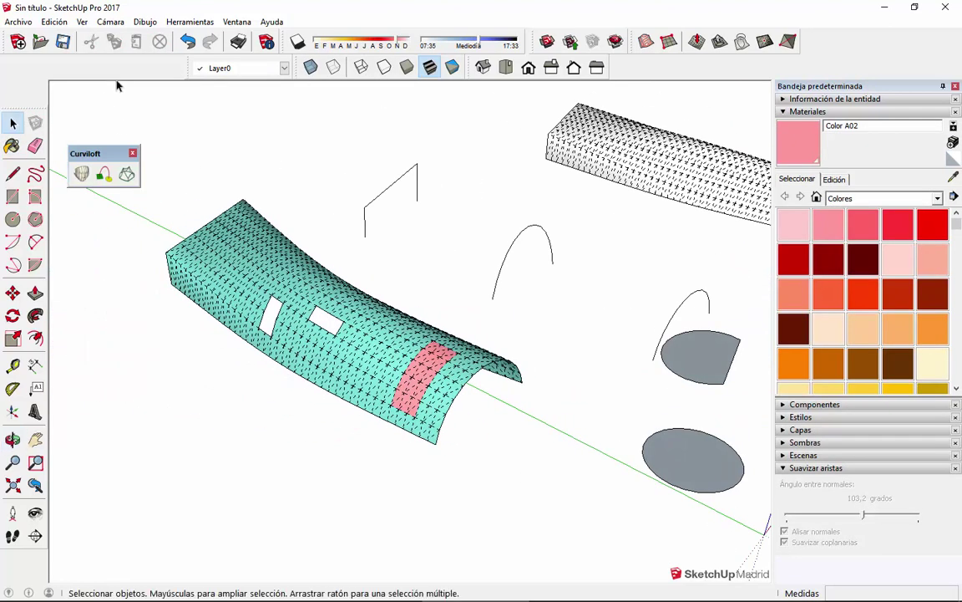
left_click(81, 22)
left_click(118, 73)
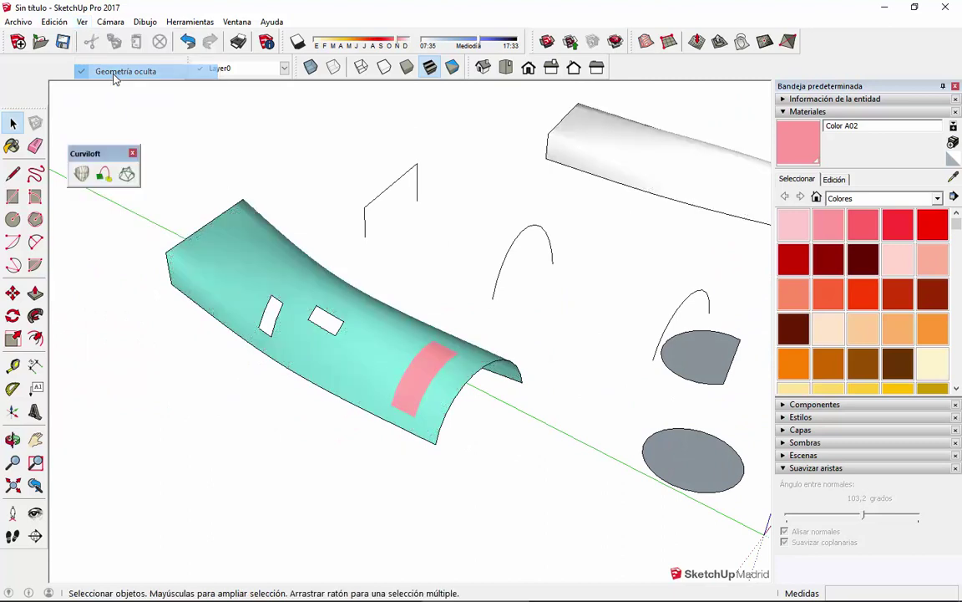
Paint the cylinder-like loft near the origin with Color A02.
left_click(424, 408)
middle_click_drag(520, 489, 490, 318)
scroll(487, 326, "up", 3)
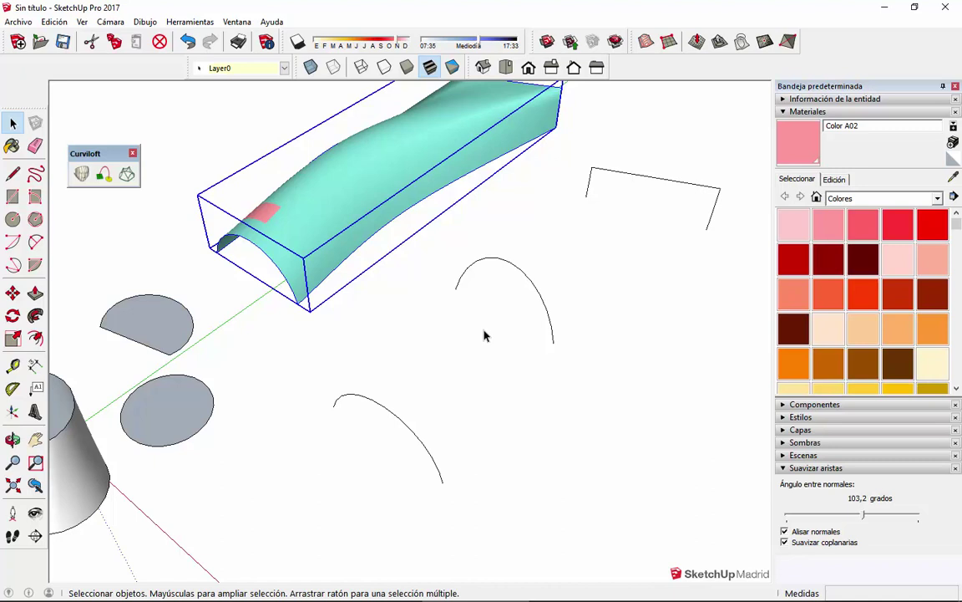
scroll(504, 328, "down", 3)
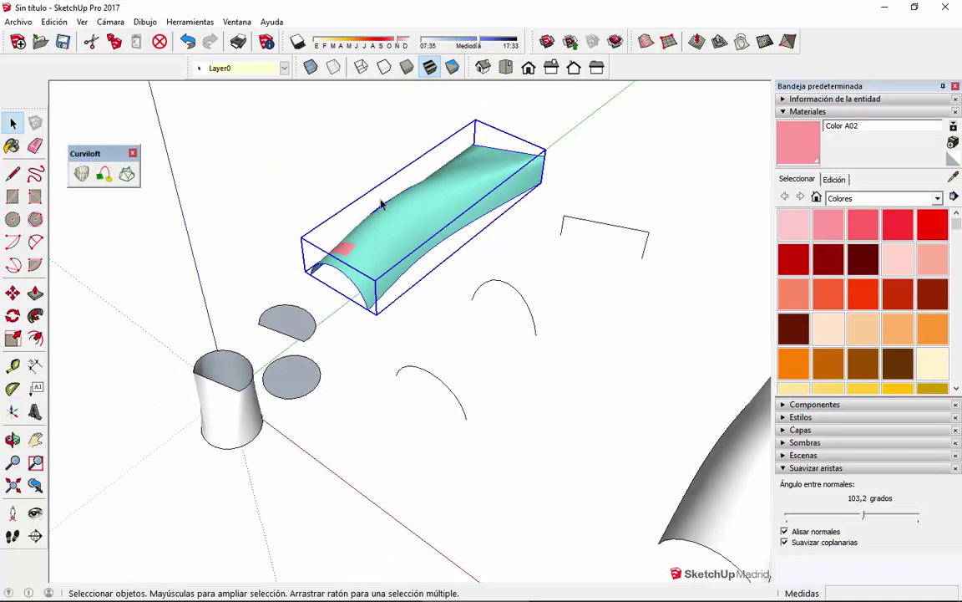
left_click(232, 418)
scroll(188, 457, "up", 3)
left_click(385, 403)
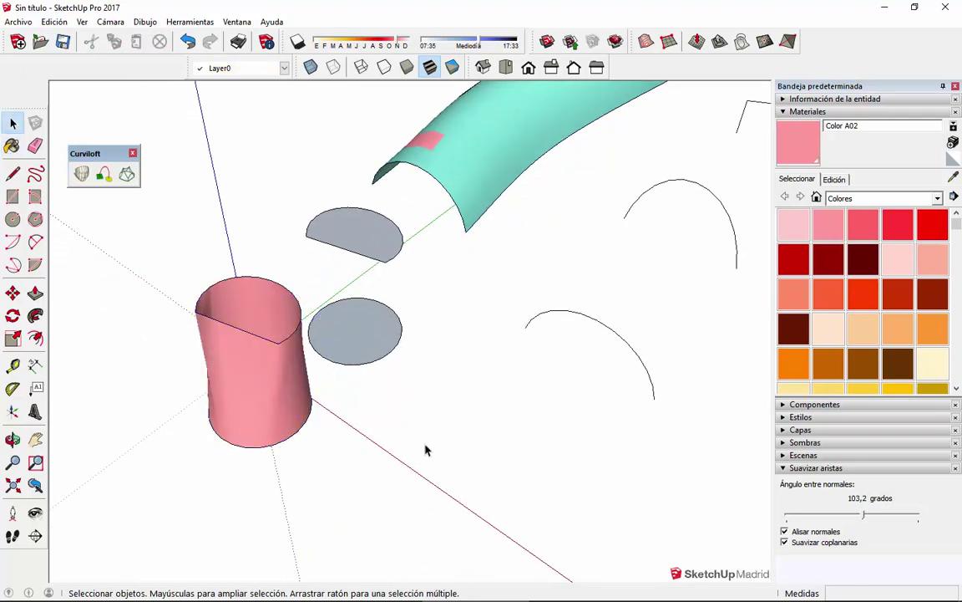
Move the turquoise loft a short distance so that it lies over the green axis beside its source contours.
middle_click_drag(426, 446, 301, 473)
middle_click_drag(354, 261, 335, 337)
scroll(351, 336, "down", 3)
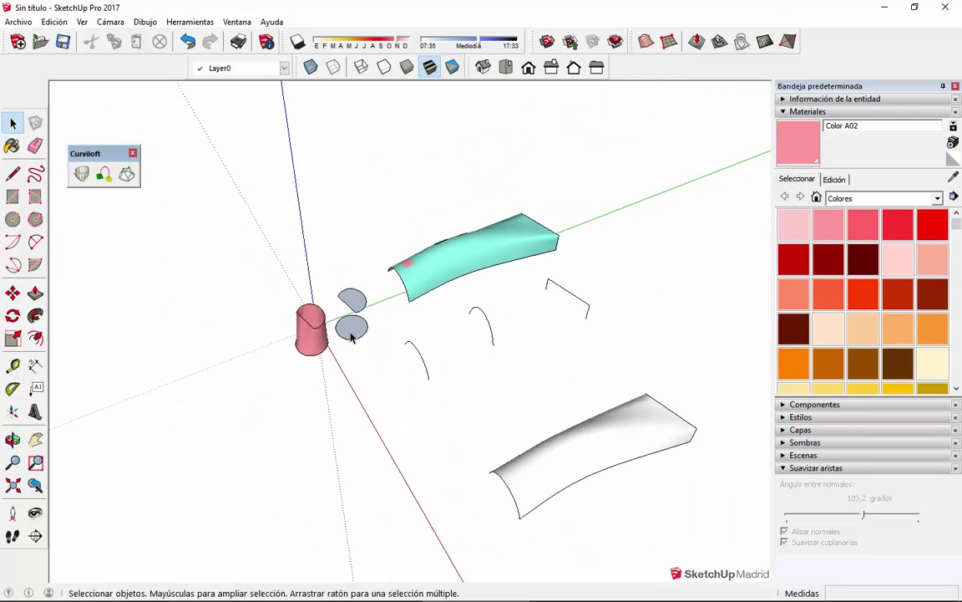
scroll(584, 332, "up", 4)
middle_click_drag(369, 387, 495, 373)
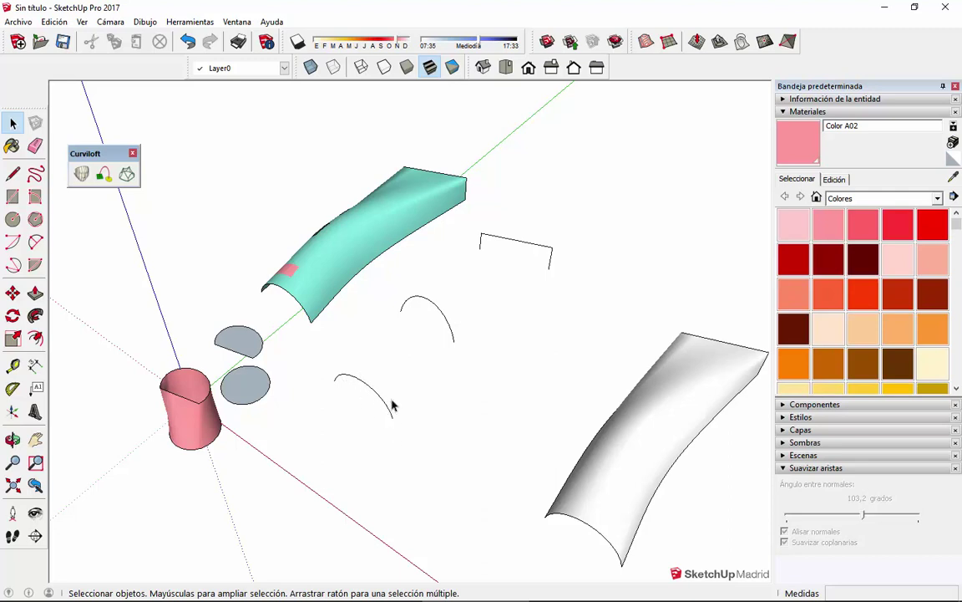
scroll(448, 344, "up", 2)
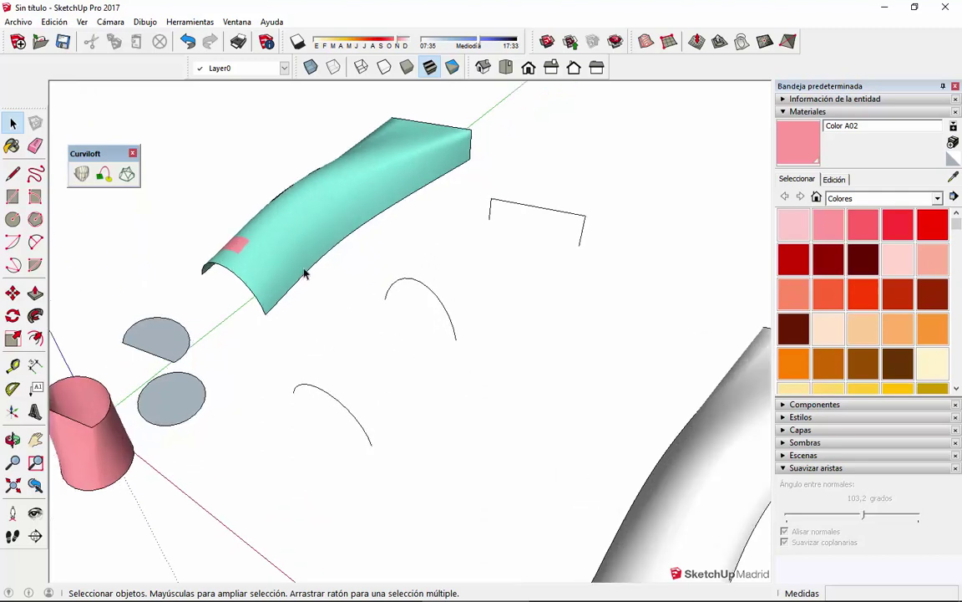
left_click(303, 273)
key("m")
left_click(341, 325)
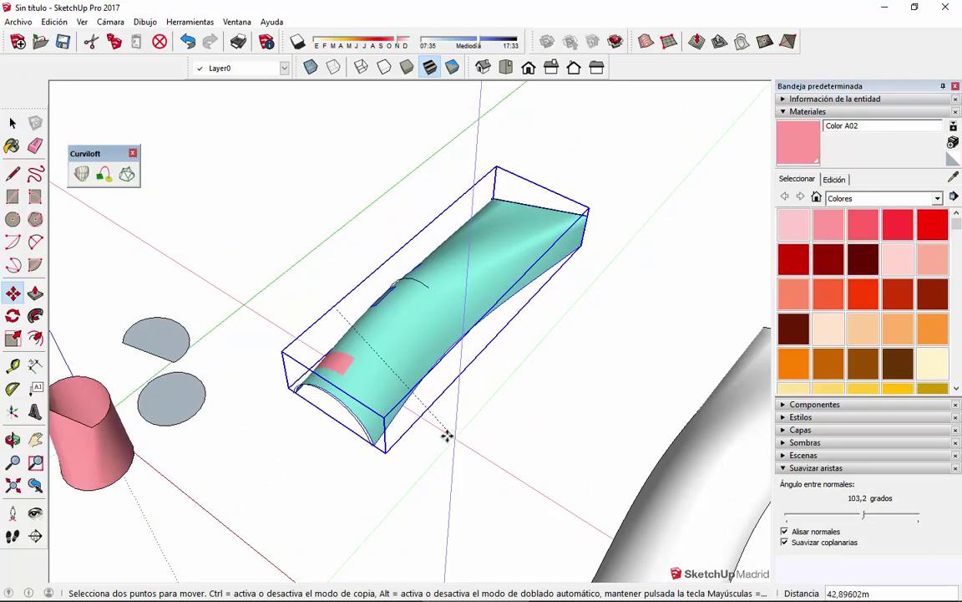
key("space")
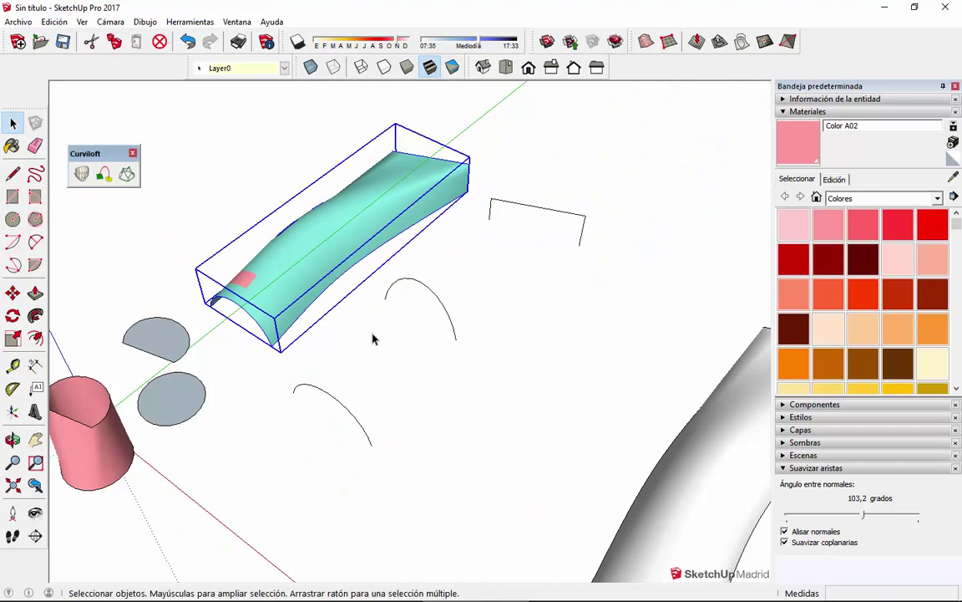
Examine the middle arch contour and the turquoise loft's surface up close.
left_click(396, 289)
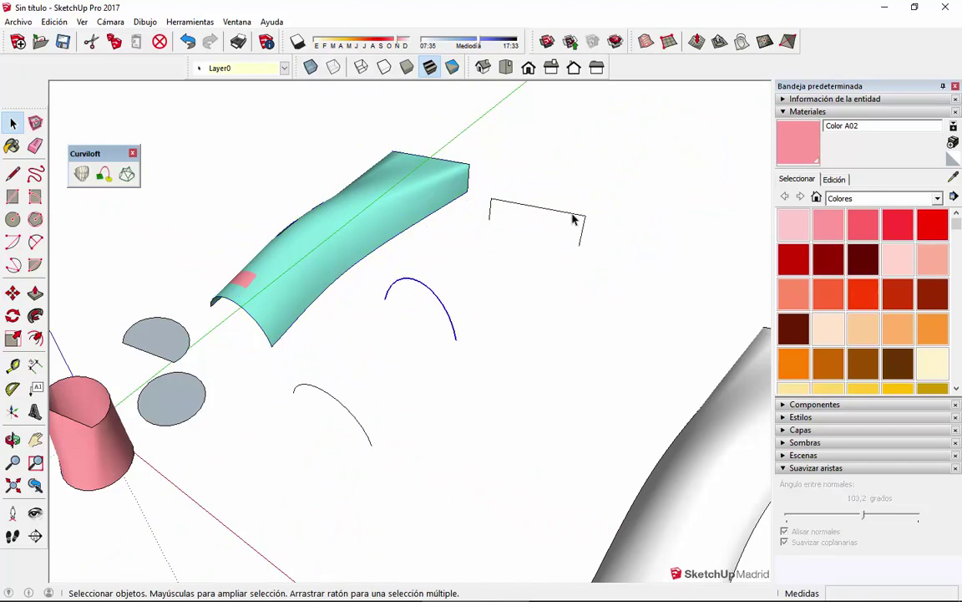
left_click(351, 255)
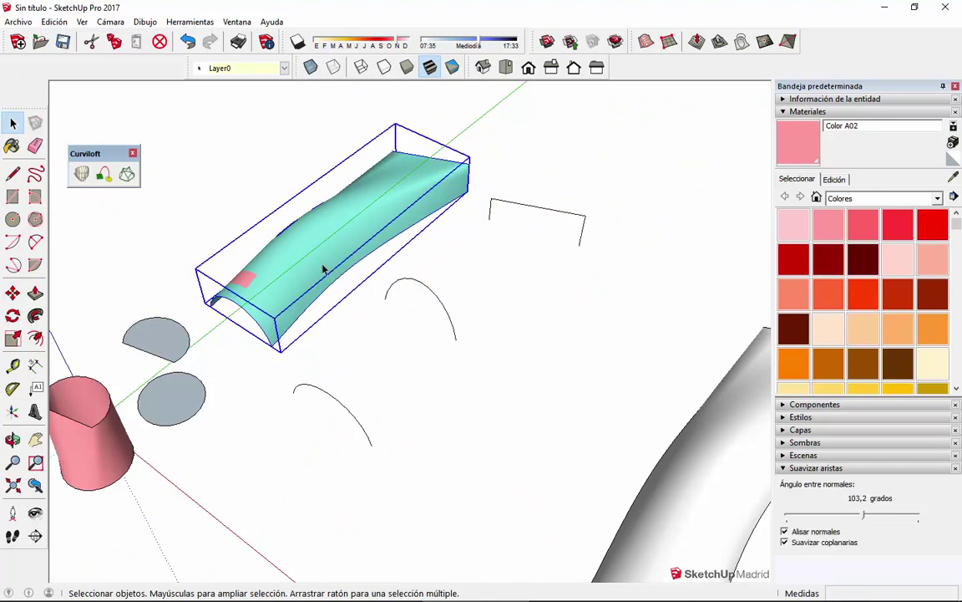
middle_click_drag(341, 362, 329, 305)
scroll(203, 350, "up", 5)
scroll(270, 360, "down", 6)
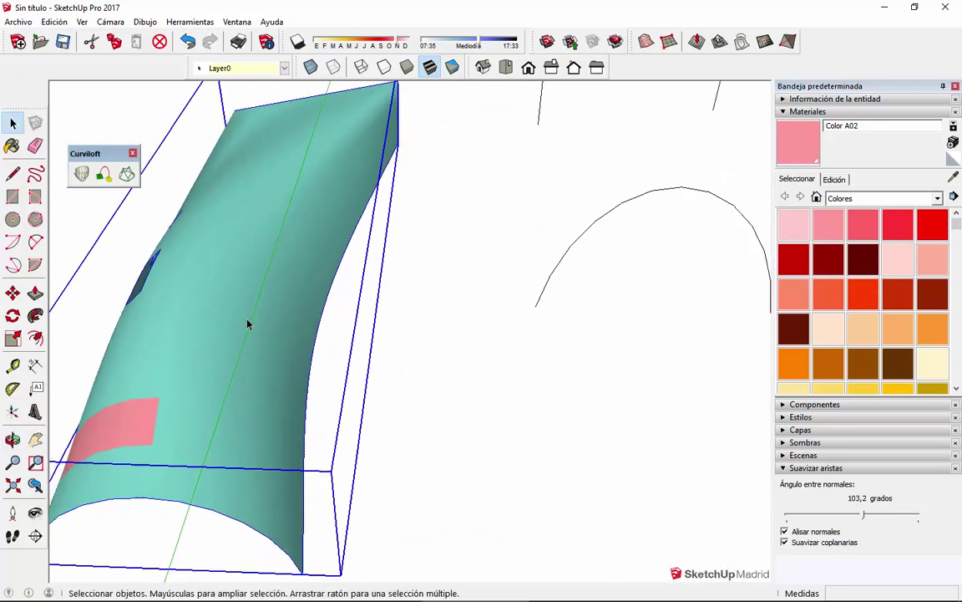
Reposition the Curviloft toolbar over an empty part of the drawing area.
middle_click_drag(453, 196, 326, 356)
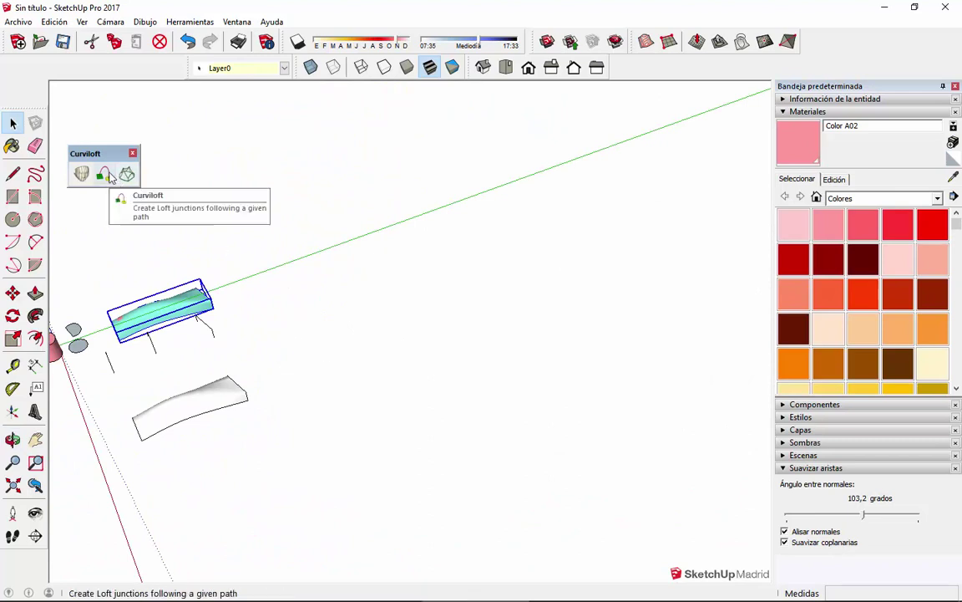
left_click_drag(114, 161, 167, 130)
middle_click_drag(194, 245, 318, 422)
scroll(317, 421, "up", 3)
scroll(176, 213, "up", 1)
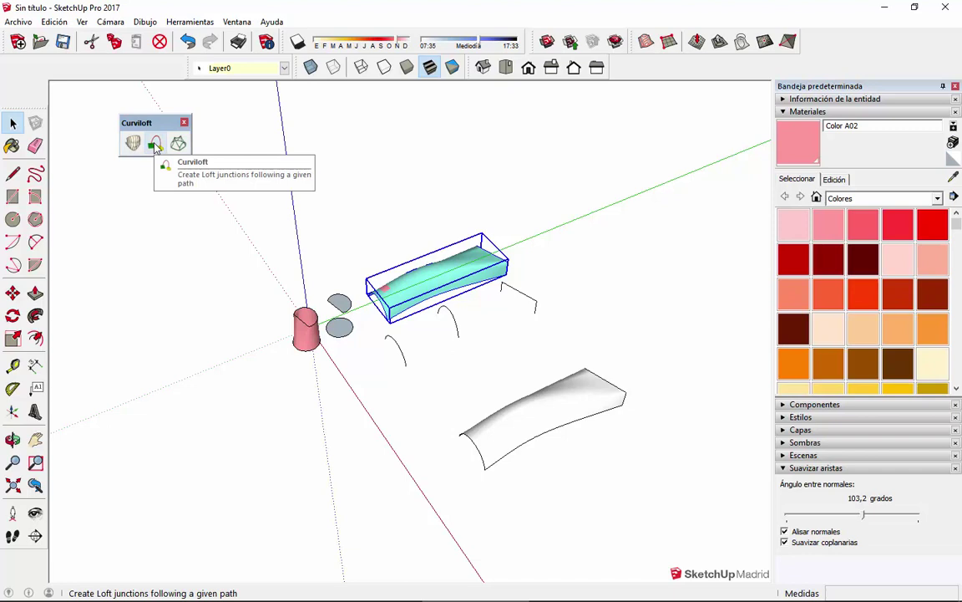
Draw a rectangle on the ground beyond the lofts and pull it up about 35.8 m into a box.
middle_click_drag(655, 257, 432, 311)
key("r")
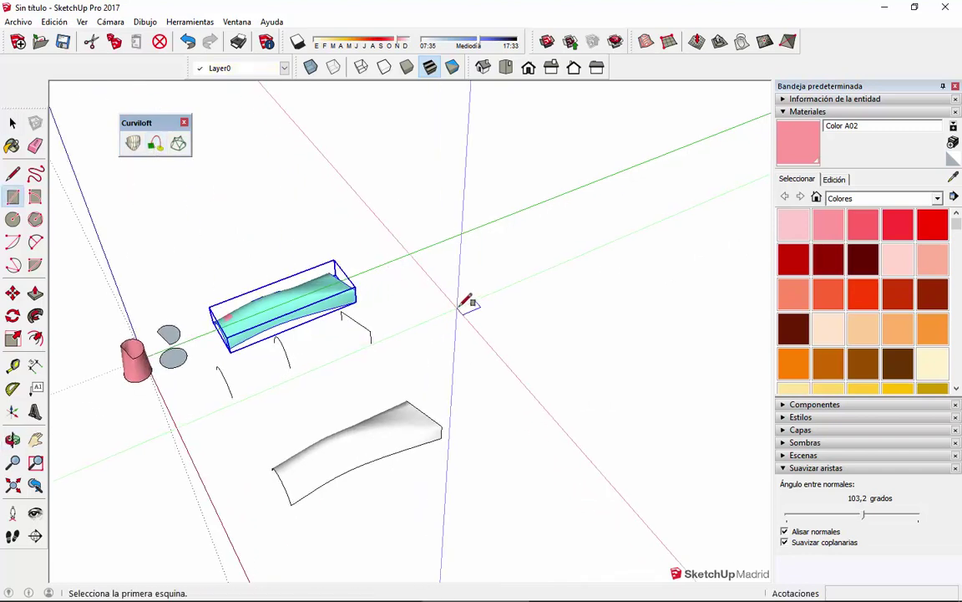
left_click(460, 304)
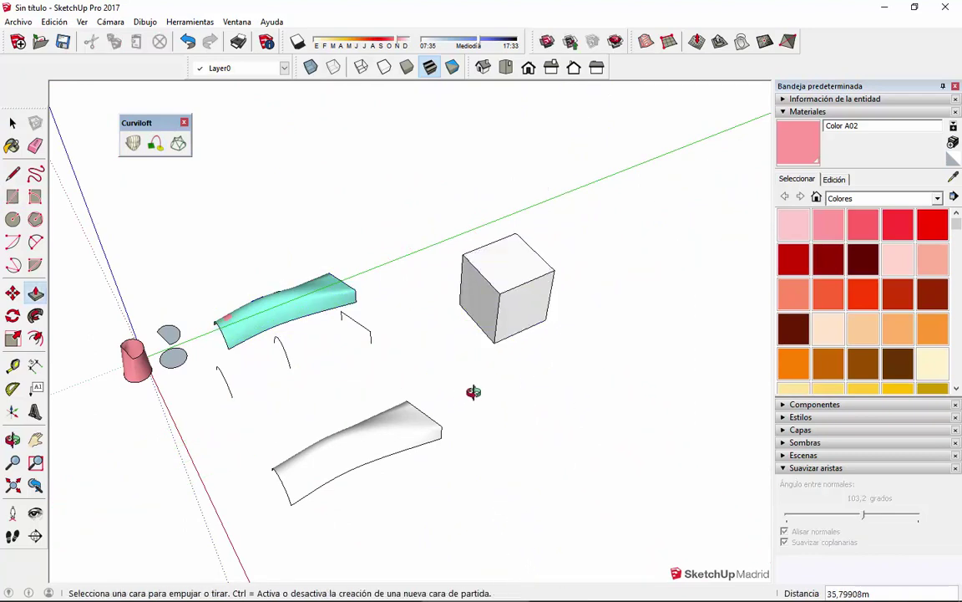
key("space")
Copy one vertical side face of the box with its edges away from the box along the red axis.
middle_click_drag(472, 392, 498, 272)
scroll(506, 275, "up", 3)
left_click(453, 302)
double_click(454, 303)
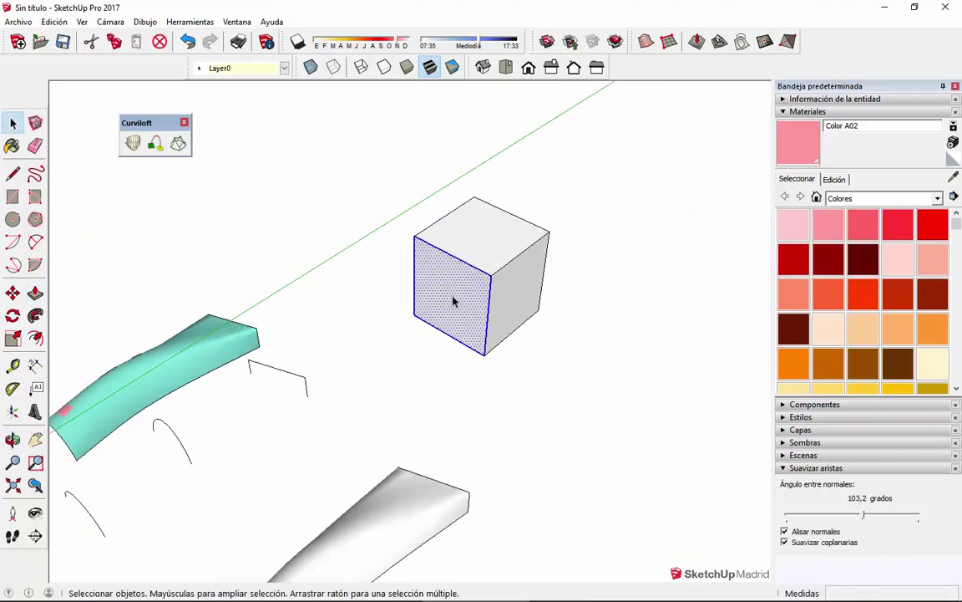
key("m")
key("ctrl")
left_click(459, 304)
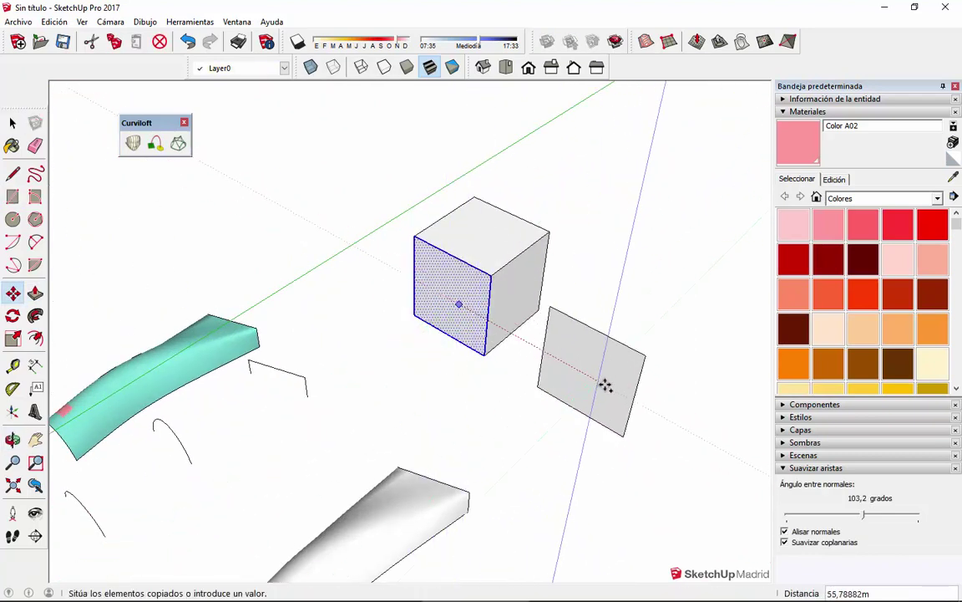
left_click(625, 406)
middle_click_drag(625, 406, 566, 347)
Cut an inward-curving arc across the upper corner of the copied face and erase the outer corner piece.
key("a")
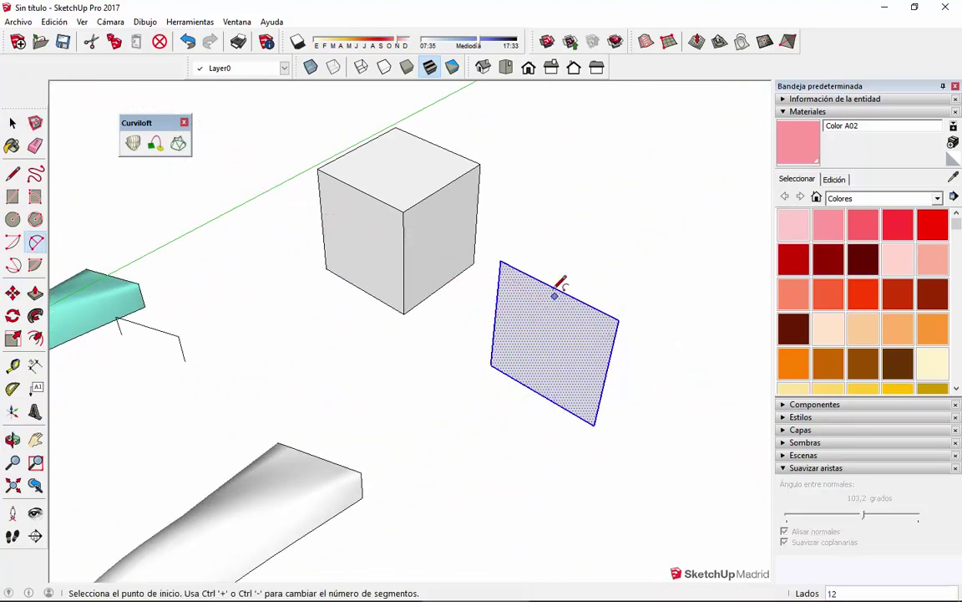
left_click(538, 279)
left_click(579, 376)
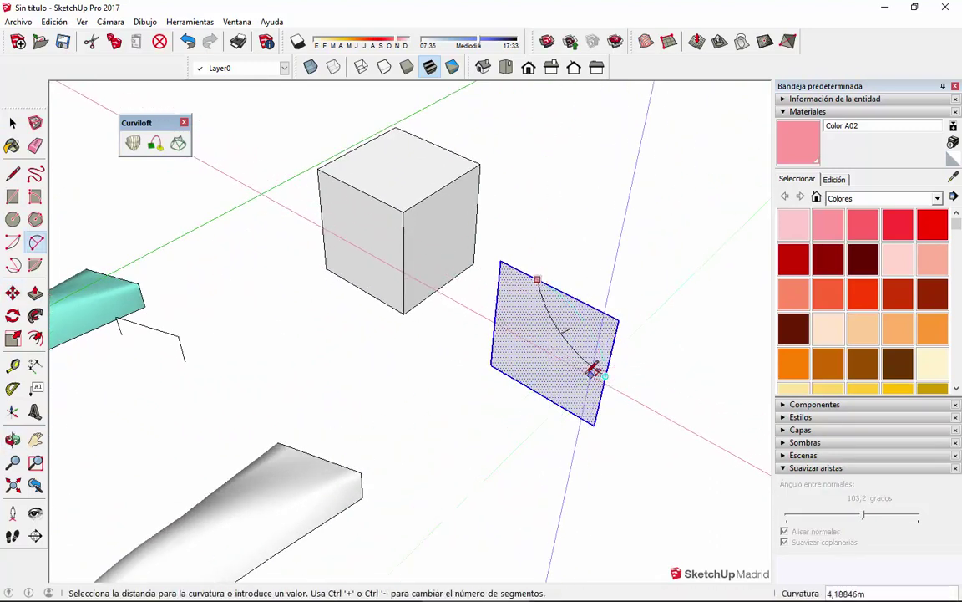
left_click(574, 378)
key("e")
left_click_drag(625, 355, 607, 307)
Draw an S-shaped path of two connected arcs on the ground, starting at the profile's lower corner.
key("a")
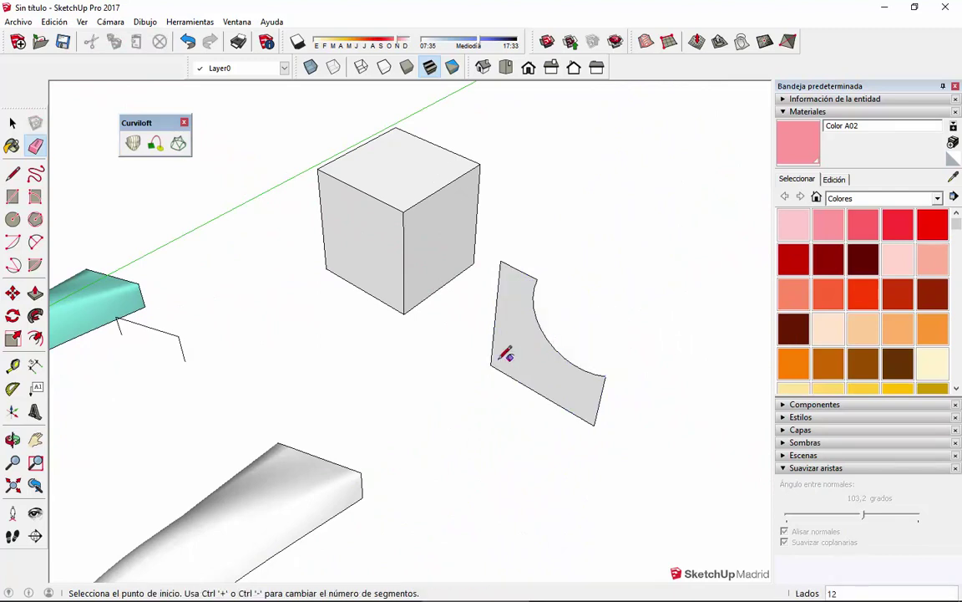
left_click(492, 364)
scroll(468, 360, "down", 5)
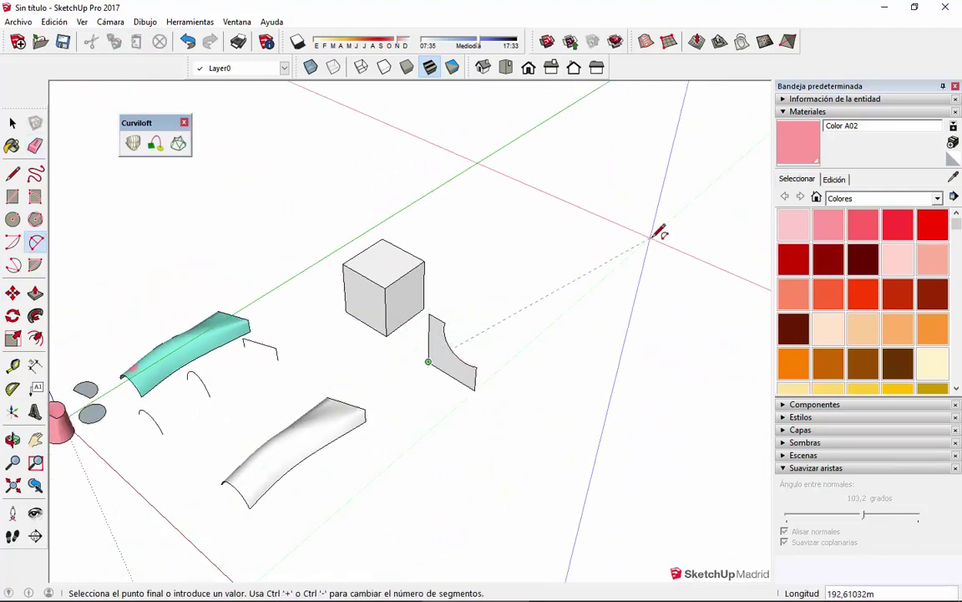
left_click(684, 211)
left_click(660, 219)
middle_click_drag(666, 221, 544, 337)
left_click(523, 321)
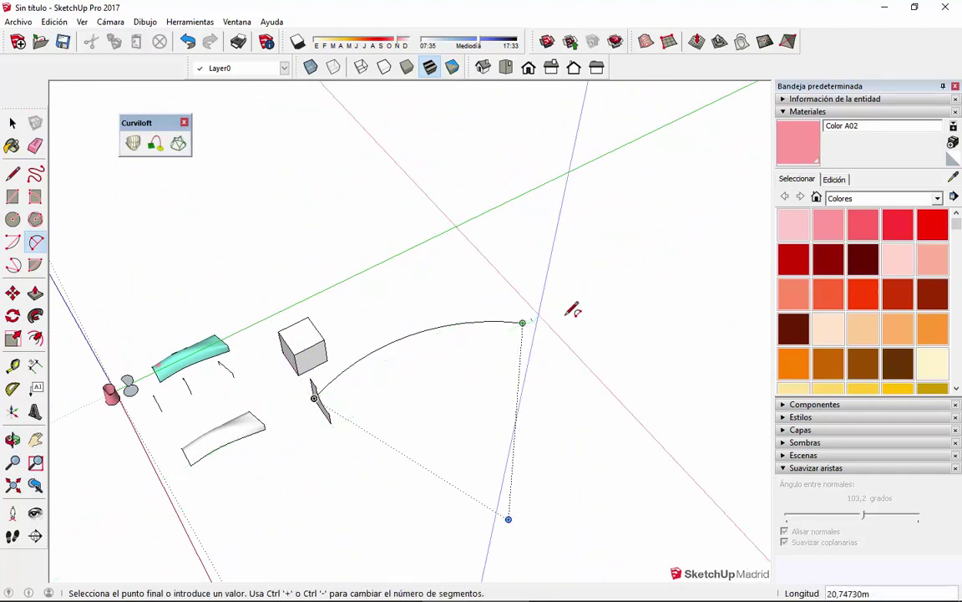
left_click(684, 238)
left_click(644, 296)
Select the curved profile face with its edges and place a copy at the far end of the S-shaped path.
middle_click_drag(644, 296, 359, 444)
key("space")
triple_click(370, 422)
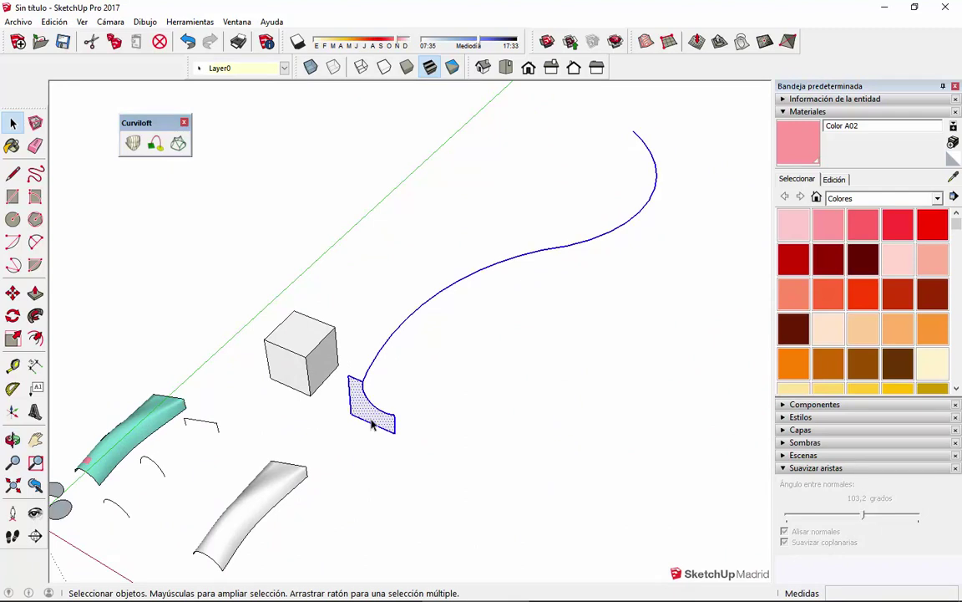
middle_click_drag(374, 421, 381, 426)
left_click(379, 428)
key("m")
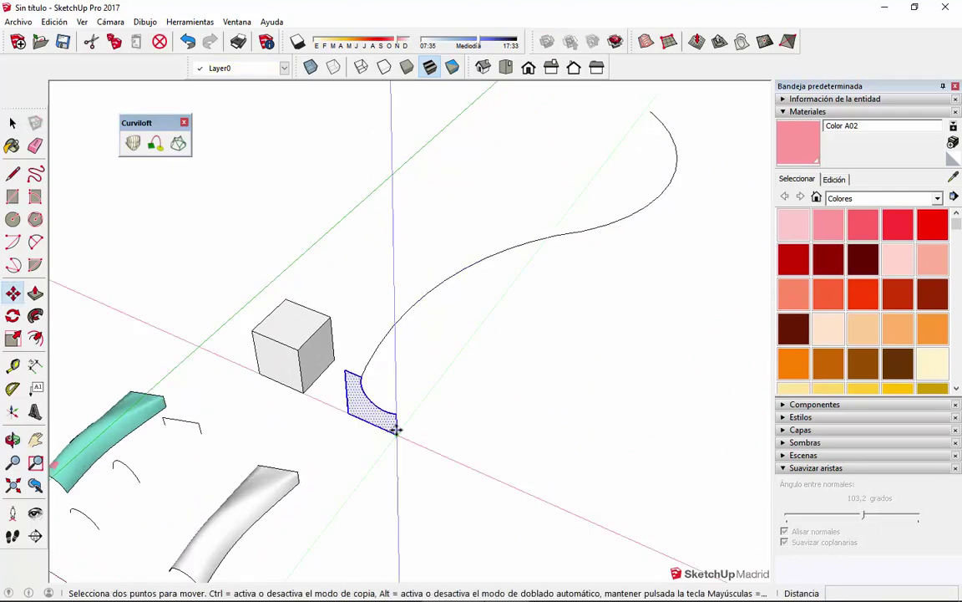
left_click(398, 429)
key("ctrl")
middle_click_drag(617, 318, 418, 492)
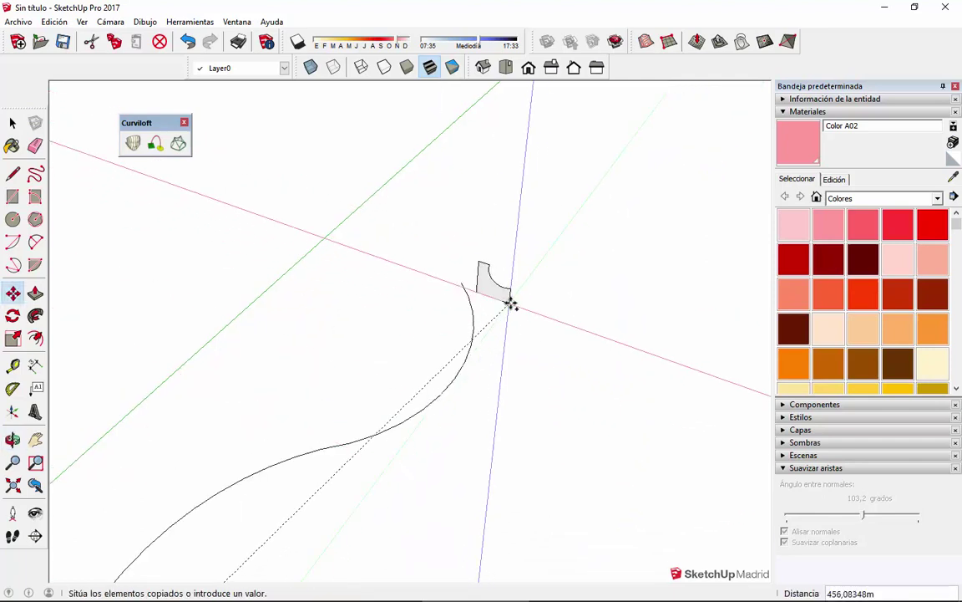
left_click(511, 305)
middle_click_drag(479, 294, 535, 288)
scroll(472, 288, "up", 3)
Draw an L-shaped line across the copied profile face, between the midpoints of its two short end edges.
key("space")
key("l")
left_click(532, 294)
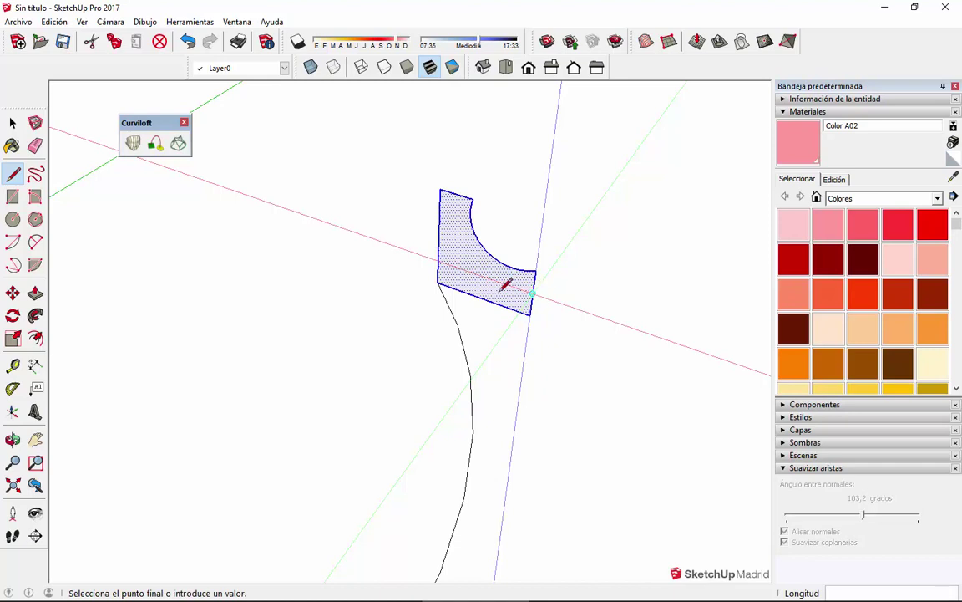
left_click(464, 270)
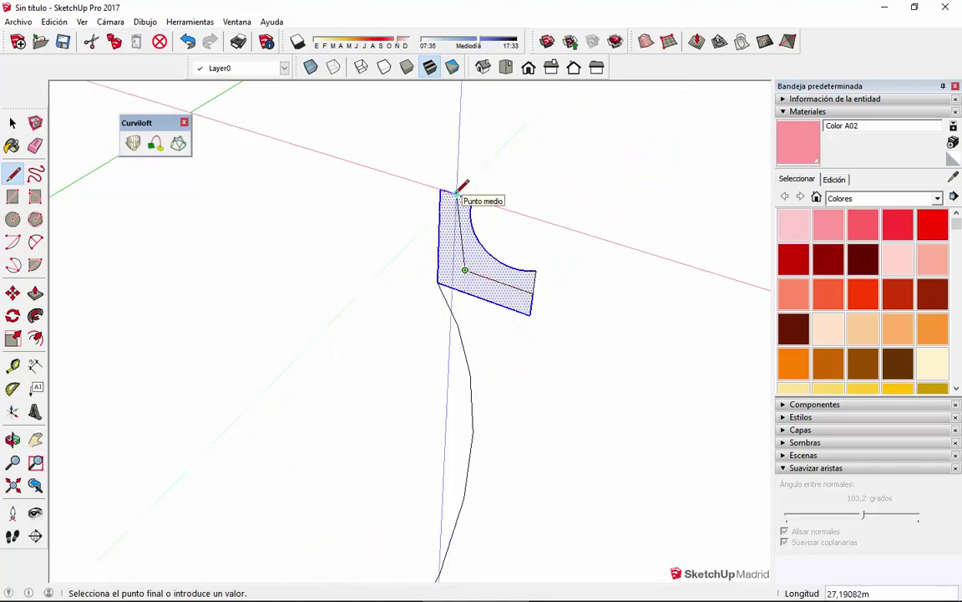
left_click(457, 192)
Erase the arc and the leftover edge stubs outside the L-shaped line to leave an L-shaped profile.
key("space")
key("e")
left_click_drag(535, 270, 477, 212)
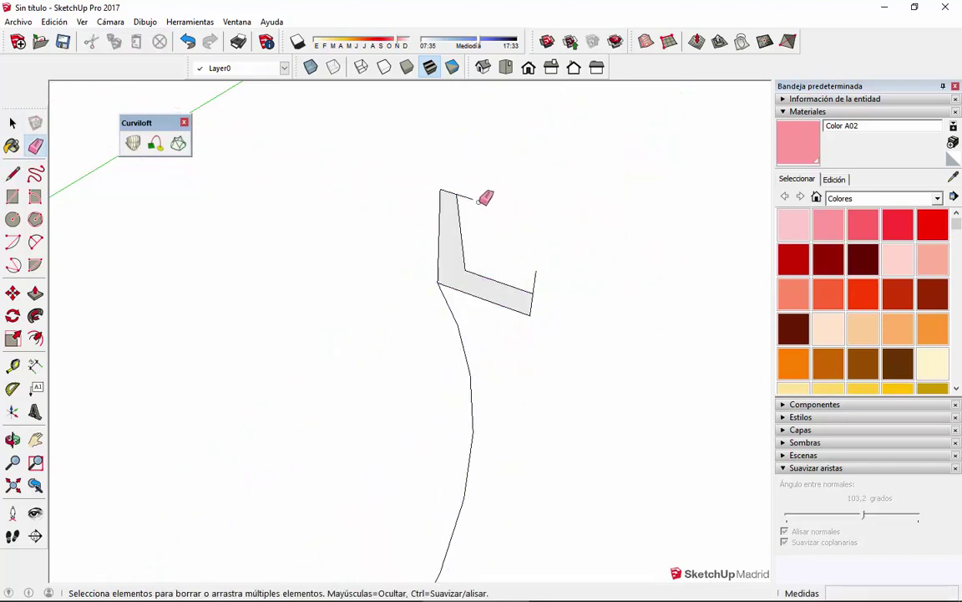
left_click(468, 198)
scroll(513, 292, "up", 2)
key("space")
left_click(528, 291)
Examine the curved profile and the L-shaped profile at the two ends of the S-shaped path.
mouse_move(539, 305)
middle_mouse_down()
mouse_move(554, 298)
mouse_move(473, 378)
mouse_move(444, 436)
middle_mouse_up()
key("m")
key("space")
scroll(539, 309, "down", 5)
scroll(418, 455, "up", 1)
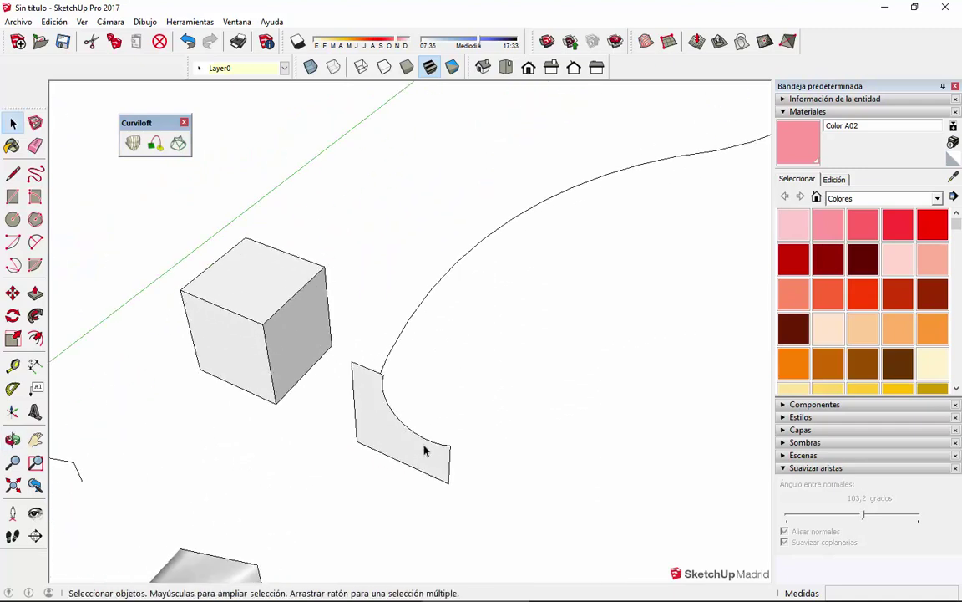
middle_click_drag(451, 458, 240, 434)
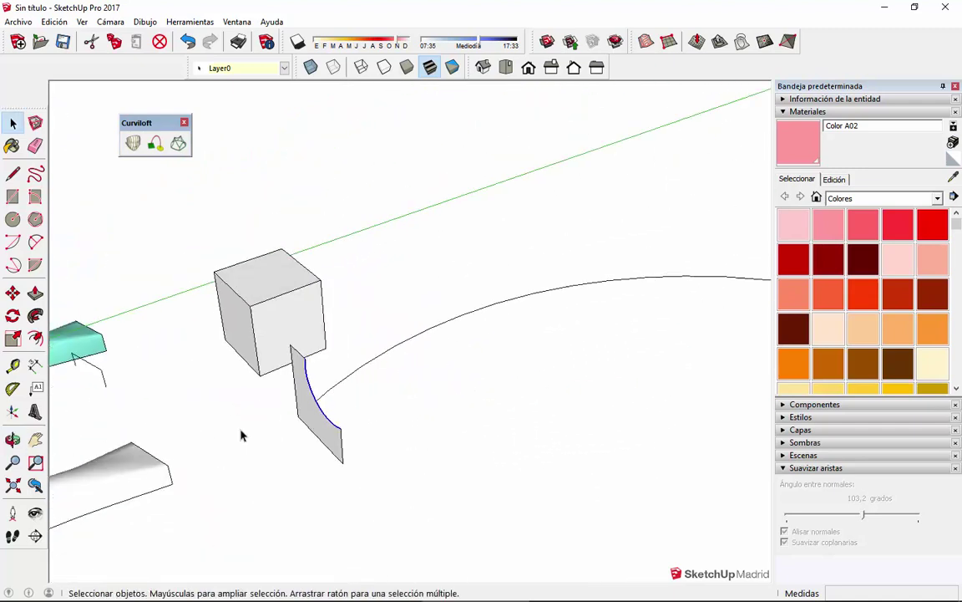
scroll(347, 381, "down", 2)
middle_click_drag(436, 366, 498, 422)
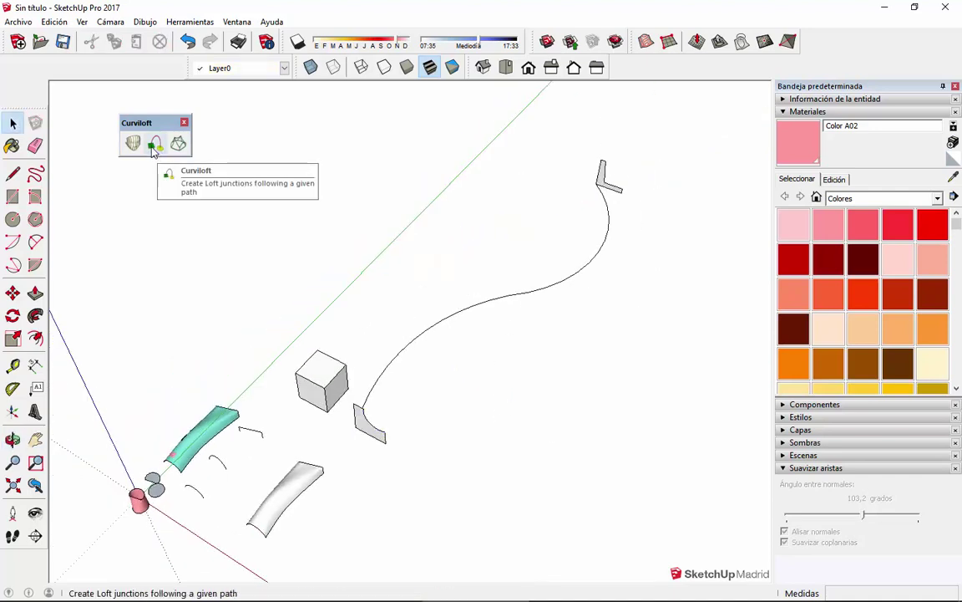
left_click(418, 340)
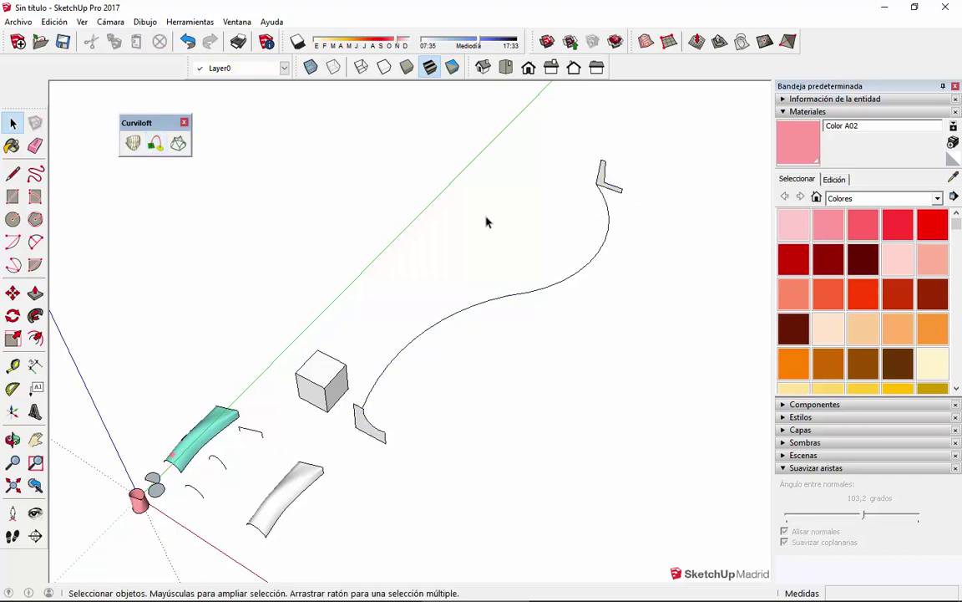
Start Curviloft's Loft along Path with the S-shaped curve as the path and the curved profile face as the first contour.
left_click(156, 147)
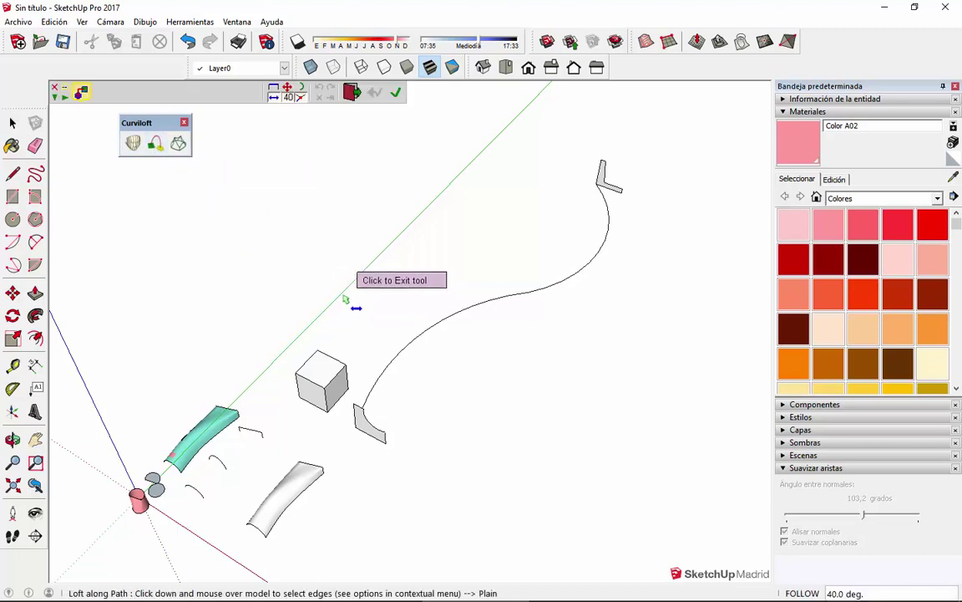
left_click(448, 328)
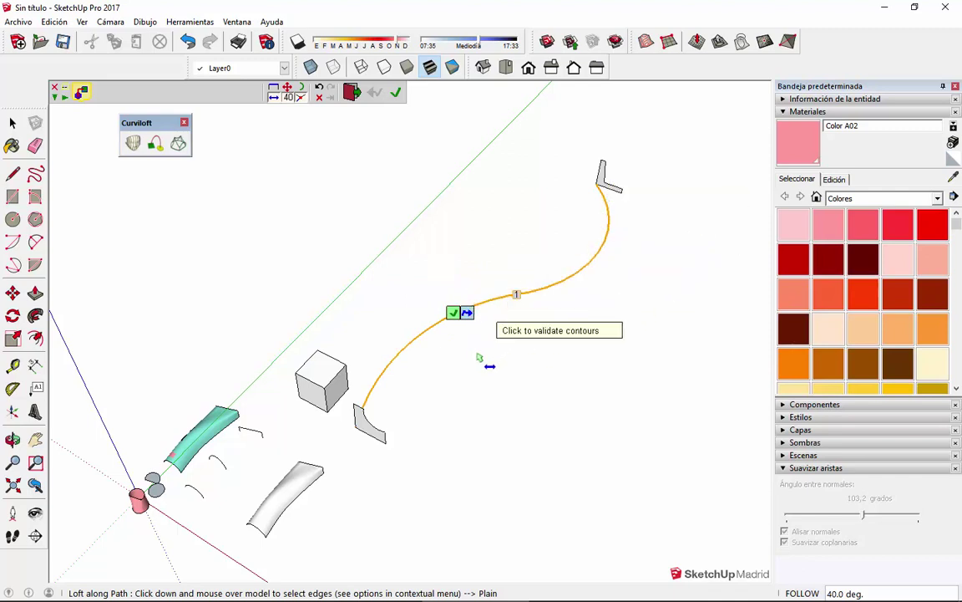
left_click(365, 428)
scroll(367, 430, "up", 1)
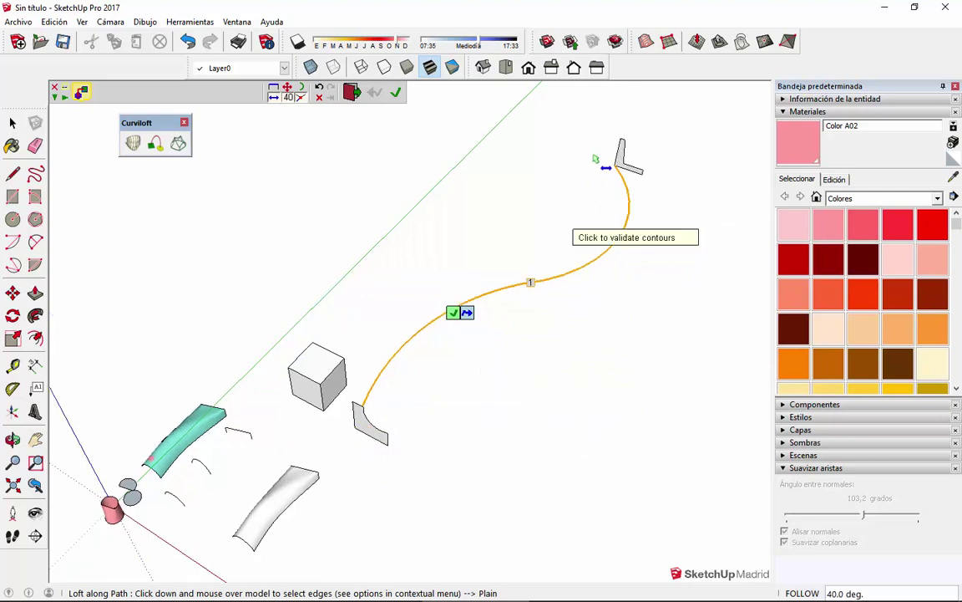
scroll(375, 449, "up", 1)
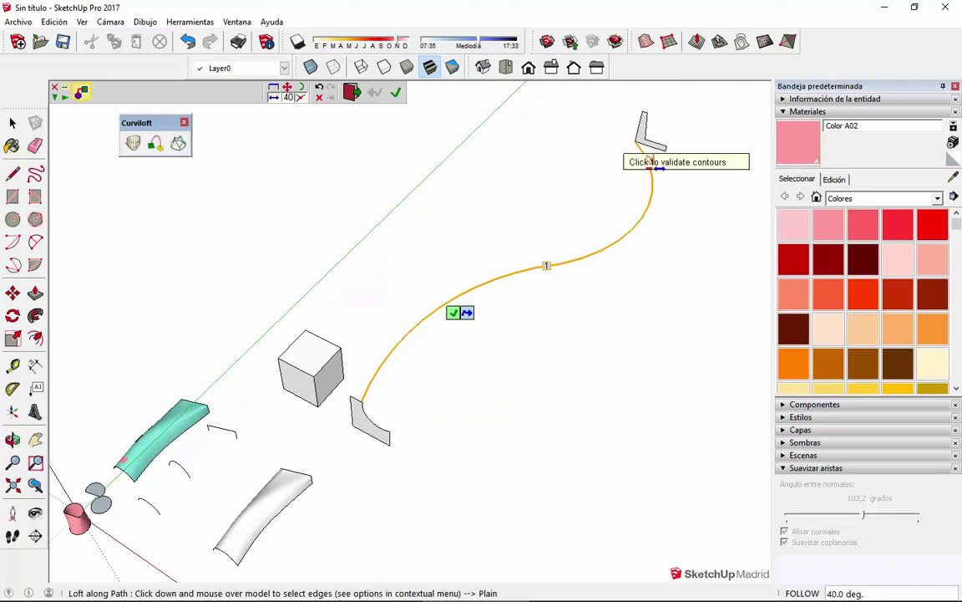
scroll(384, 439, "up", 1)
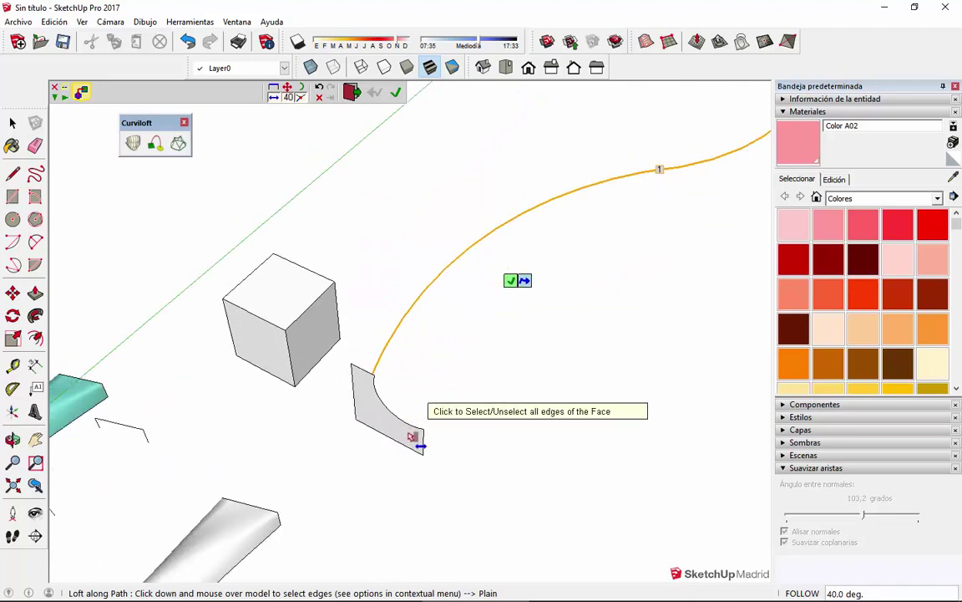
left_click(421, 450)
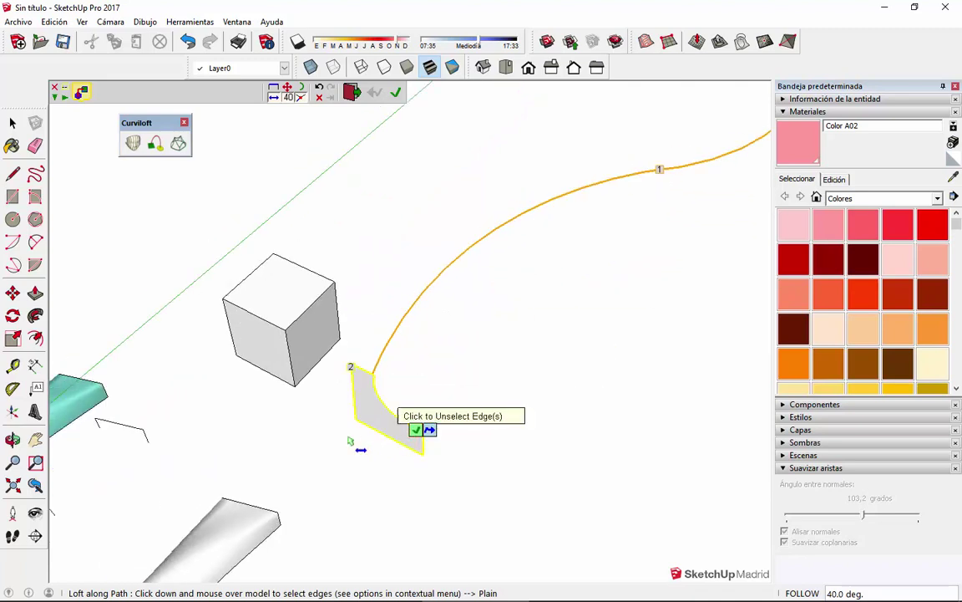
Add all edges of the L-shaped profile face at the far end of the path as the second contour.
scroll(424, 434, "down", 2)
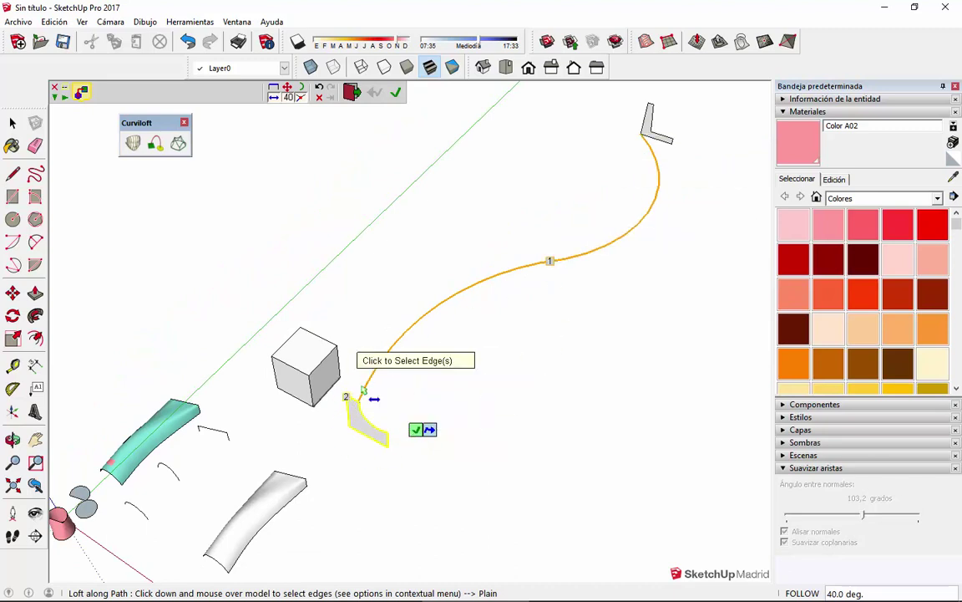
scroll(644, 140, "up", 3)
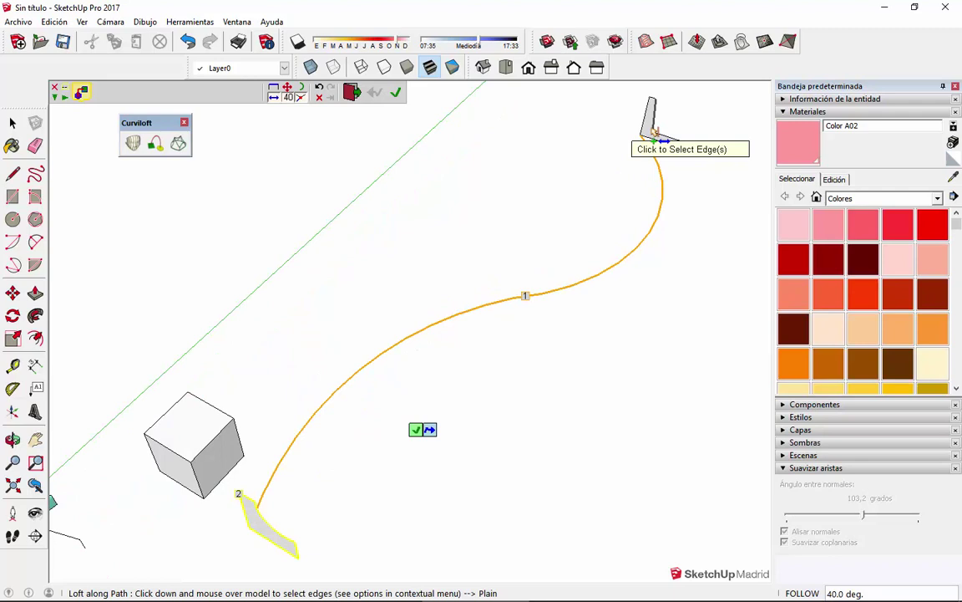
scroll(643, 139, "down", 3)
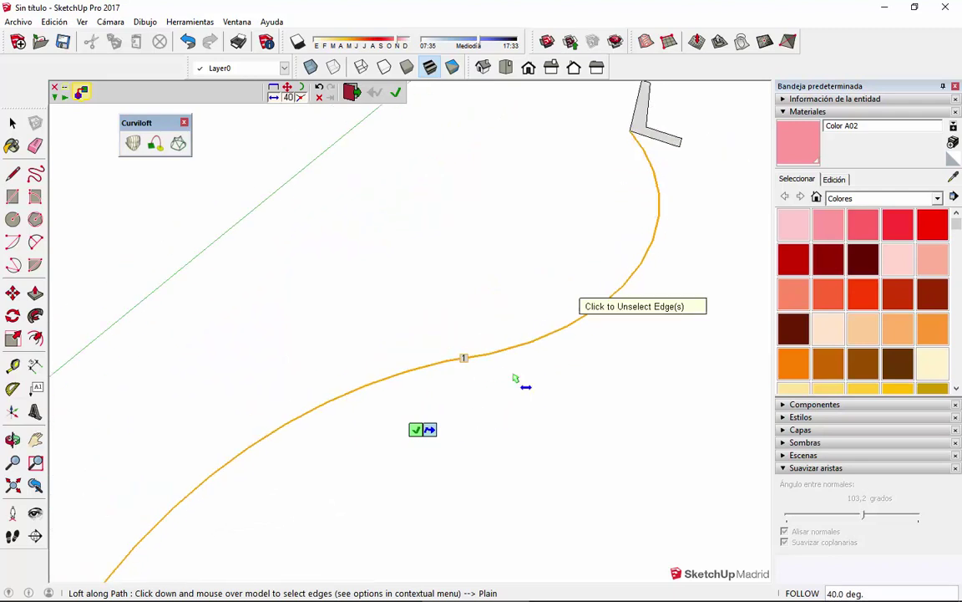
scroll(591, 189, "up", 4)
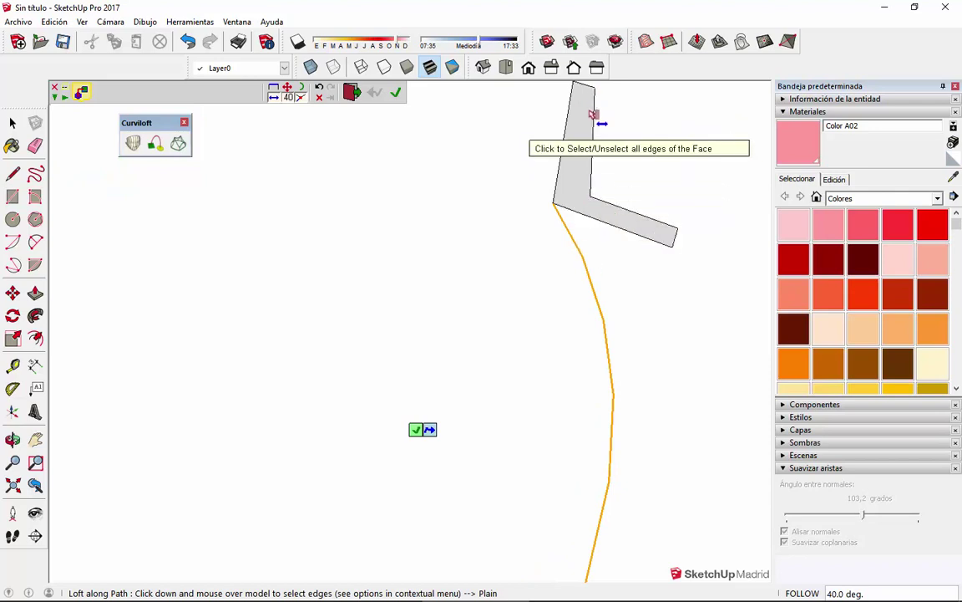
left_click(584, 188)
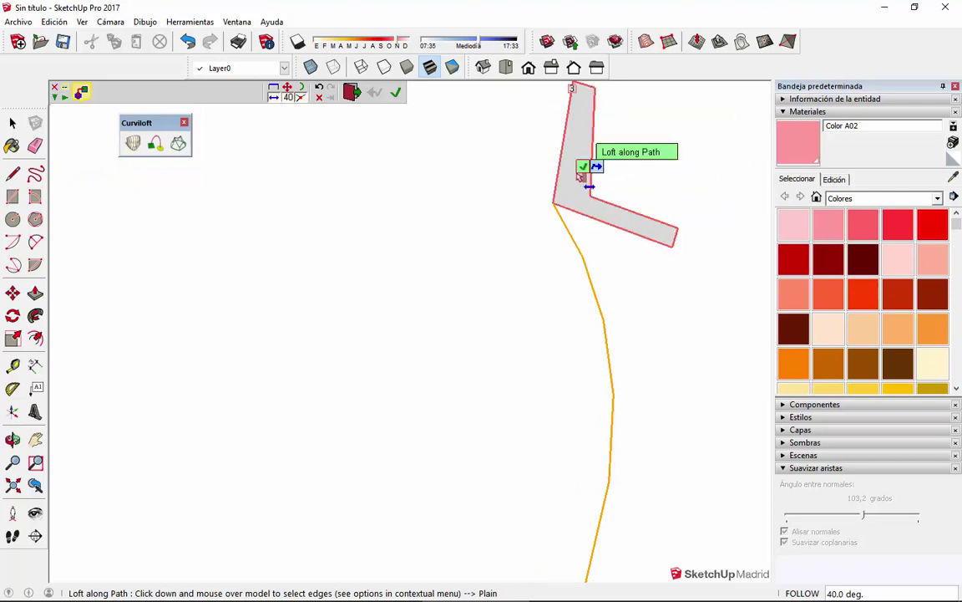
Validate the selected path and both contours to generate the loft preview.
scroll(580, 151, "down", 1)
scroll(581, 151, "down", 8)
scroll(443, 284, "up", 6)
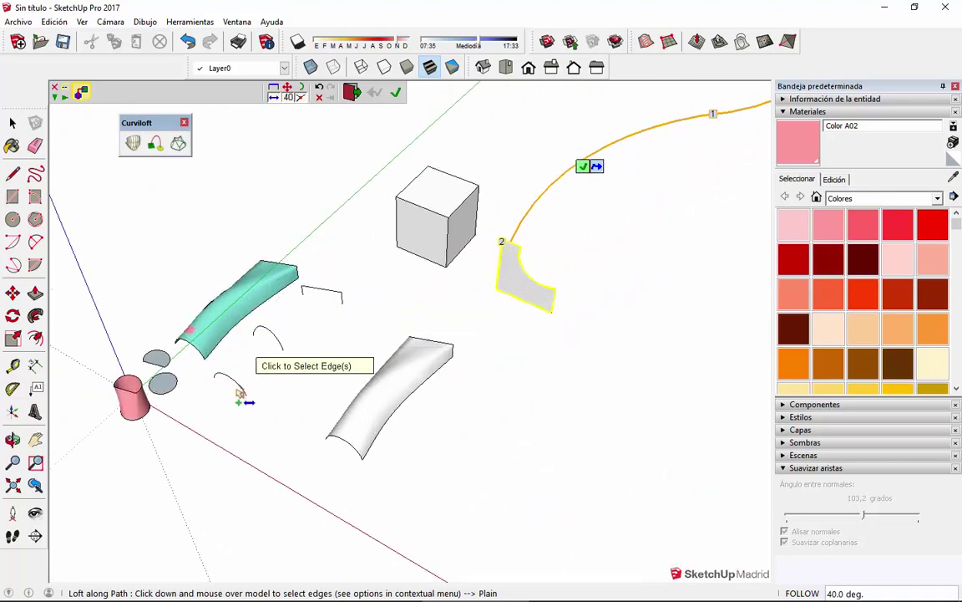
scroll(280, 330, "up", 2)
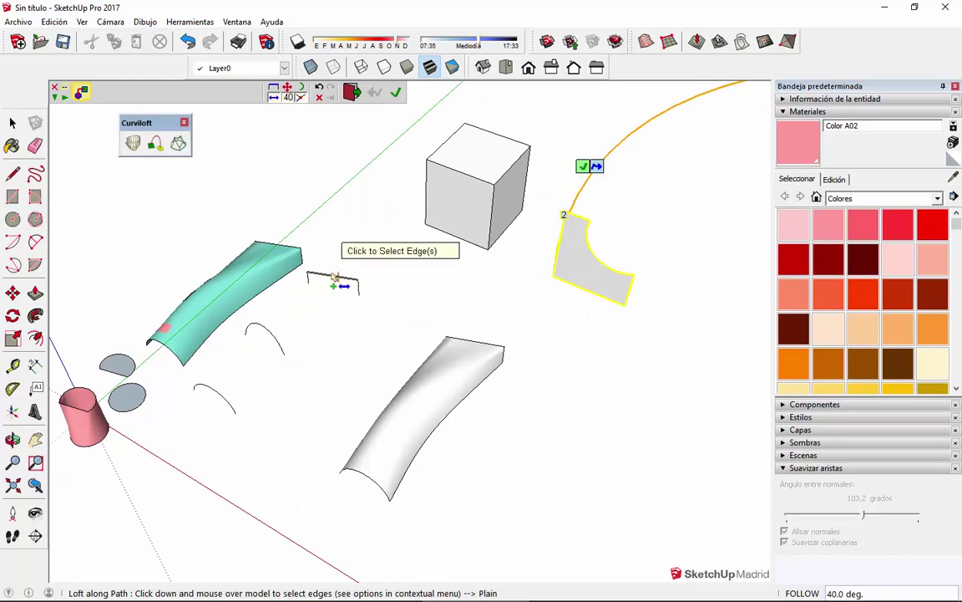
scroll(210, 447, "down", 2)
scroll(436, 334, "up", 2)
scroll(432, 334, "down", 3)
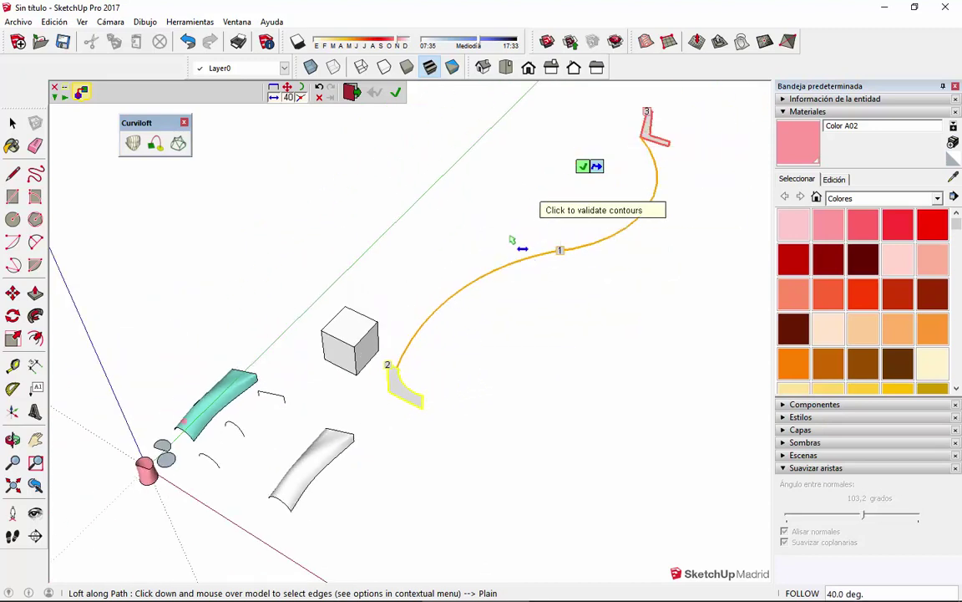
scroll(604, 238, "up", 3)
scroll(384, 420, "down", 2)
scroll(562, 259, "up", 3)
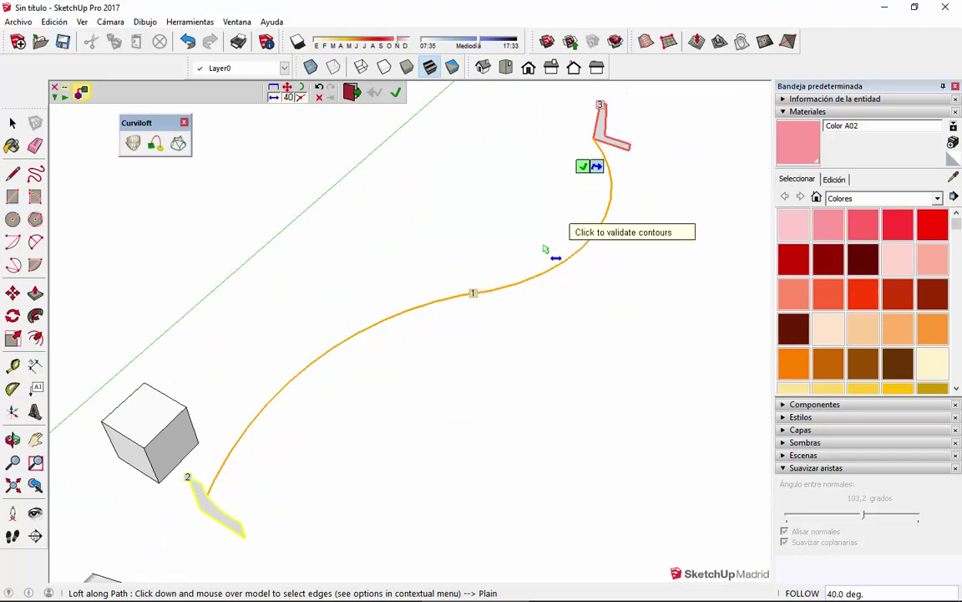
left_click(398, 96)
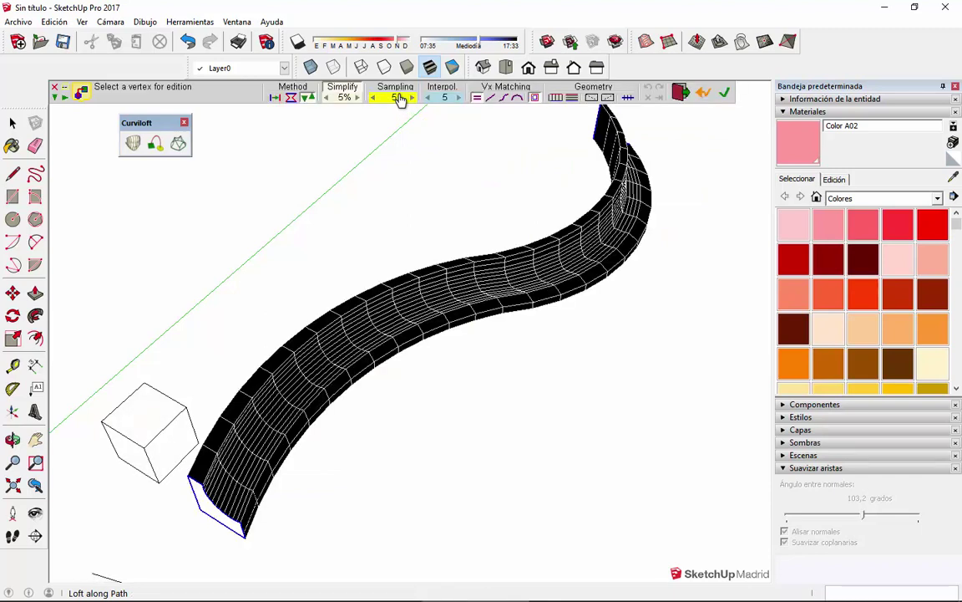
Examine the loft preview along the path and how its mesh lines meet the curved and L-shaped end profiles.
scroll(484, 238, "down", 3)
middle_click_drag(485, 239, 571, 222)
scroll(528, 302, "up", 3)
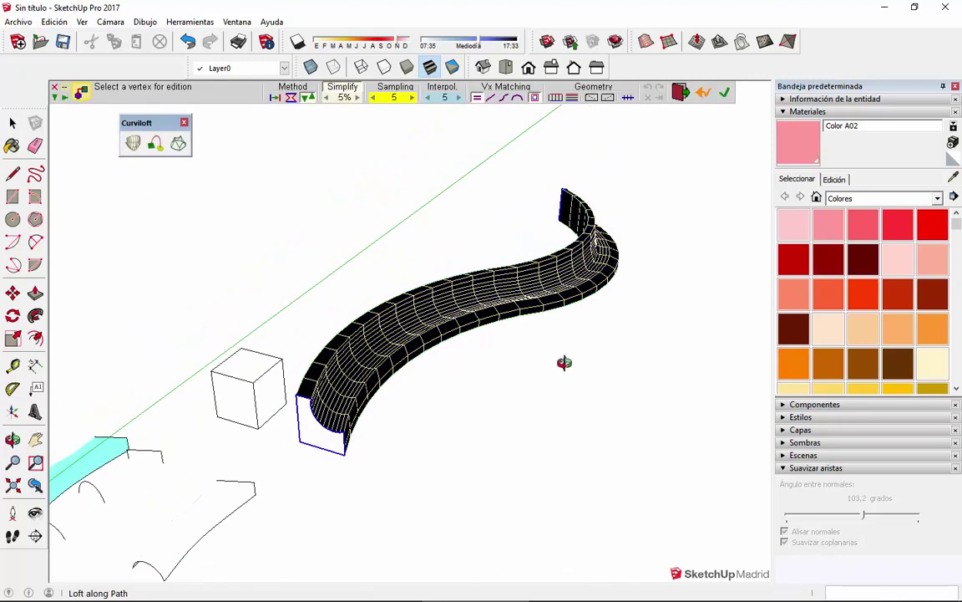
middle_click_drag(564, 362, 518, 375)
scroll(538, 394, "up", 1)
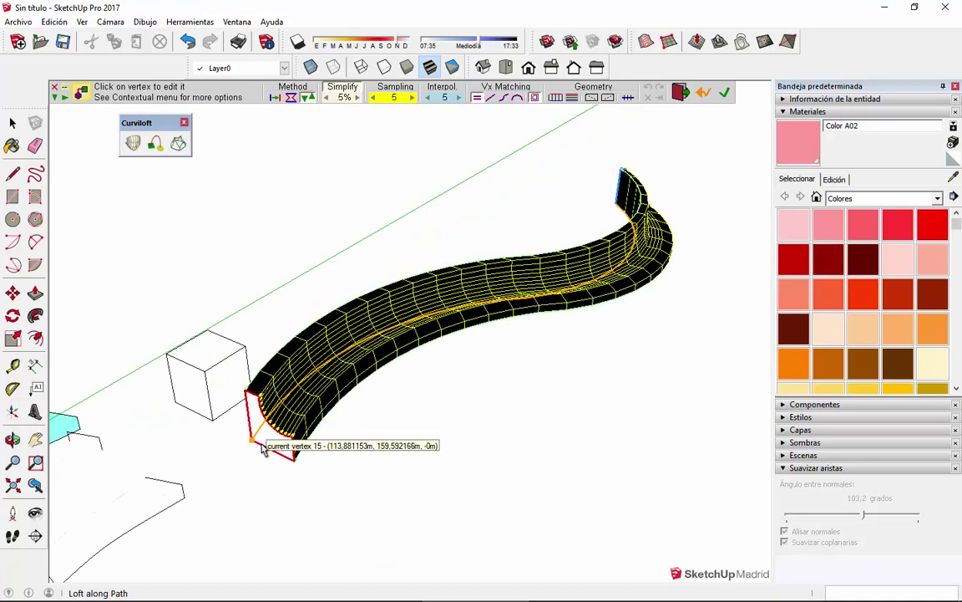
scroll(264, 449, "up", 3)
scroll(275, 451, "down", 4)
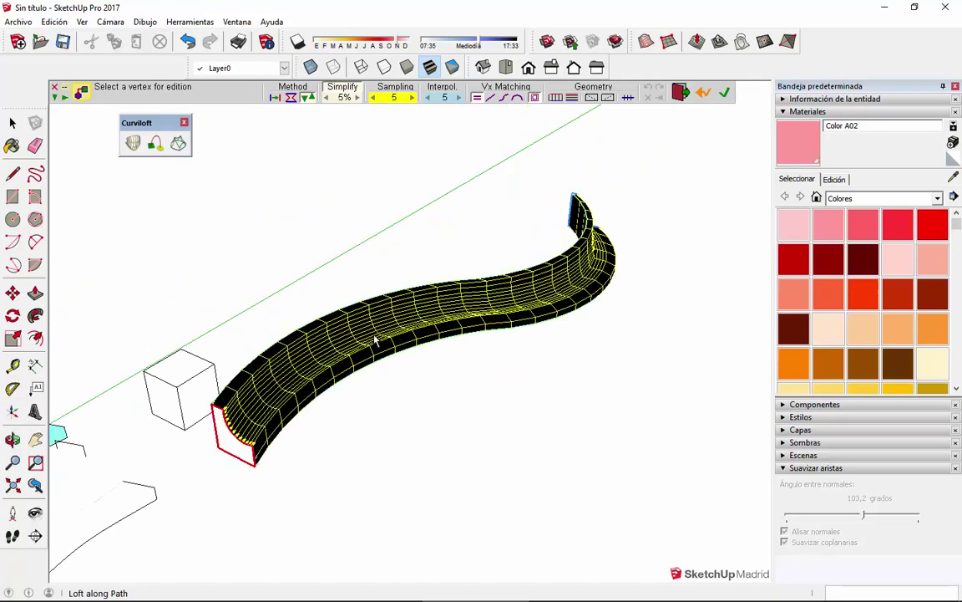
middle_click_drag(623, 280, 378, 373)
scroll(378, 374, "down", 2)
scroll(634, 333, "up", 3)
middle_click_drag(604, 345, 401, 414)
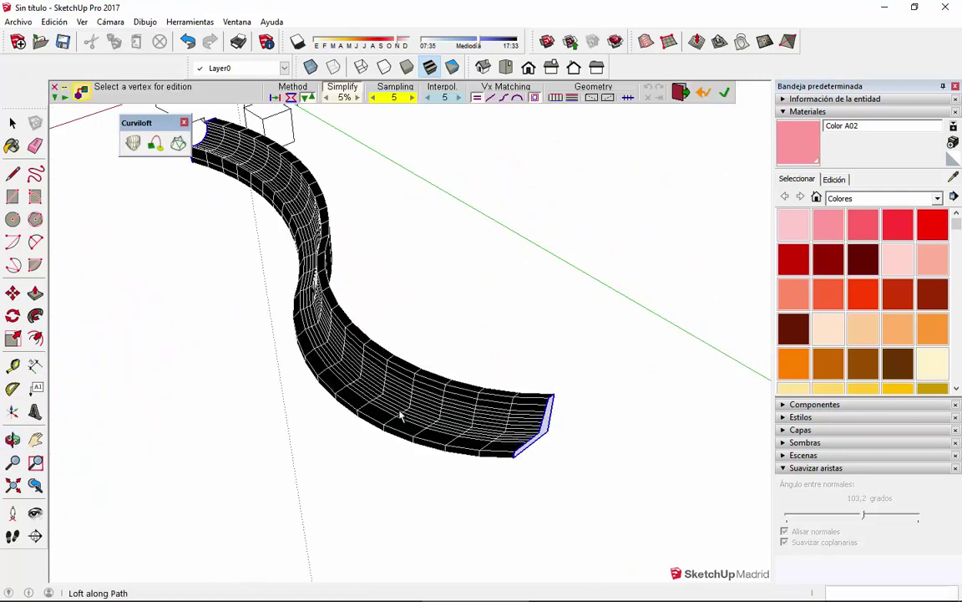
scroll(582, 399, "up", 4)
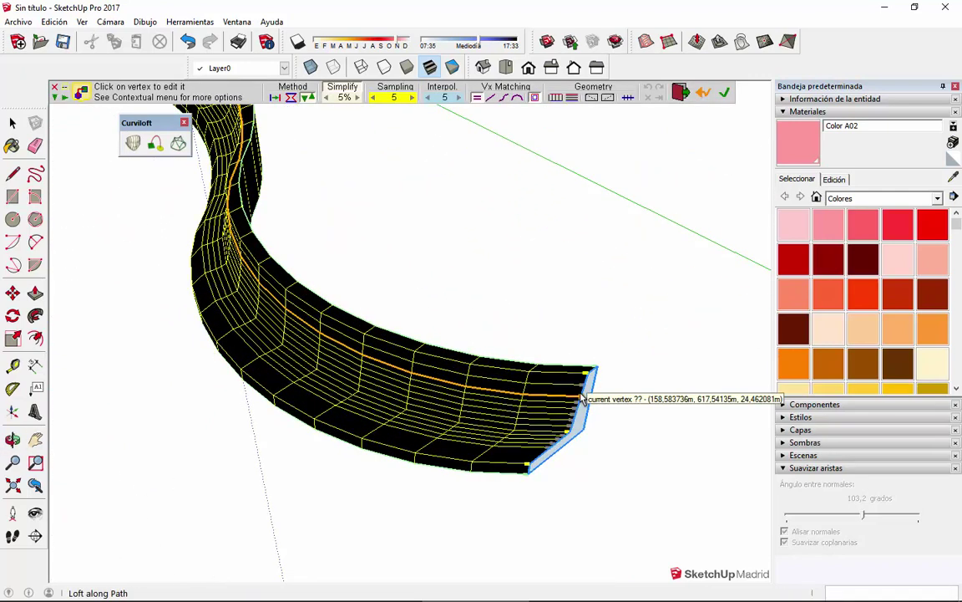
scroll(583, 399, "down", 6)
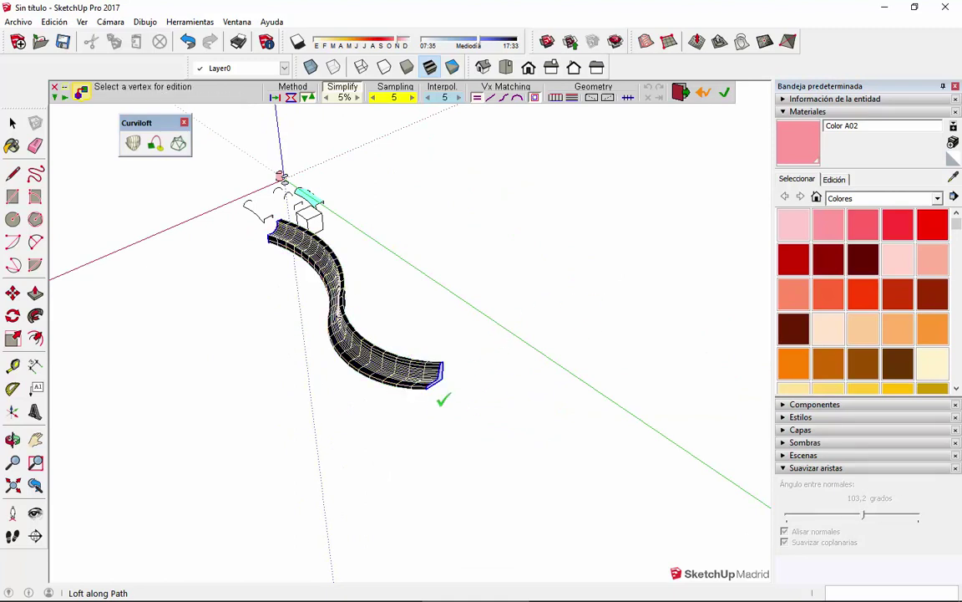
scroll(451, 386, "up", 4)
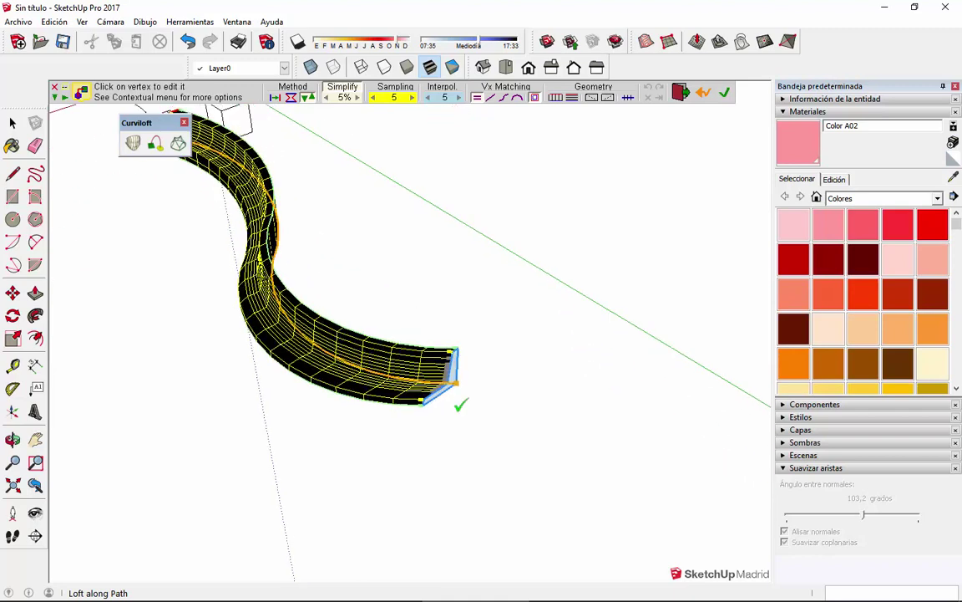
scroll(711, 394, "down", 3)
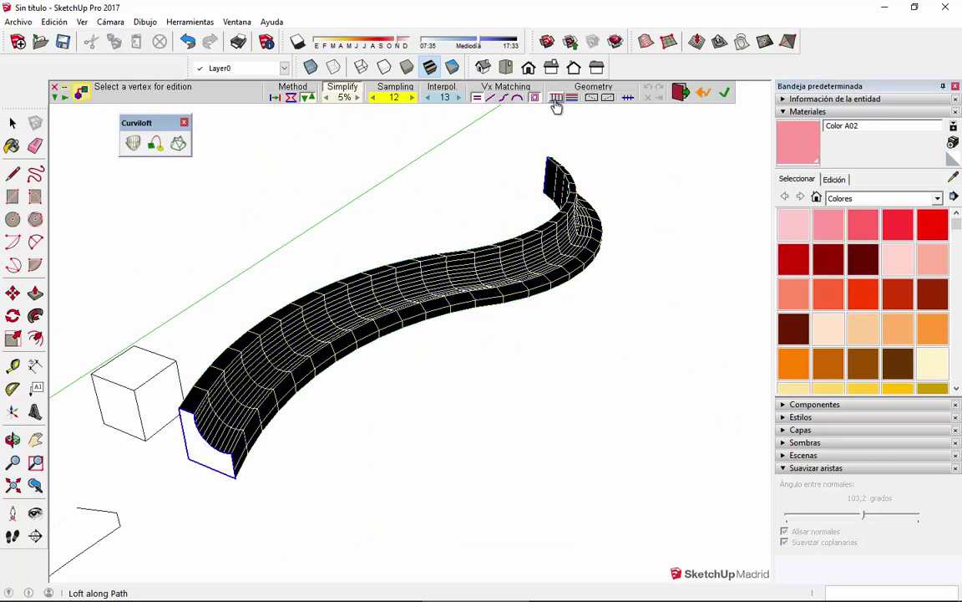
Preview the curved slide's loft as longitudinal junction lines only, without the surface, and examine how the two end profiles connect.
left_click(557, 100)
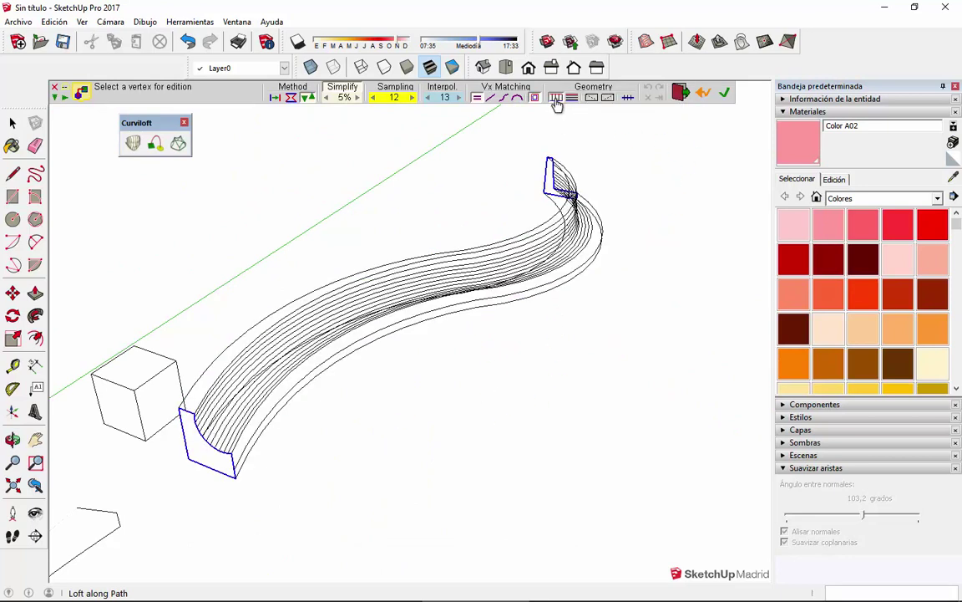
middle_click_drag(365, 428, 356, 500)
scroll(558, 407, "up", 3)
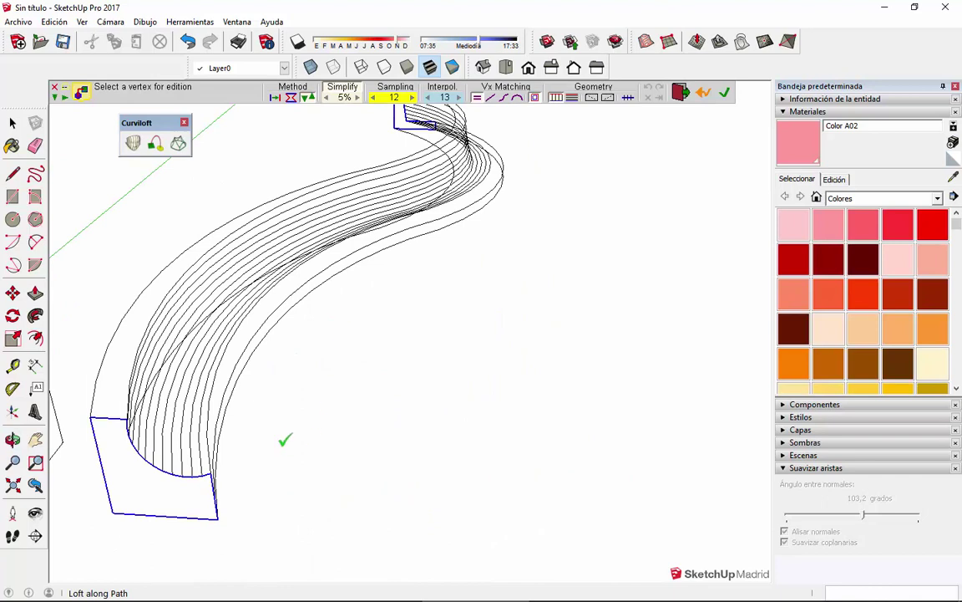
middle_click_drag(274, 472, 249, 421)
scroll(226, 447, "up", 5)
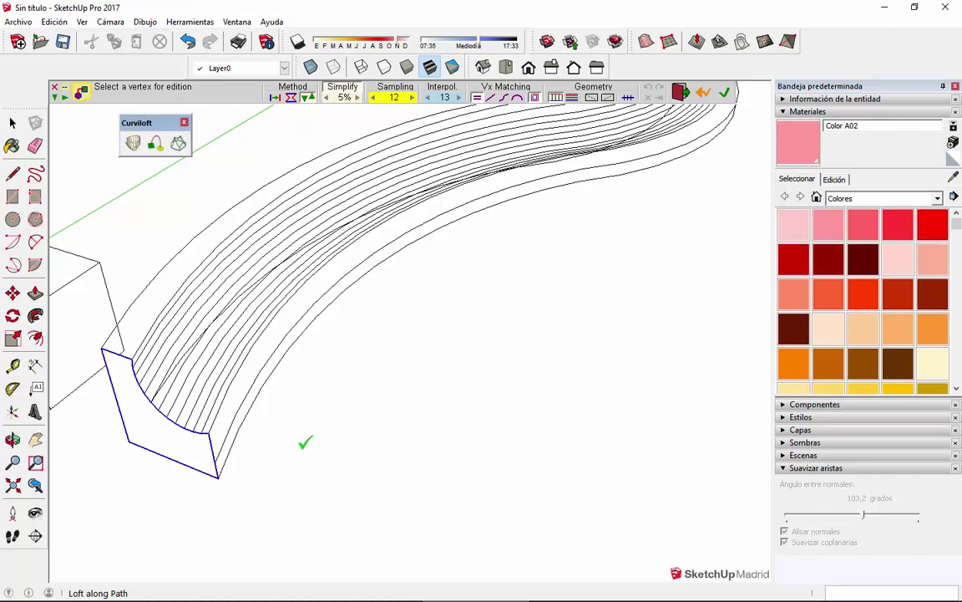
scroll(361, 301, "down", 3)
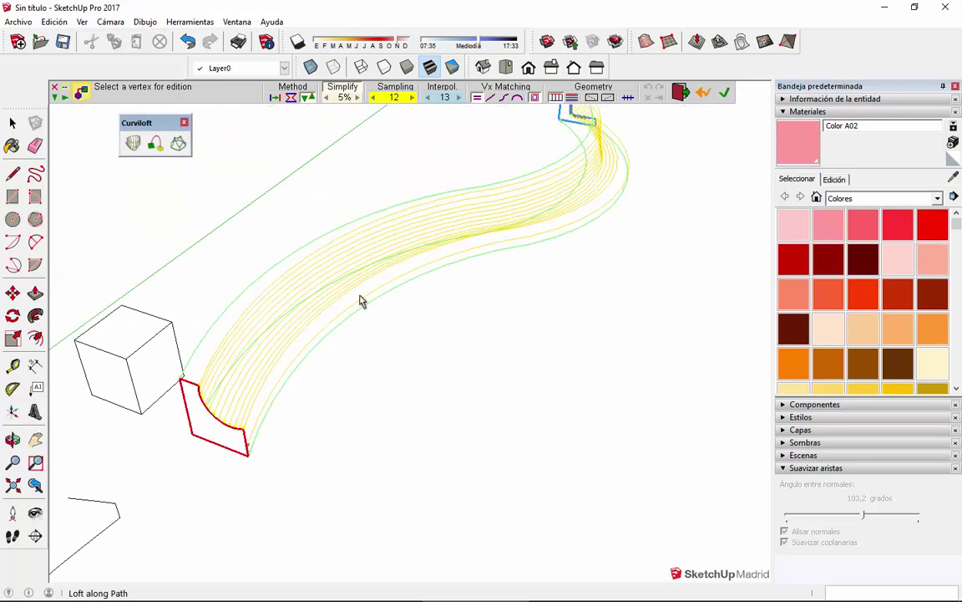
Preview the loft with its intermediate cross-section contours alone, and restore the full surface preview.
left_click(571, 99)
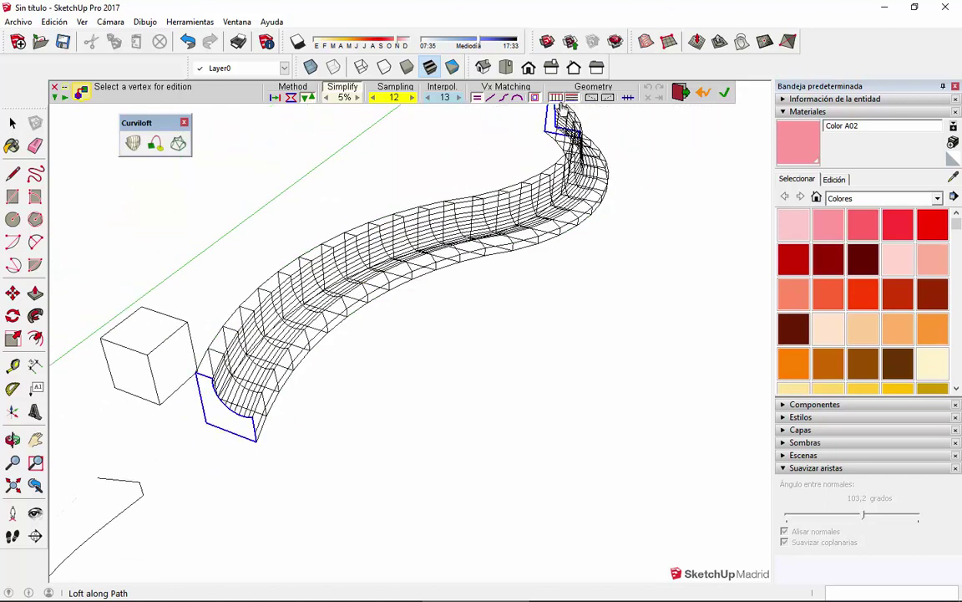
left_click(555, 98)
middle_click_drag(552, 251, 504, 344)
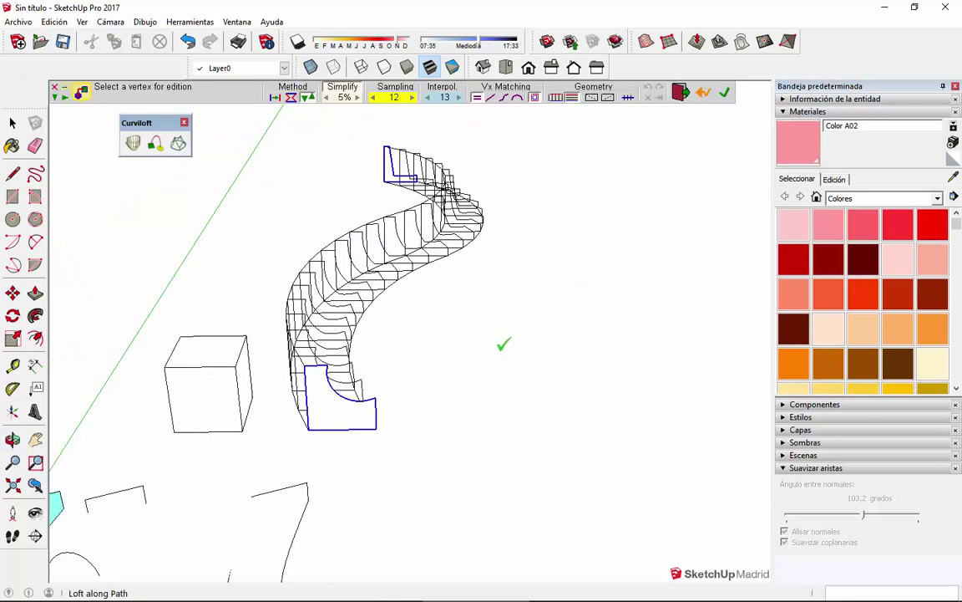
middle_click_drag(519, 210, 413, 320)
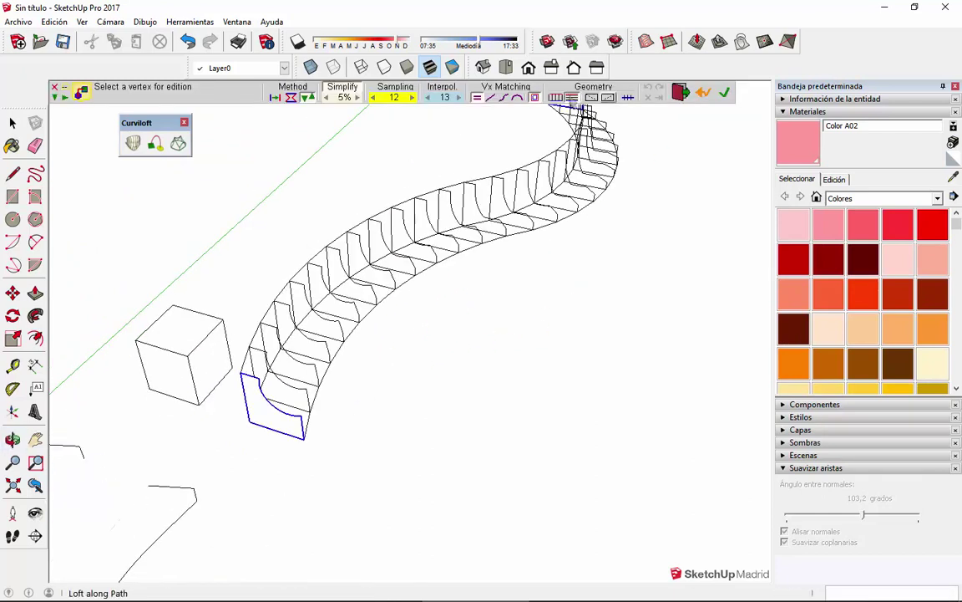
left_click(574, 100)
Accept the loft along path to generate the curved slide.
scroll(569, 294, "down", 3)
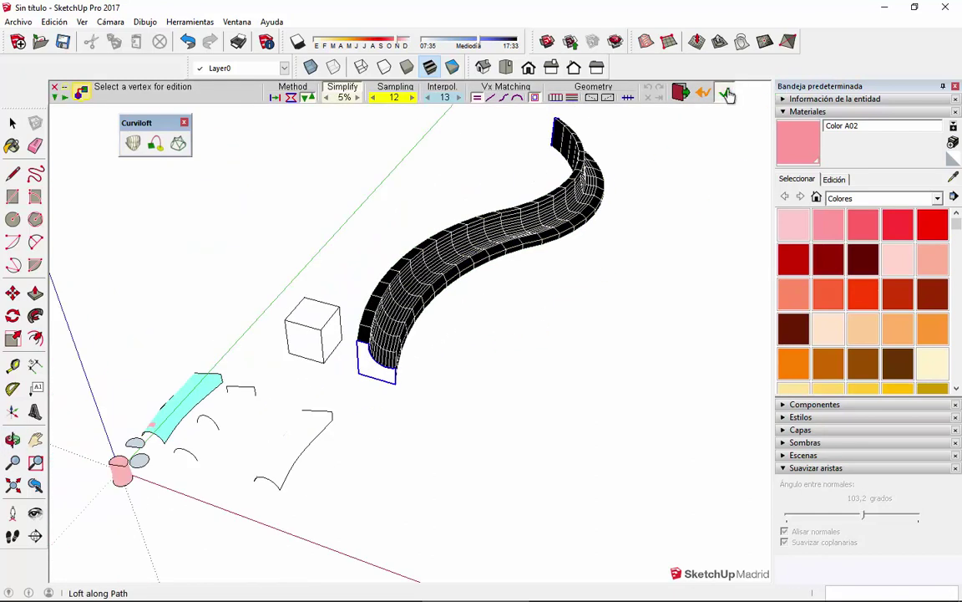
left_click(728, 94)
middle_click_drag(679, 278, 471, 312)
Paint the new slide group with the in-model turquoise material Color A08.
left_click(470, 312)
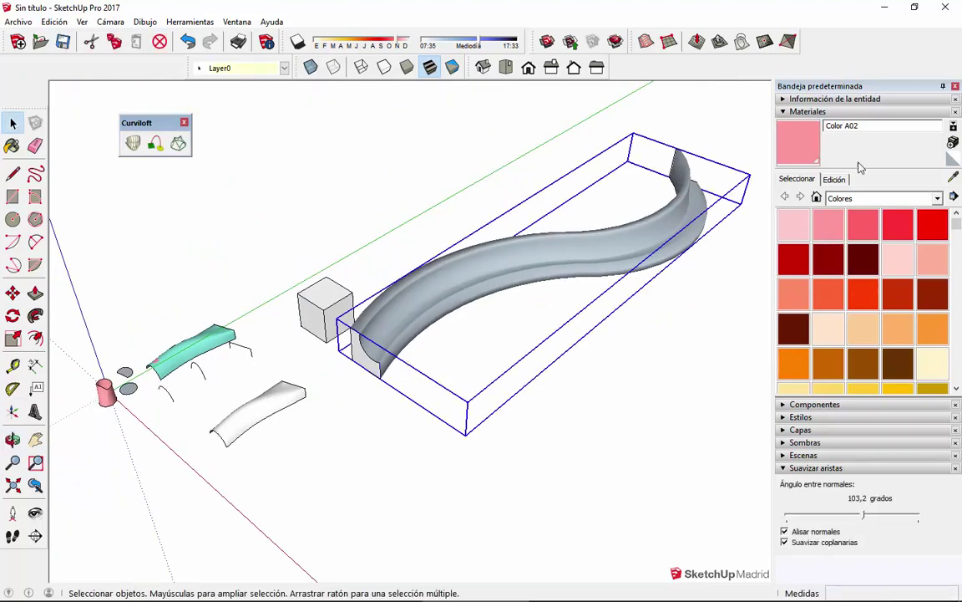
left_click(817, 197)
left_click(828, 223)
left_click(687, 229)
scroll(455, 251, "down", 2)
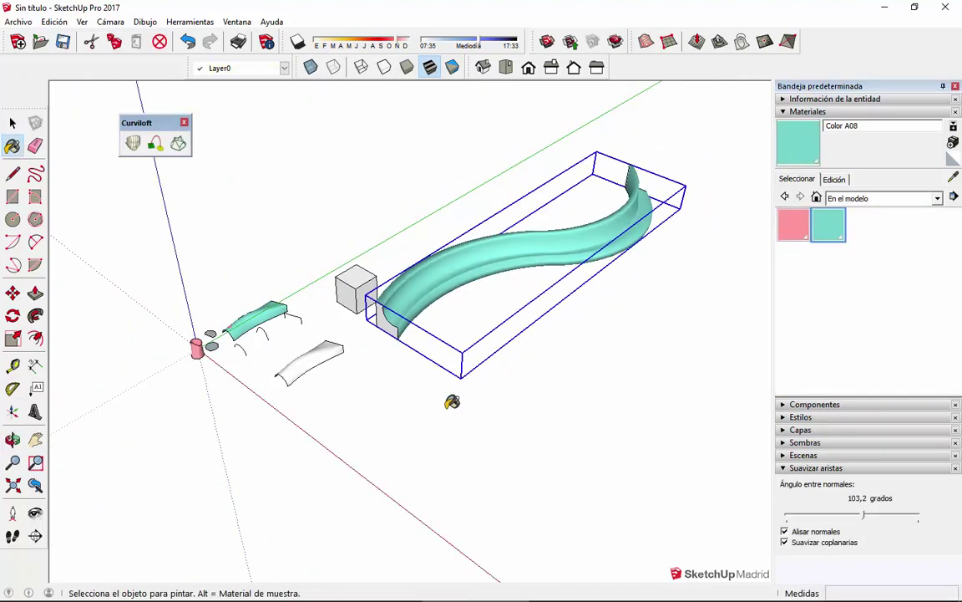
Move the turquoise slide away from the original profiles and path, and clear the selection.
key("m")
left_click(436, 395)
left_click(528, 466)
key("space")
left_click(492, 462)
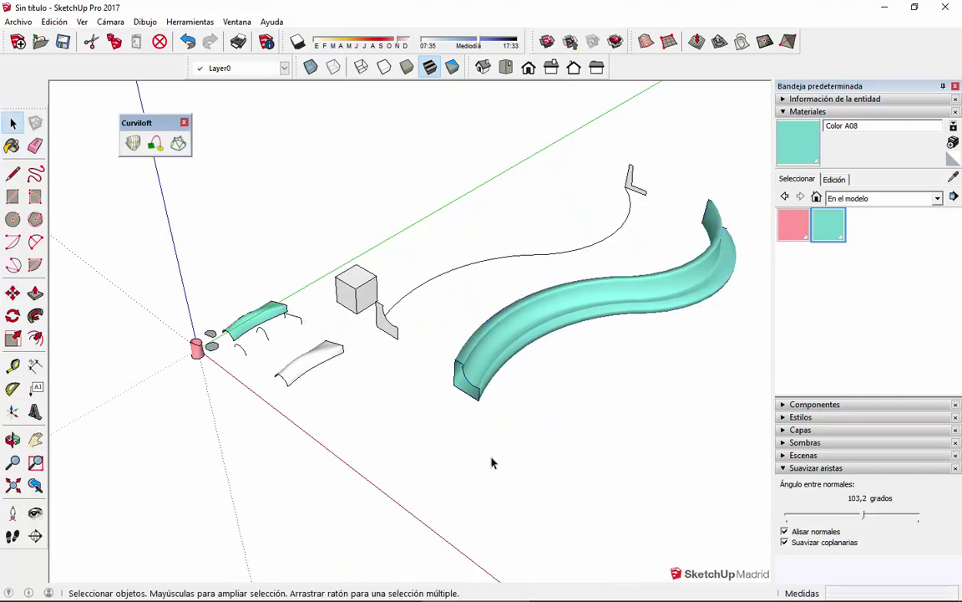
middle_click_drag(465, 401, 614, 375)
middle_click_drag(543, 213, 443, 352)
scroll(444, 353, "up", 3)
scroll(346, 366, "down", 2)
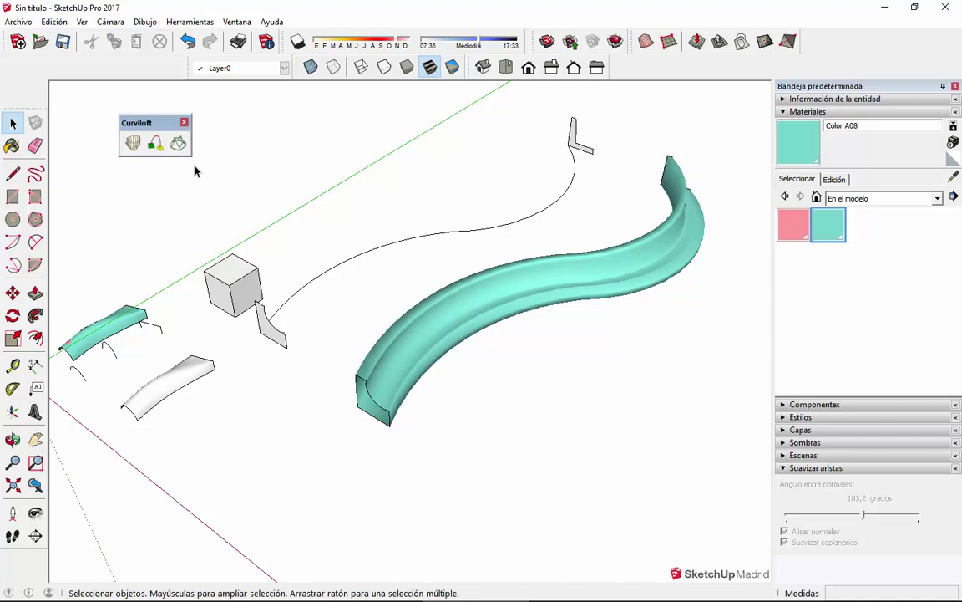
left_click(156, 144)
left_click(476, 237)
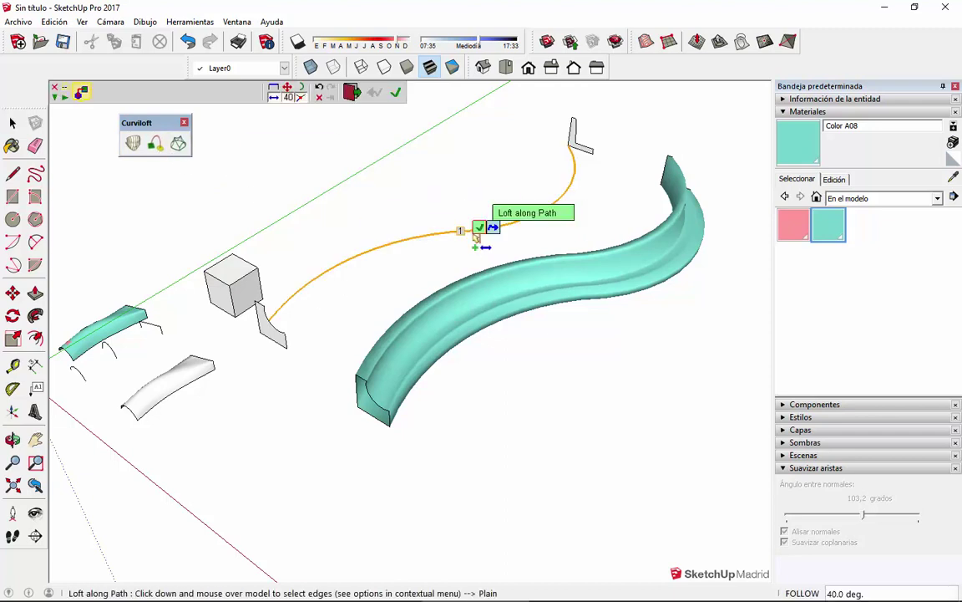
key("space")
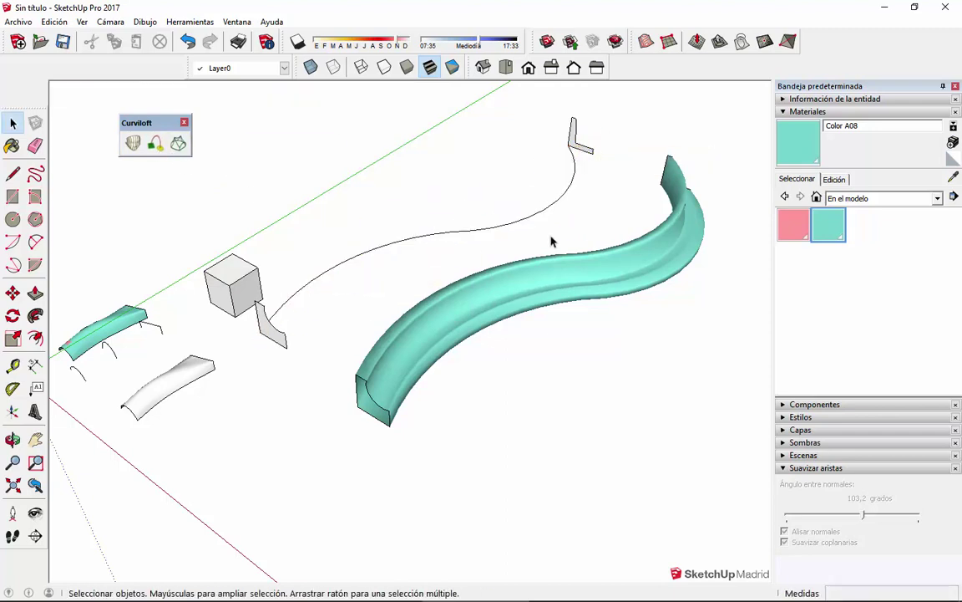
Preview a loft along the curved path between the two connected end profiles.
triple_click(550, 210)
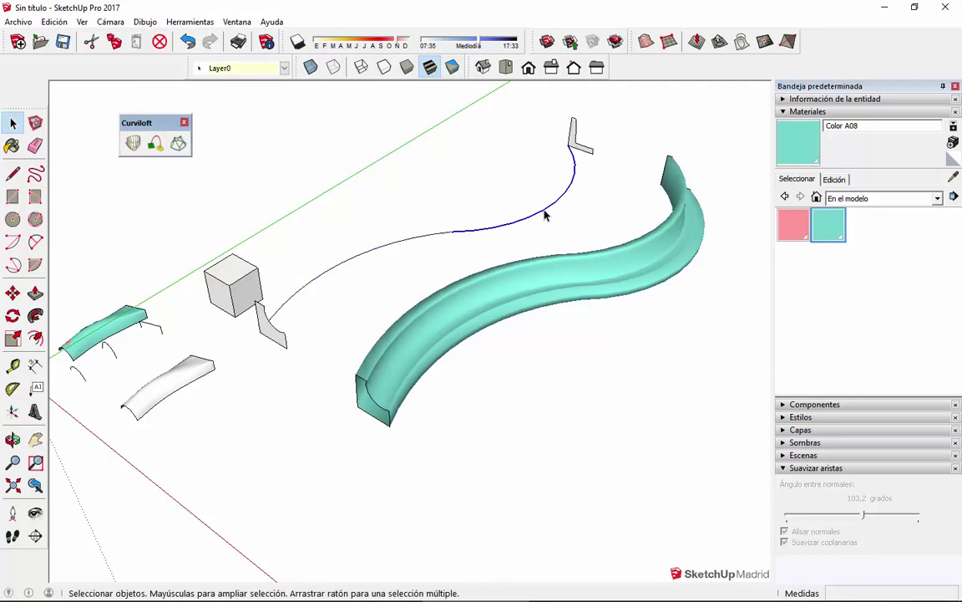
middle_click_drag(341, 261, 175, 177)
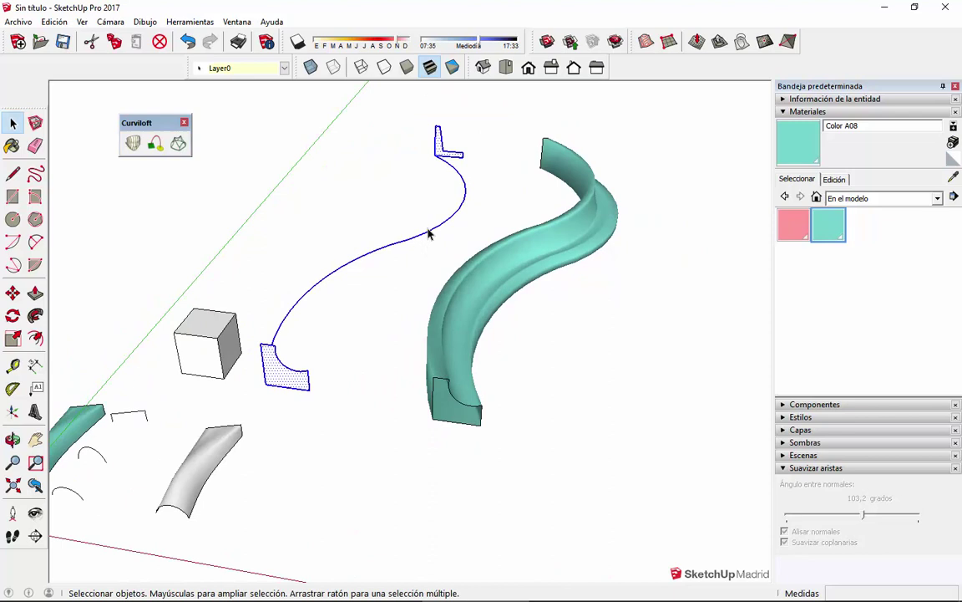
left_click(158, 148)
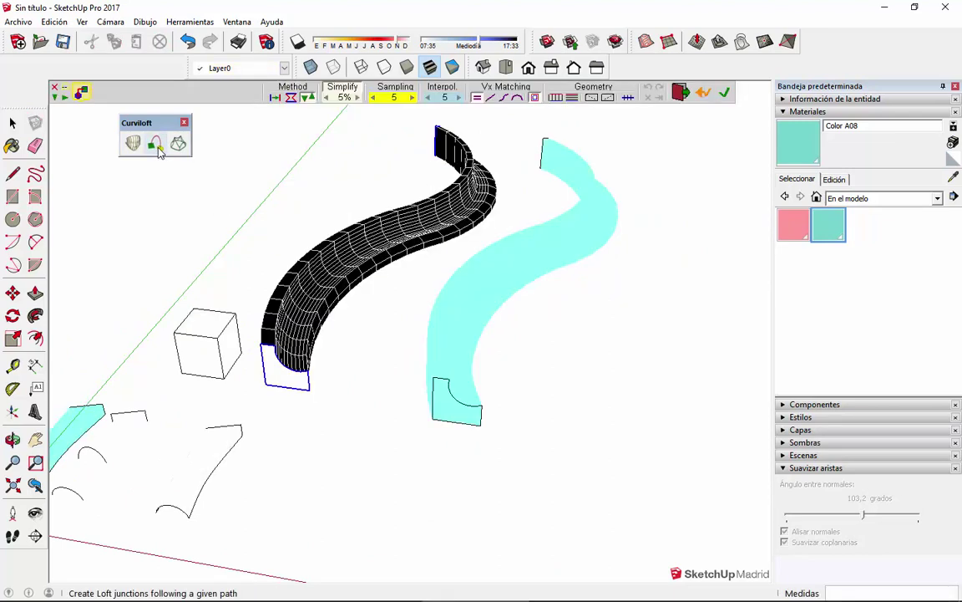
middle_click_drag(537, 198, 441, 259)
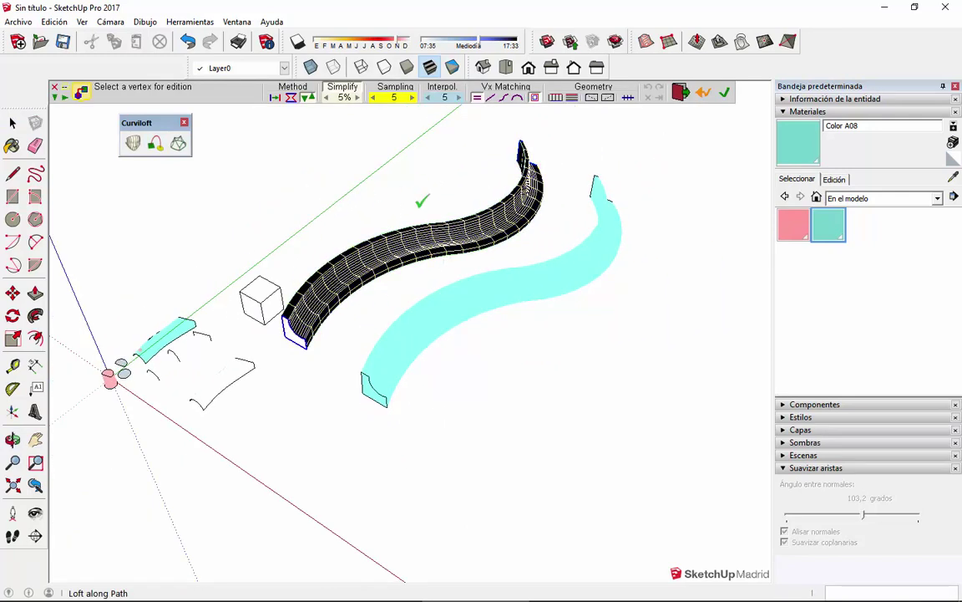
left_click(155, 144)
left_click(435, 247)
Select the curved path with both end profiles and generate a Curiloft Loft along Path slide with default settings.
triple_click(422, 242)
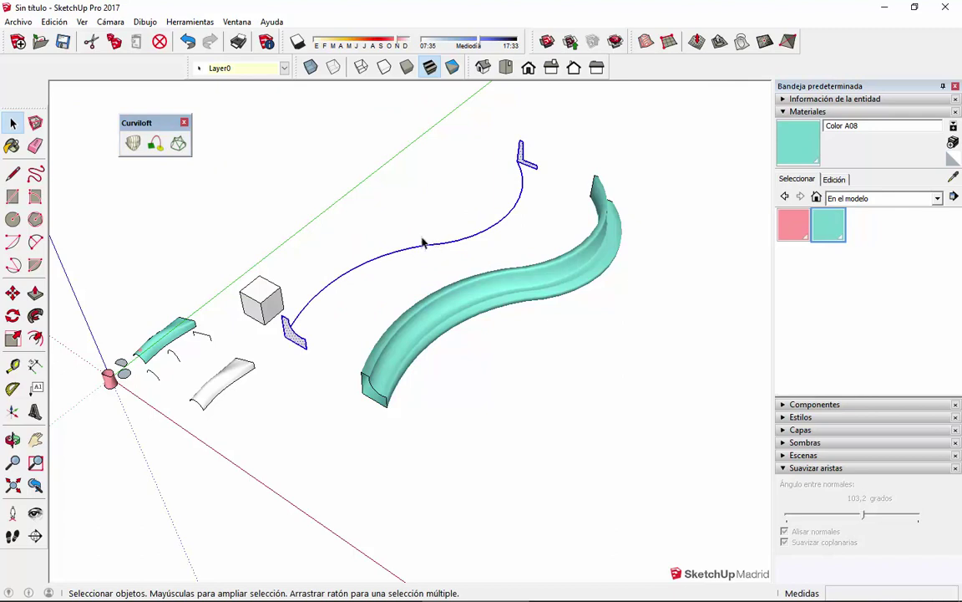
left_click(155, 146)
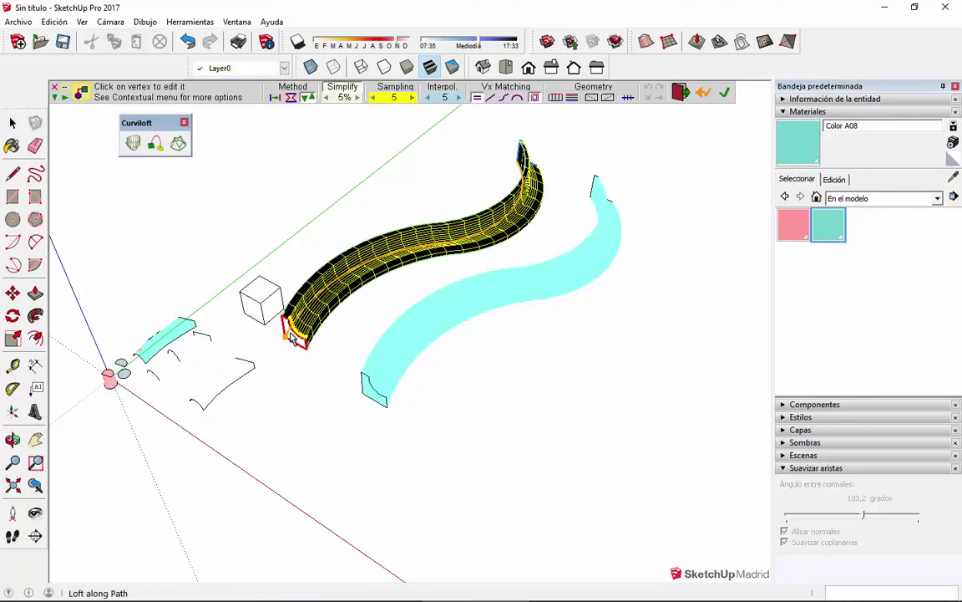
left_click(724, 94)
key("b")
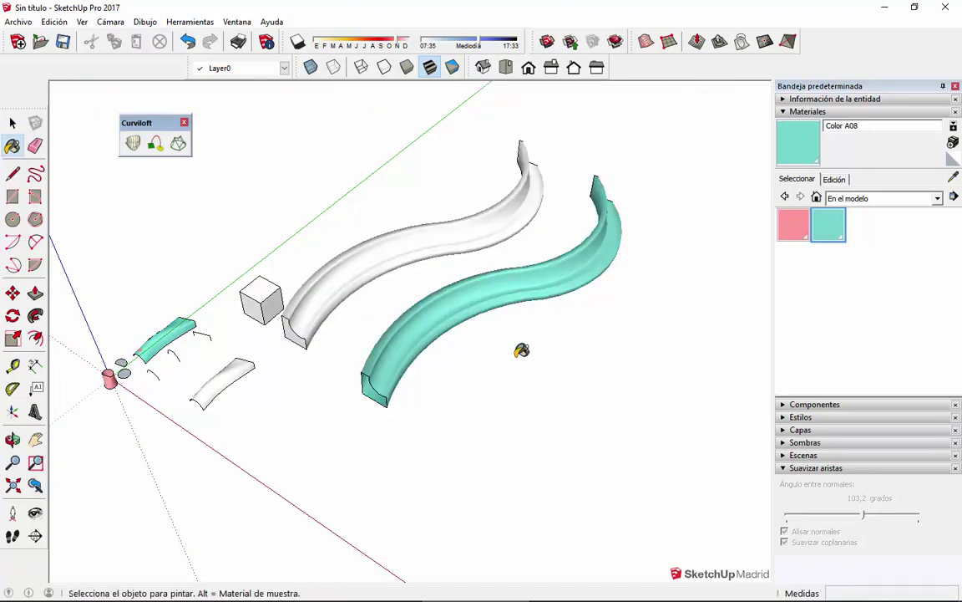
Move the new white slide away from the profiles and path to the other side of the green axis.
key("space")
left_click(368, 242)
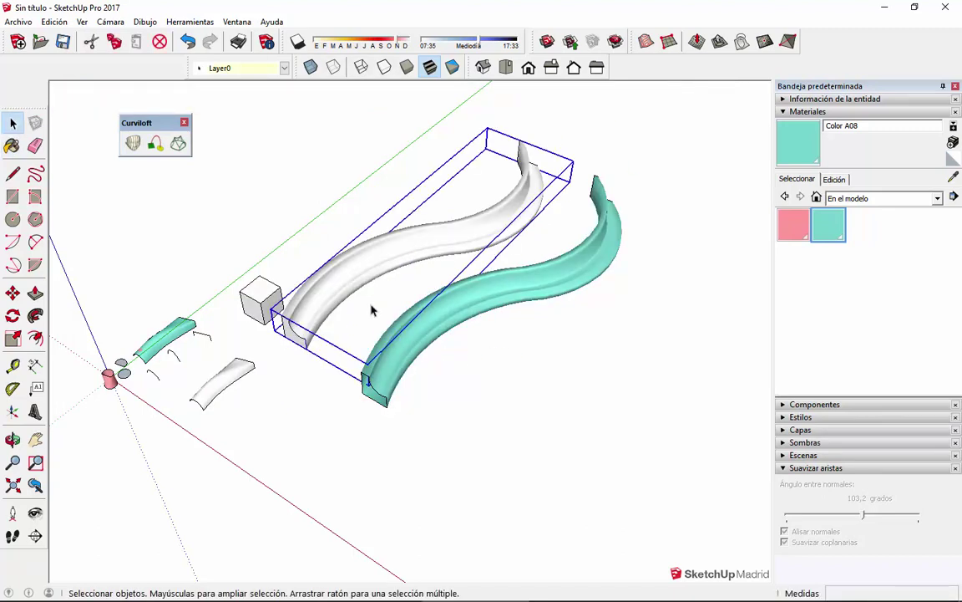
key("m")
left_click(517, 376)
left_click(369, 208)
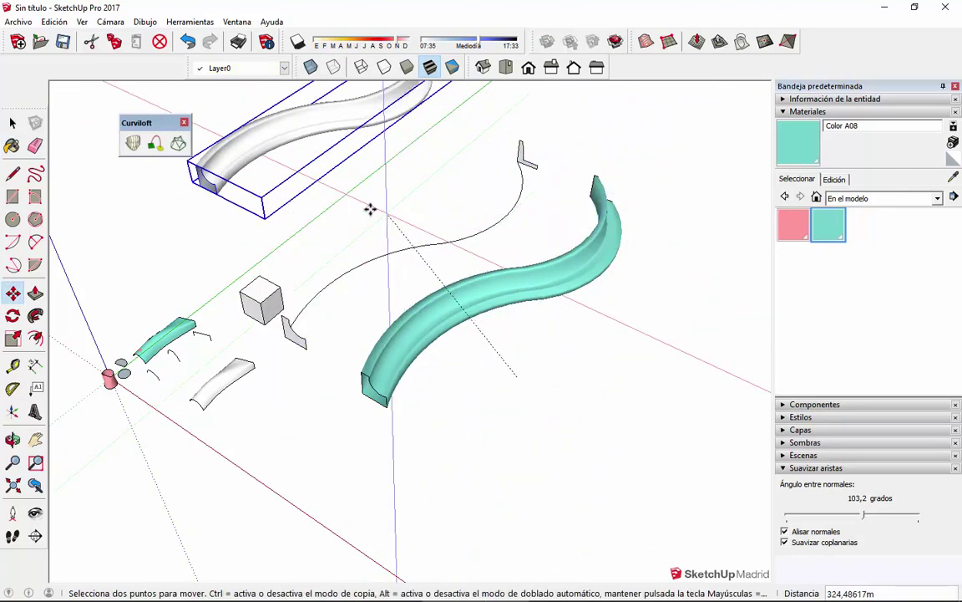
key("space")
scroll(378, 237, "up", 3)
middle_click_drag(578, 165, 409, 242)
left_click_drag(502, 270, 504, 270)
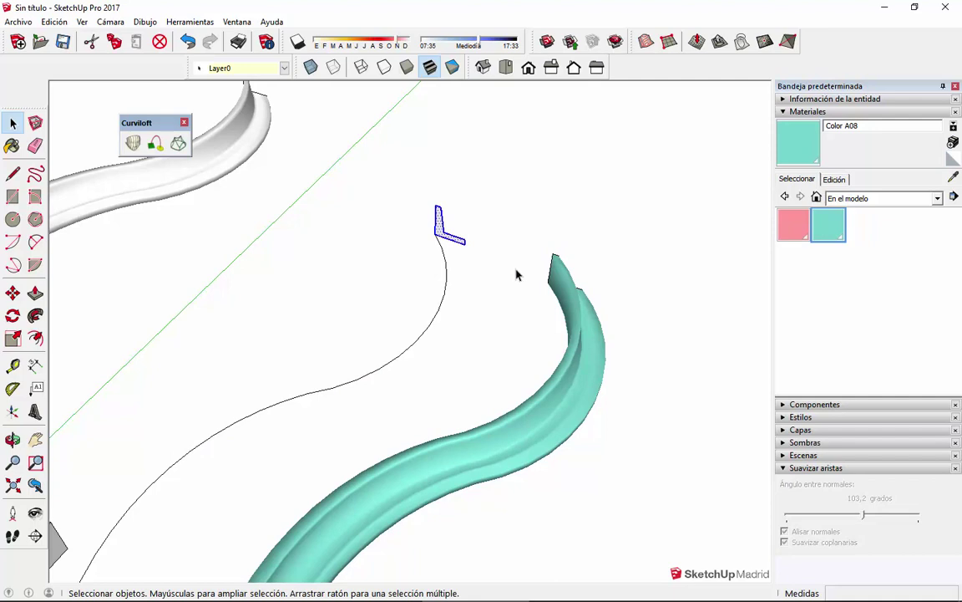
key("m")
left_click(516, 268)
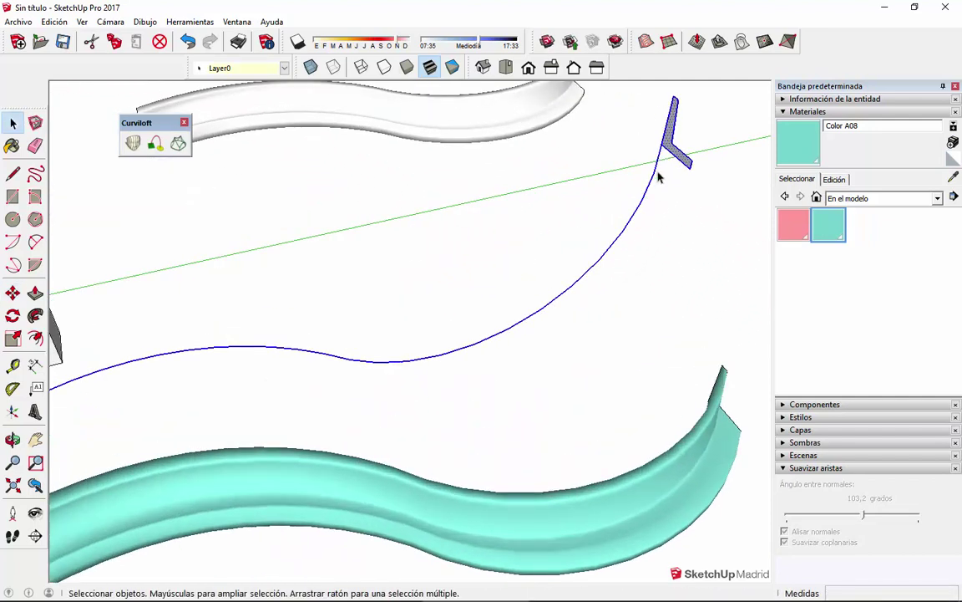
Draw an inward-curving arc with a chord of about 3.13 m across the end of the far profile's horizontal leg and erase the straight edge.
scroll(674, 134, "up", 5)
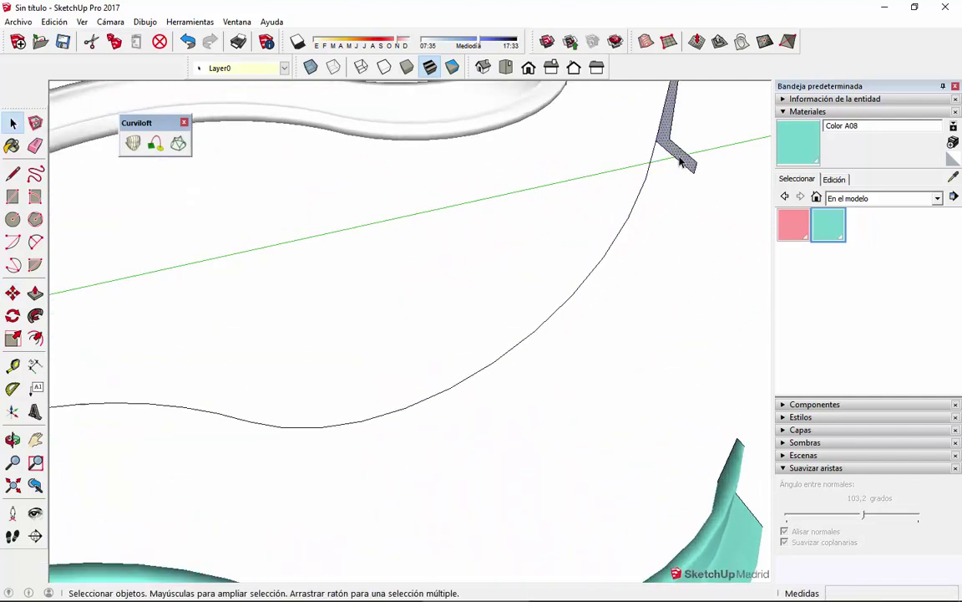
middle_click_drag(684, 155, 794, 305)
left_click(580, 226)
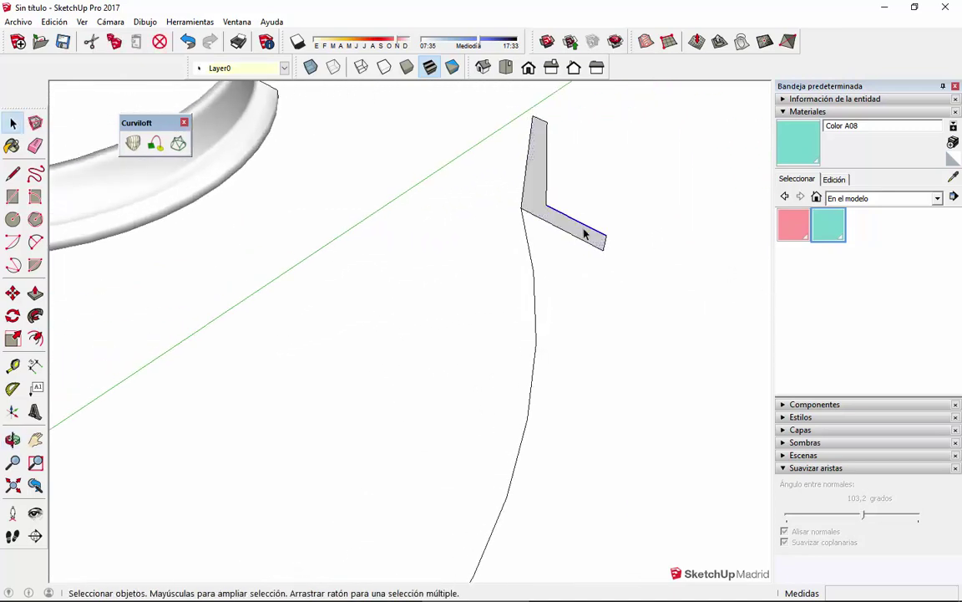
scroll(601, 240, "up", 3)
key("a")
left_click(604, 262)
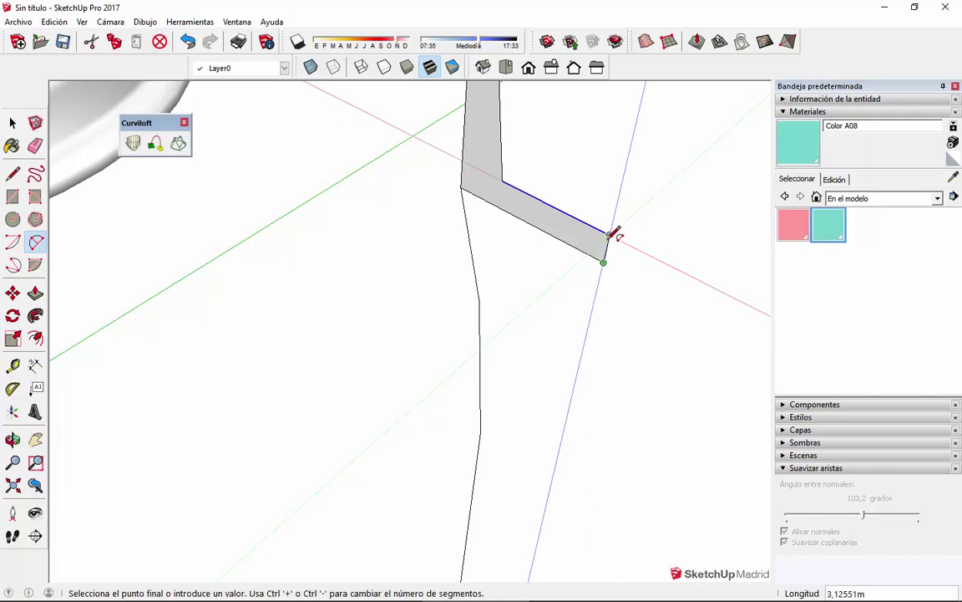
left_click(608, 236)
left_click(591, 242)
key("e")
mouse_move(601, 244)
middle_mouse_down()
mouse_move(574, 380)
mouse_move(563, 230)
mouse_move(523, 189)
middle_mouse_up()
Draw an outward arc with a bulge of about 2.73 m on the far profile's upright leg and erase the straight edge beneath it.
key("a")
left_click(521, 187)
left_click(568, 209)
left_click(545, 173)
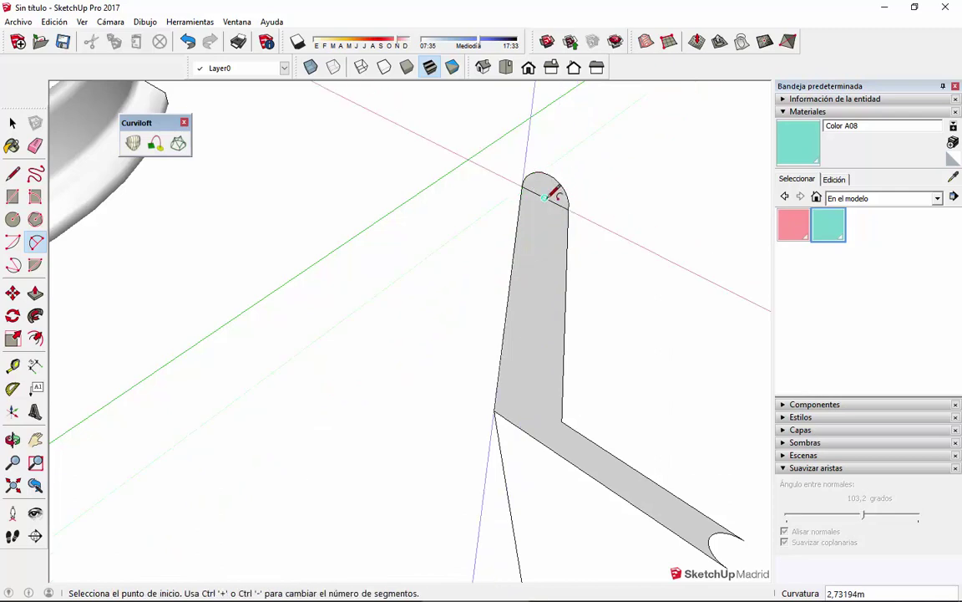
key("e")
left_click(547, 199)
key("space")
Select the path with both end profiles and generate a loft along the path using the modified far profile.
scroll(547, 208, "down", 12)
triple_click(547, 209)
middle_click_drag(546, 209, 595, 189)
scroll(480, 277, "up", 3)
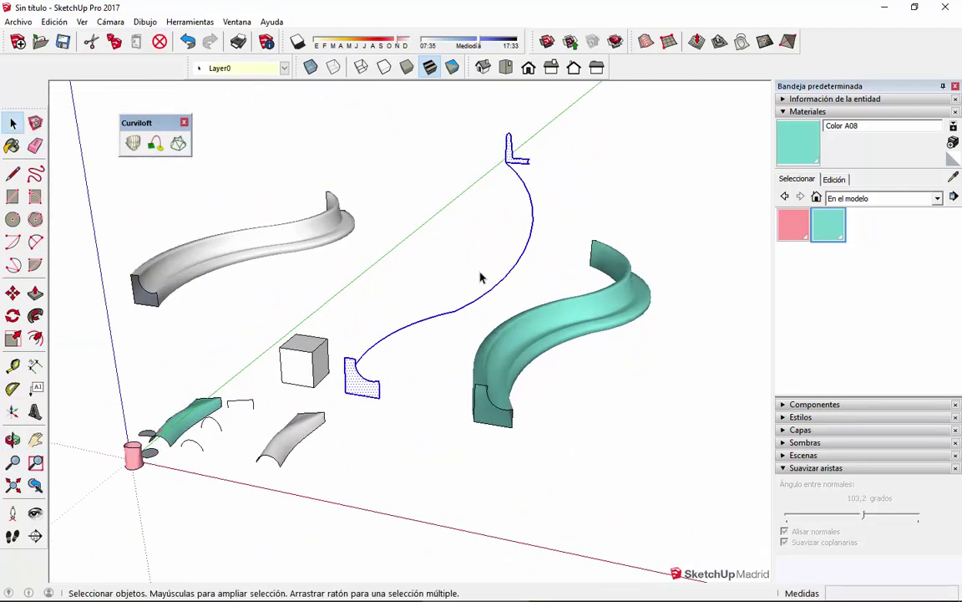
left_click(156, 143)
middle_click_drag(593, 327, 501, 462)
key("Return")
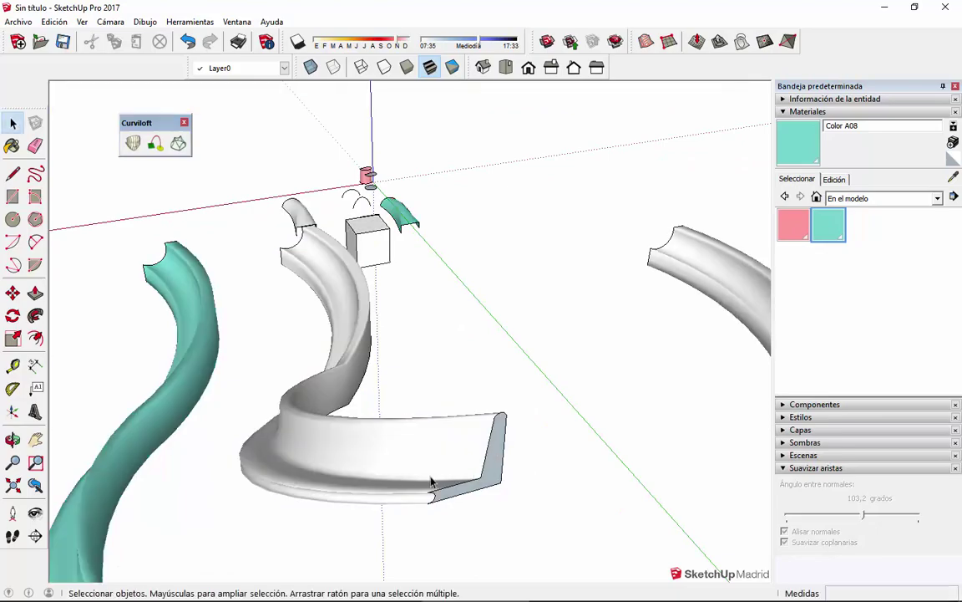
Open the group of the slide with the rounded far profile for editing and examine its connected geometry.
scroll(435, 484, "up", 3)
triple_click(443, 482)
middle_click_drag(445, 481, 584, 423)
scroll(333, 390, "down", 3)
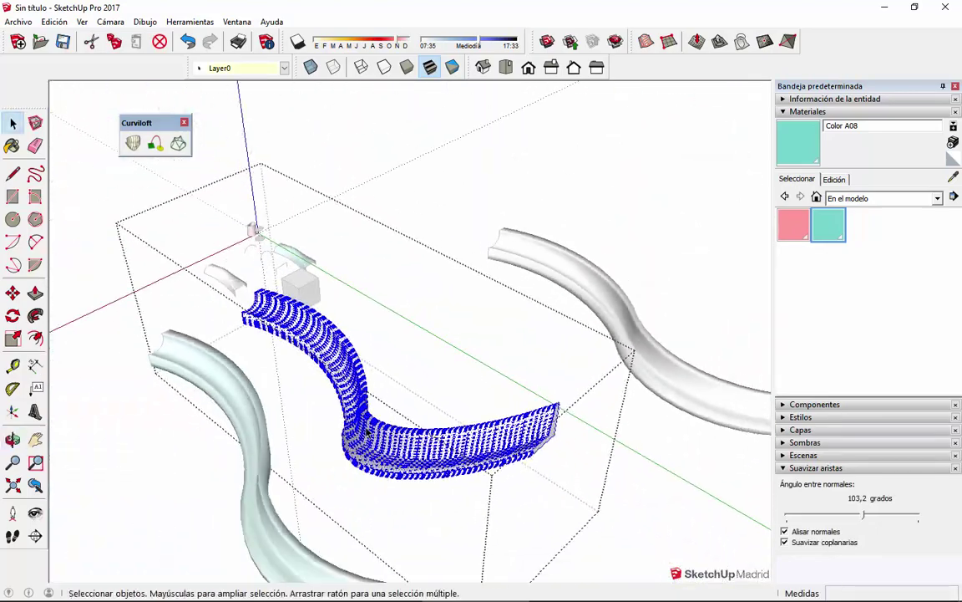
left_click(380, 404)
middle_click_drag(380, 404, 666, 367)
middle_click_drag(759, 381, 498, 361)
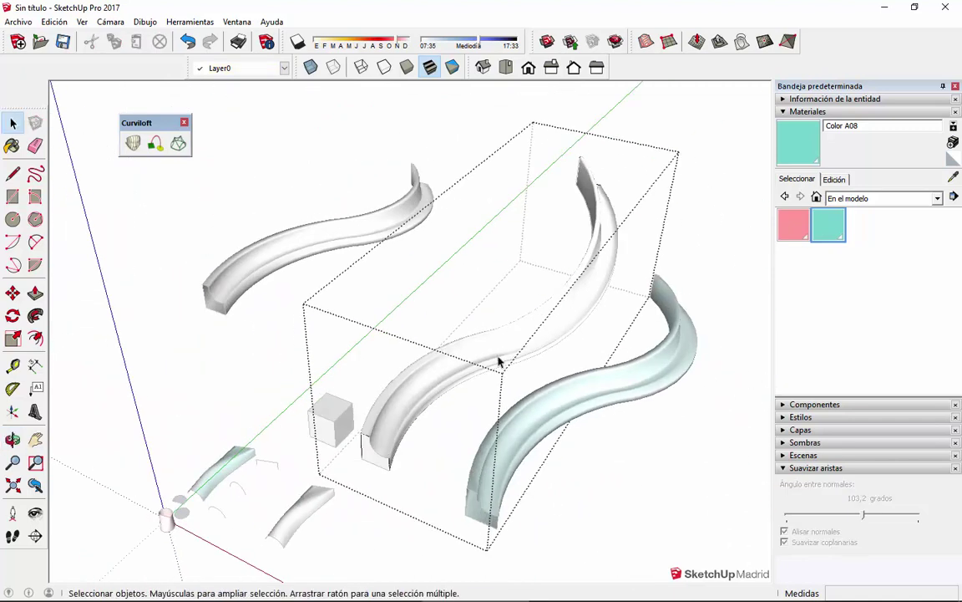
Turn on the display of hidden geometry and view the slide's mesh edges from above.
left_click(82, 22)
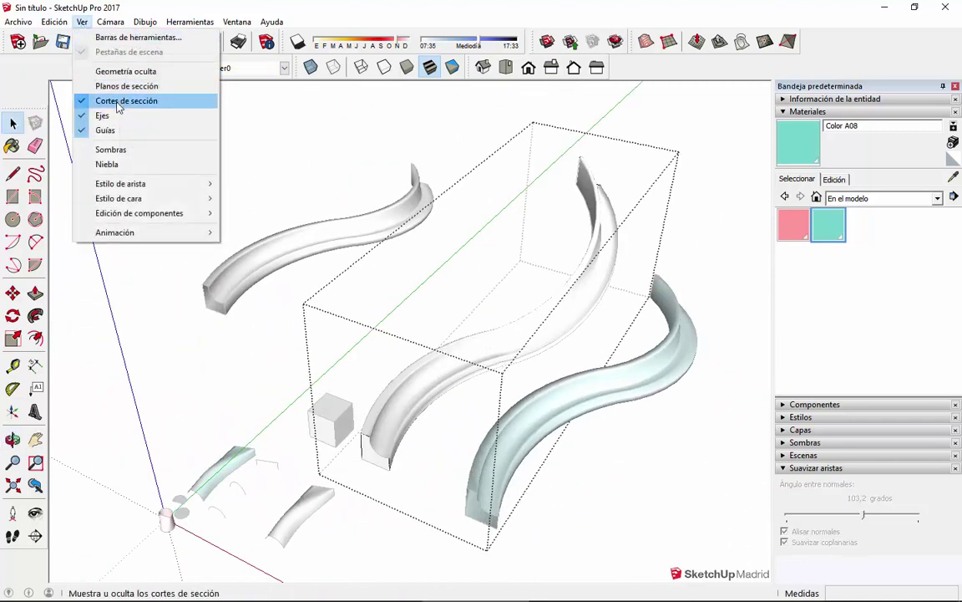
left_click(119, 74)
middle_click_drag(660, 288, 481, 344)
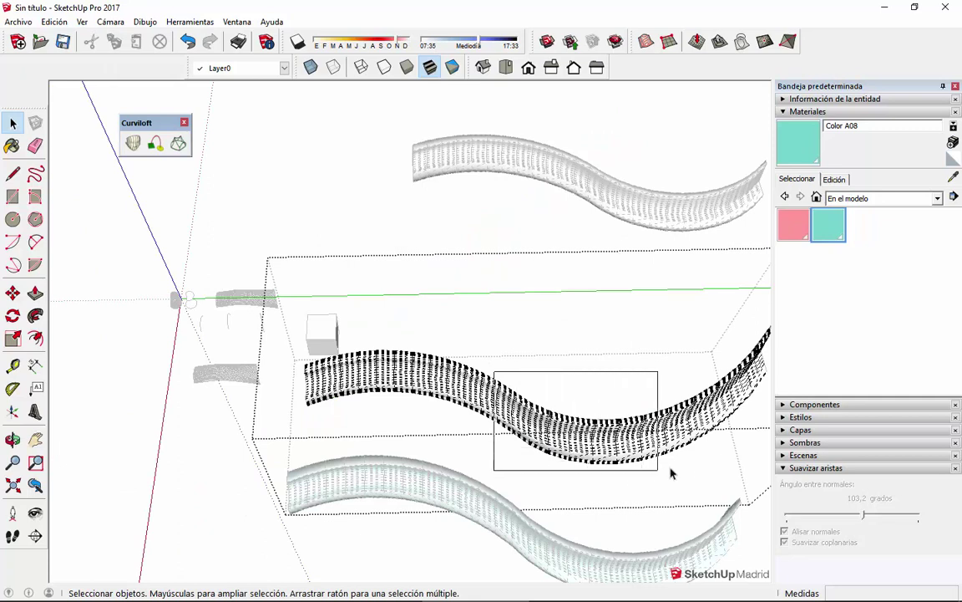
Select the middle section of the slide's mesh inside the open group and paint it with Color A08.
left_click_drag(731, 477, 731, 478)
key("b")
left_click(471, 429)
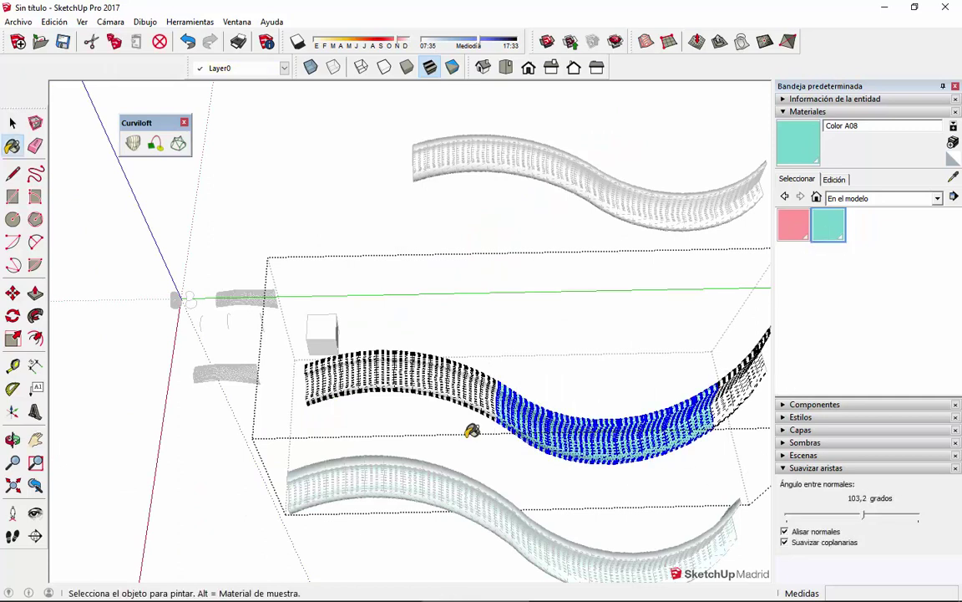
middle_click_drag(471, 429, 731, 313)
Select the near section of the slide's mesh and paint it with Color A02.
key("space")
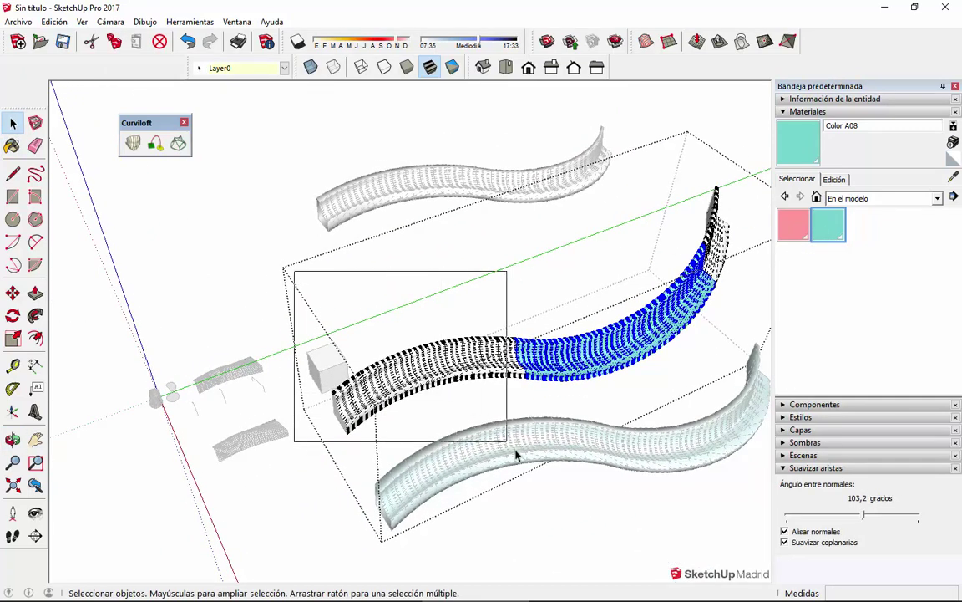
left_click_drag(516, 455, 518, 451)
middle_click_drag(608, 402, 755, 242)
left_click(789, 226)
left_click(473, 361)
key("space")
left_click(337, 252)
Turn off the display of hidden geometry and close the slide's group.
left_click(82, 21)
left_click(125, 71)
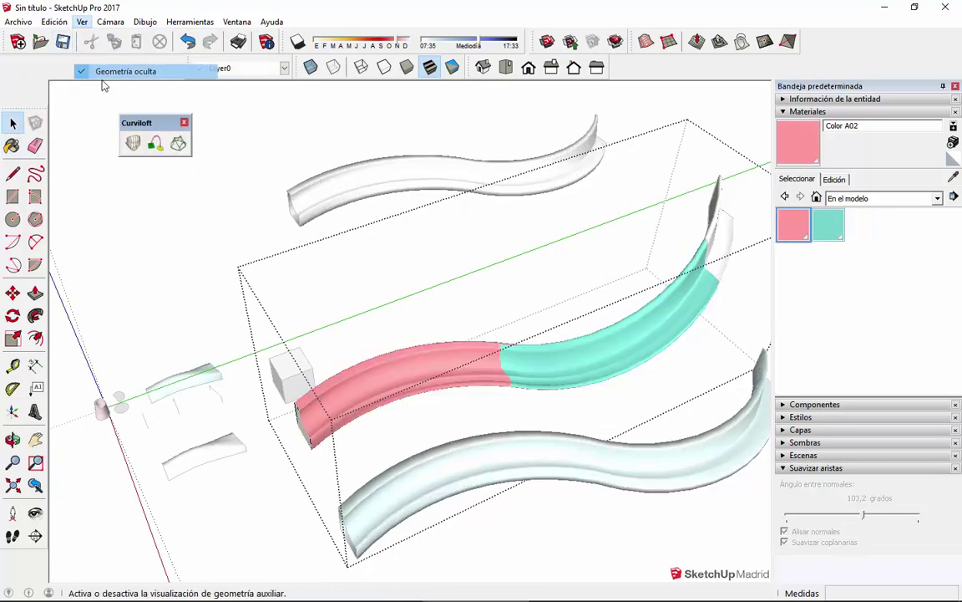
middle_click_drag(389, 344, 332, 361)
scroll(332, 360, "down", 3)
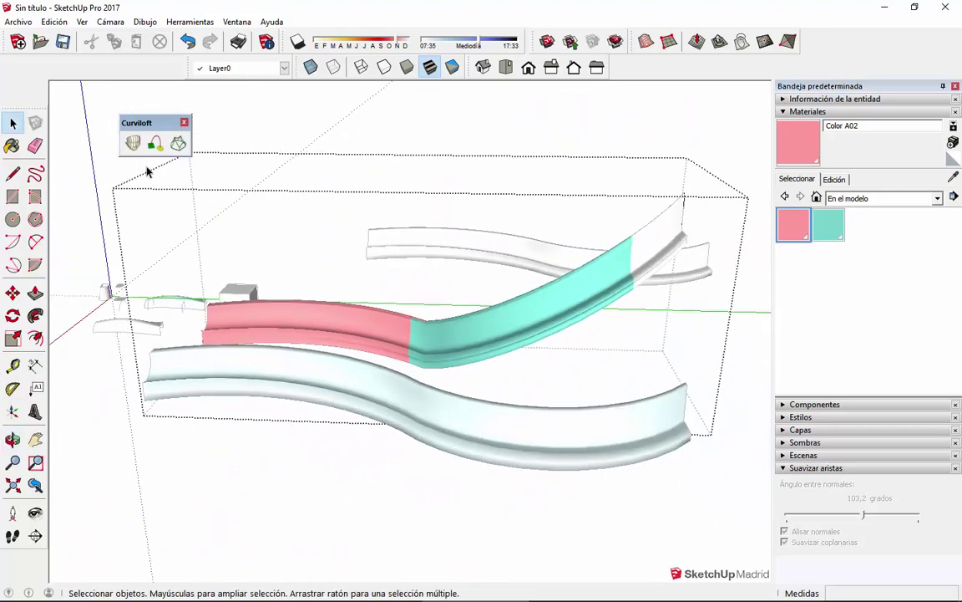
left_click_drag(151, 127, 148, 108)
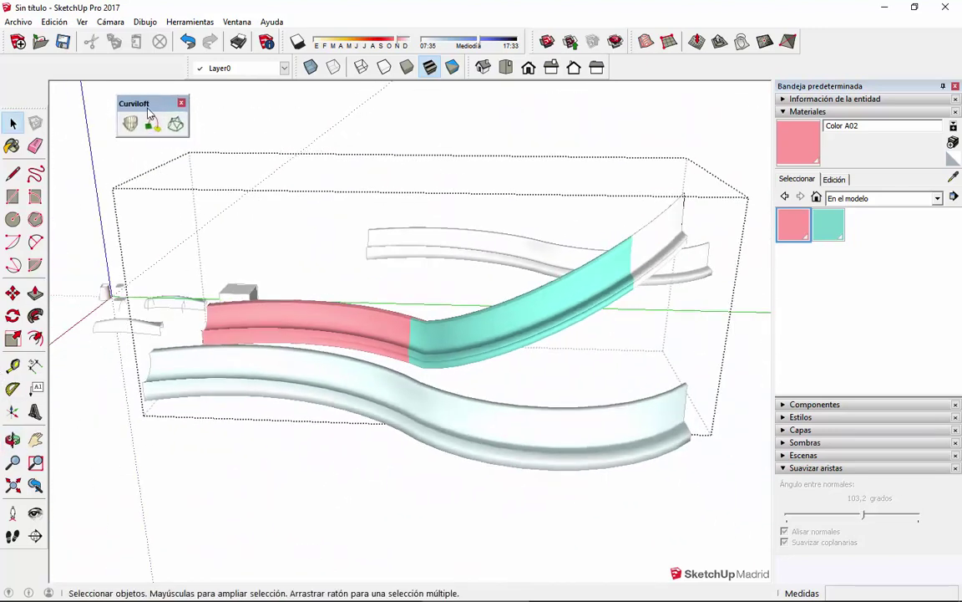
middle_click_drag(527, 209, 533, 486)
left_click(533, 487)
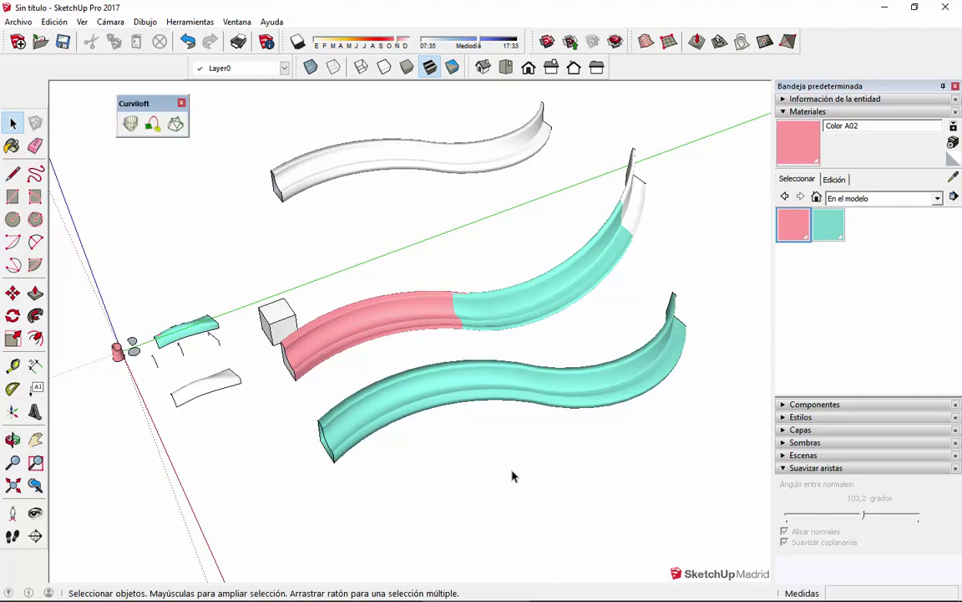
Draw a long narrow rectangle on the empty ground beside the slides and pull it up into a tall box.
scroll(617, 351, "down", 3)
middle_click_drag(616, 351, 494, 357)
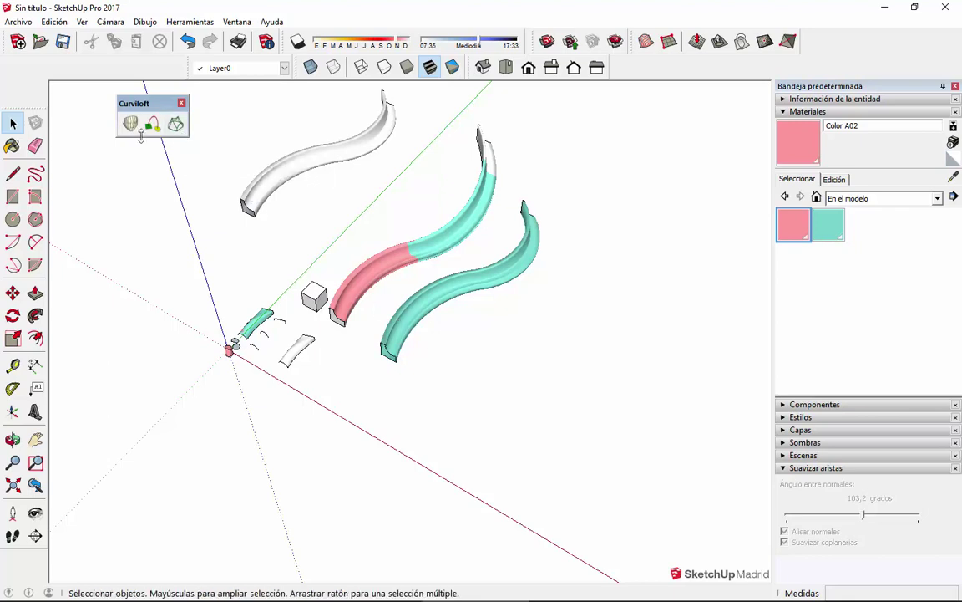
scroll(576, 392, "up", 2)
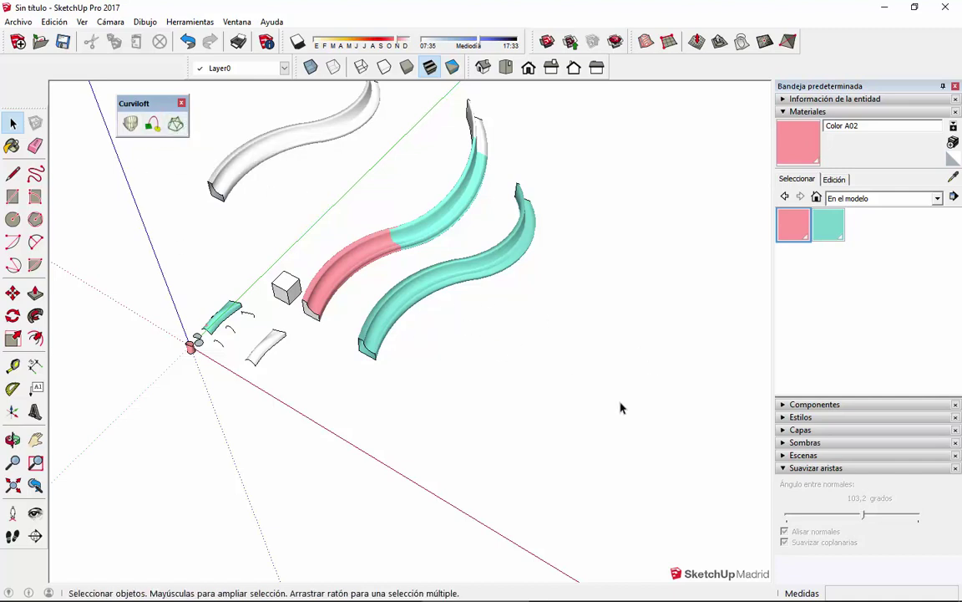
middle_click_drag(677, 368, 573, 338, "shift")
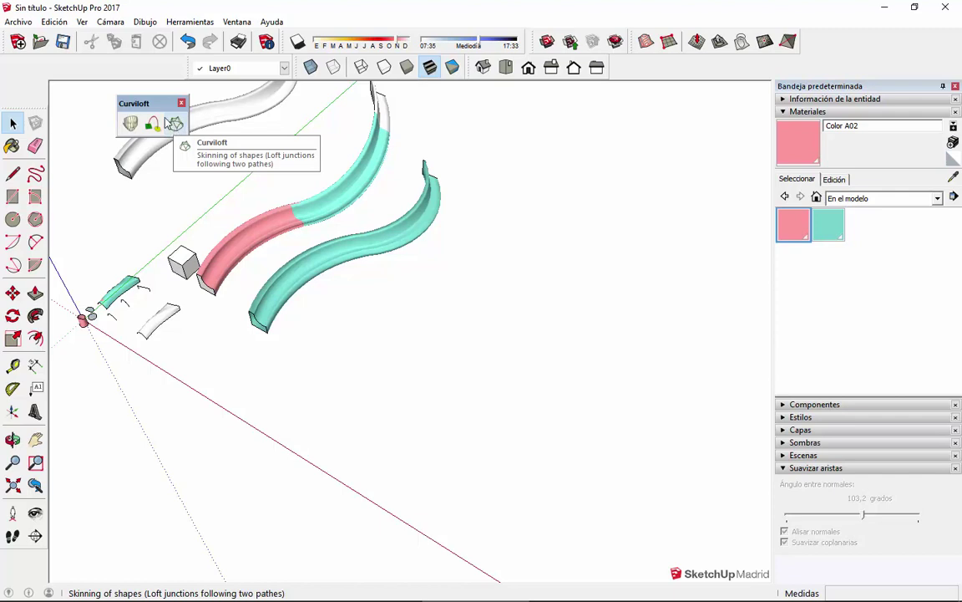
left_click_drag(141, 103, 157, 159)
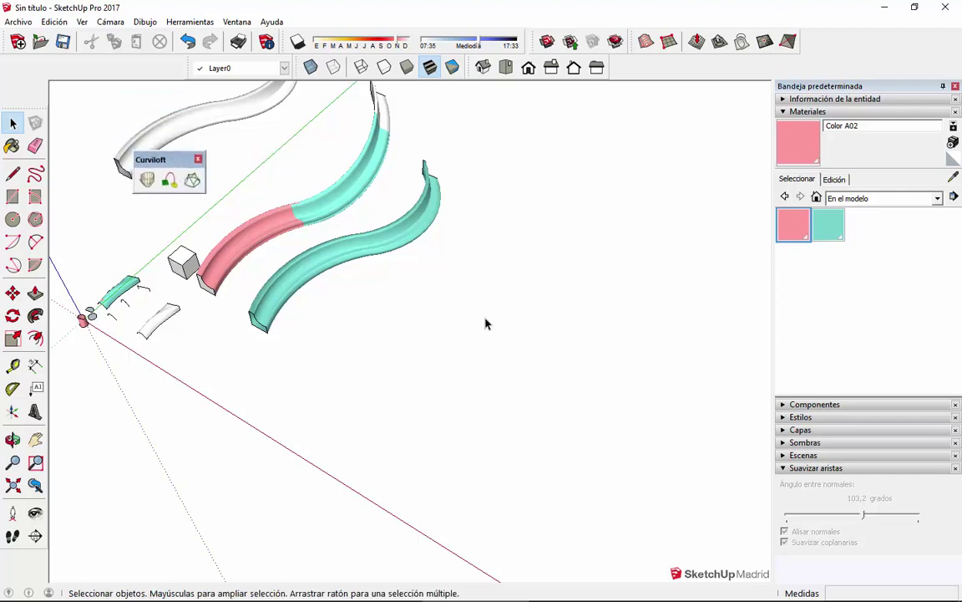
key("r")
left_click(461, 363)
left_click(609, 404)
key("p")
left_click(584, 417)
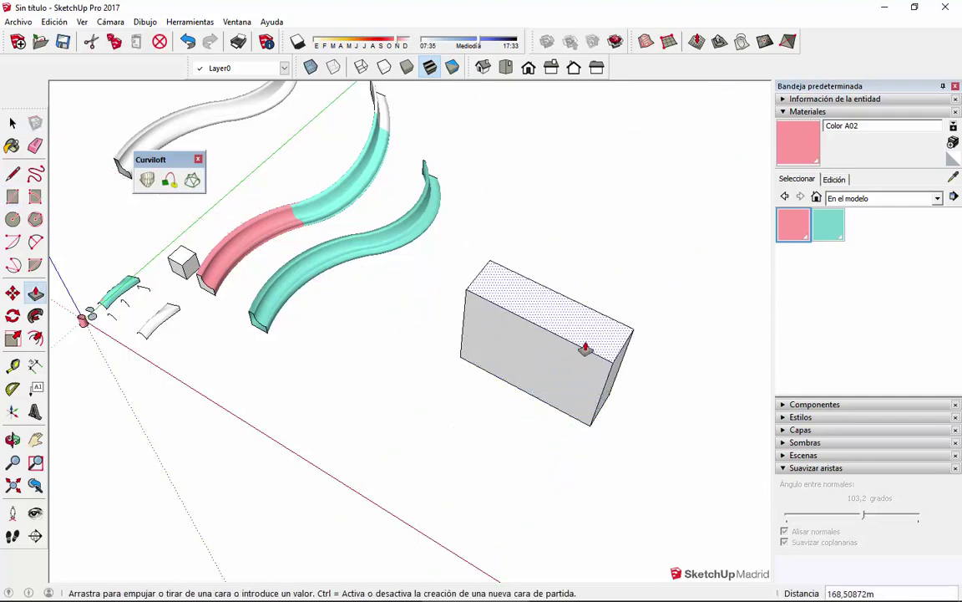
left_click(587, 326)
Delete all of the box except its large front face.
middle_click_drag(605, 433, 509, 311)
scroll(576, 361, "up", 3)
key("a")
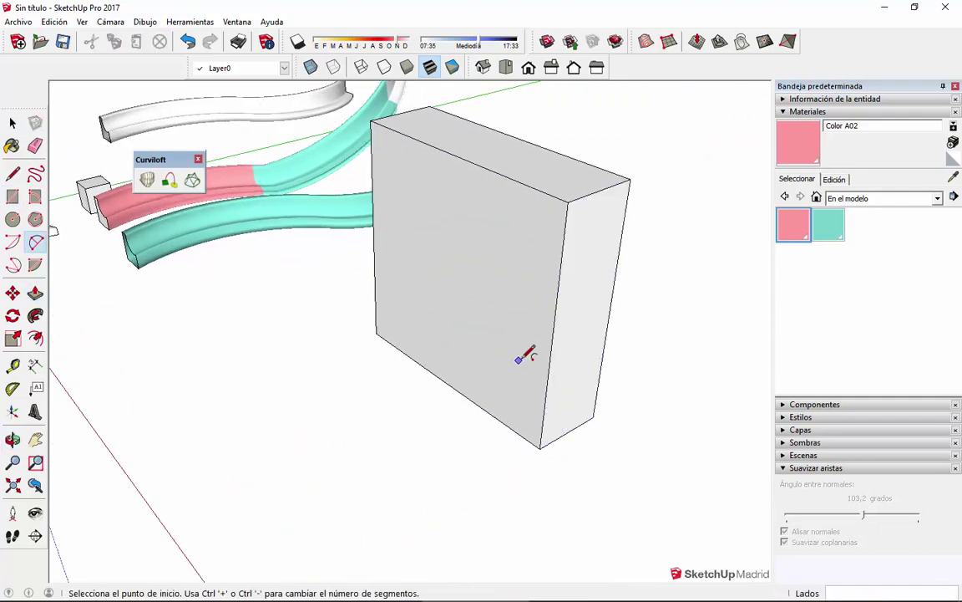
key("space")
triple_click(518, 339)
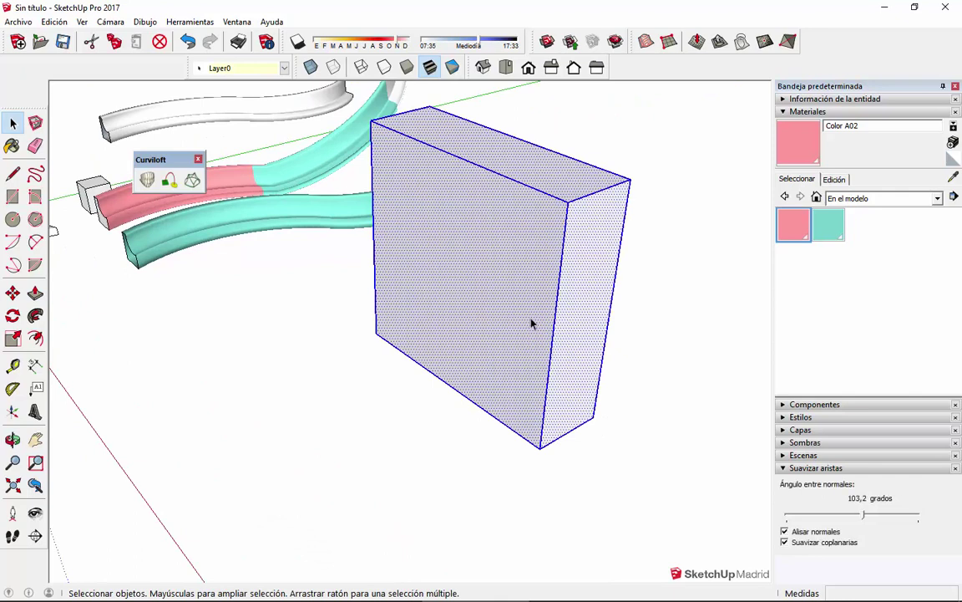
double_click(516, 320, "shift")
key("Delete")
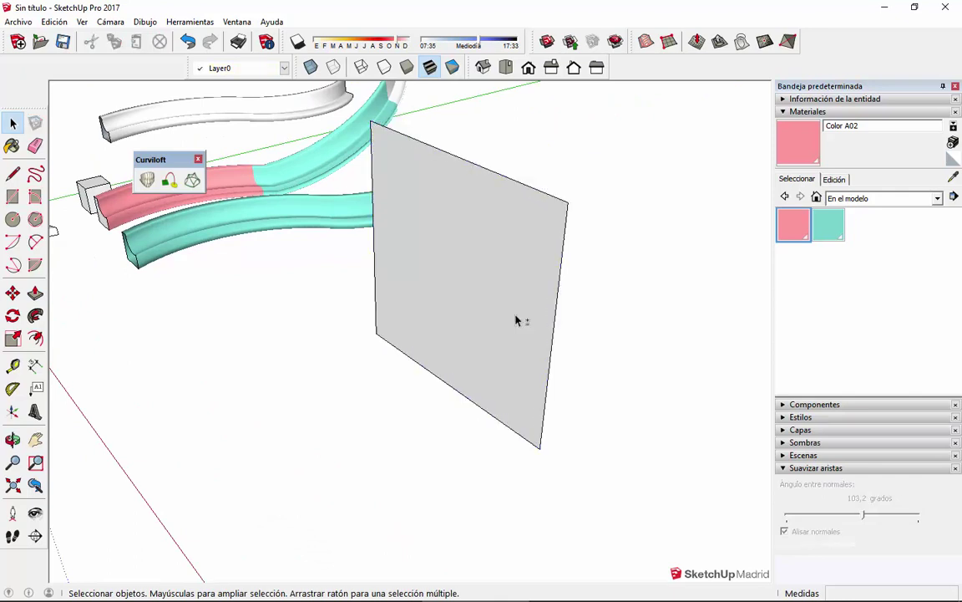
Draw an arc between the two upright edges of the face, bulging out perpendicular to its plane.
middle_click_drag(460, 454, 438, 346)
key("a")
left_click(383, 293)
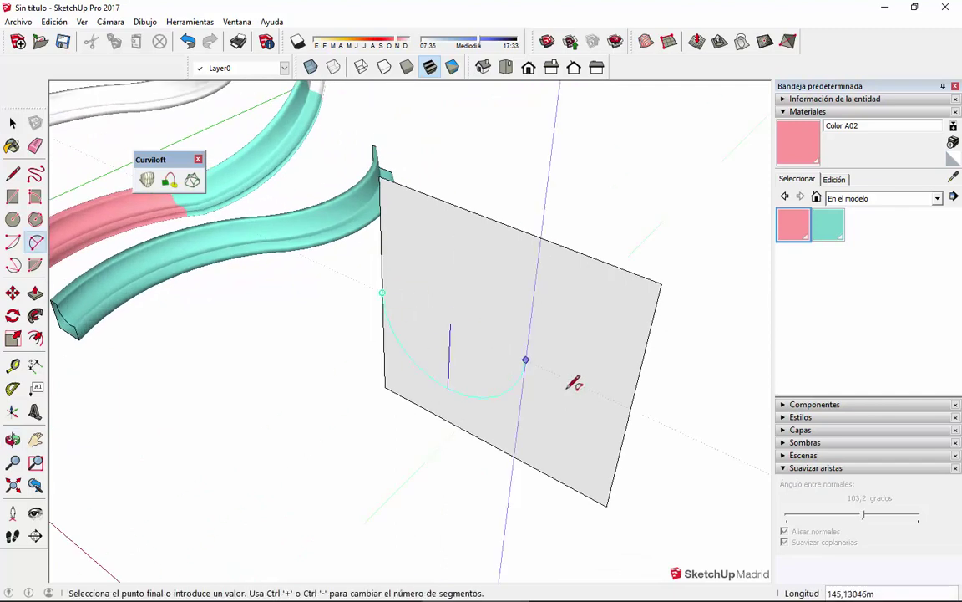
left_click(631, 403)
middle_click_drag(631, 403, 419, 223)
left_click(278, 333)
middle_click_drag(373, 326, 419, 344)
middle_click_drag(493, 332, 389, 315)
key("p")
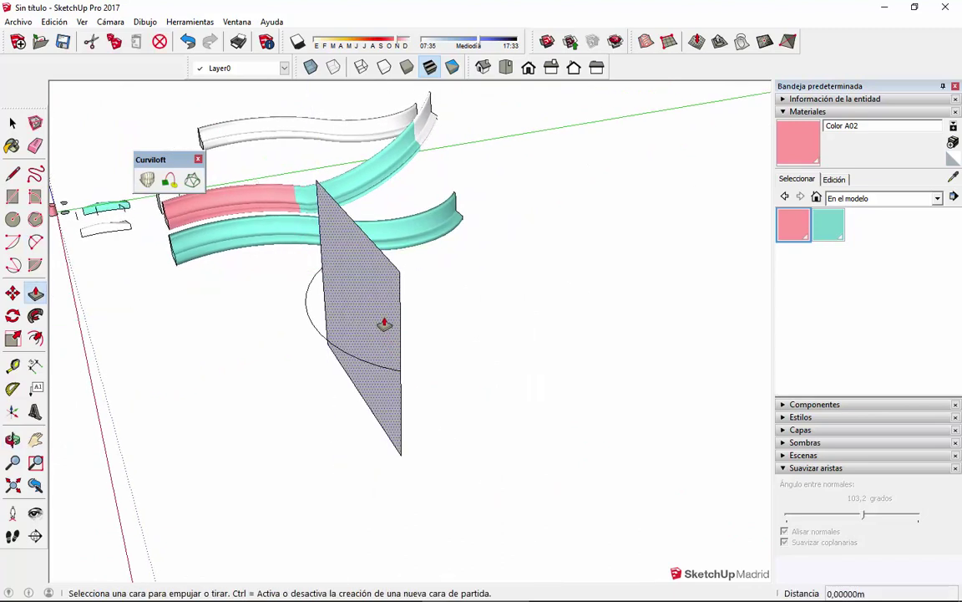
left_click_drag(384, 320, 405, 320)
middle_click_drag(441, 350, 518, 364)
key("ctrl+z")
scroll(400, 408, "up", 2)
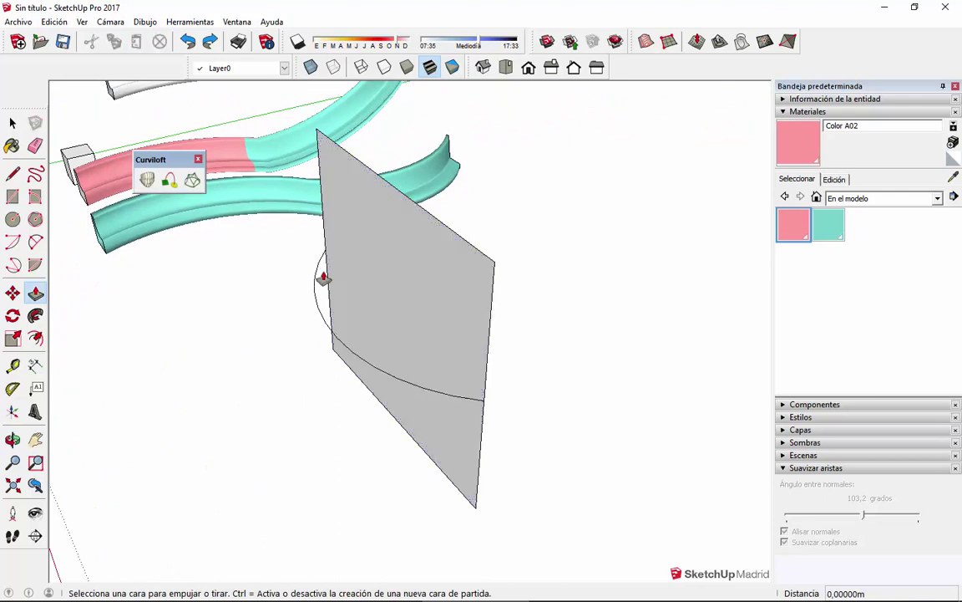
Draw an arc from the midpoint of the face's bottom edge to its top edge, bulging about 50.6 m to meet the first arc.
key("a")
middle_click_drag(376, 393, 406, 351)
middle_click_drag(570, 413, 405, 310)
middle_click_drag(470, 387, 525, 370)
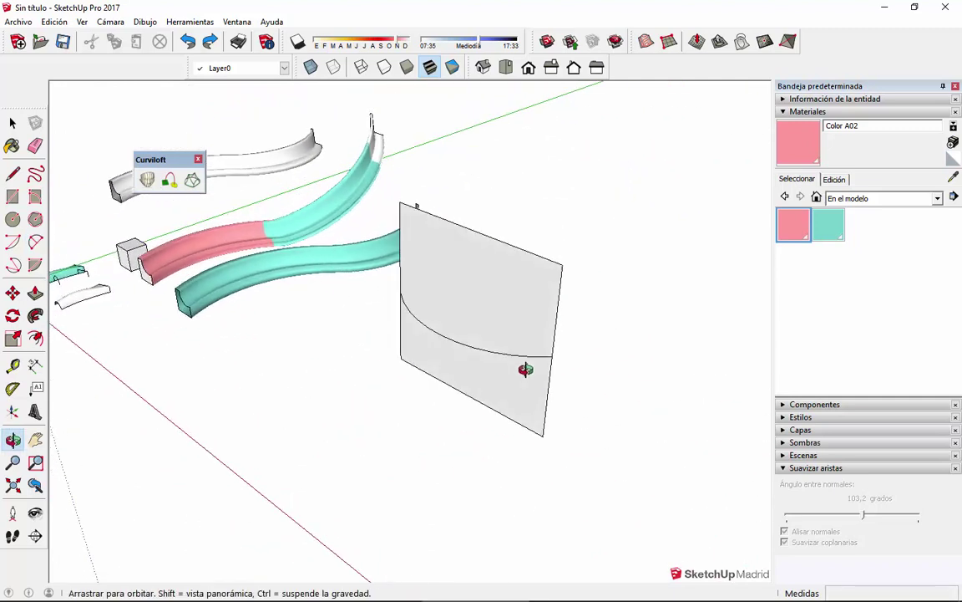
middle_click_drag(412, 301, 350, 265)
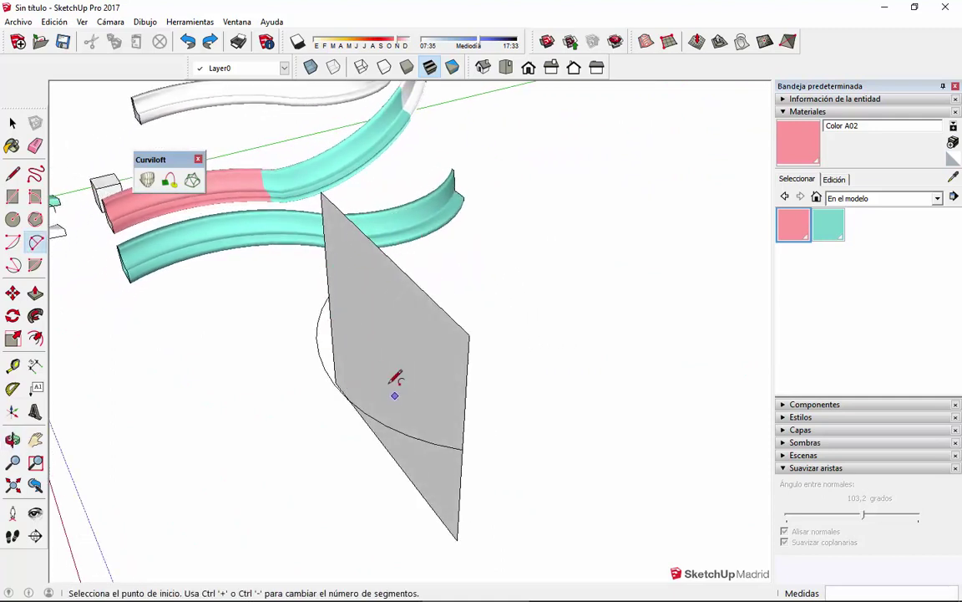
middle_click_drag(397, 351, 421, 353)
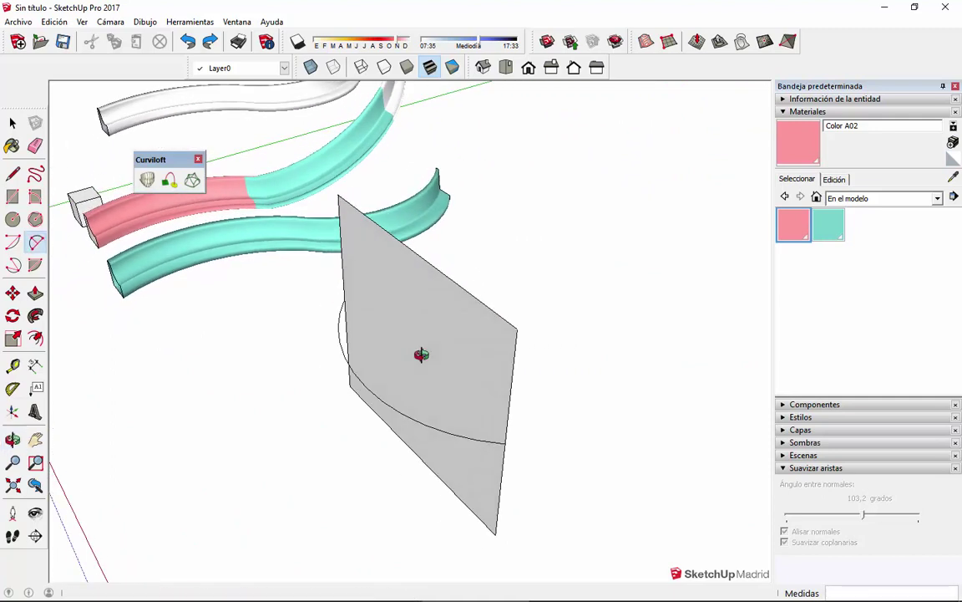
middle_click_drag(306, 321, 339, 320)
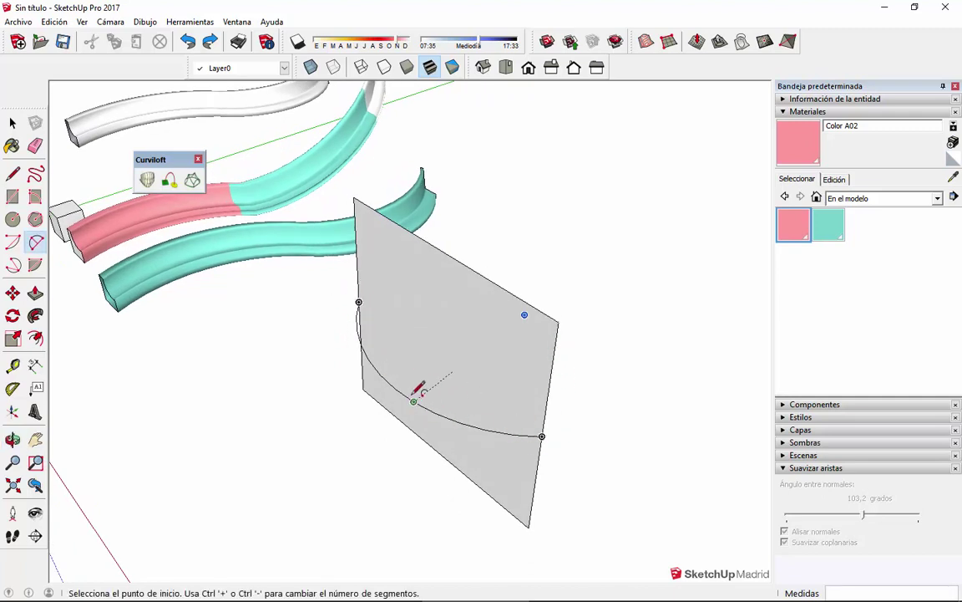
middle_click_drag(361, 291, 426, 332)
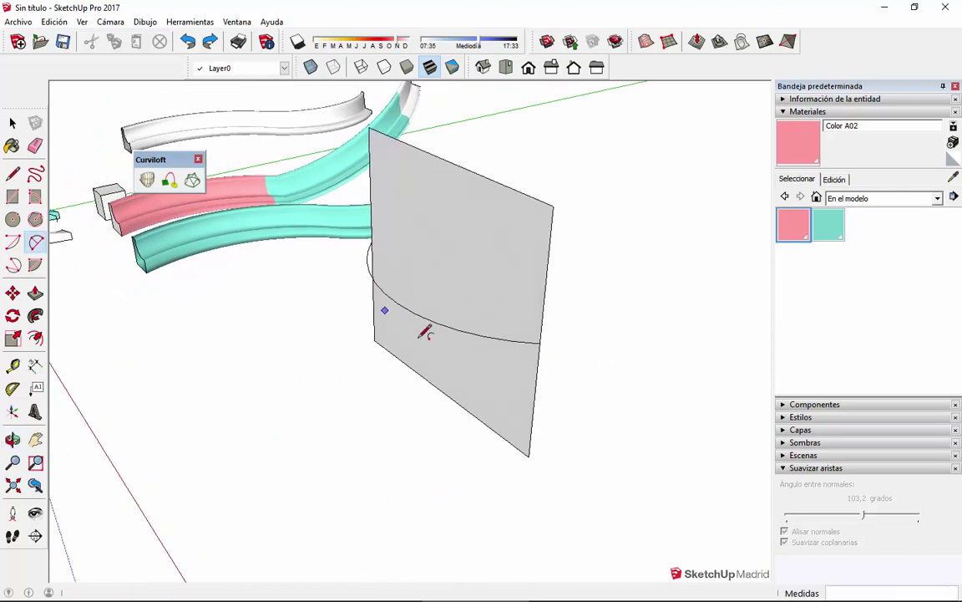
left_click(443, 391)
left_click(449, 161)
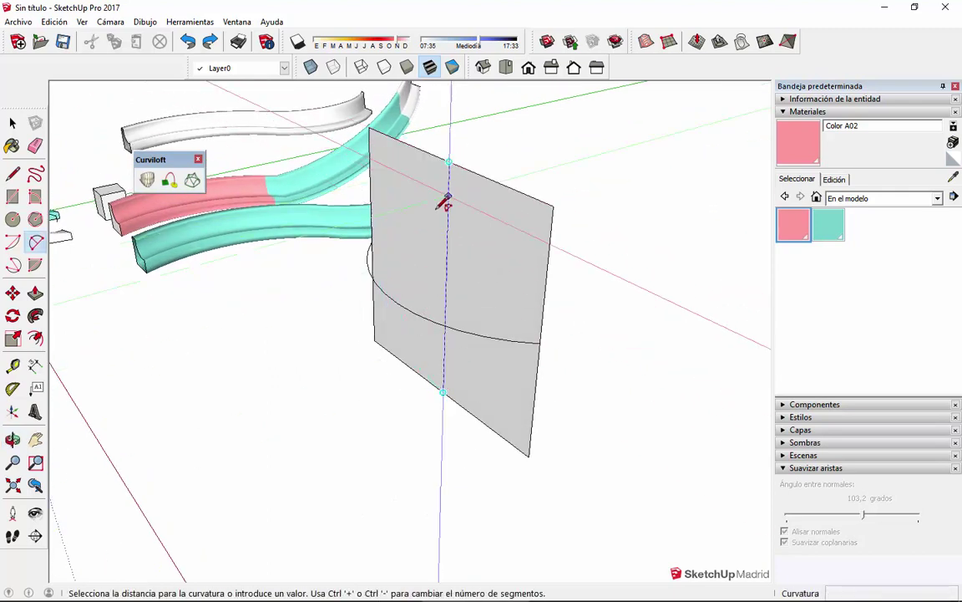
middle_click_drag(399, 273, 301, 279)
scroll(298, 279, "up", 4)
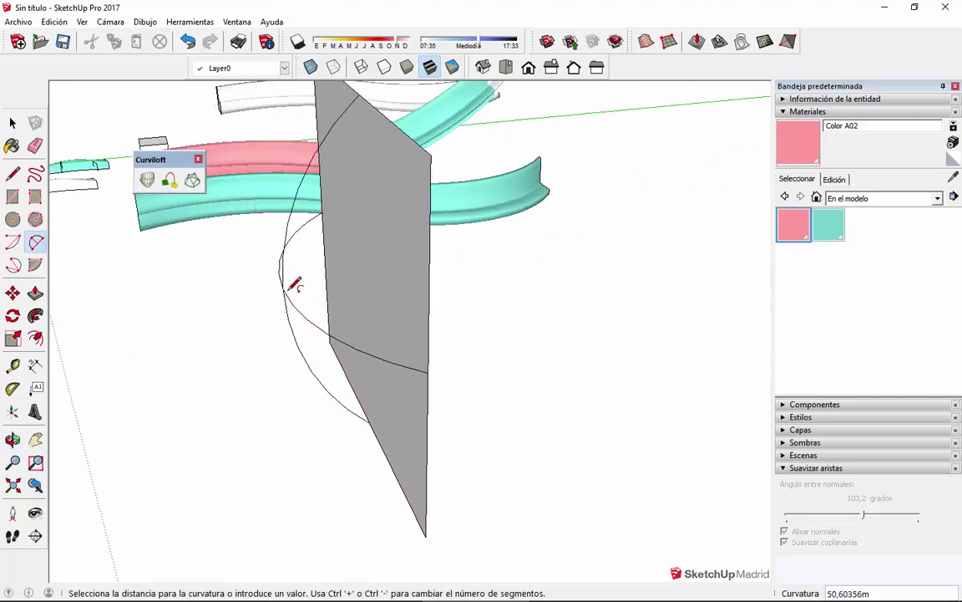
left_click(288, 290)
Try erasing the flat face behind the two arcs and undo the deletion.
key("space")
scroll(327, 302, "down", 4)
middle_click_drag(329, 317, 429, 326)
left_click(429, 325)
key("Delete")
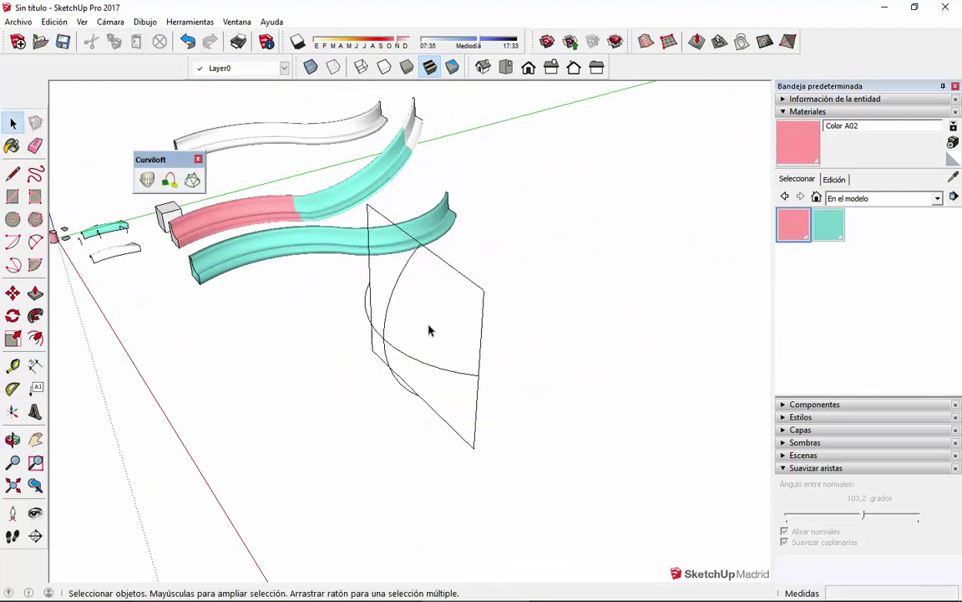
middle_click_drag(217, 230, 548, 358)
triple_click(472, 255)
key("ctrl+z")
Erase the vertical arc that crosses the arc between the upright edges.
middle_click_drag(587, 409, 309, 290)
left_click(347, 326)
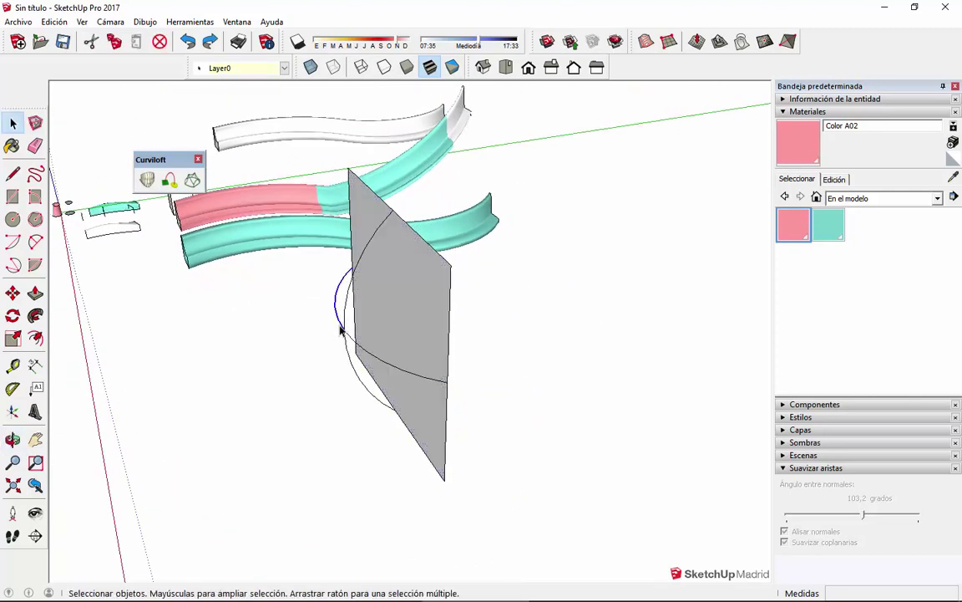
scroll(340, 331, "up", 2)
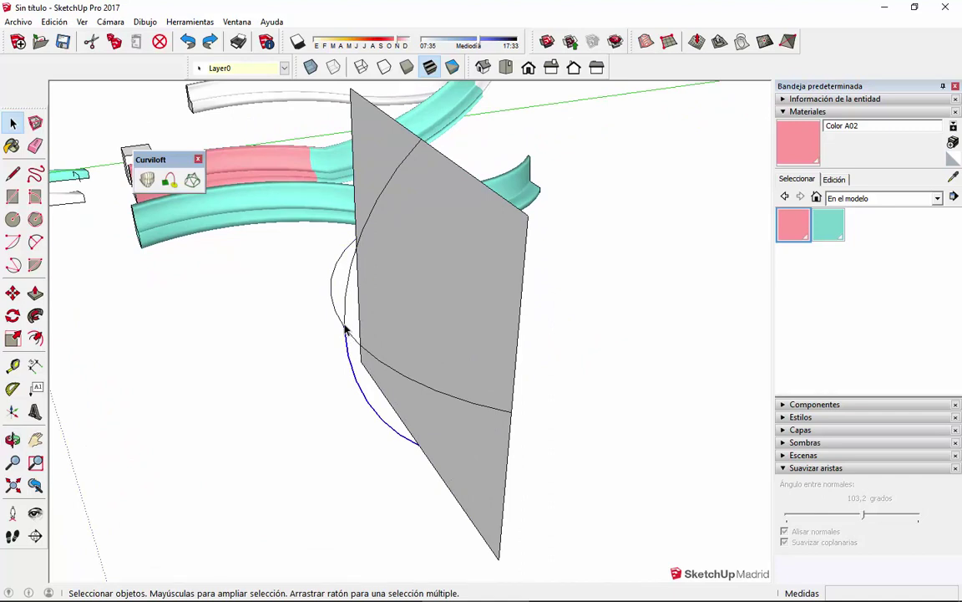
key("Delete")
middle_click_drag(251, 107, 538, 333)
Draw a vertical arc between the midpoints of the face's top and bottom edges, bulging about 50.6 m to the first arc's midpoint.
key("a")
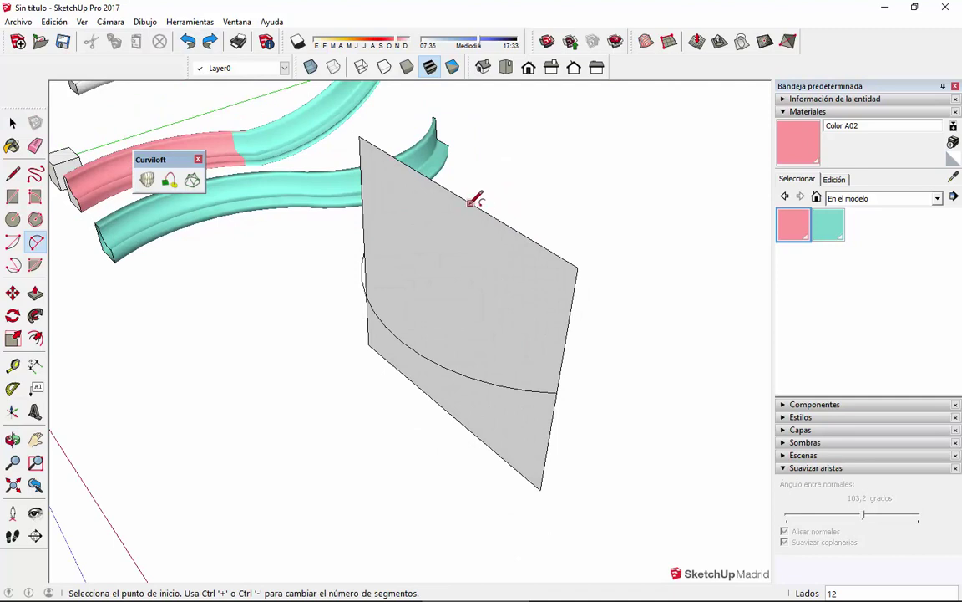
left_click(457, 194)
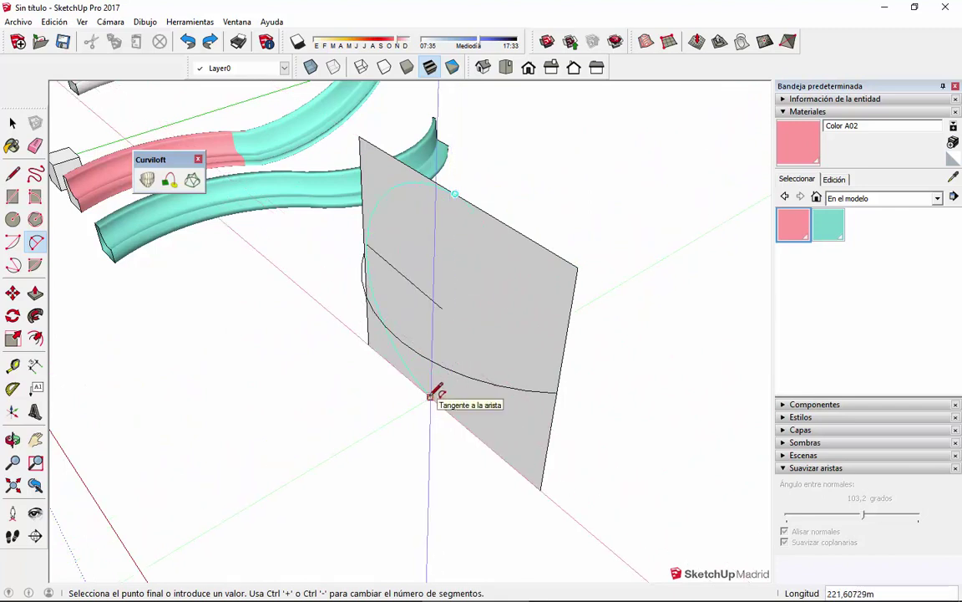
left_click(447, 406)
middle_click_drag(460, 393, 242, 313)
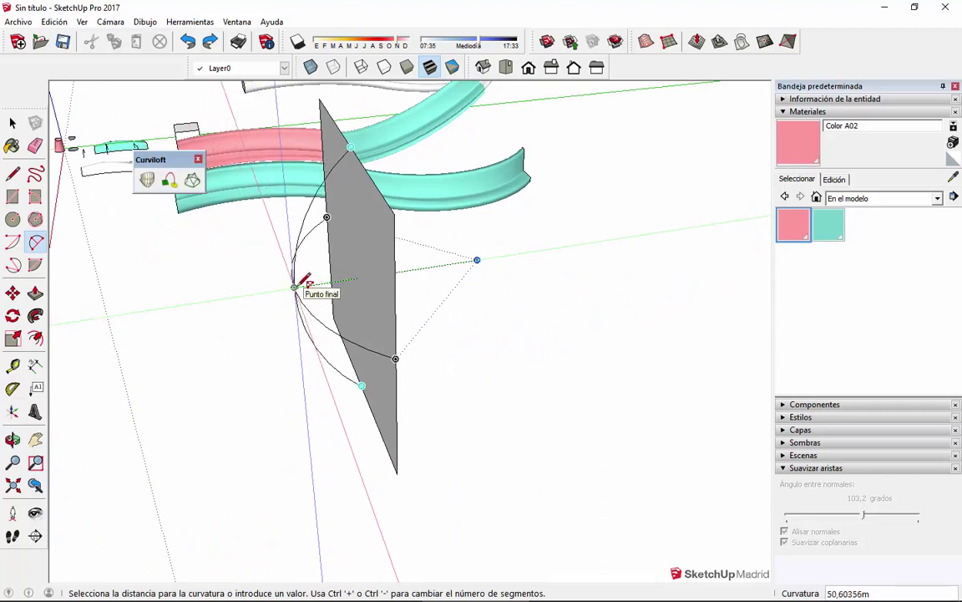
left_click(305, 283)
middle_click_drag(307, 279, 323, 323)
Erase the flat face between the edges and select the remaining frame edges with the two crossing arcs.
key("space")
left_click(548, 318)
key("Delete")
left_click_drag(281, 196, 525, 412)
middle_click_drag(525, 411, 360, 244)
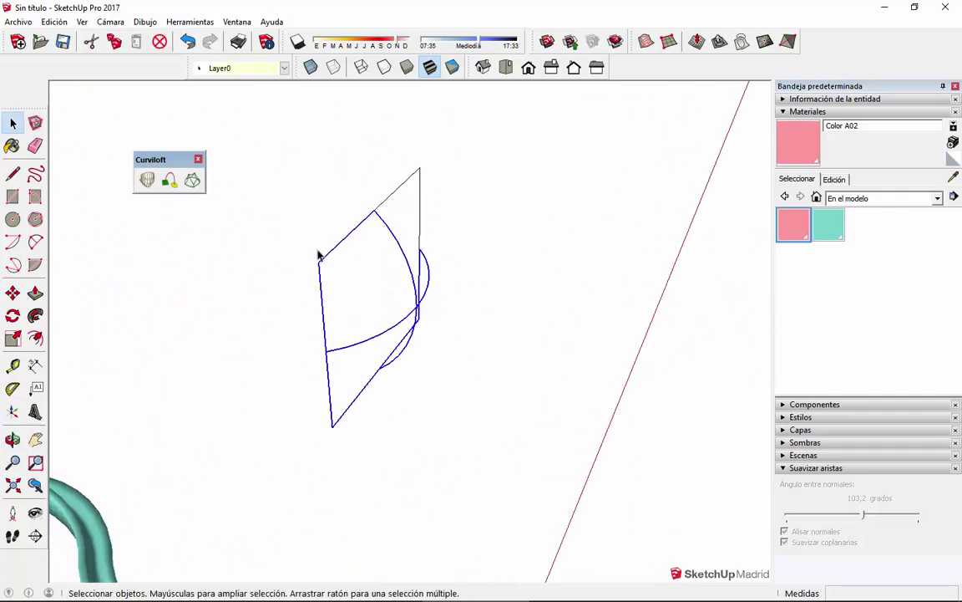
middle_click_drag(400, 357, 368, 367)
Draw a long narrow rectangle on the ground beside the arc frame and pull it up about 287 m into an upright slab.
key("r")
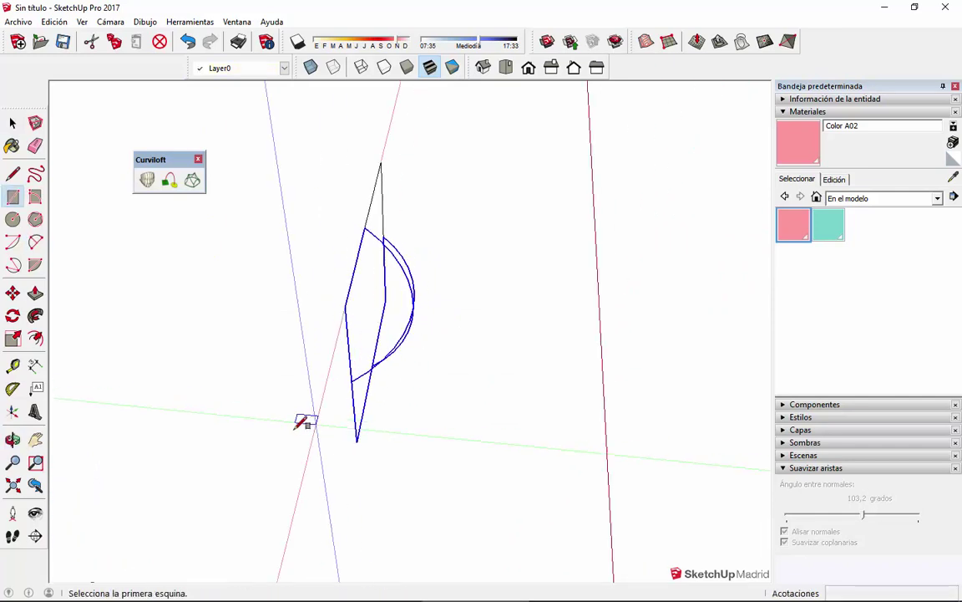
left_click(264, 440)
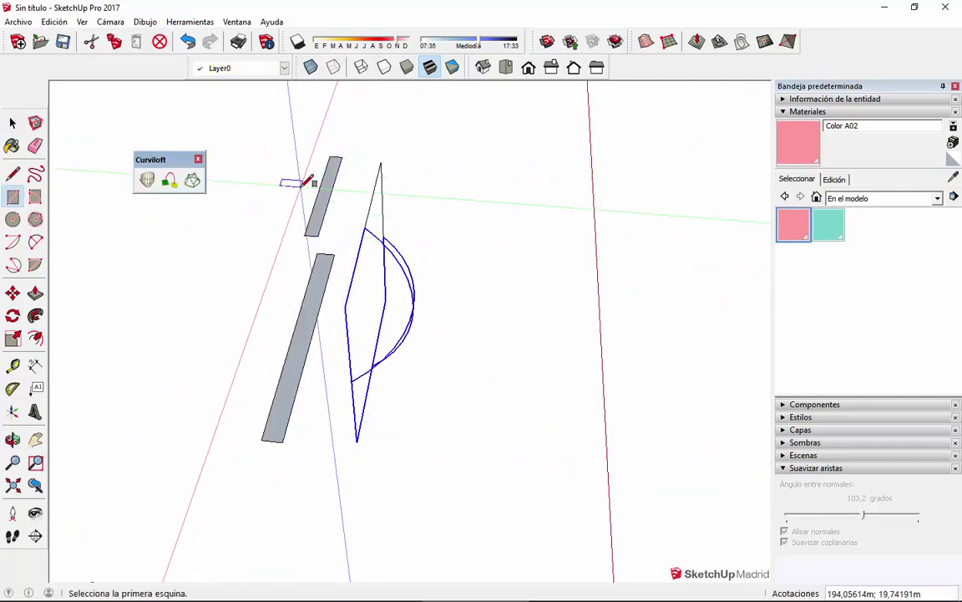
key("ctrl+z")
key("p")
left_click(315, 312)
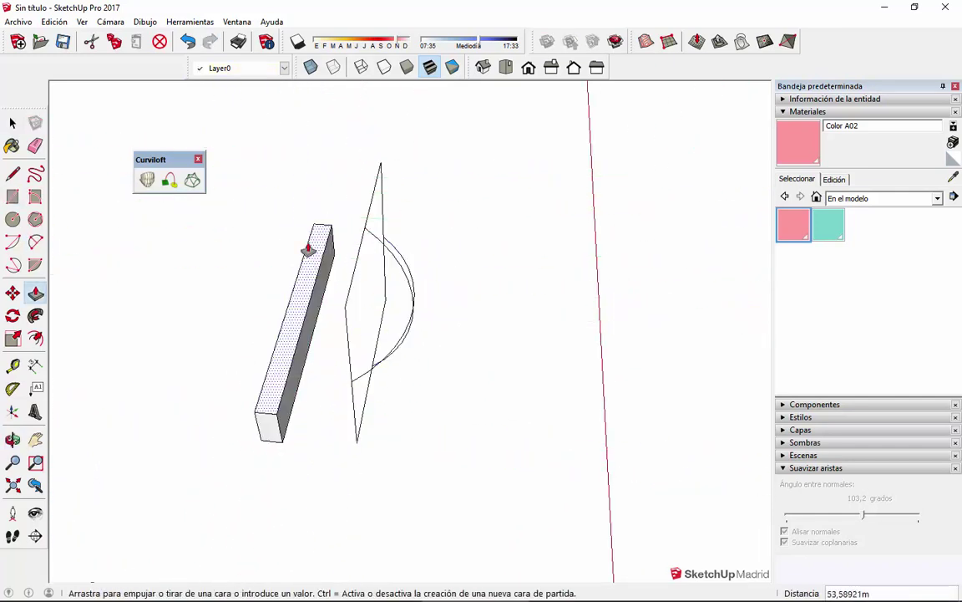
left_click(297, 308)
middle_click_drag(296, 307, 217, 327)
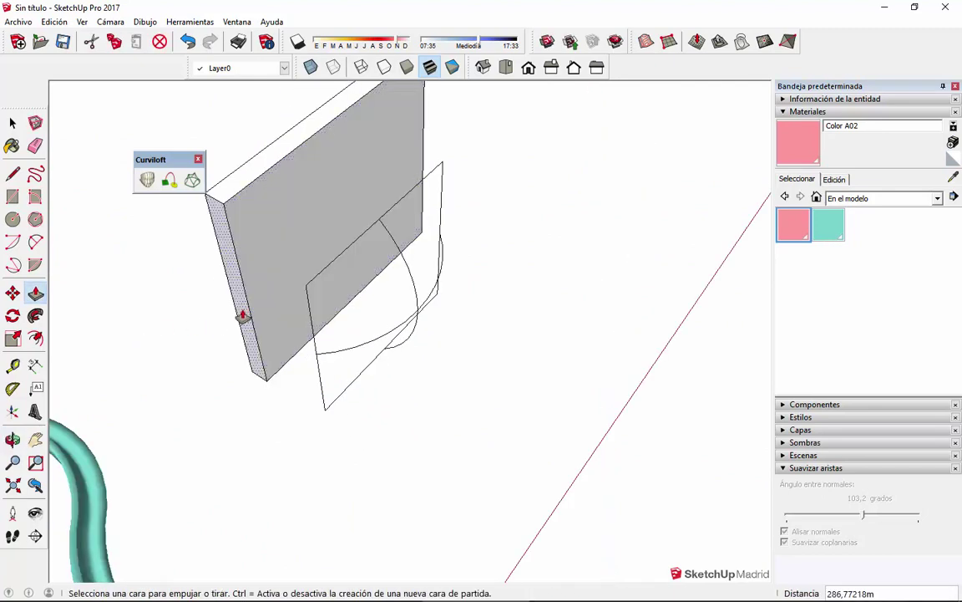
Select the rectangular frame with its crossing arcs and generate a surface over it with Curviloft's Skinning.
key("space")
middle_click_drag(372, 458, 576, 328)
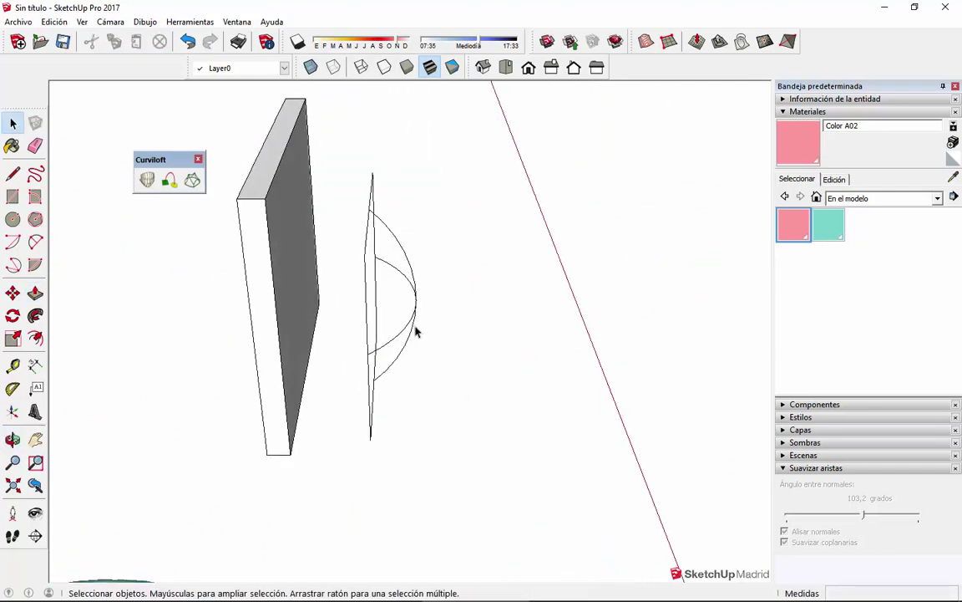
middle_click_drag(417, 332, 387, 219)
middle_click_drag(404, 313, 282, 373)
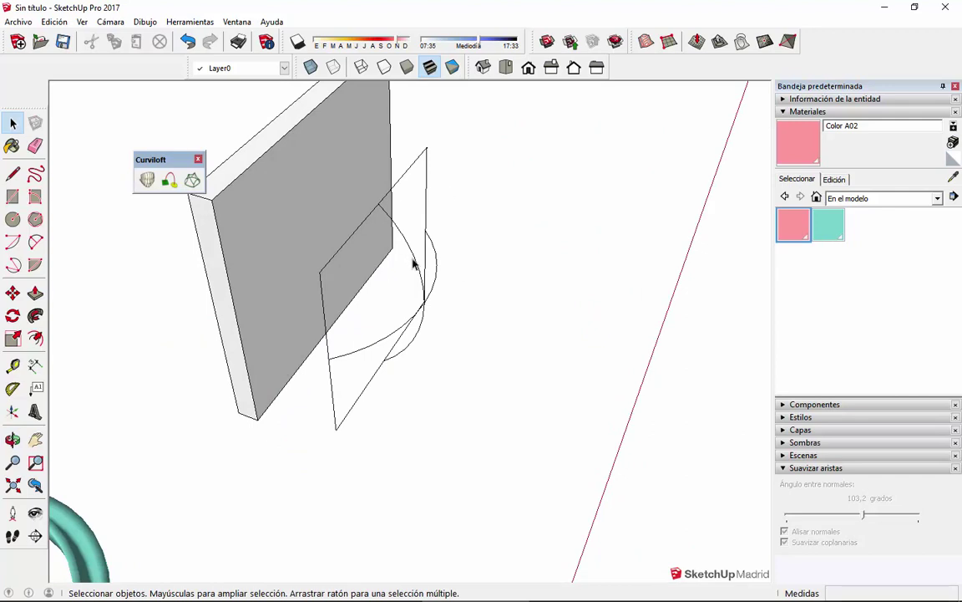
middle_click_drag(423, 308, 260, 334)
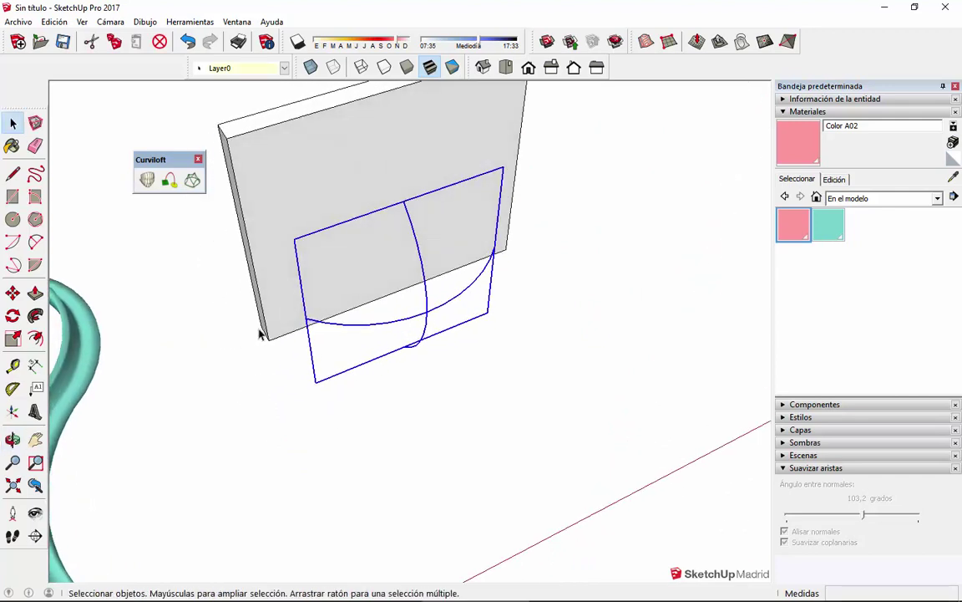
left_click(193, 181)
middle_click_drag(466, 195, 568, 195)
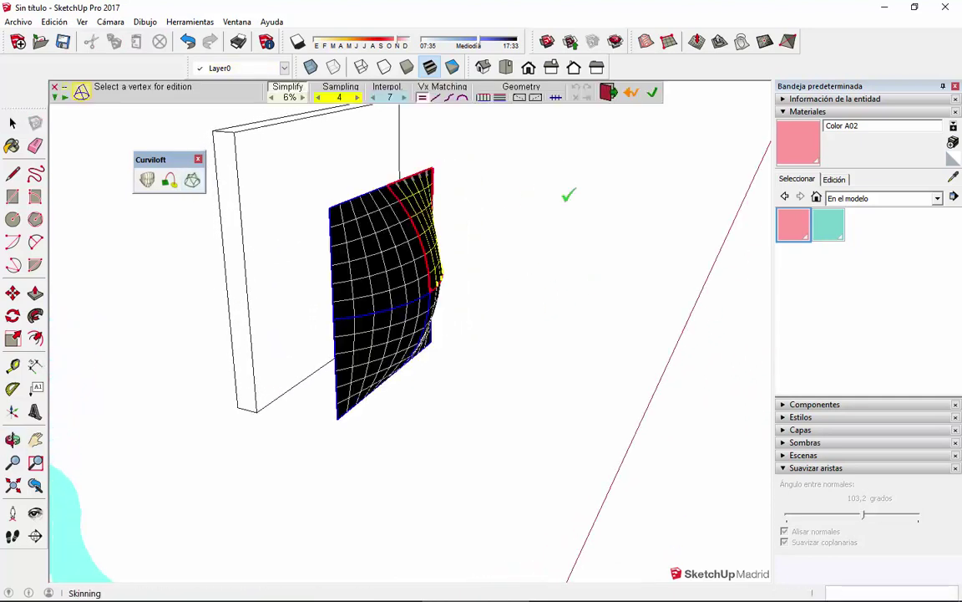
left_click(656, 94)
Paint the skinned surface with Color A08.
left_click(837, 219)
left_click(390, 256)
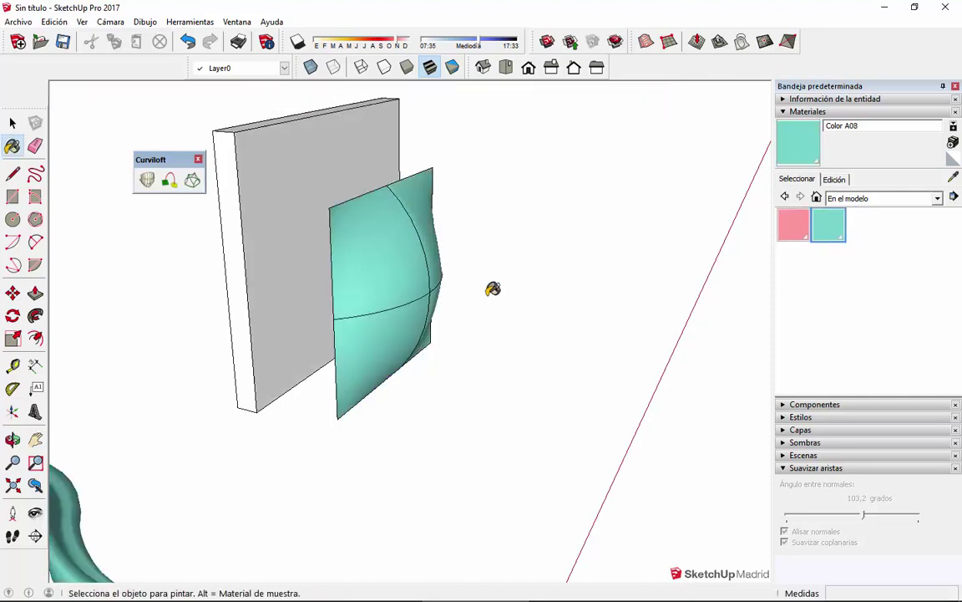
middle_click_drag(492, 288, 418, 330)
Move the skinned panel along the red axis, clear of its arc frame.
key("space")
left_click(430, 345)
scroll(436, 368, "down", 2)
key("m")
left_click(444, 388)
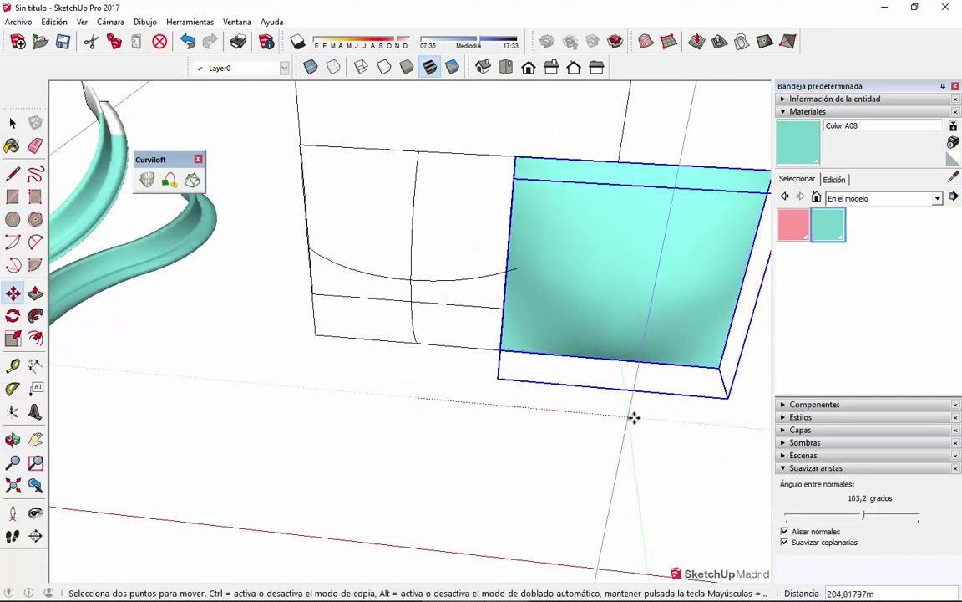
middle_click_drag(654, 417, 383, 378)
left_click_drag(383, 378, 436, 391)
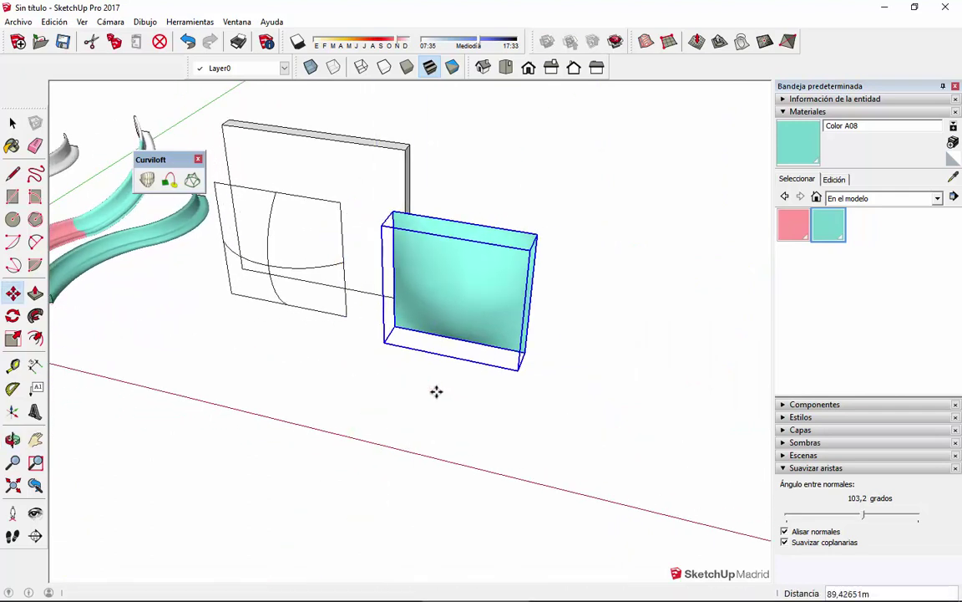
Examine the bulging shape of the separated panel from several angles.
key("space")
scroll(489, 329, "up", 4)
left_click(614, 403)
middle_click_drag(614, 406, 453, 501)
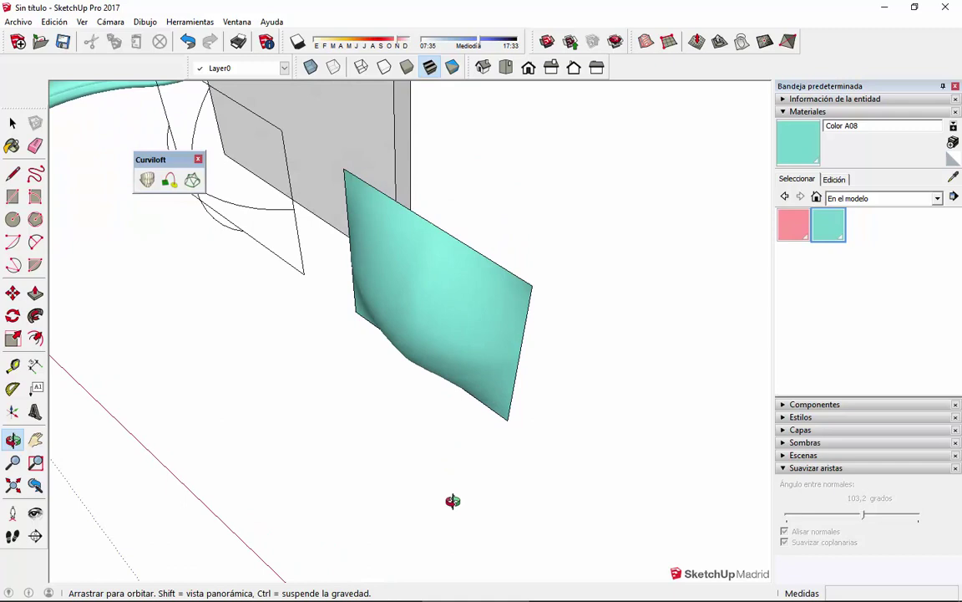
key("space")
scroll(454, 333, "up", 3)
scroll(454, 333, "down", 4)
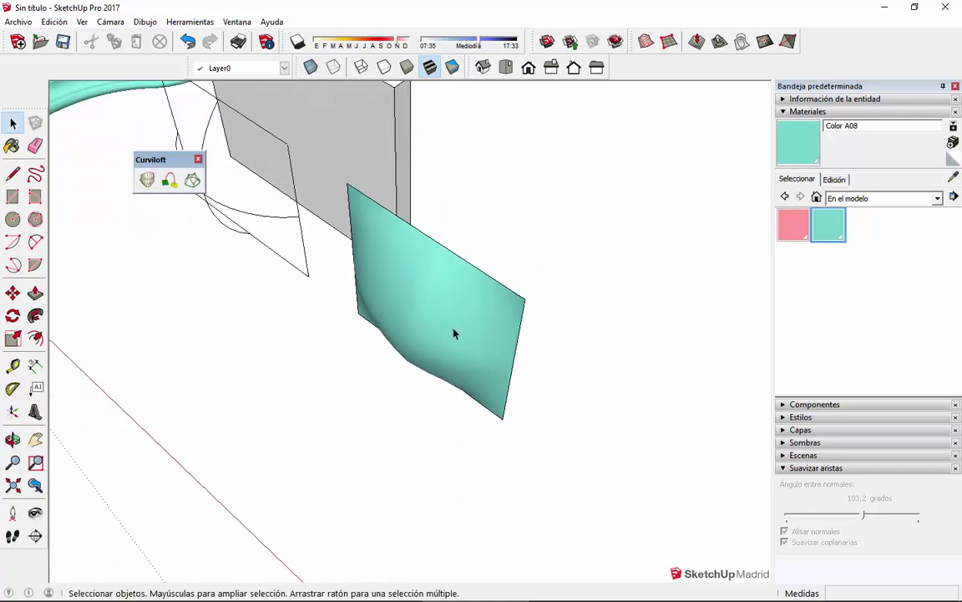
Convert the skinned panel into a component.
left_click(464, 354)
middle_click_drag(464, 354, 428, 286)
key("m")
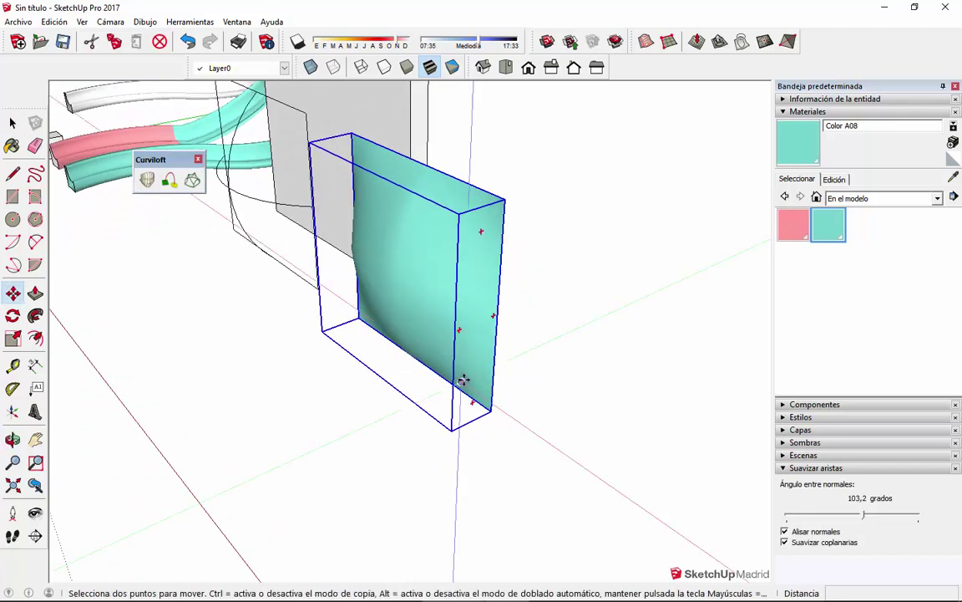
key("space")
right_click(480, 365)
left_click(547, 456)
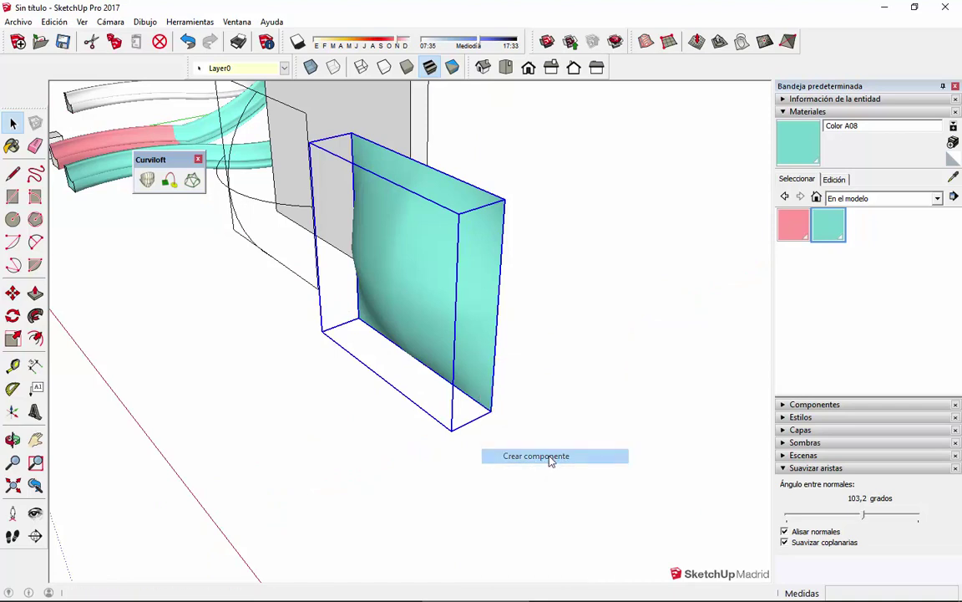
type("m")
left_click(506, 404)
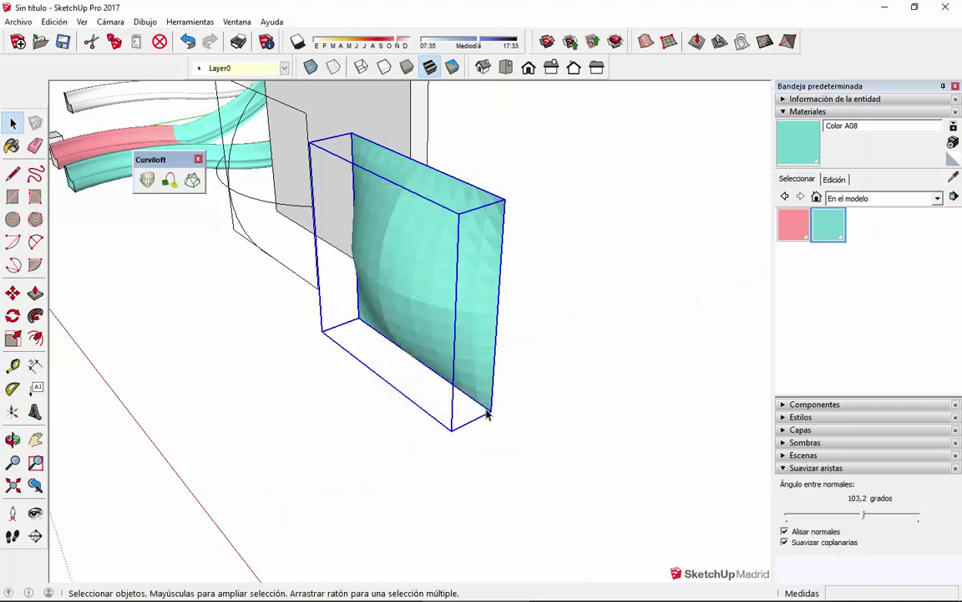
Copy the panel component straight up from its lower corner to its upper corner, directly above the original.
middle_click_drag(490, 419, 499, 422)
key("m")
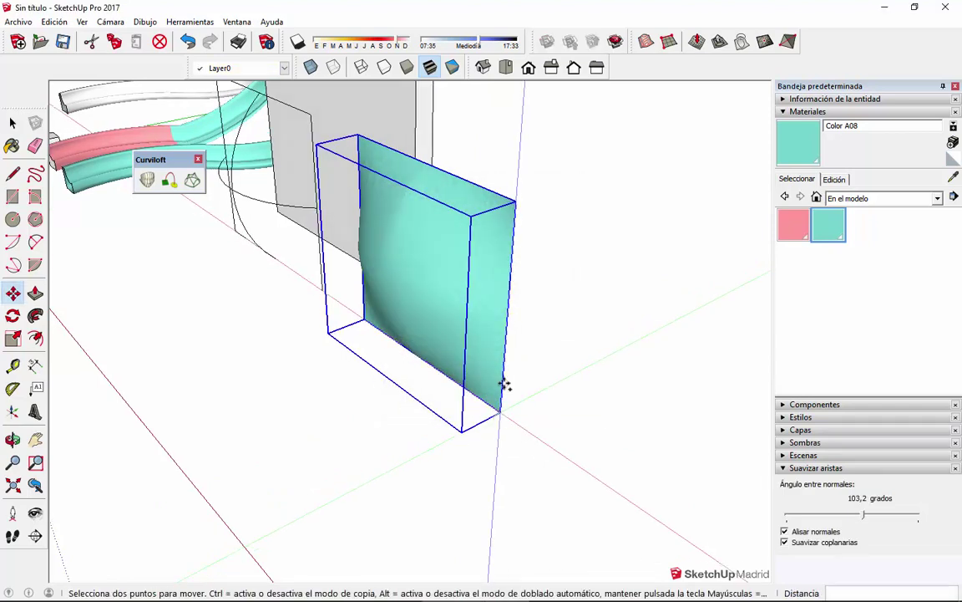
key("ctrl")
left_click(500, 411)
left_click(515, 202)
Copy the upper panel about 231 m further up, corner to corner, to make a stack of three.
scroll(512, 217, "down", 4)
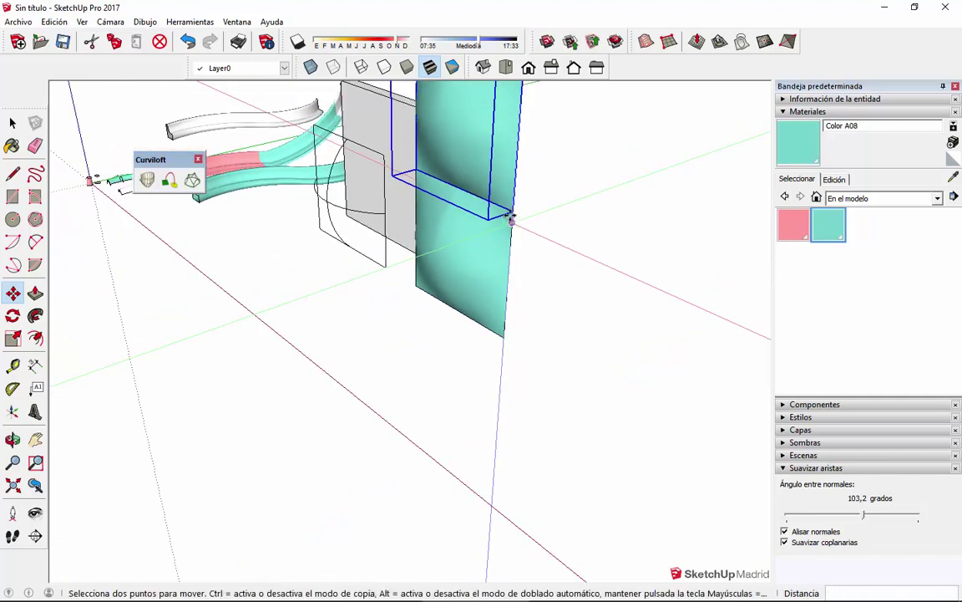
middle_click_drag(510, 211, 508, 291, "shift")
key("ctrl")
left_click(506, 305)
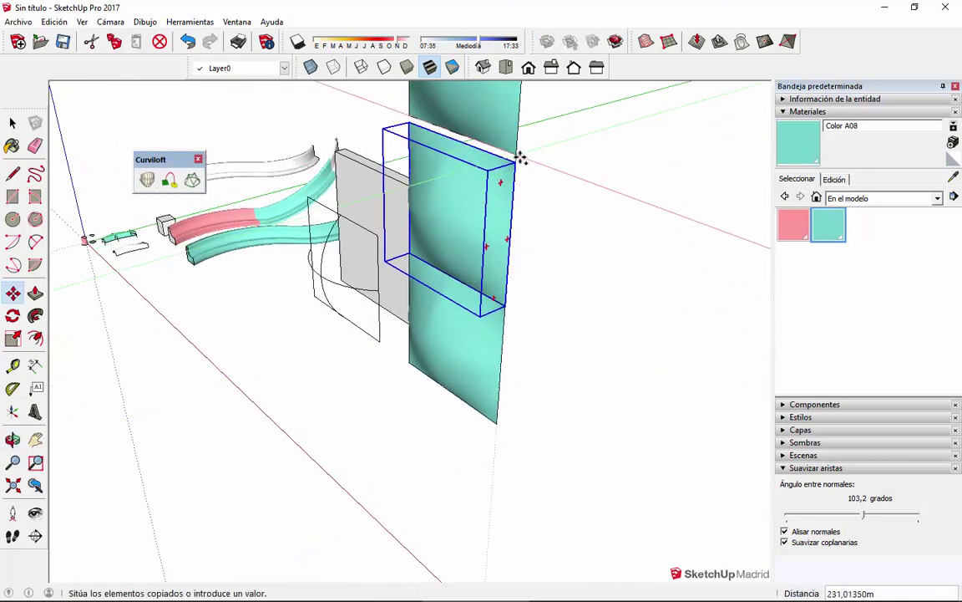
left_click(519, 162)
key("space")
Select the three stacked panels, copy them one panel width along the red axis and multiply the copy into a long wall.
middle_click_drag(462, 232, 651, 414)
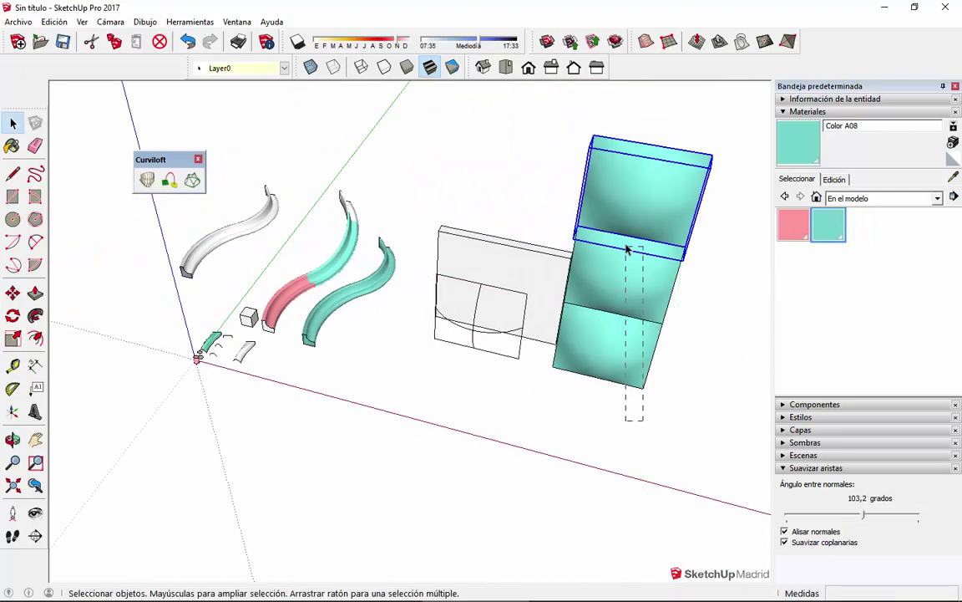
left_click(630, 249)
left_click(651, 220, "shift")
middle_click_drag(651, 220, 369, 279)
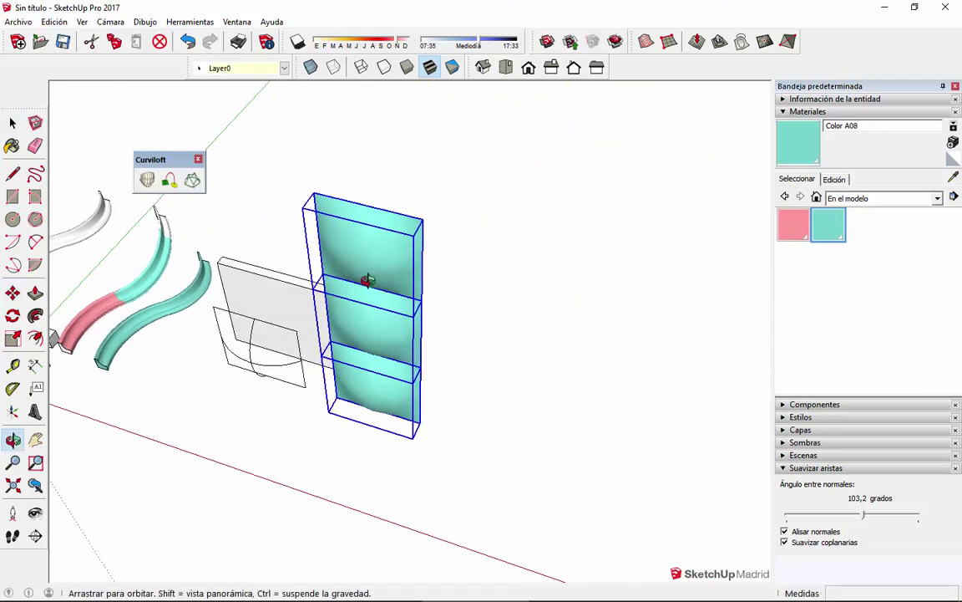
key("m")
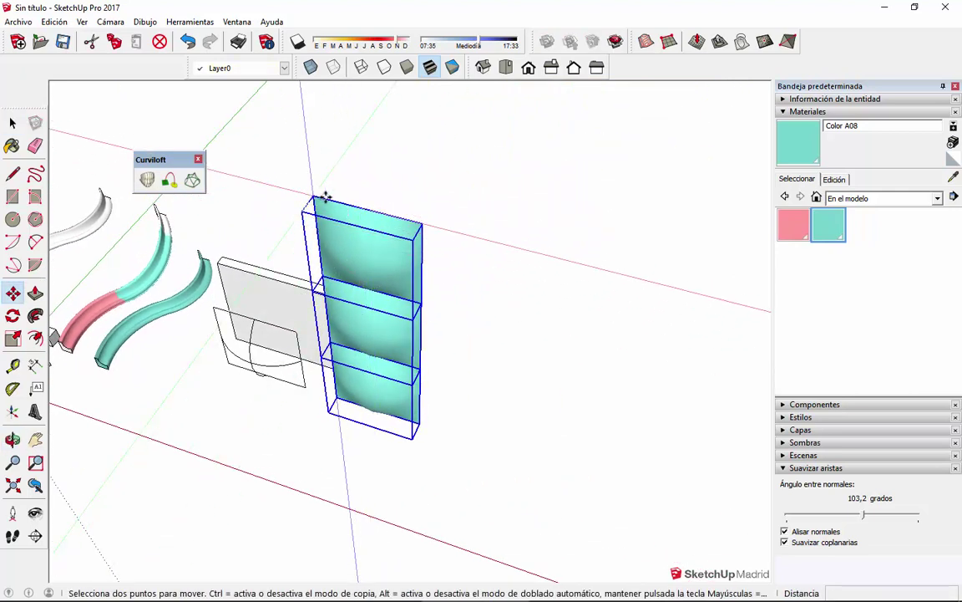
key("ctrl")
left_click(326, 196)
left_click(424, 223)
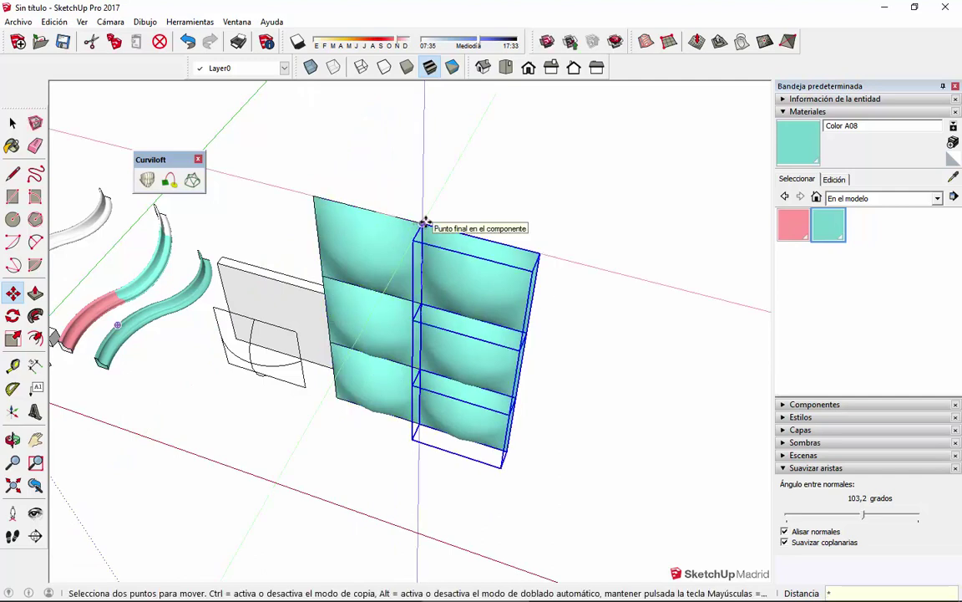
key("Return")
key("space")
scroll(425, 223, "down", 4)
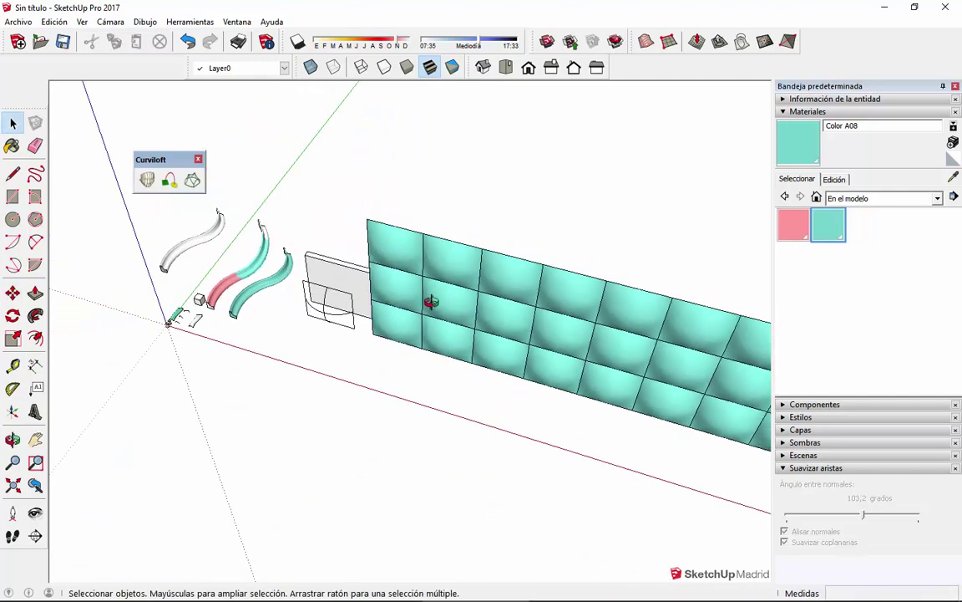
Open one panel component of the wall for editing and try scaling its geometry along the green axis.
middle_click_drag(432, 304, 833, 154)
scroll(488, 239, "up", 5)
middle_click_drag(488, 240, 494, 271)
scroll(645, 205, "up", 3)
left_click(490, 279)
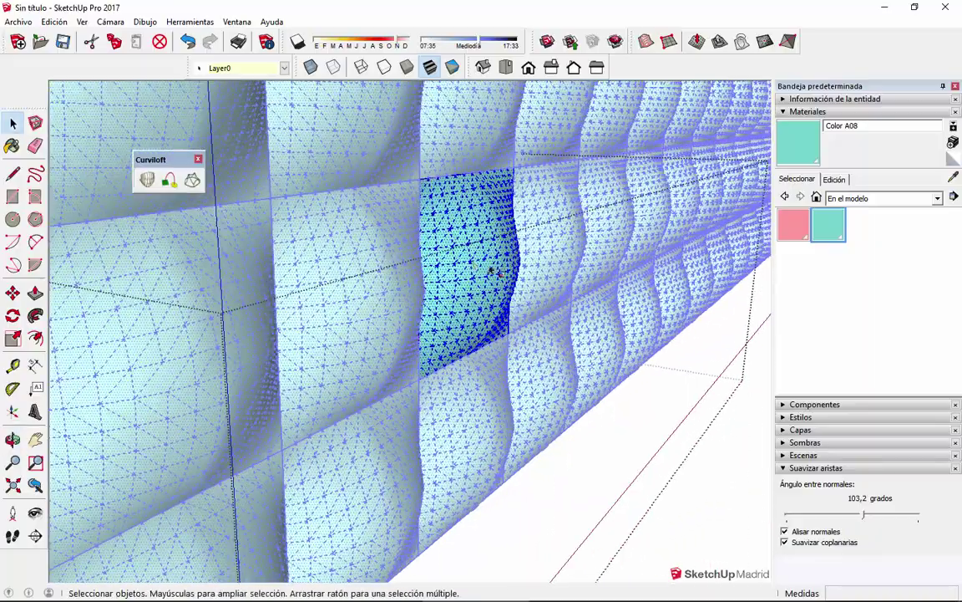
key("s")
left_click_drag(503, 268, 469, 266)
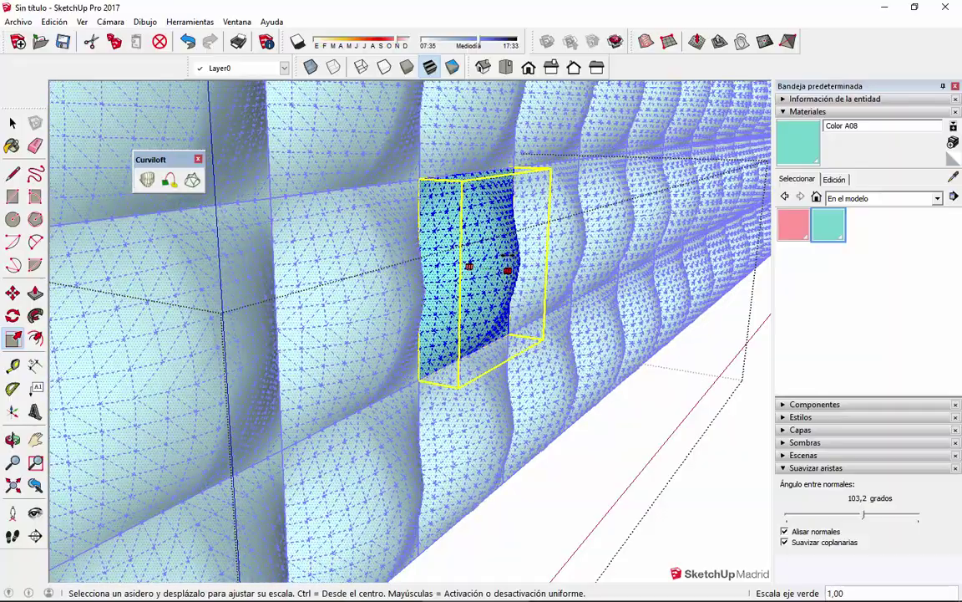
Leave the component and examine the whole wall of bulging panels from several angles.
scroll(533, 290, "down", 3)
middle_click_drag(534, 291, 472, 322)
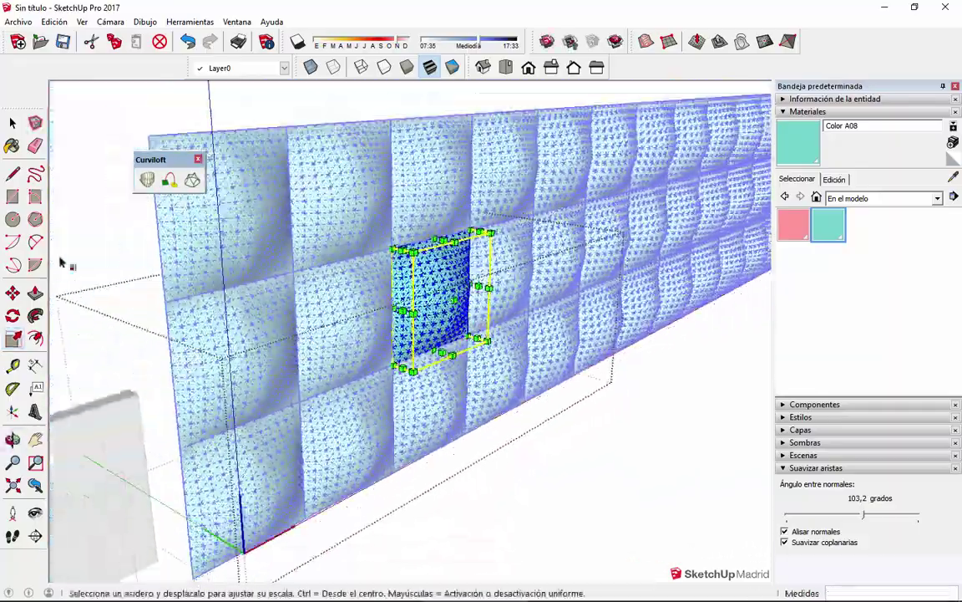
scroll(62, 300, "down", 2)
middle_click_drag(356, 305, 523, 360)
scroll(537, 360, "down", 2)
key("space")
scroll(564, 384, "down", 3)
middle_click_drag(612, 372, 375, 359)
middle_click_drag(477, 380, 316, 394)
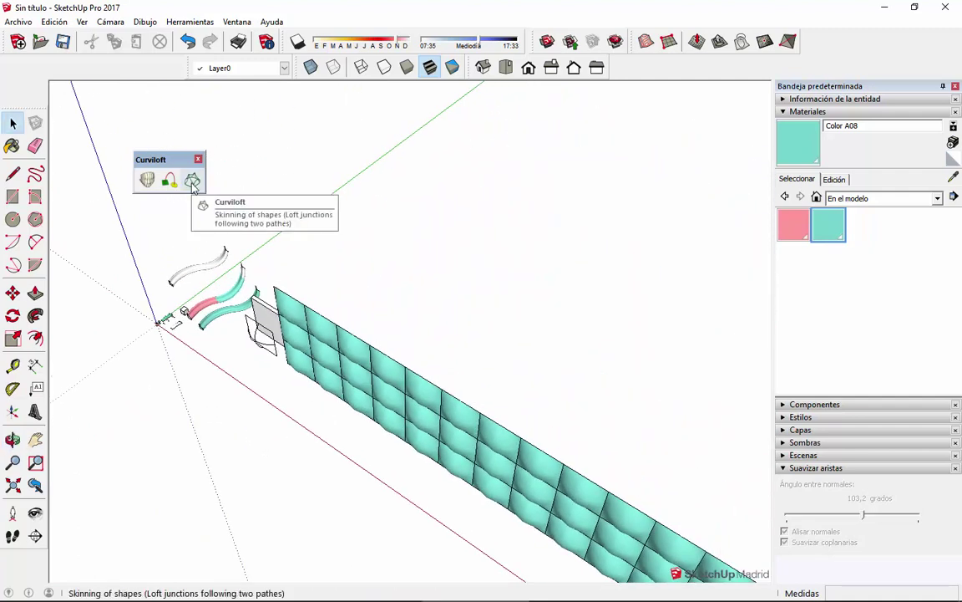
Draw a large rectangle on the ground behind the panel wall.
key("r")
left_click(391, 242)
left_click(567, 228)
middle_click_drag(567, 228, 532, 269)
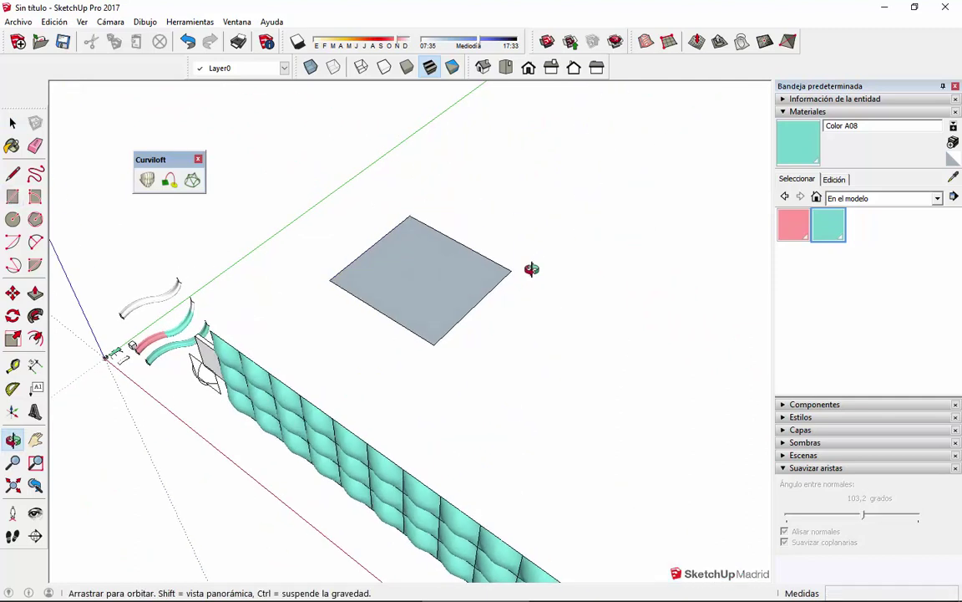
scroll(519, 270, "up", 5)
middle_click_drag(485, 297, 489, 286)
key("l")
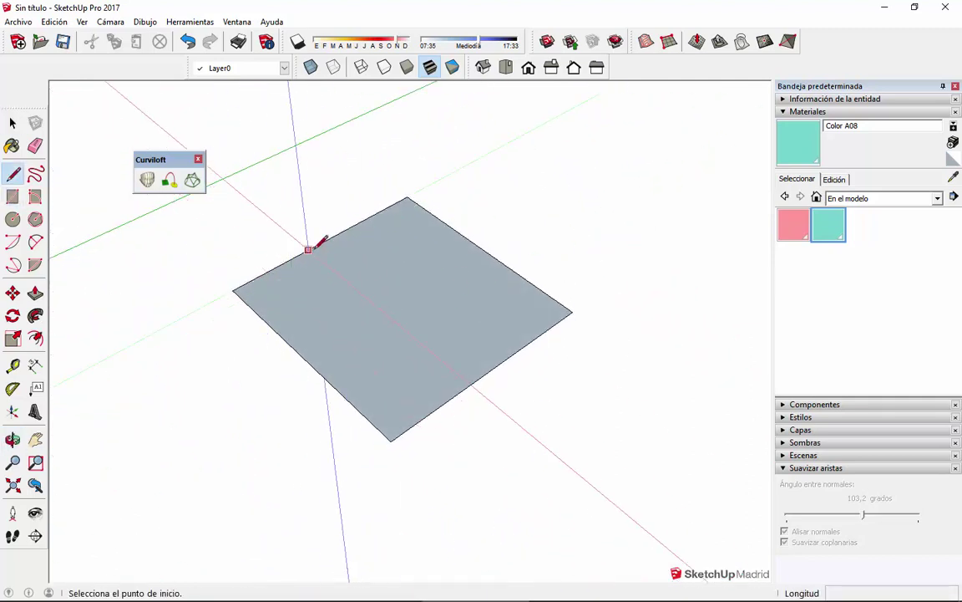
middle_click_drag(316, 242, 354, 258)
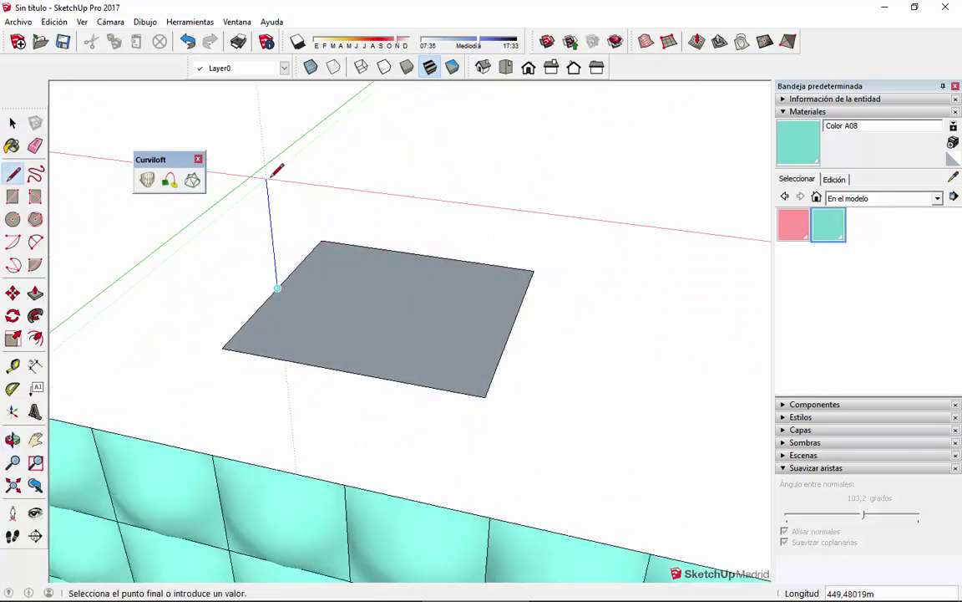
key("space")
middle_click_drag(276, 171, 321, 330)
Try offsetting the ground rectangle's outline inward twice, and undo both offsets.
left_click(358, 277)
middle_click_drag(359, 278, 280, 295)
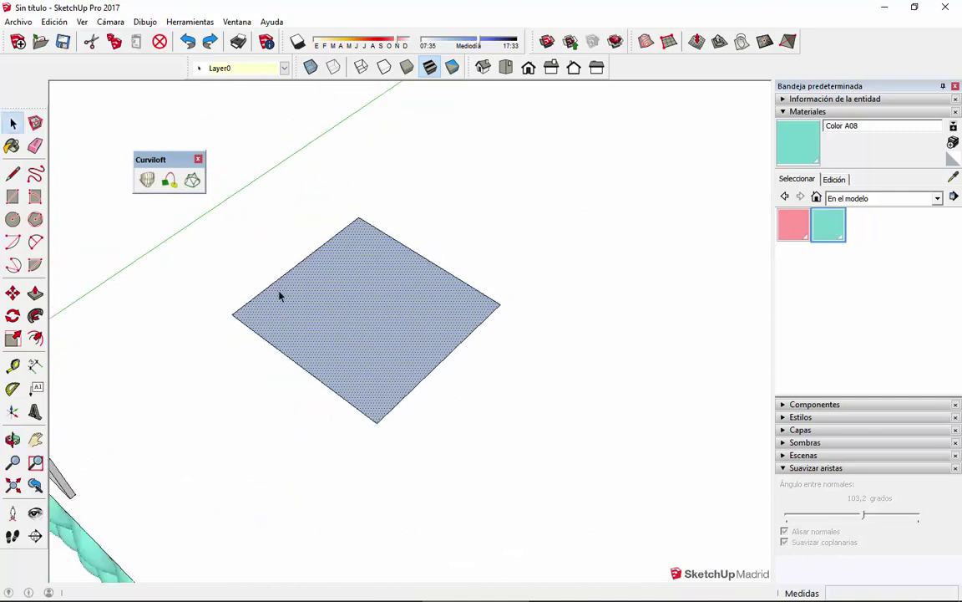
scroll(280, 294, "up", 2)
key("f")
left_click(282, 270)
left_click(338, 286)
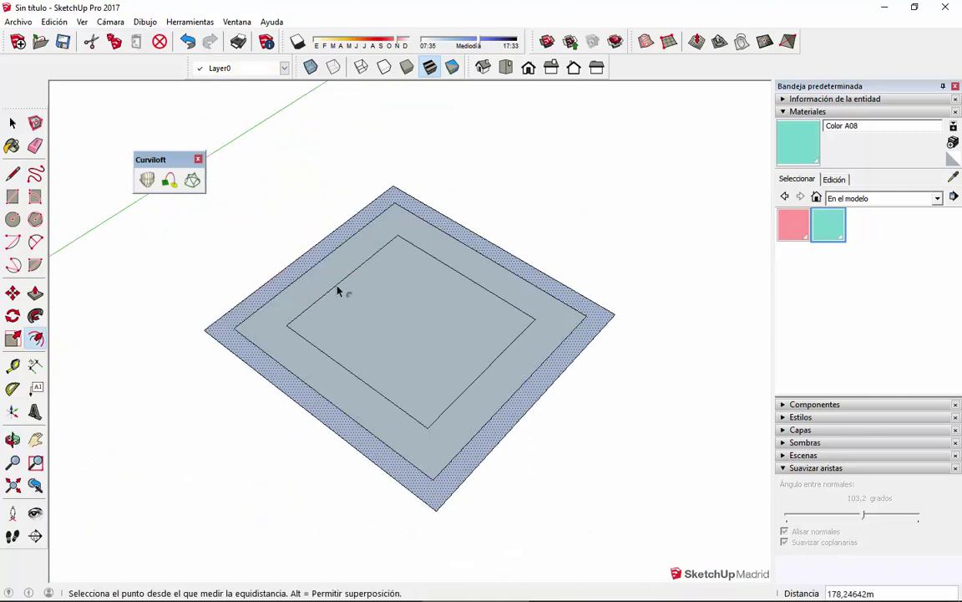
key("ctrl+z")
key("ctrl+z")
Offset the rectangle's outline inward about 143 m and draw two midpoint cross lines that reach the outer edges.
left_click(317, 251)
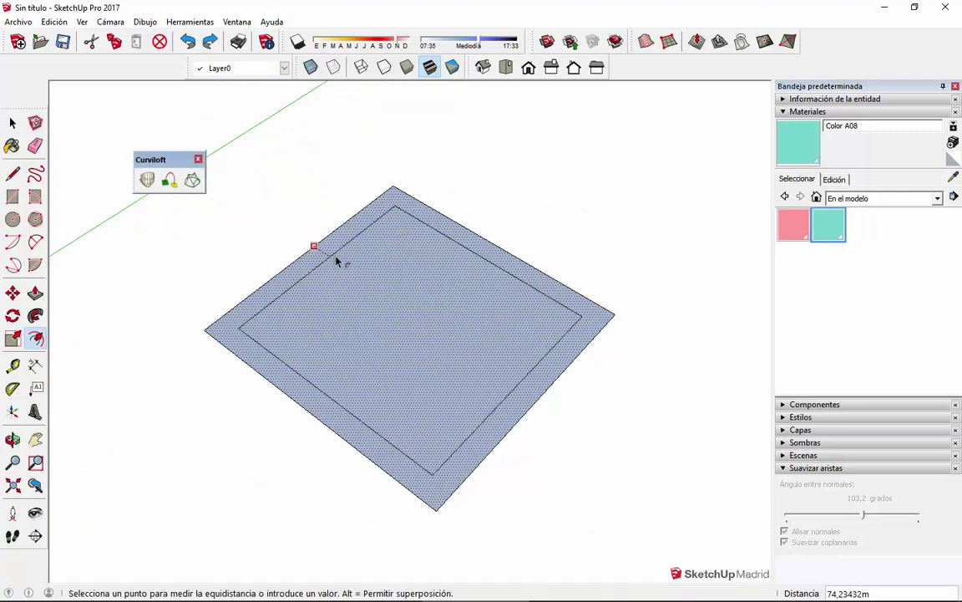
left_click(391, 318)
key("l")
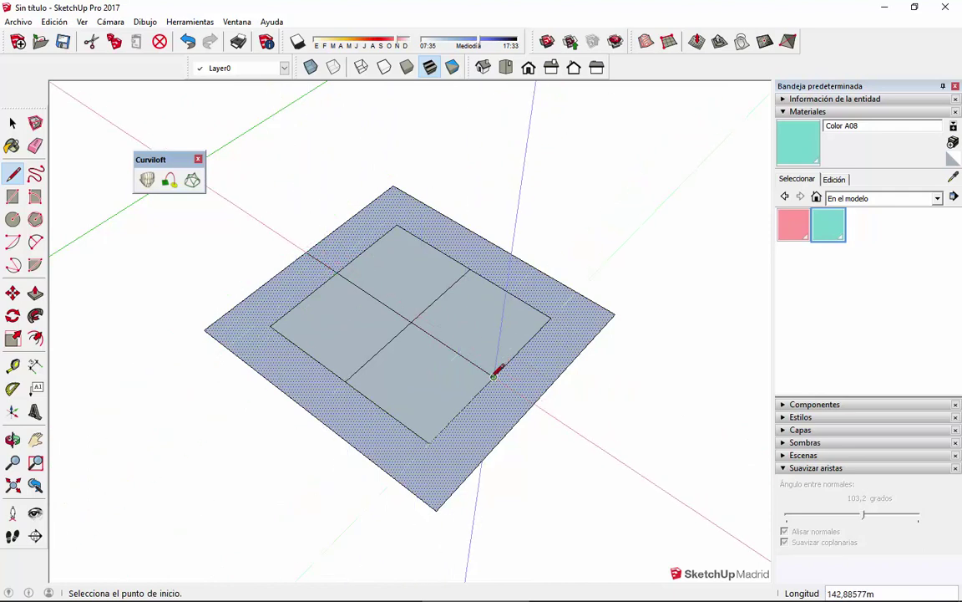
left_click(535, 401)
Draw diagonal lines about 461 m long from two opposite inner-edge midpoints to the nearest outer corners.
middle_click_drag(470, 269, 333, 286)
left_click(330, 289)
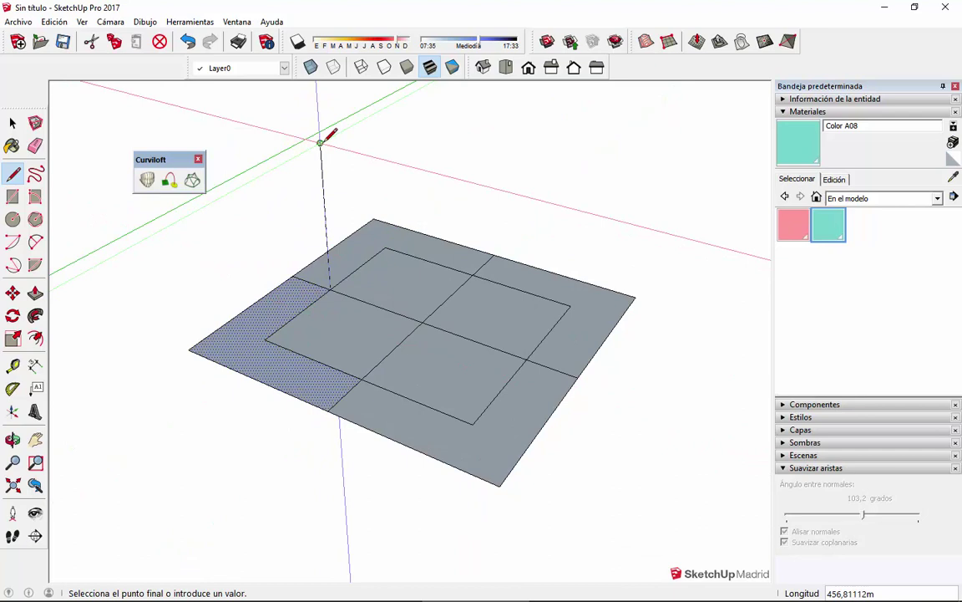
left_click(537, 382)
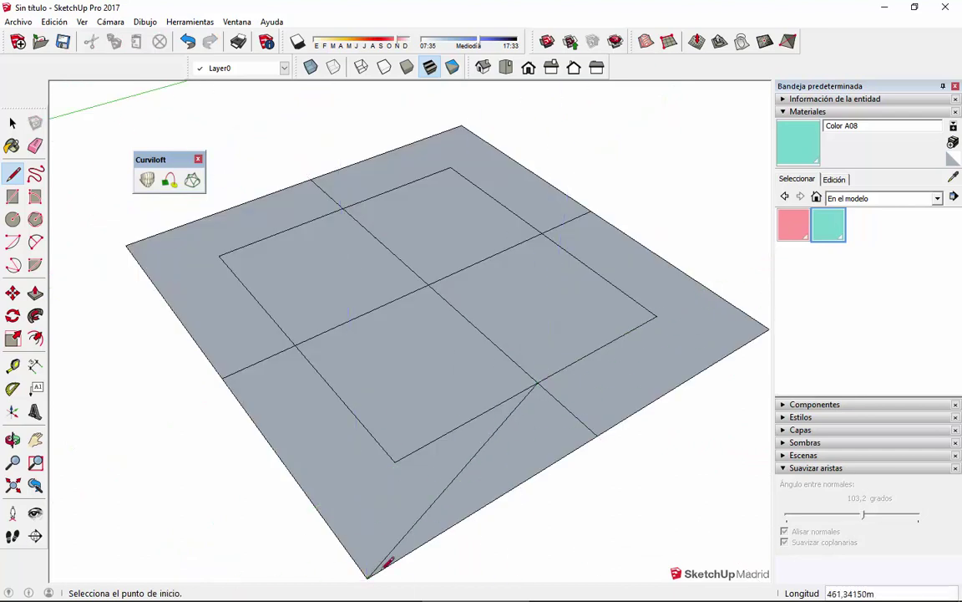
middle_click_drag(386, 561, 533, 382)
left_click(533, 382)
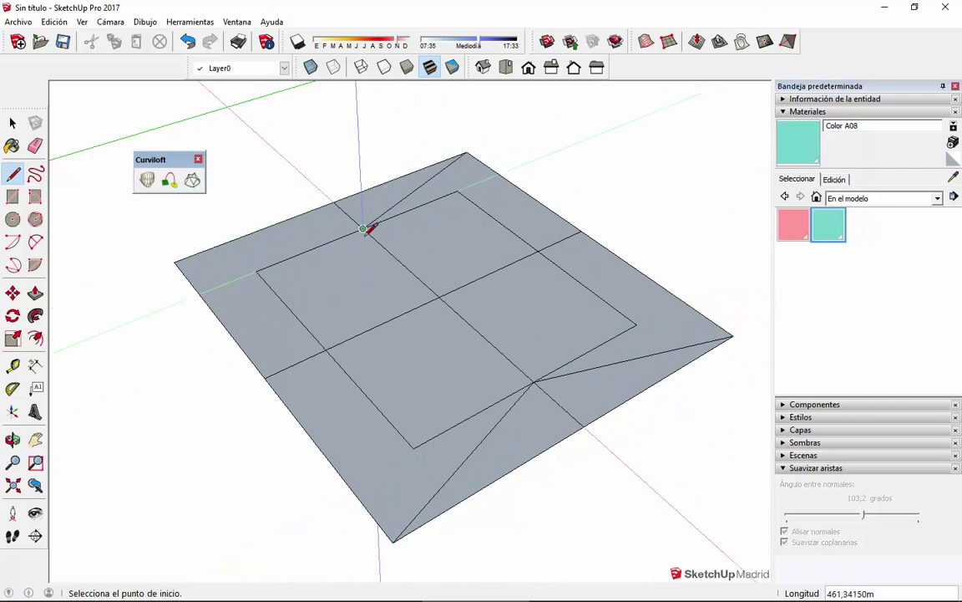
left_click(364, 227)
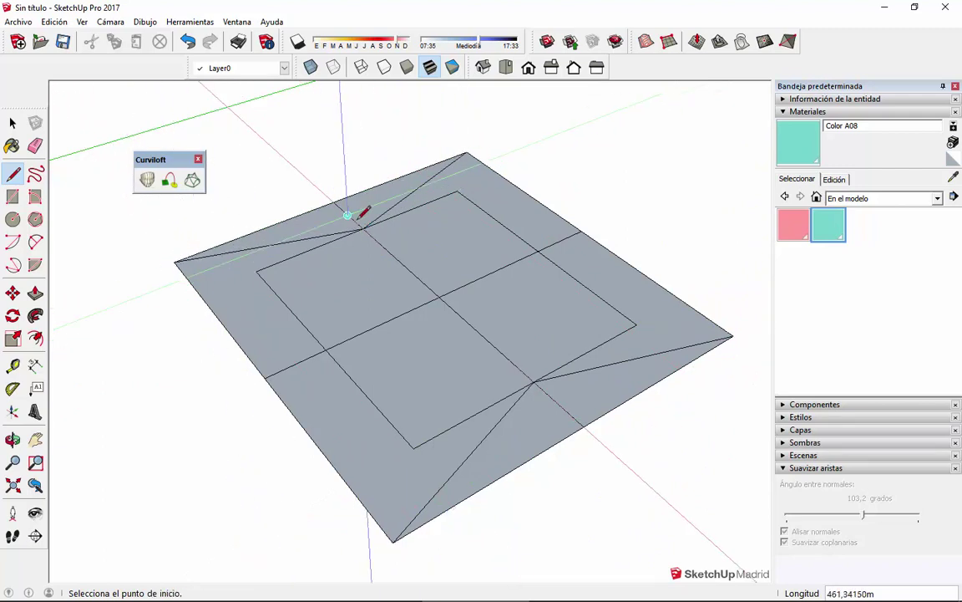
Draw a vertical rectangular wall about 386 m high between the two inner-edge midpoints, standing on the central cross line.
scroll(363, 224, "down", 3)
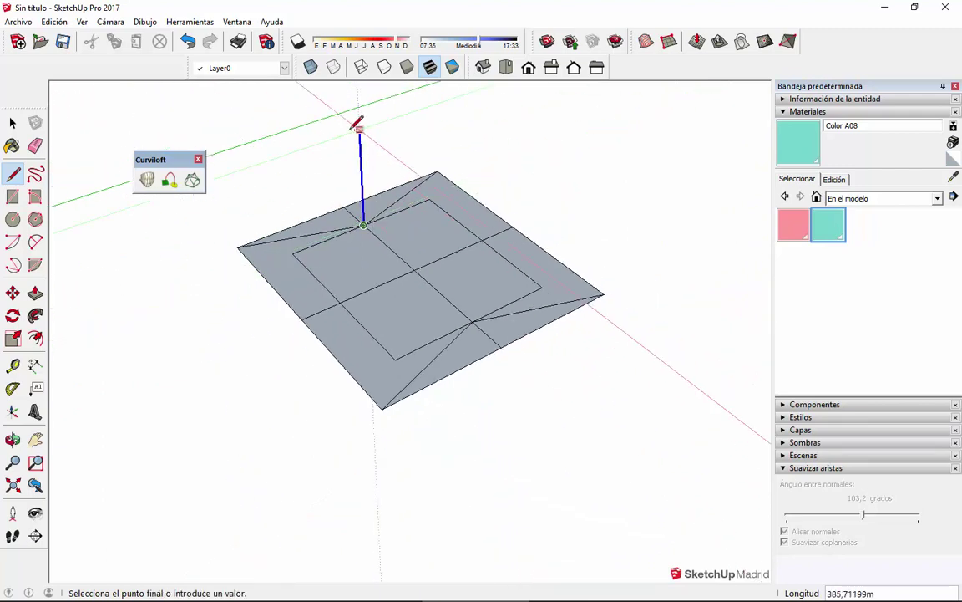
key("Left")
key("Right")
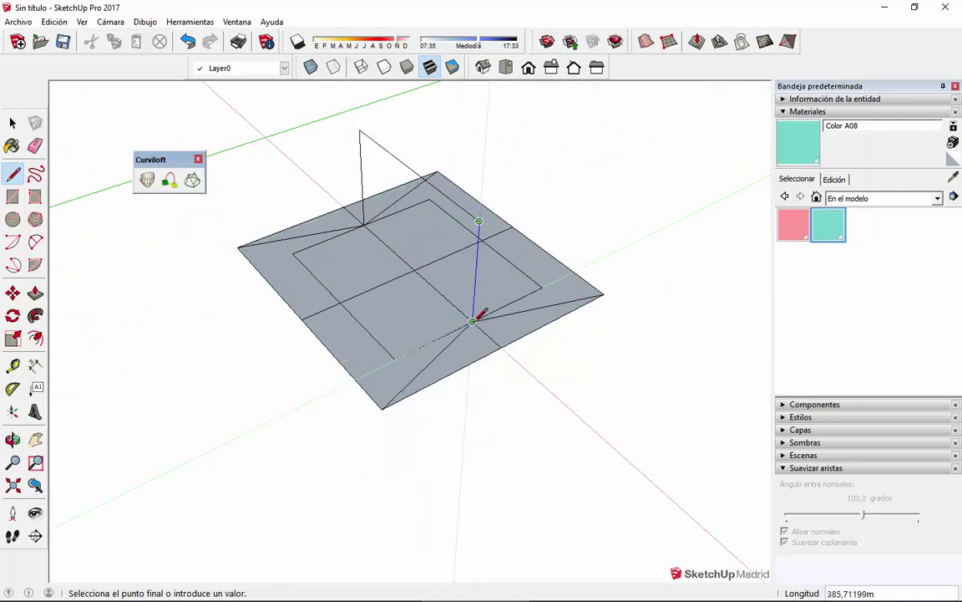
left_click(474, 320)
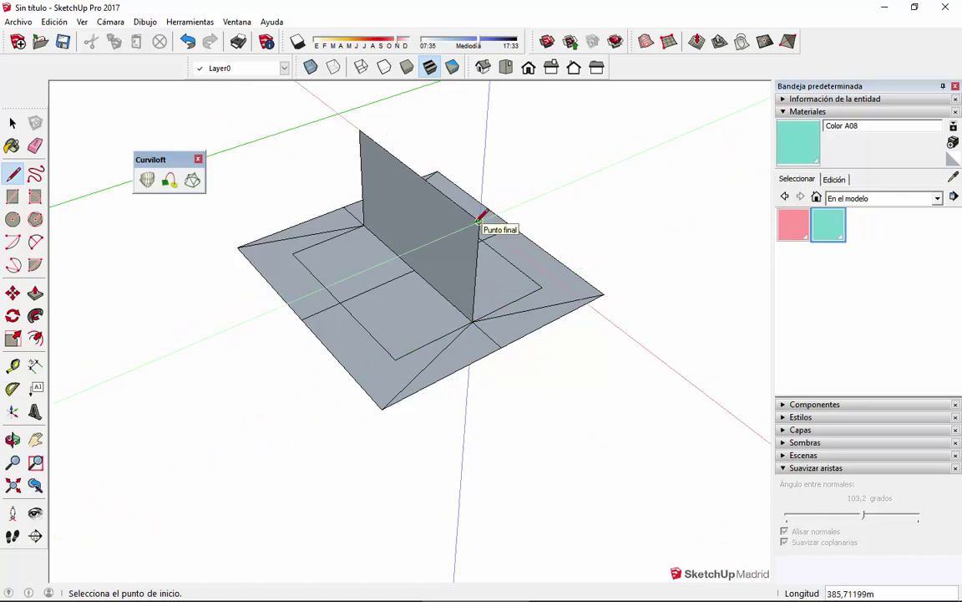
Draw lines about 601 m long from the wall's upper corners to the ground rectangle's outer corners, closing the sloped sides.
left_click(478, 219)
left_click(381, 408)
middle_click_drag(479, 221, 263, 209)
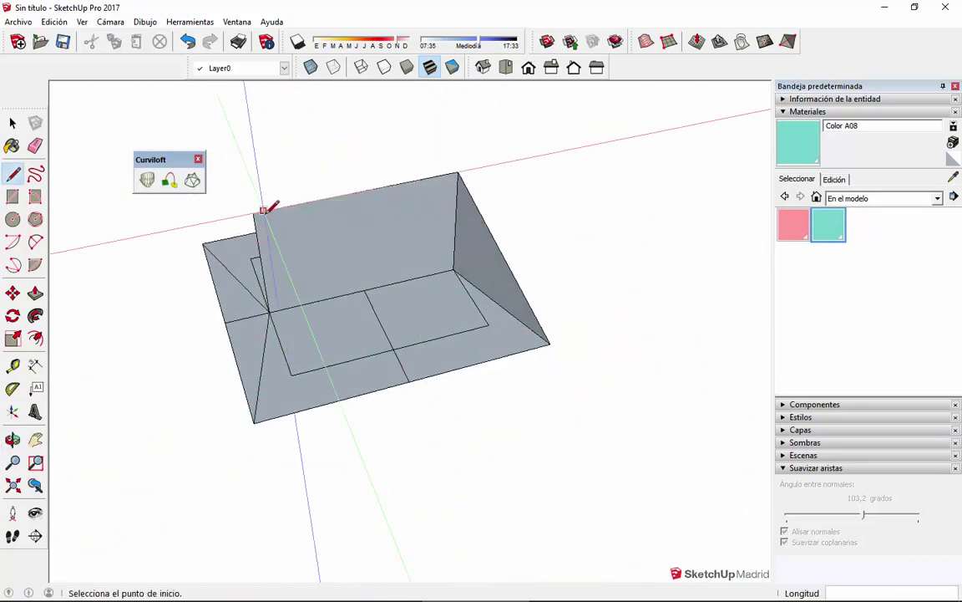
left_click(254, 421)
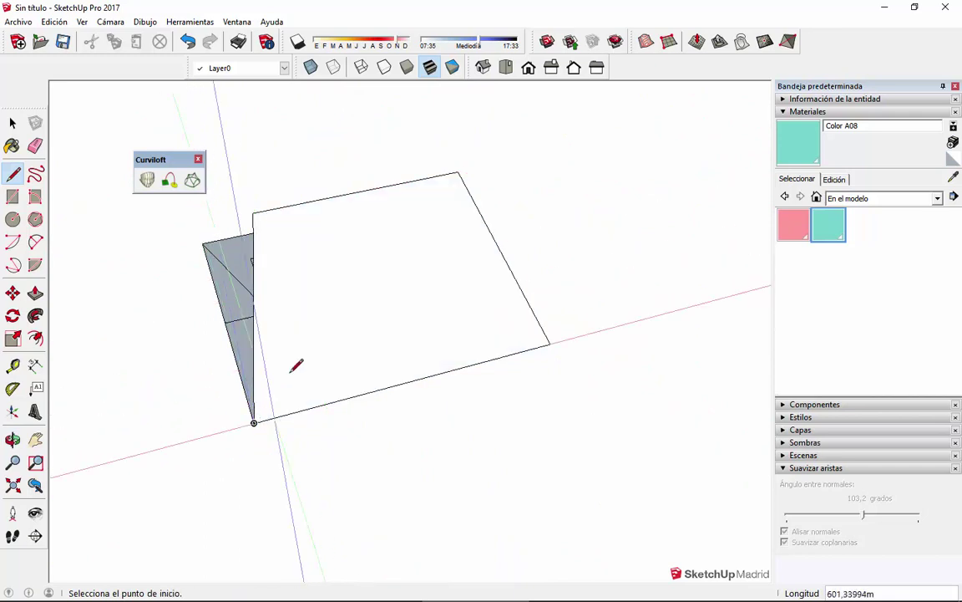
middle_click_drag(297, 365, 605, 317)
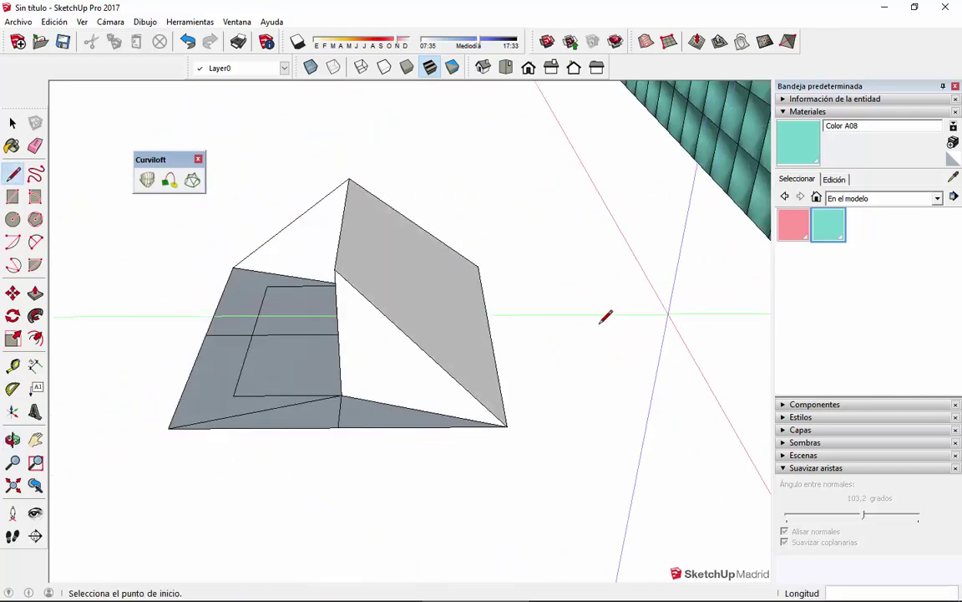
left_click(170, 428)
Delete the outer sloped and end faces, keeping the central wall and the inner end triangles.
key("space")
middle_click_drag(387, 360, 235, 417)
left_click(242, 408)
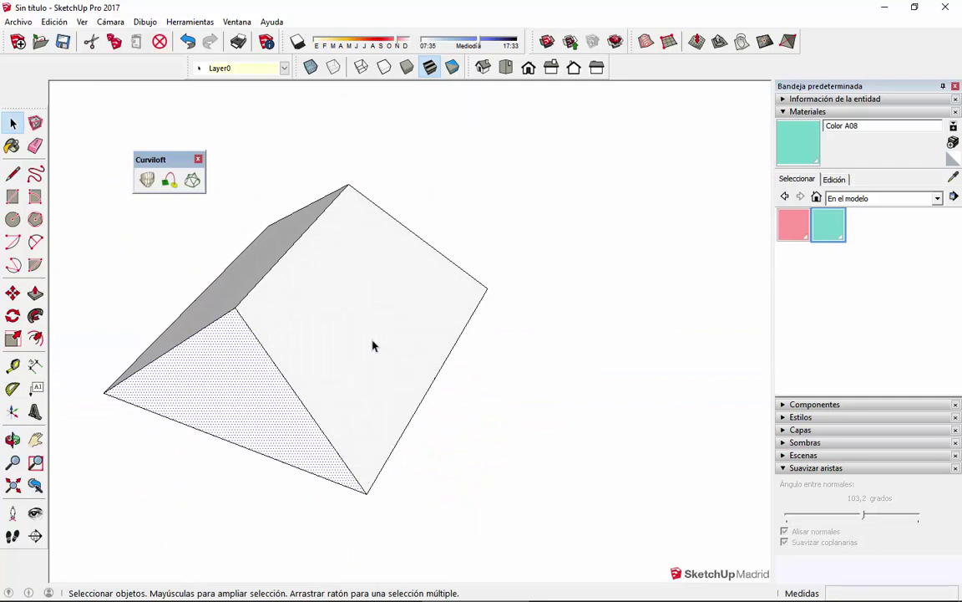
middle_click_drag(372, 340, 322, 337)
left_click(323, 336, "shift")
left_click(278, 233, "shift")
middle_click_drag(279, 233, 616, 286)
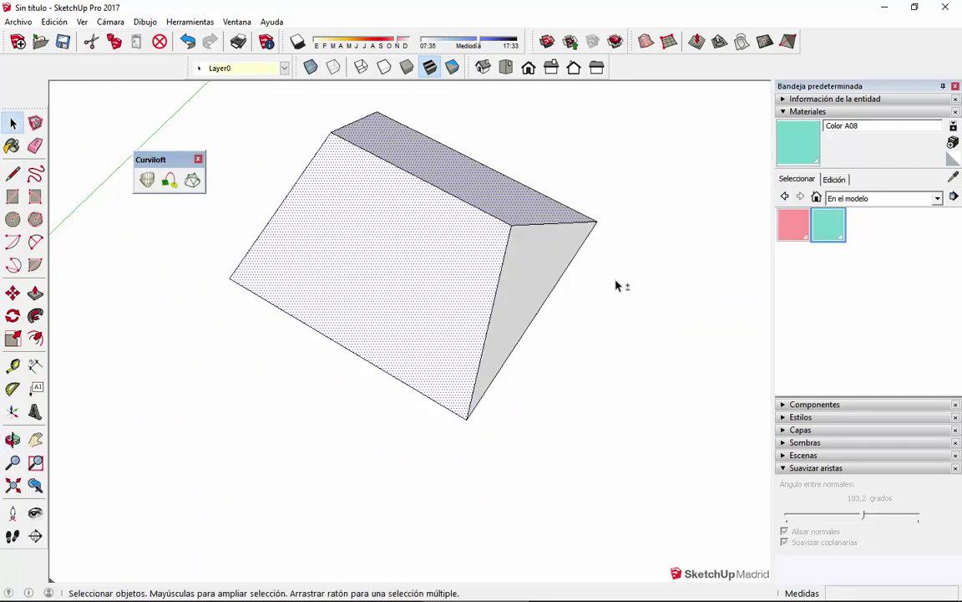
key("Delete")
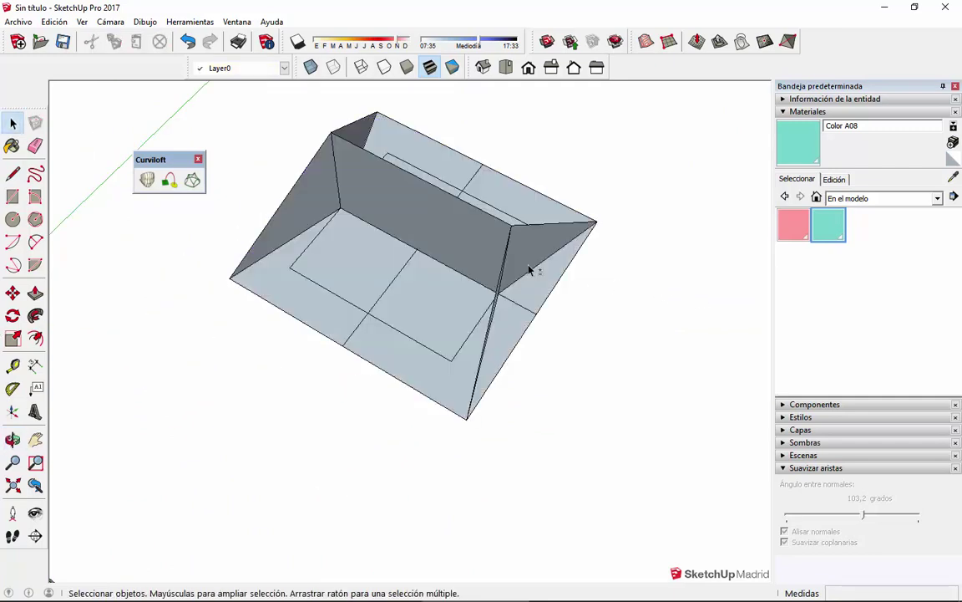
Draw a two-point arc with a bulge of about 97 m on one end triangle, from its ground corner to the wall's upper corner.
middle_click_drag(625, 307, 340, 228)
scroll(460, 385, "up", 3)
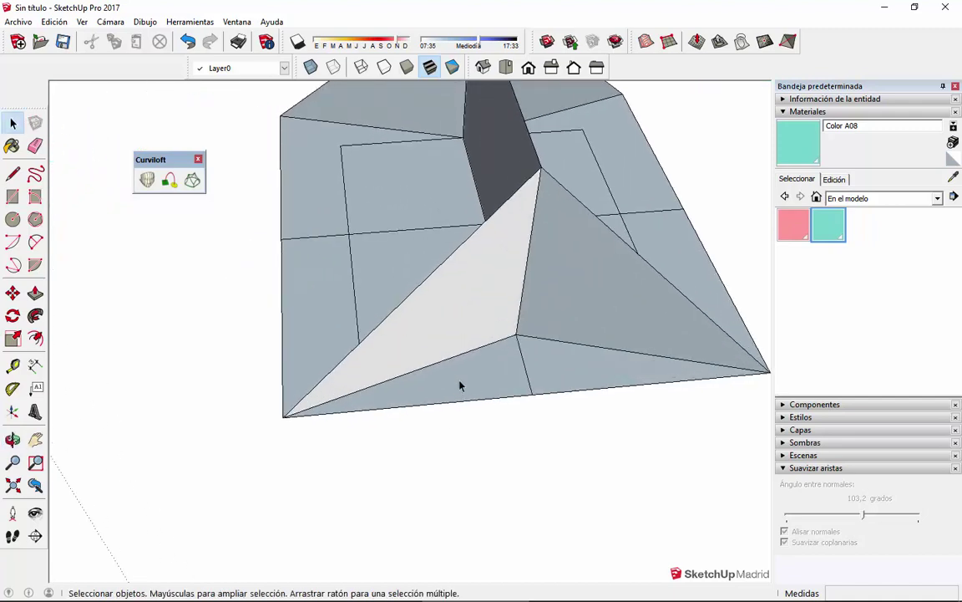
key("a")
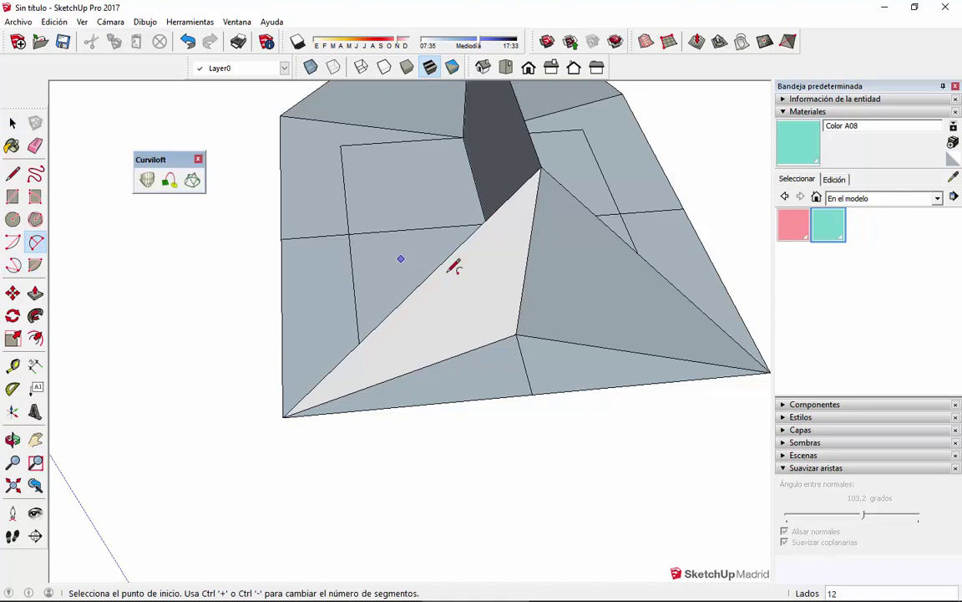
scroll(453, 265, "down", 2)
middle_click_drag(483, 308, 214, 264)
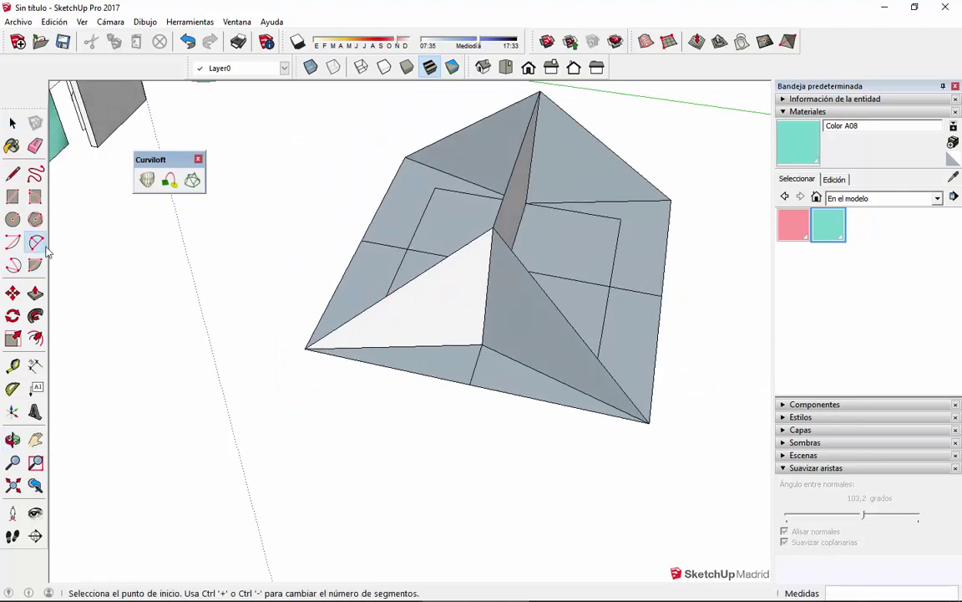
mouse_move(554, 371)
middle_mouse_down()
mouse_move(609, 365)
mouse_move(542, 361)
middle_mouse_up()
scroll(487, 290, "up", 3)
scroll(498, 294, "down", 1)
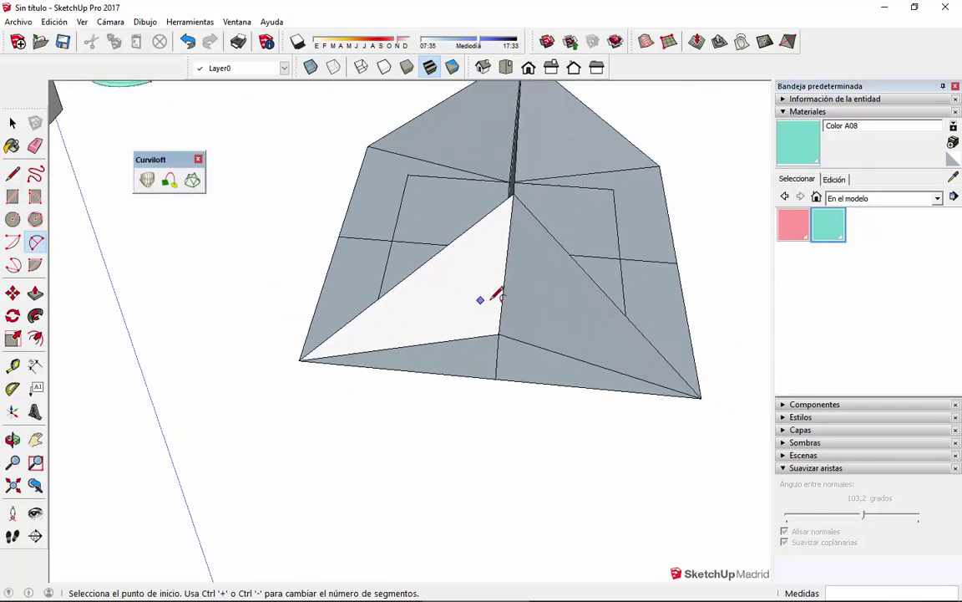
middle_click_drag(650, 273, 376, 354)
scroll(377, 359, "down", 1)
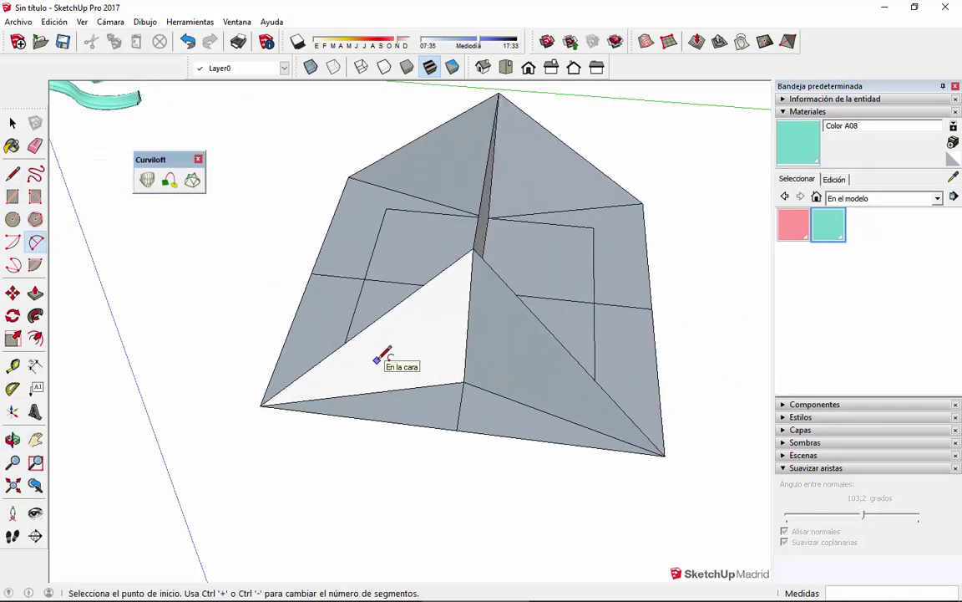
left_click(260, 406)
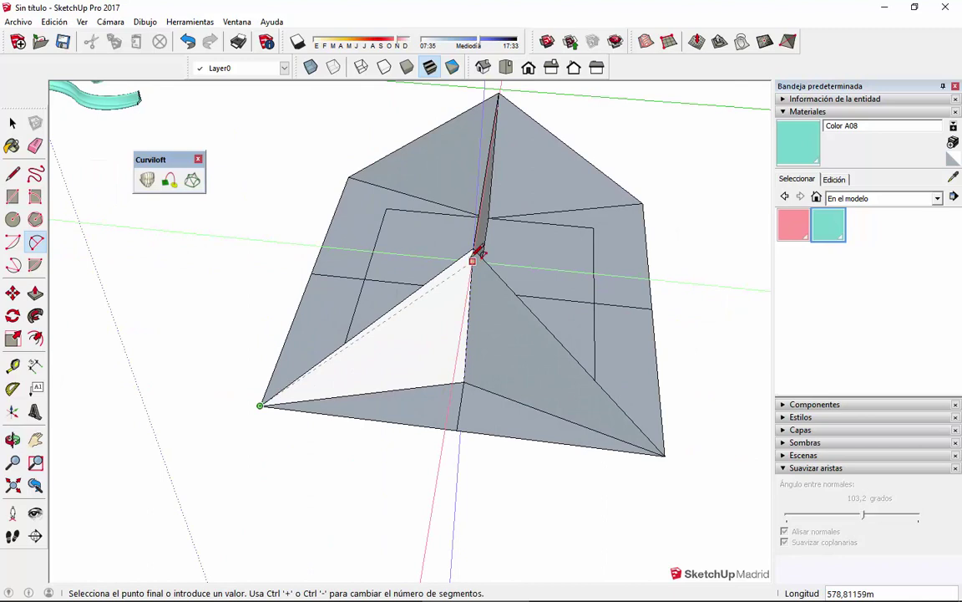
left_click(473, 249)
left_click(433, 326)
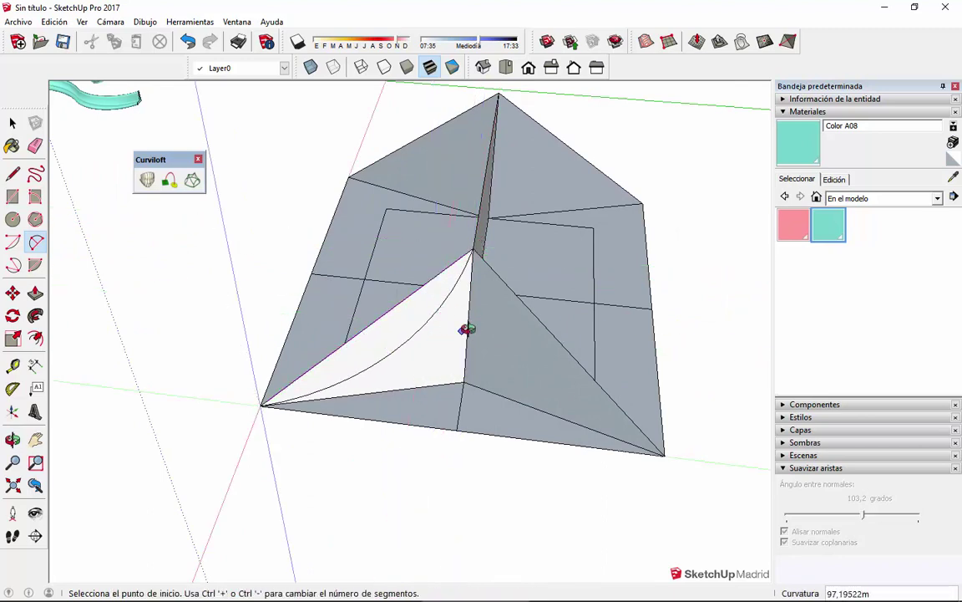
Draw a matching inward arc on the adjacent triangle at the same end, from the wall's upper corner to the other ground corner.
middle_click_drag(463, 327, 558, 251)
left_click(491, 204)
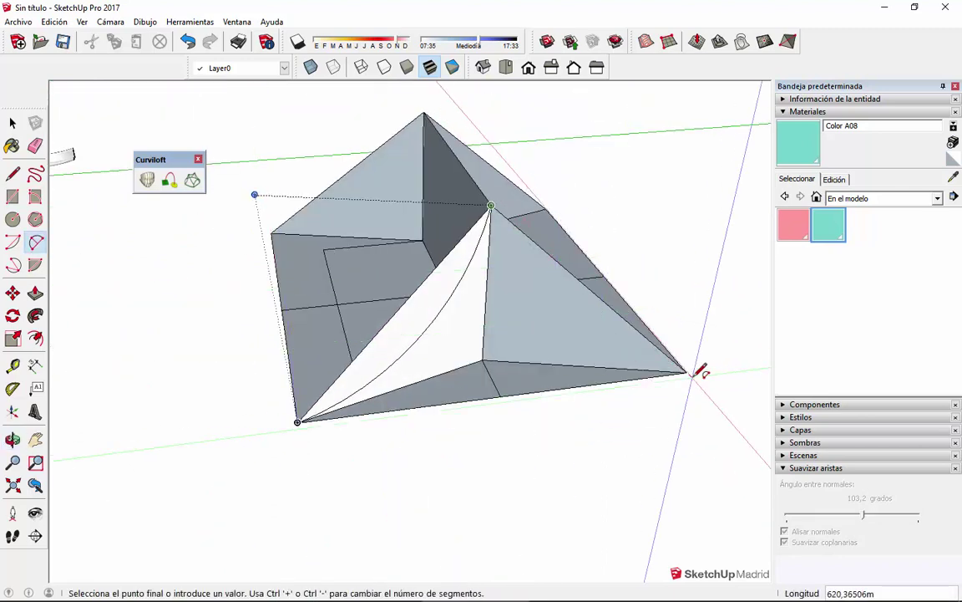
left_click(686, 371)
left_click(547, 319)
Draw two inward arcs on the triangles at the opposite end, joining the wall's upper corner to both ground corners.
middle_click_drag(317, 322, 664, 252)
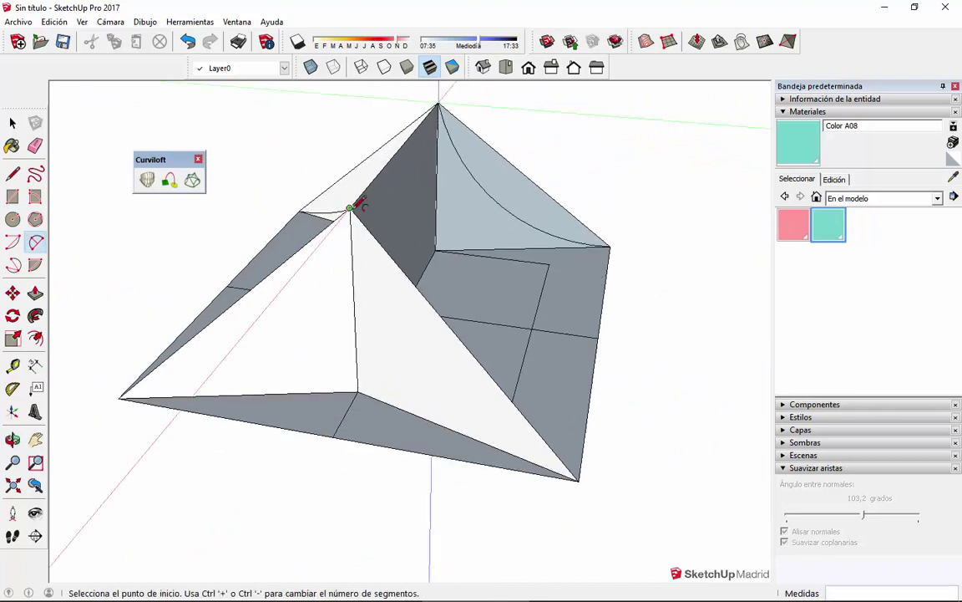
left_click(349, 208)
left_click(118, 398)
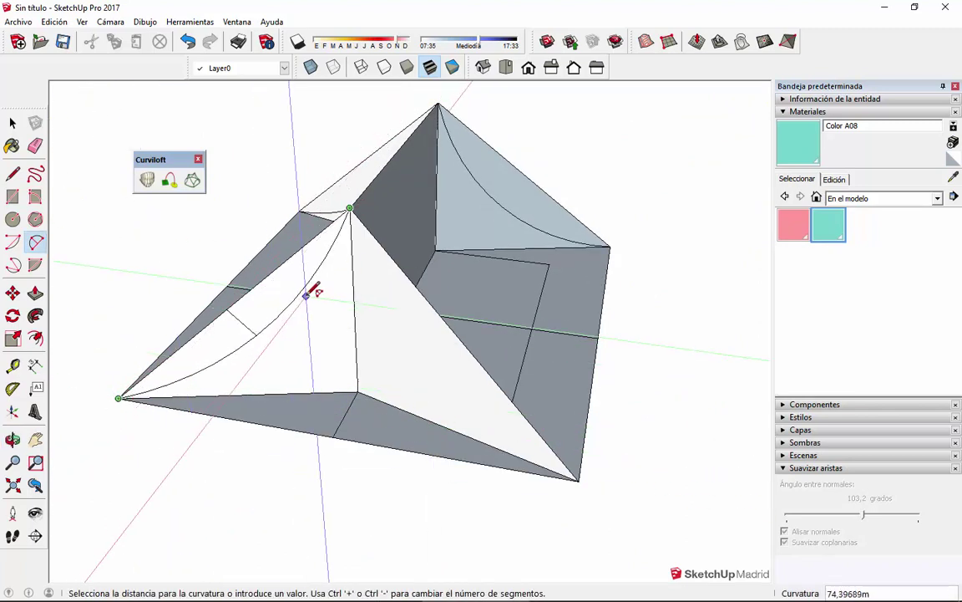
left_click(307, 294)
left_click(350, 208)
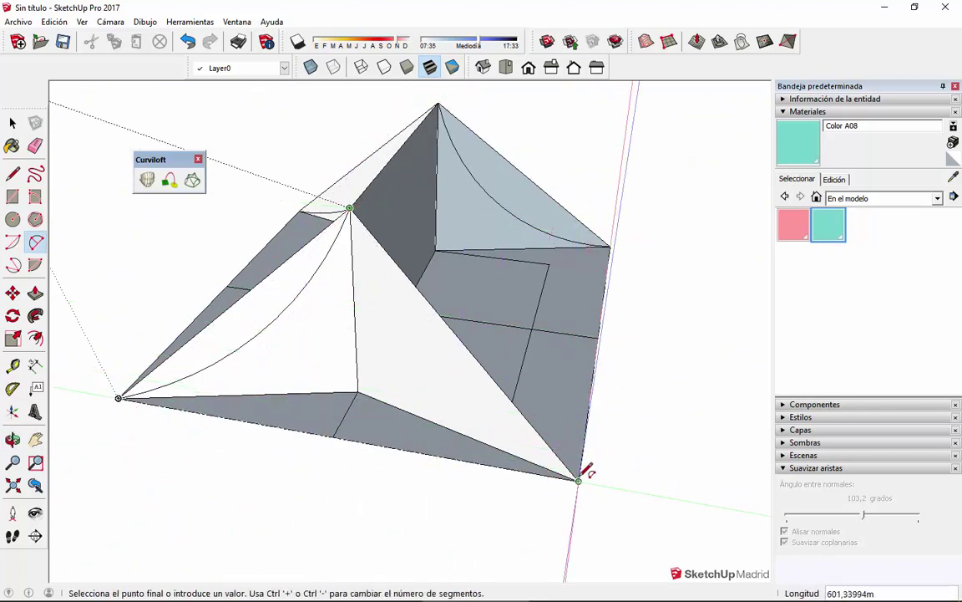
left_click(578, 480)
left_click(435, 377)
Copy the four arcs, the ridge edge and the outer ground edges about 1734 m along the green axis, clear of the original.
key("space")
left_click(455, 375)
left_click(437, 390)
left_click(442, 386)
middle_click_drag(311, 297, 661, 358)
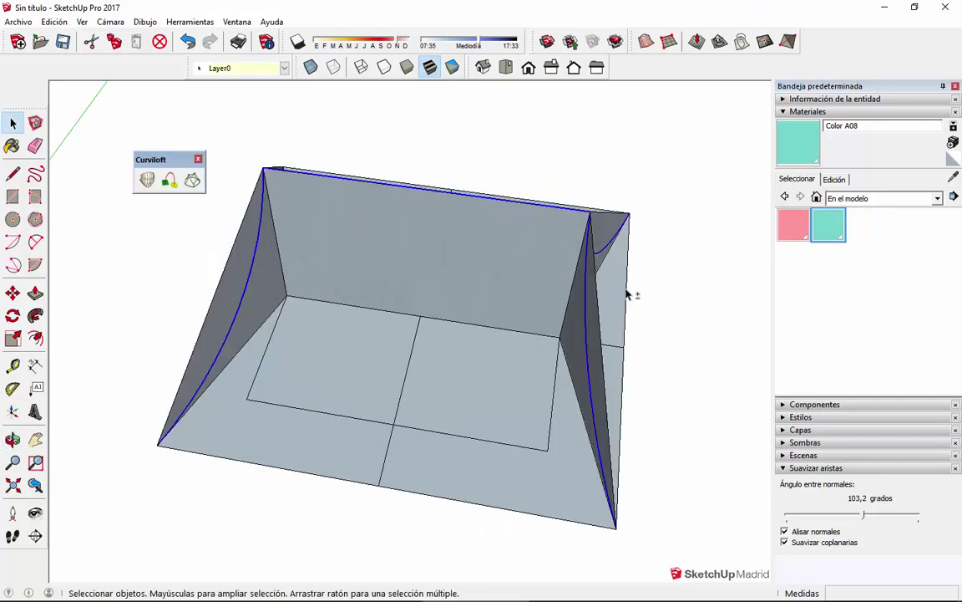
middle_click_drag(357, 490, 431, 444)
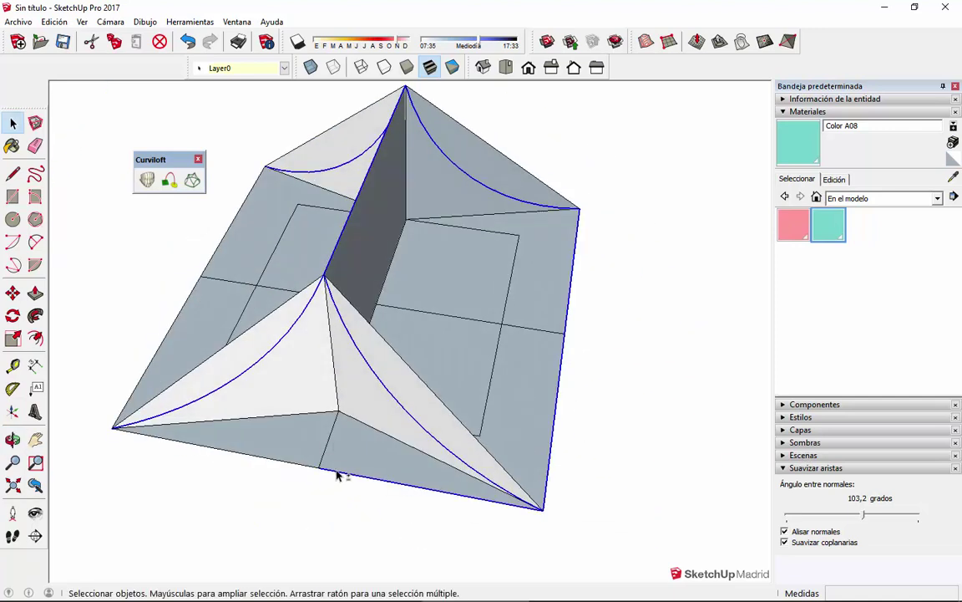
middle_click_drag(299, 471, 295, 396)
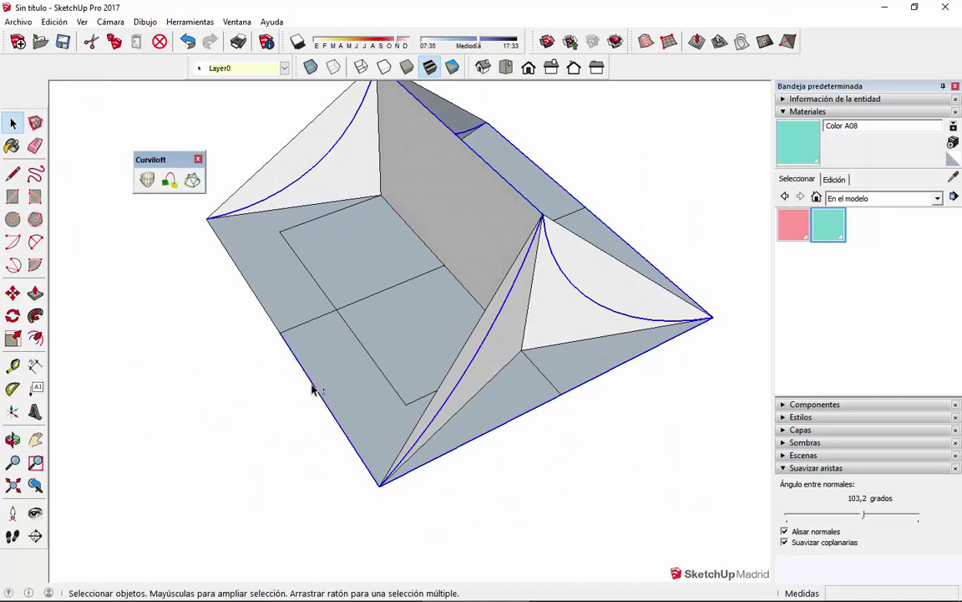
scroll(565, 387, "down", 3)
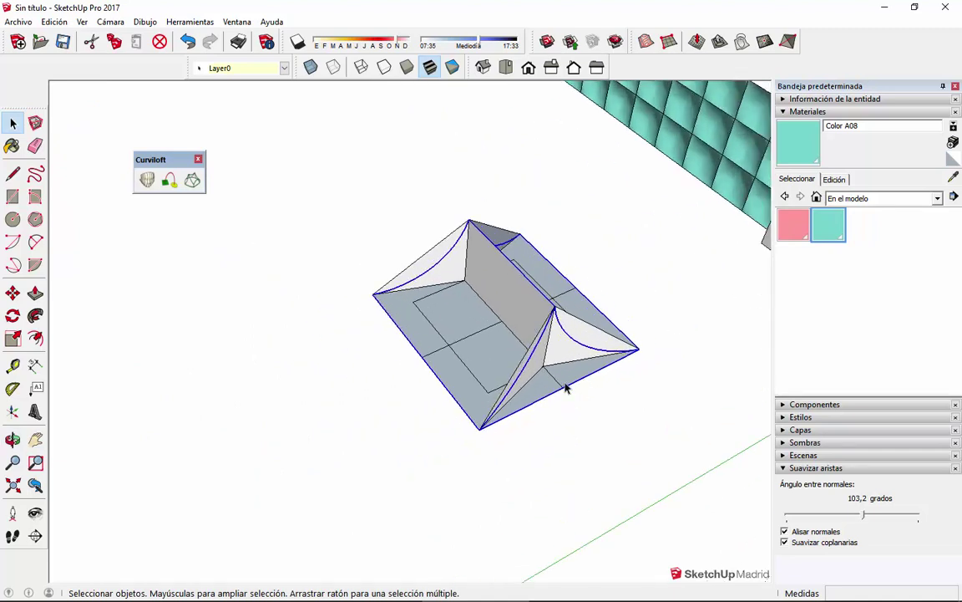
scroll(597, 456, "up", 3)
key("m")
scroll(569, 370, "down", 1)
scroll(572, 370, "down", 1)
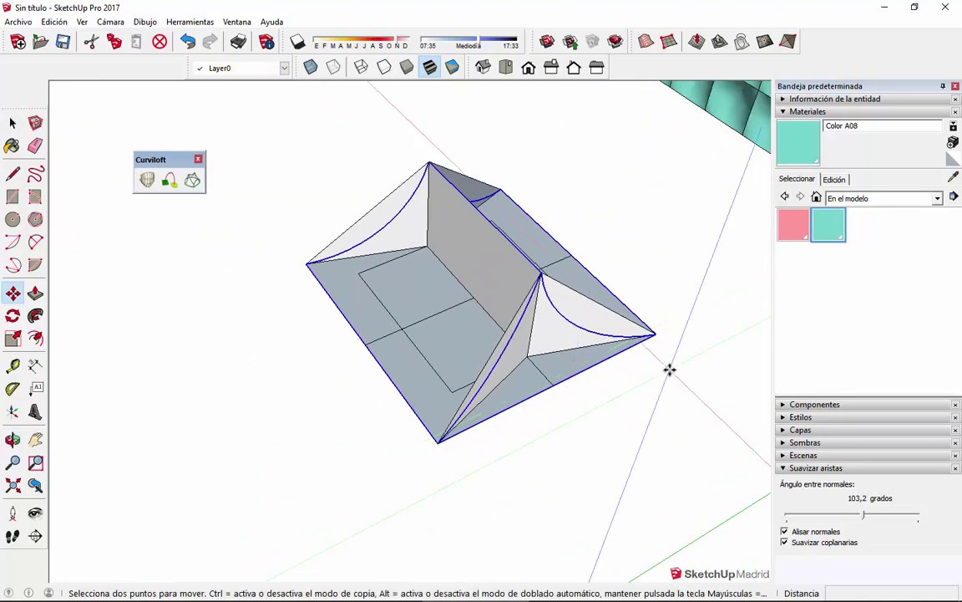
scroll(614, 351, "down", 3)
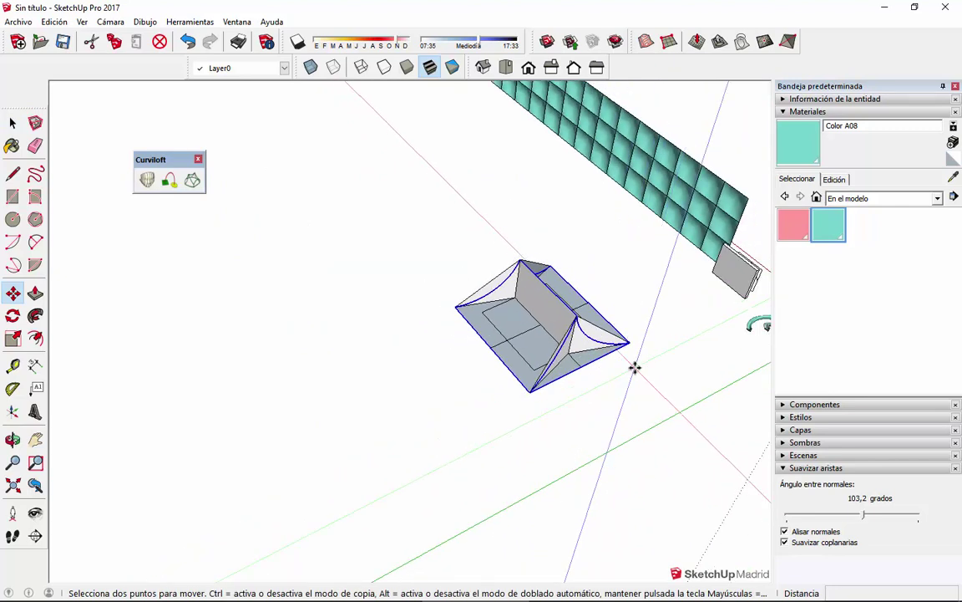
key("ctrl")
left_click(635, 367)
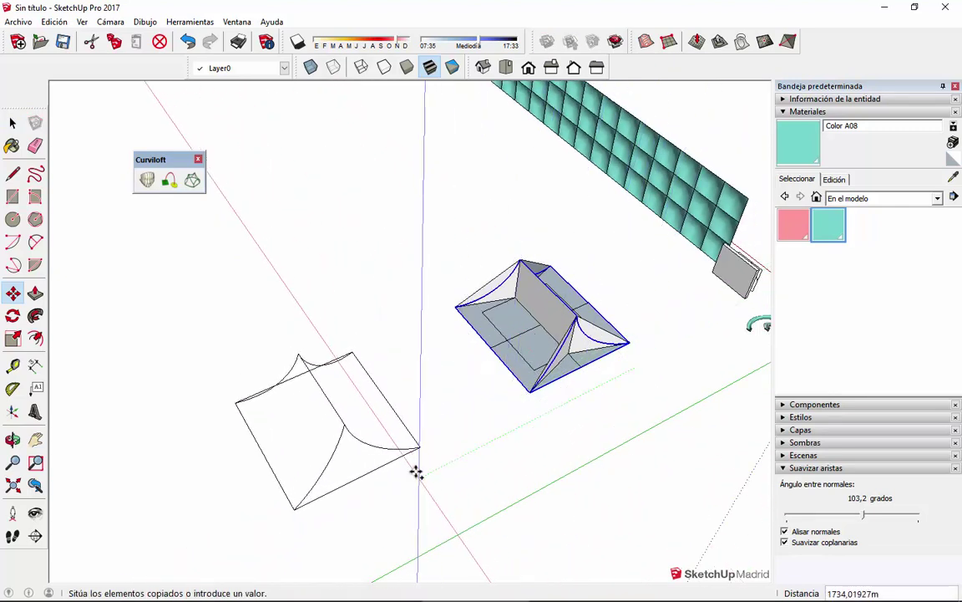
left_click(418, 473)
key("space")
left_click(576, 480)
Raise one end of the copied frame's ridge vertically so that the ridge slopes.
middle_click_drag(576, 481, 383, 307)
scroll(387, 275, "up", 2)
key("m")
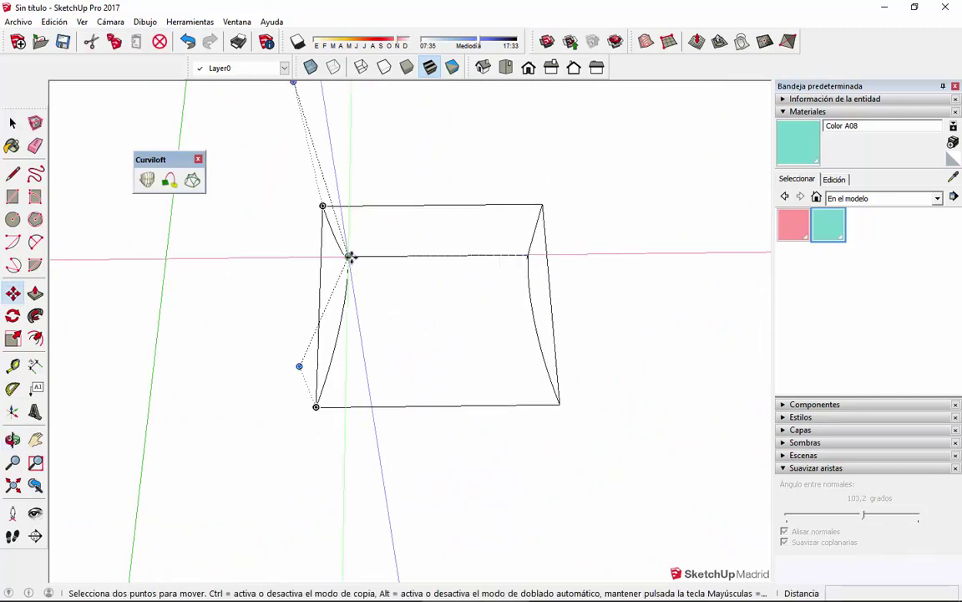
middle_click_drag(366, 257, 513, 208)
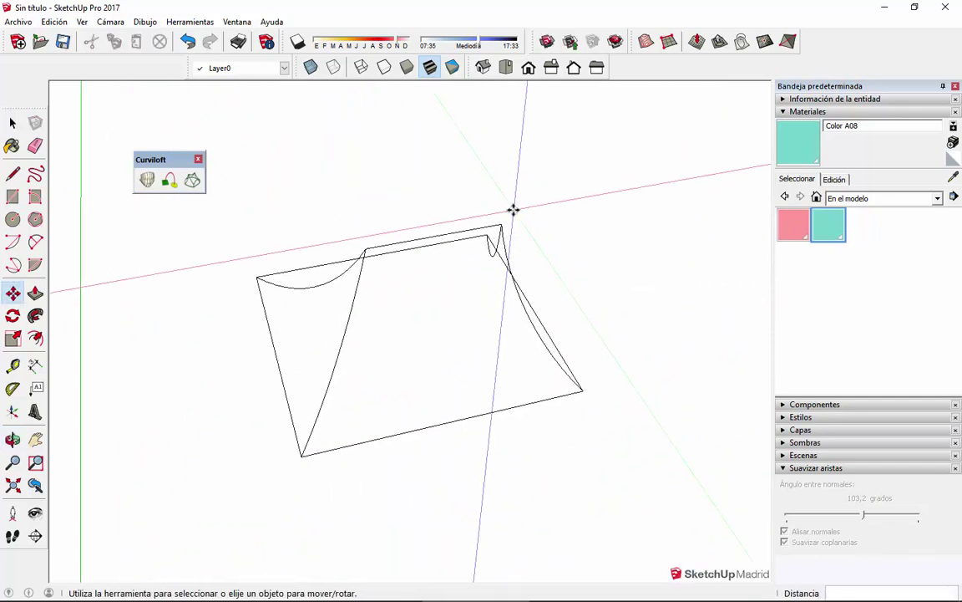
left_click_drag(499, 222, 509, 151)
middle_click_drag(606, 213, 425, 46)
middle_click_drag(342, 189, 369, 357)
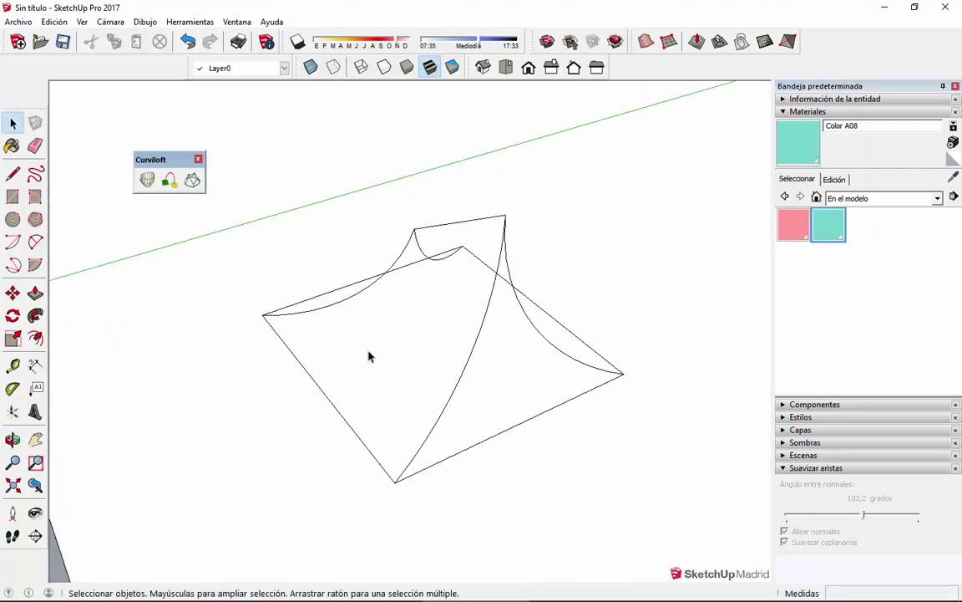
Examine the square panel outline with its crossing arcs beside the panel wall.
mouse_move(468, 401)
middle_mouse_down()
mouse_move(268, 213)
mouse_move(269, 424)
mouse_move(403, 343)
mouse_move(303, 285)
middle_mouse_up()
left_click_drag(281, 224, 517, 419)
middle_click_drag(378, 429, 562, 402)
left_click(255, 359)
left_click(285, 365)
scroll(285, 366, "up", 4)
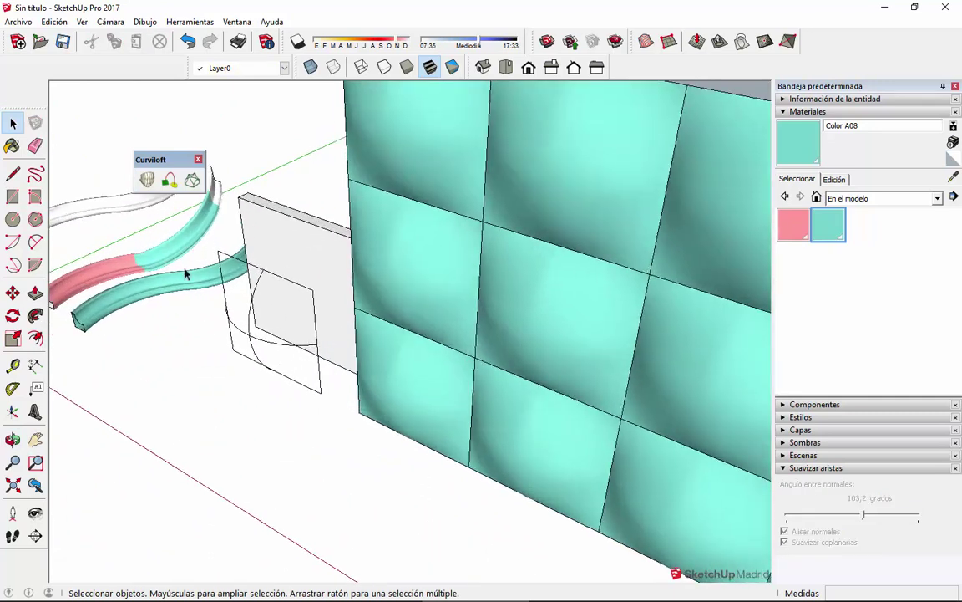
scroll(187, 273, "up", 2)
scroll(360, 297, "down", 6)
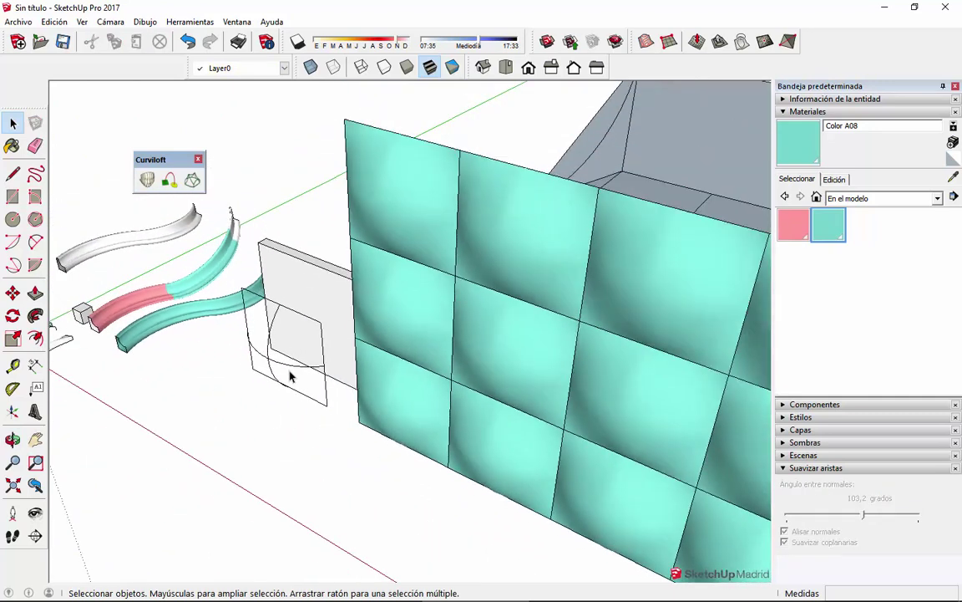
middle_click_drag(533, 259, 348, 379)
Select the entire copied frame and generate its tent-like surface with Curviloft's Skinning.
key("space")
left_click_drag(338, 202, 651, 432)
middle_click_drag(571, 410, 350, 260)
left_click_drag(251, 164, 539, 401)
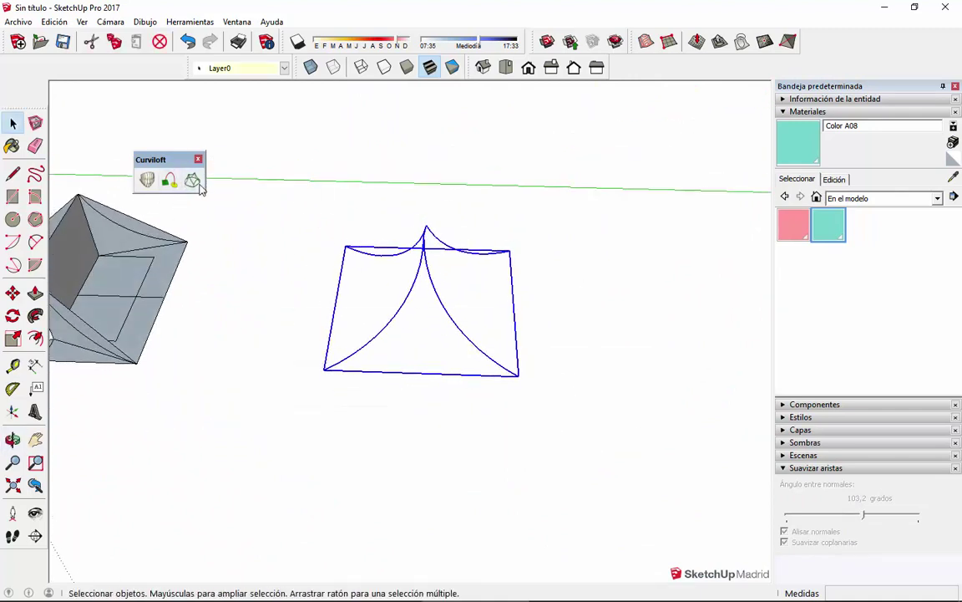
left_click(169, 181)
left_click(653, 92)
middle_click_drag(585, 250, 727, 91)
left_click(342, 339)
middle_click_drag(342, 340, 383, 310)
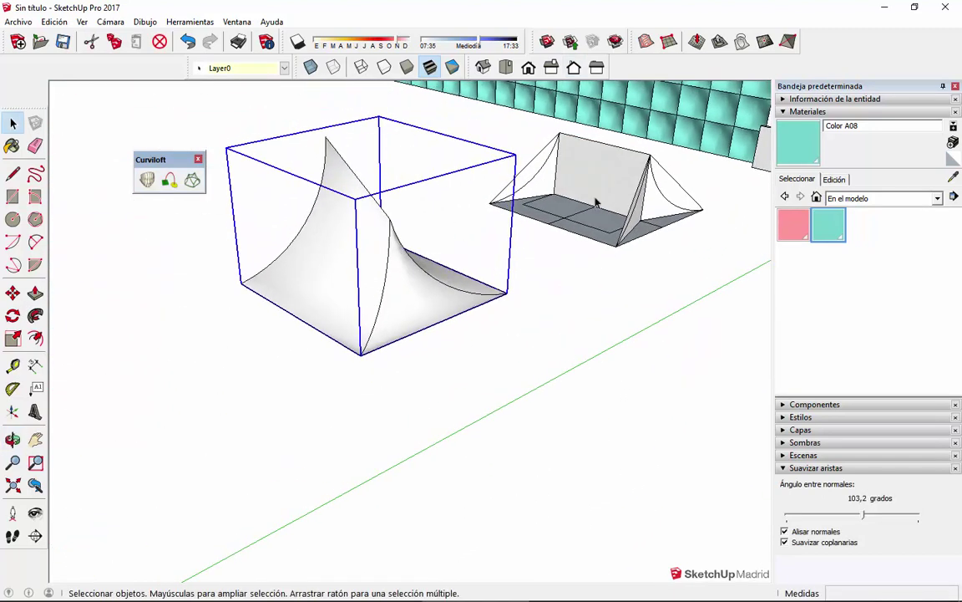
middle_click_drag(638, 232, 652, 183)
left_click(589, 186)
middle_click_drag(542, 193, 503, 292)
left_click(502, 292)
scroll(496, 296, "down", 2)
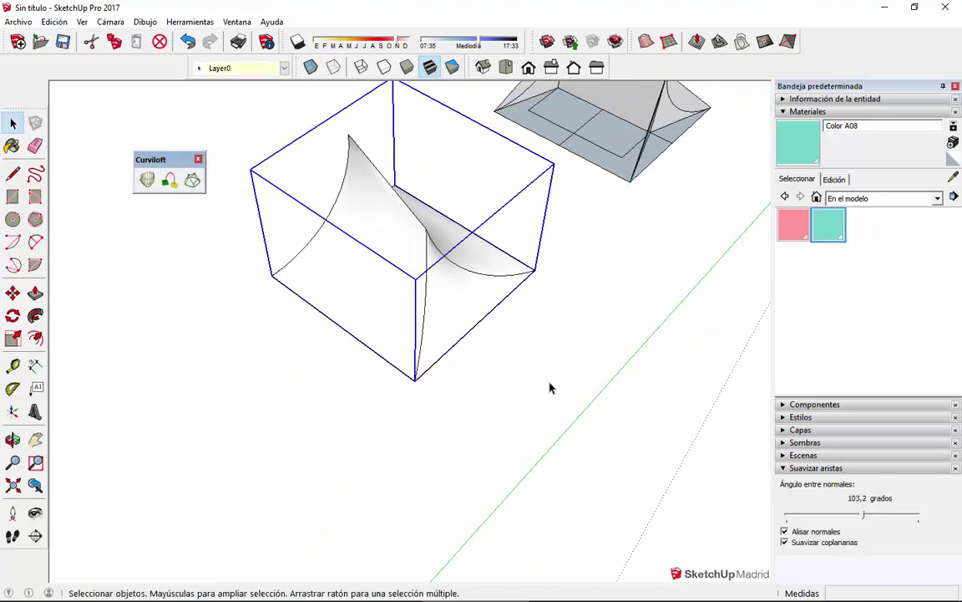
Undo the tent-like surface and the vertical raise of the copied frame's ridge end.
key("ctrl+z")
key("ctrl+z")
key("ctrl+z")
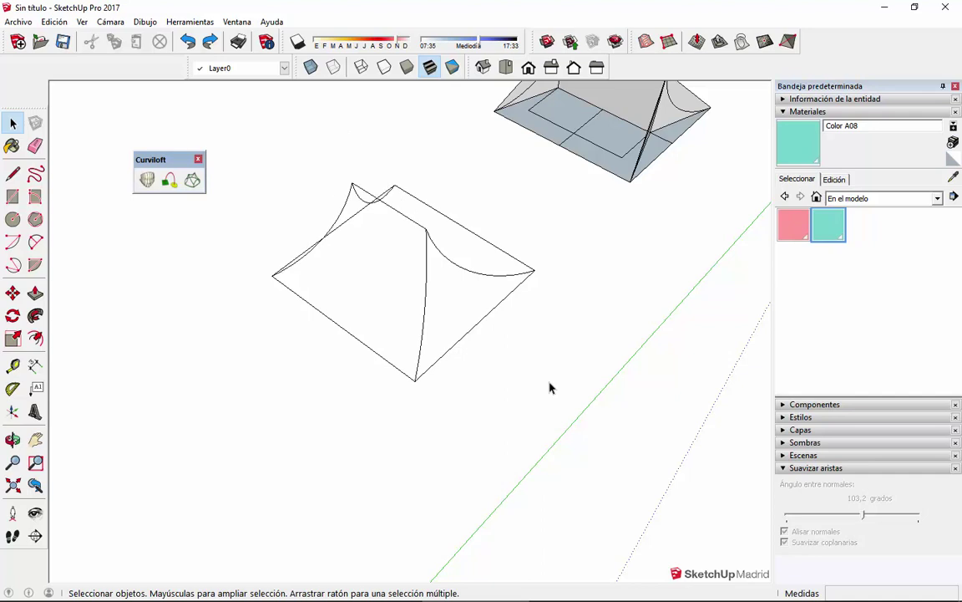
Generate a tent-like surface over the whole copied frame of arcs, ridge and ground edges with Curviloft's Skinning.
middle_click_drag(515, 394, 208, 213)
left_click_drag(267, 111, 615, 395)
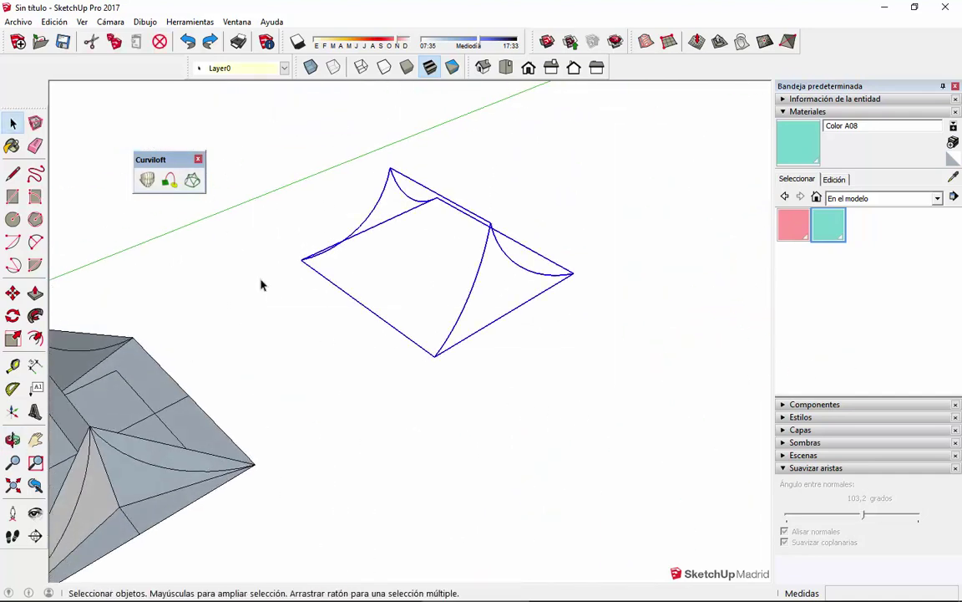
left_click(193, 181)
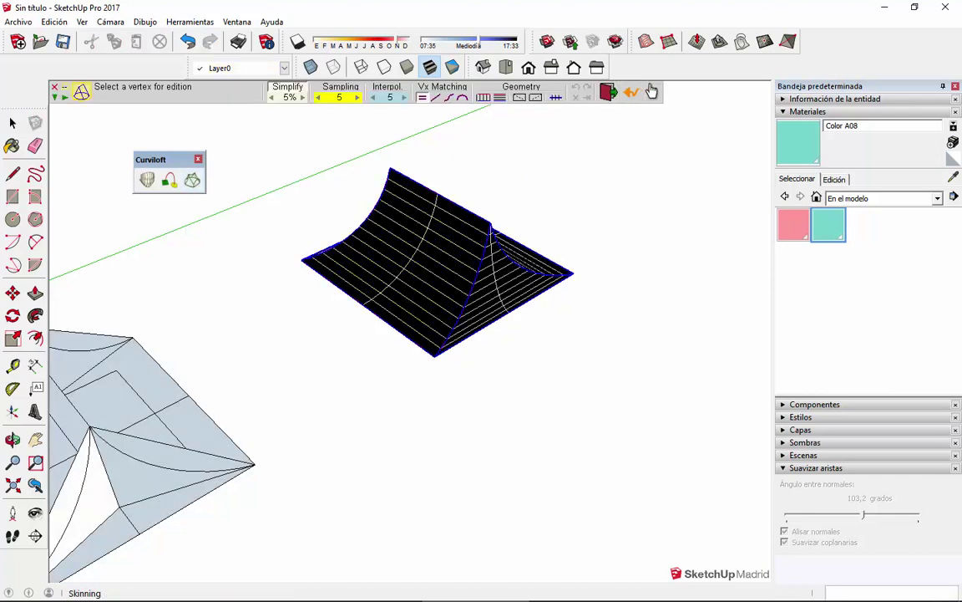
key("Return")
mouse_move(659, 123)
middle_mouse_down()
mouse_move(333, 354)
mouse_move(462, 370)
middle_mouse_up()
Paint the new tent-like surface group with the Color A08 material.
left_click(501, 365)
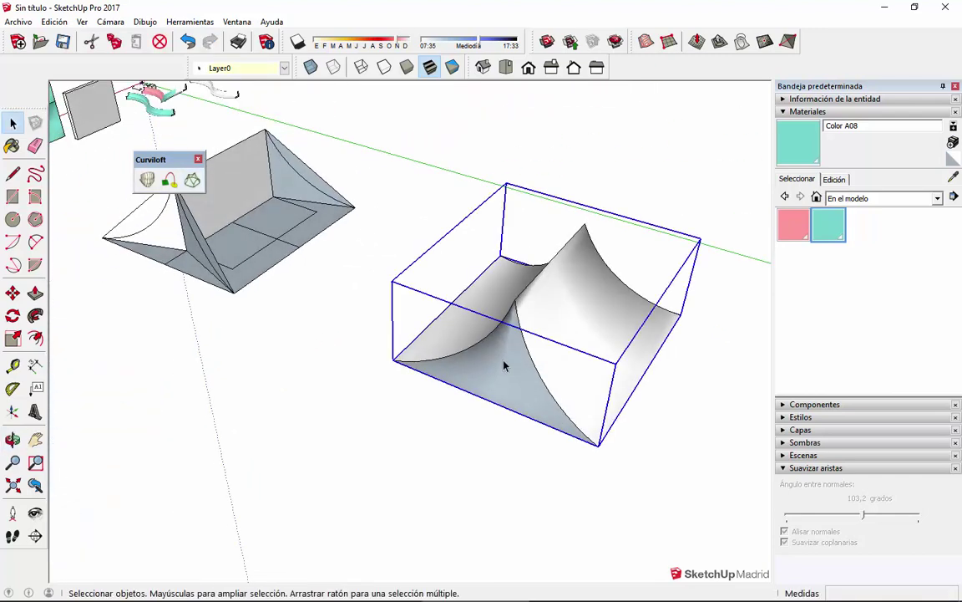
key("b")
left_click(512, 357)
key("space")
Explode the painted tent group and select all of its connected faces and edges.
scroll(441, 362, "down", 3)
right_click(453, 369)
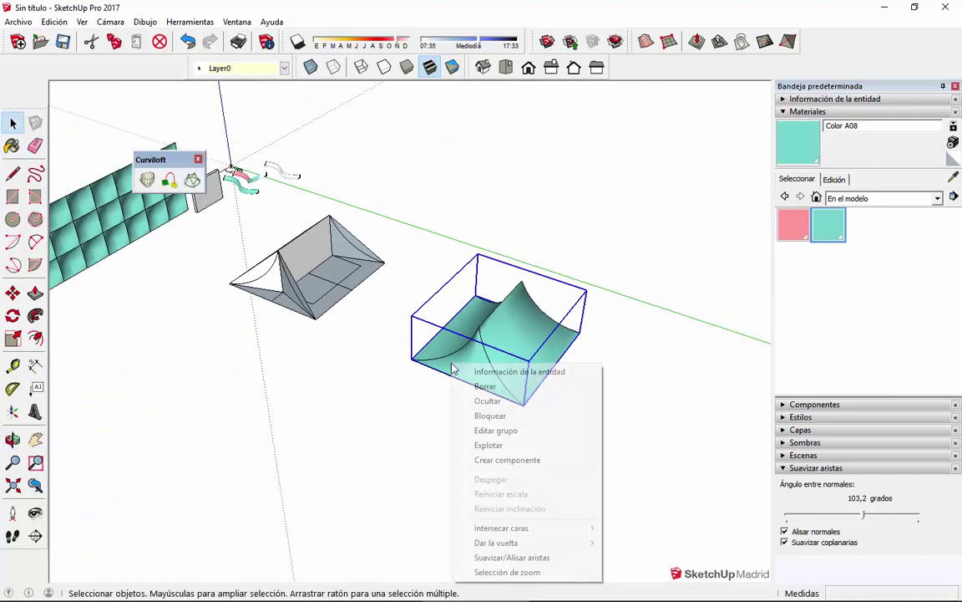
left_click(498, 444)
scroll(495, 401, "down", 2)
scroll(495, 401, "up", 3)
triple_click(447, 284)
middle_click_drag(447, 284, 465, 383)
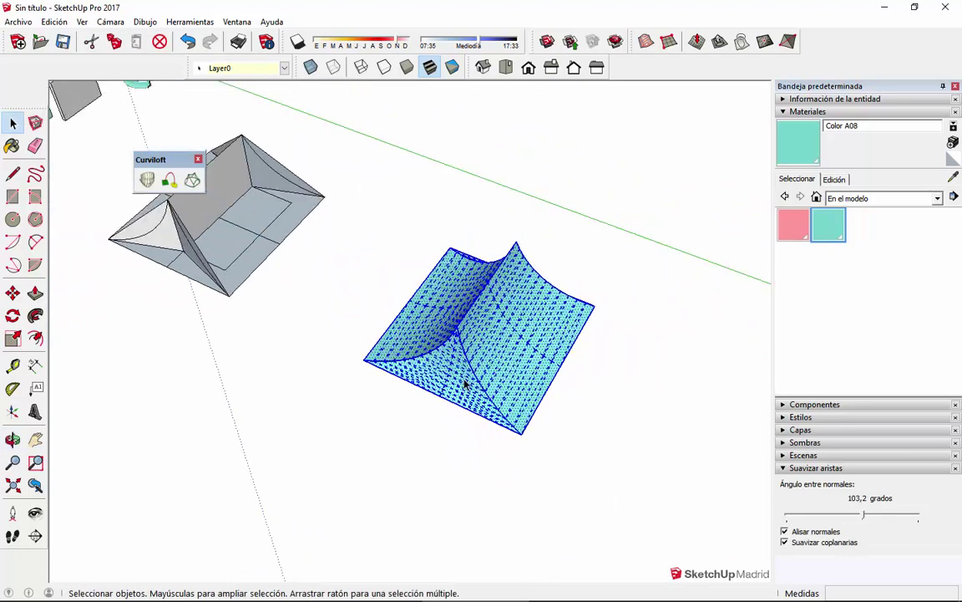
Review the painted tent surface together with the original frame and the wall of bulging panels.
middle_click_drag(208, 305, 464, 391)
scroll(465, 399, "up", 3)
middle_click_drag(76, 195, 175, 160)
left_click_drag(175, 160, 190, 125)
middle_click_drag(174, 390, 404, 343)
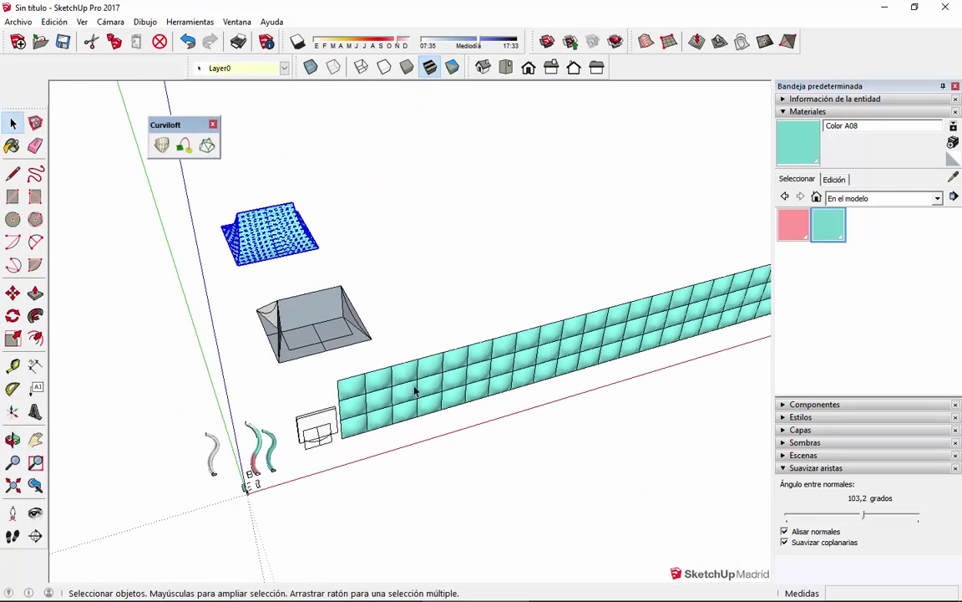
middle_click_drag(554, 358, 218, 335)
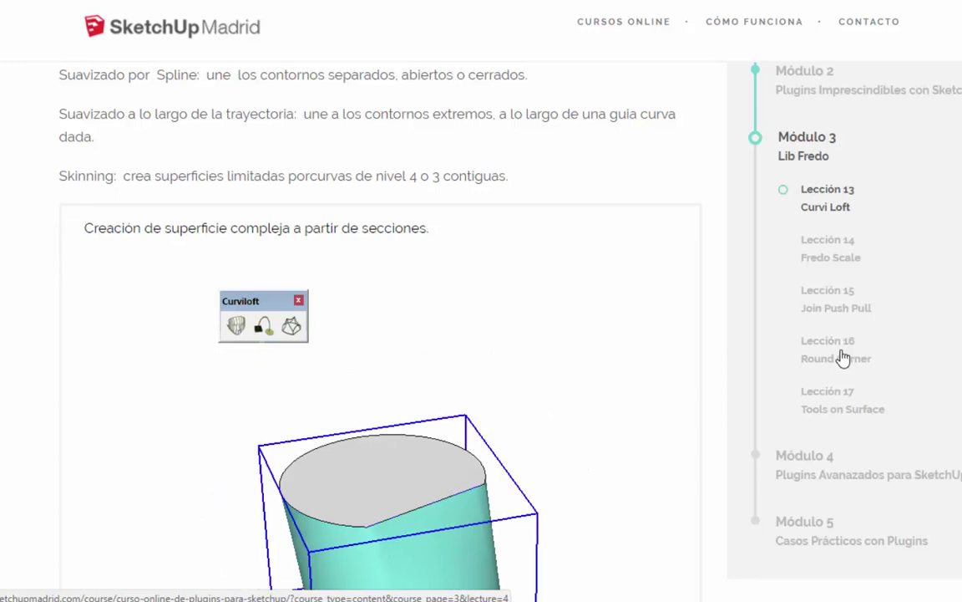
Switch to the SketchUp Madrid course page and review the Curvi Loft lesson's examples of surfaces from sections, paths and several contours.
scroll(868, 324, "down", 5)
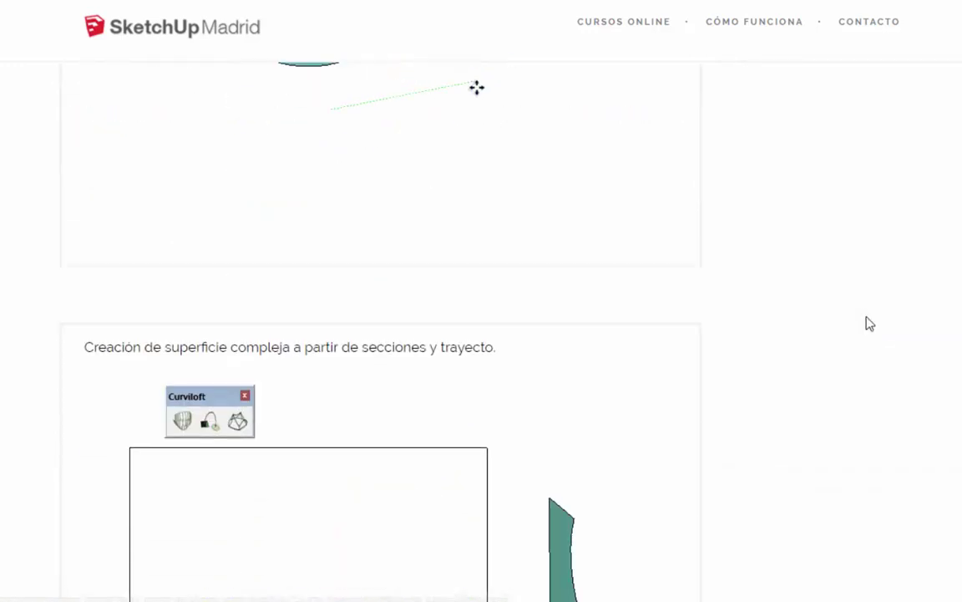
scroll(866, 323, "down", 5)
scroll(736, 346, "up", 1)
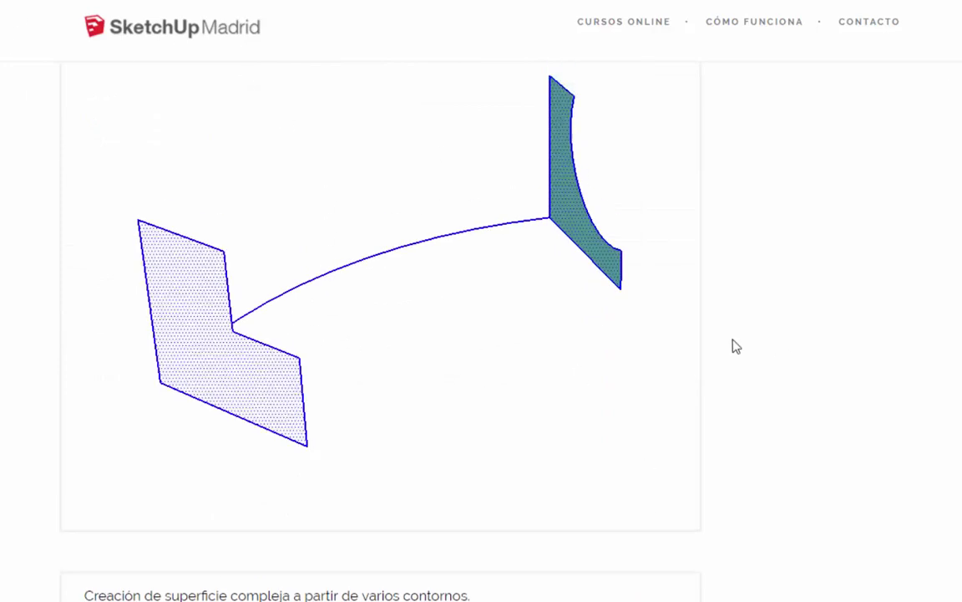
scroll(835, 325, "up", 10)
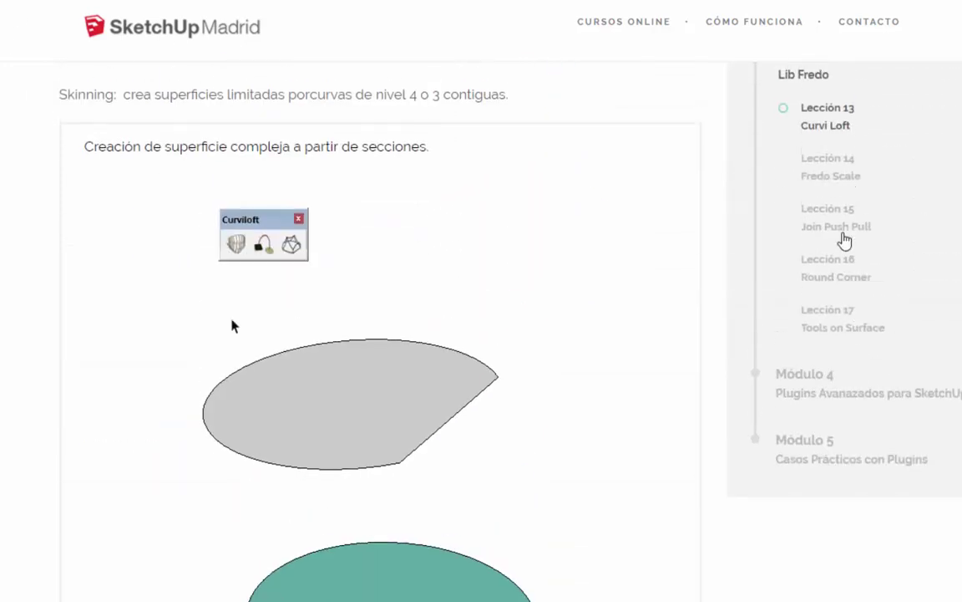
scroll(819, 134, "up", 2)
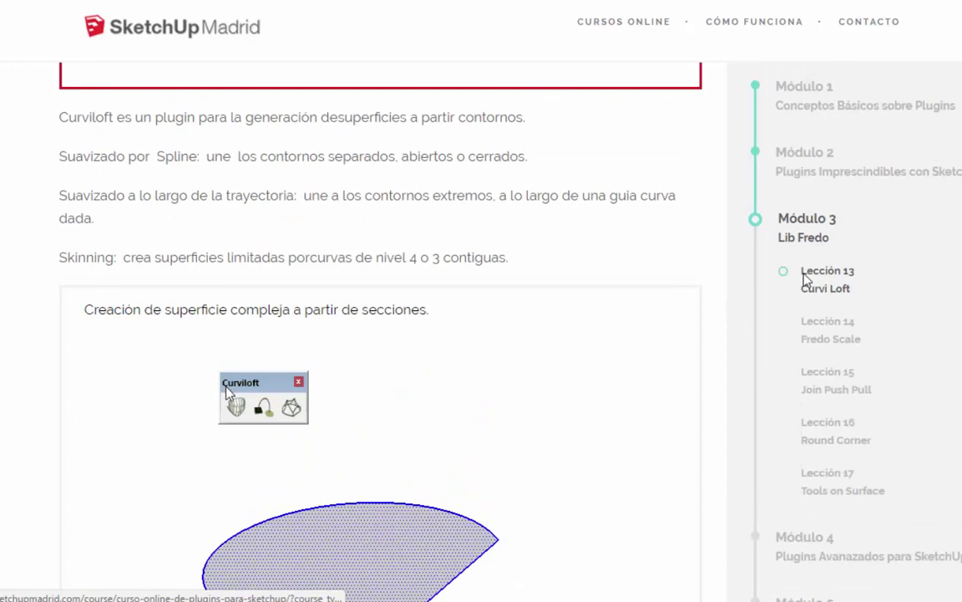
scroll(633, 447, "down", 10)
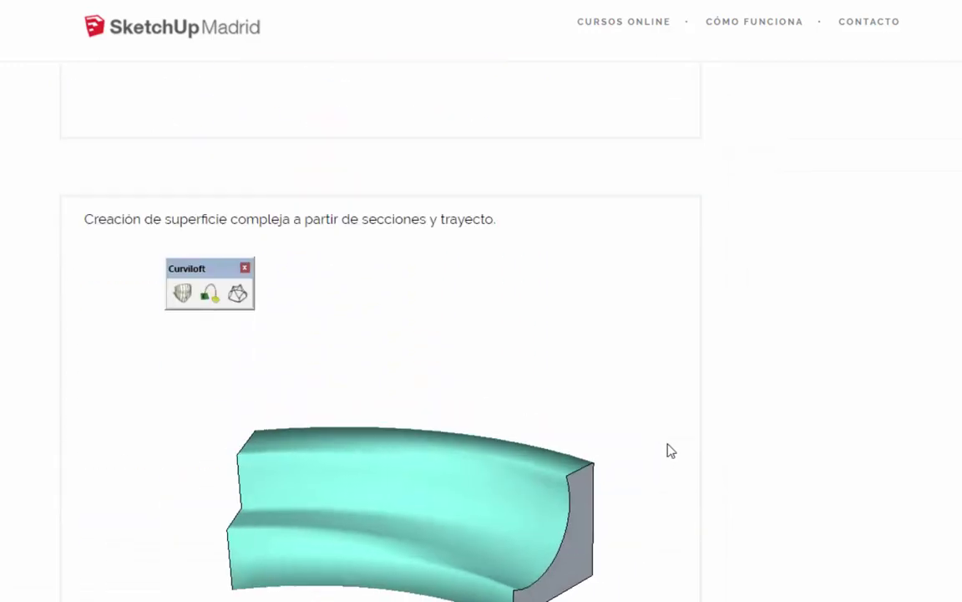
scroll(671, 451, "down", 7)
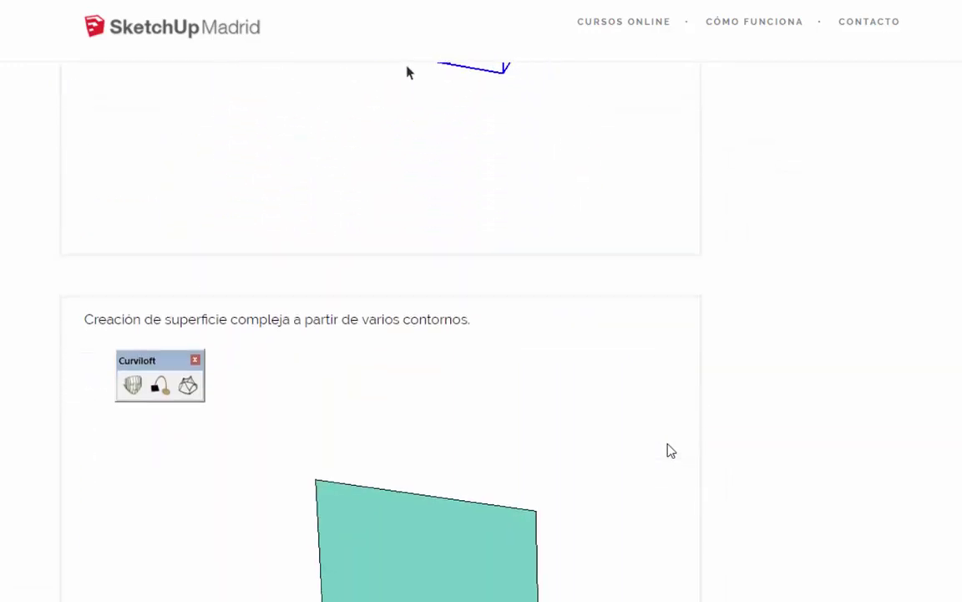
scroll(671, 452, "down", 4)
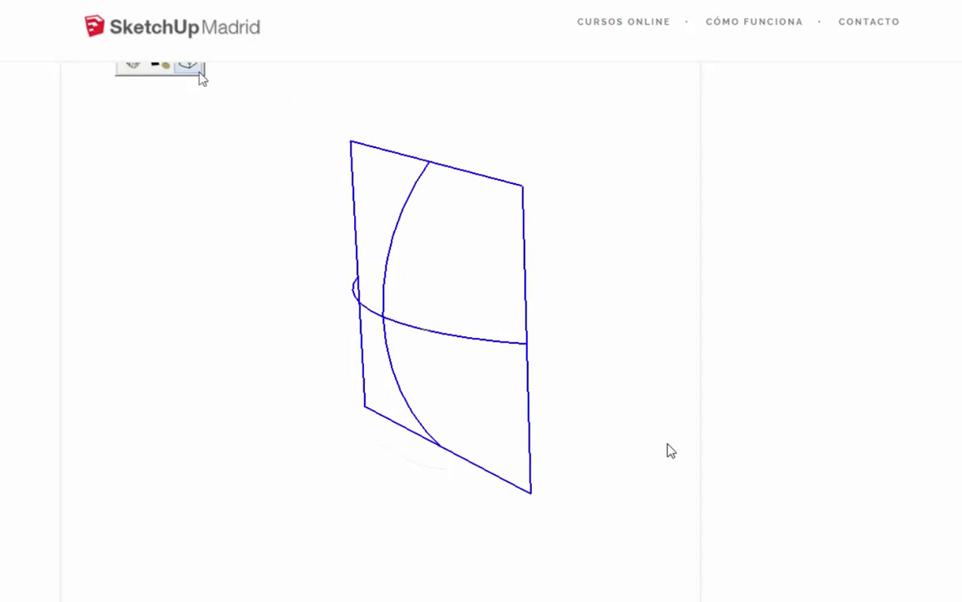
scroll(688, 352, "up", 10)
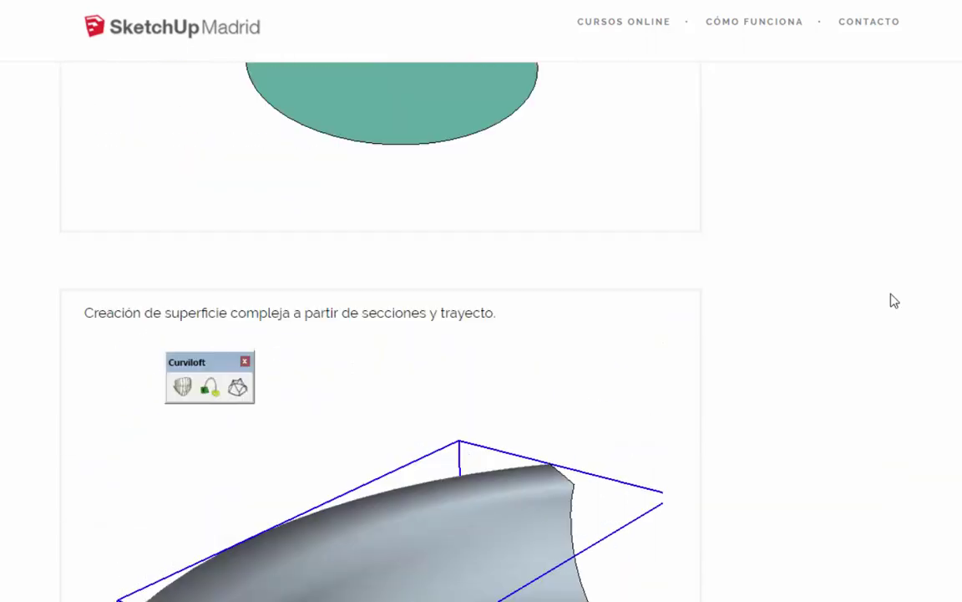
scroll(893, 301, "up", 8)
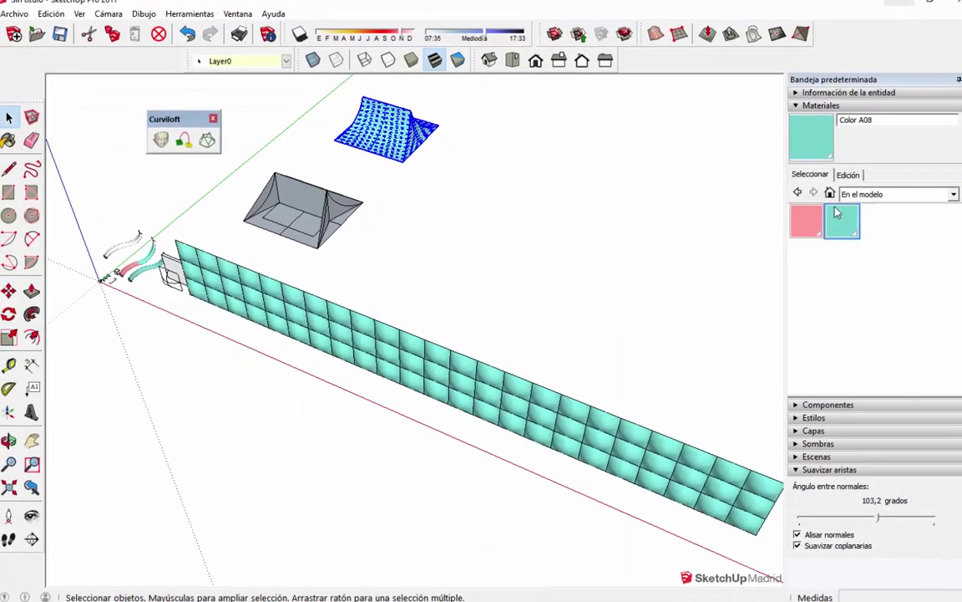
Return to SketchUp and examine the tent surface, its source frame and the panel wall from the opposite side.
mouse_move(529, 339)
middle_mouse_down()
mouse_move(524, 316)
mouse_move(563, 429)
mouse_move(527, 404)
mouse_move(500, 339)
middle_mouse_up()
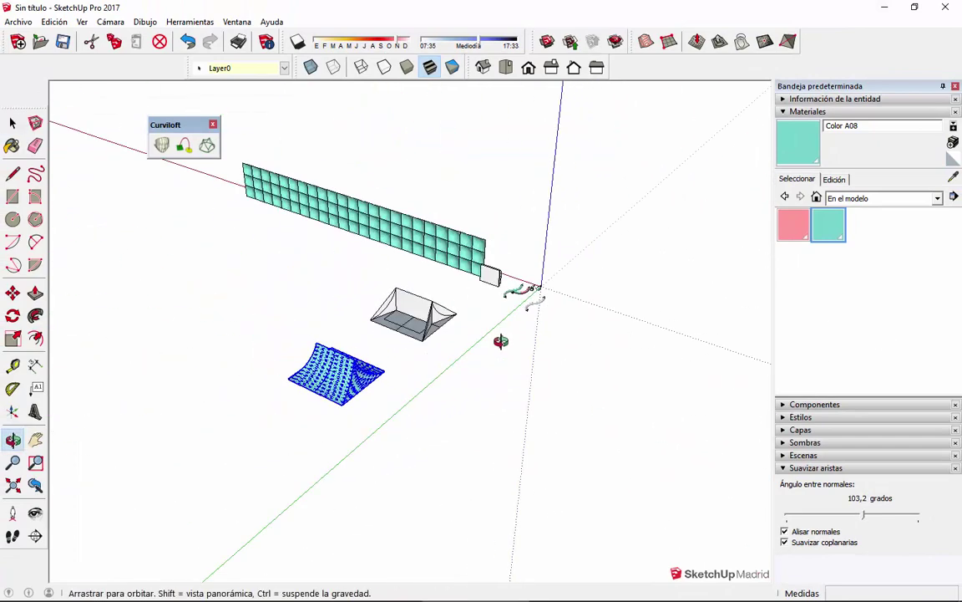
scroll(376, 326, "up", 3)
middle_click_drag(420, 300, 435, 350)
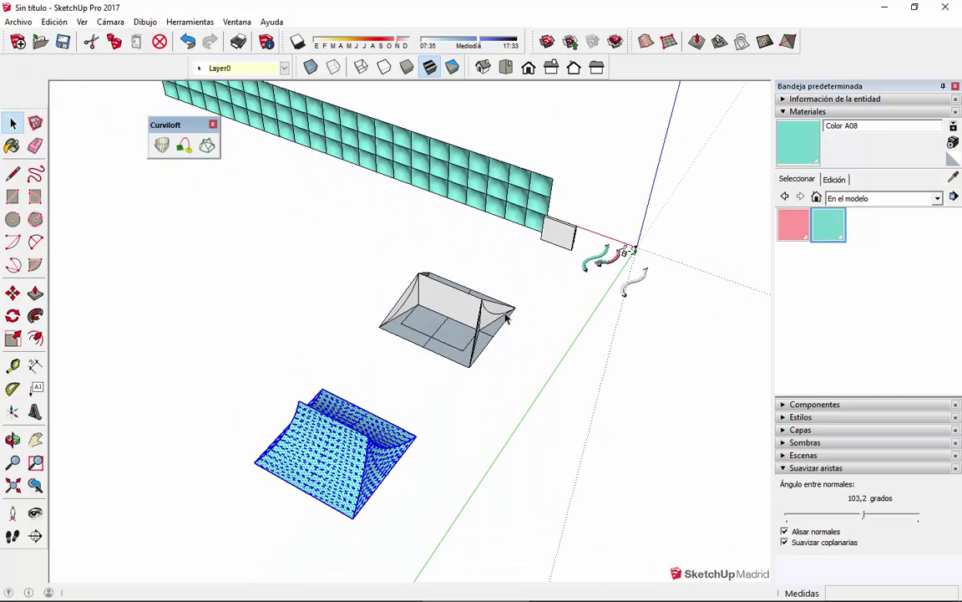
scroll(500, 333, "up", 3)
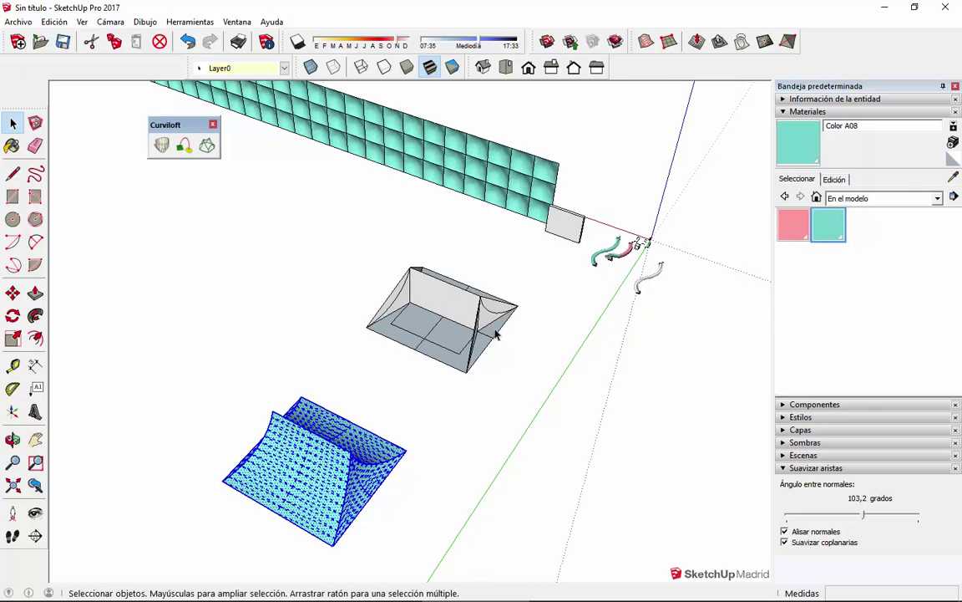
middle_click_drag(584, 339, 351, 392)
scroll(551, 272, "up", 3)
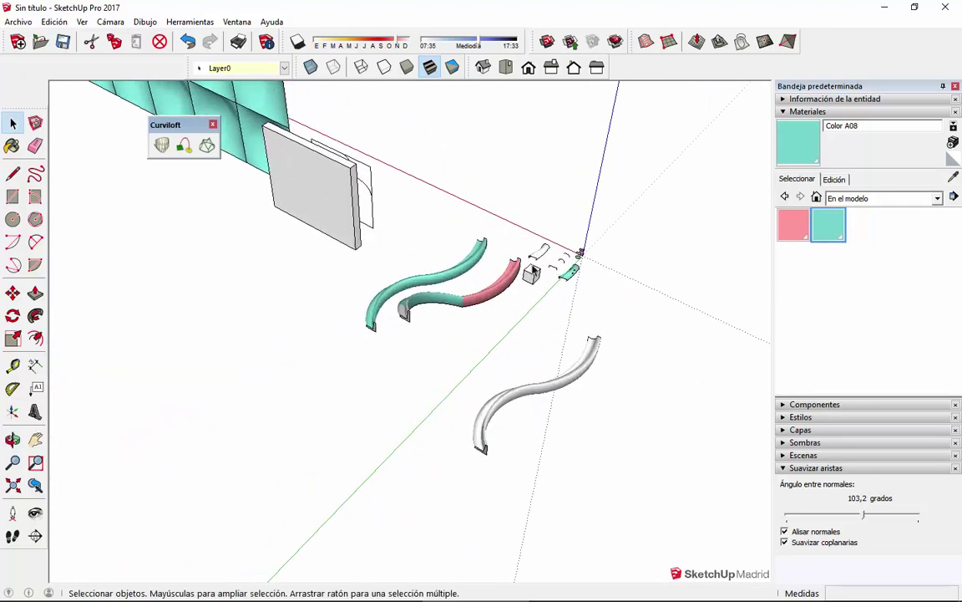
Examine the spline loft examples near the origin: the pink tube with its two discs and the channel with its section curves.
scroll(533, 269, "up", 5)
middle_click_drag(617, 271, 552, 380)
scroll(205, 372, "up", 5)
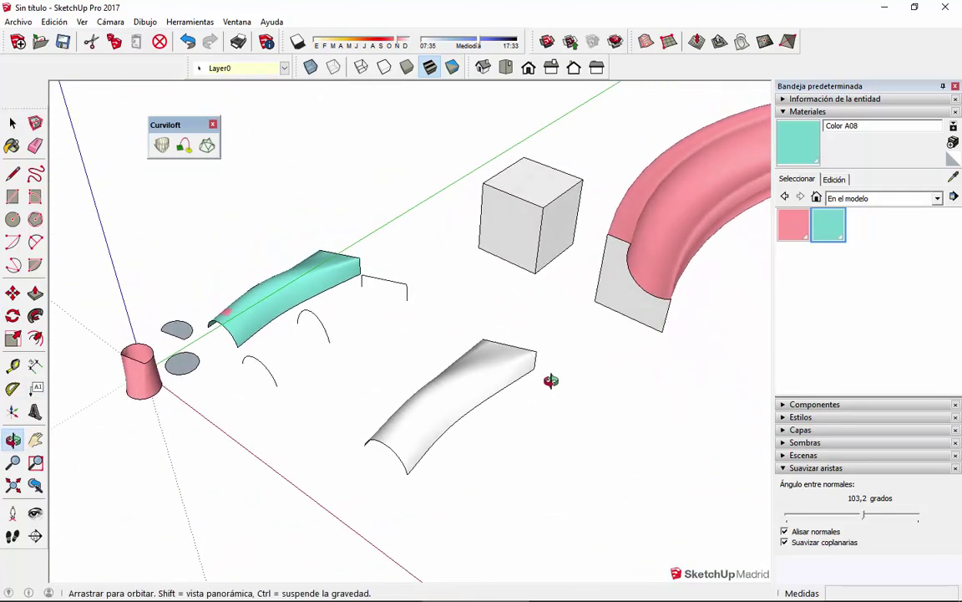
scroll(183, 365, "up", 5)
middle_click_drag(176, 369, 340, 382, "shift")
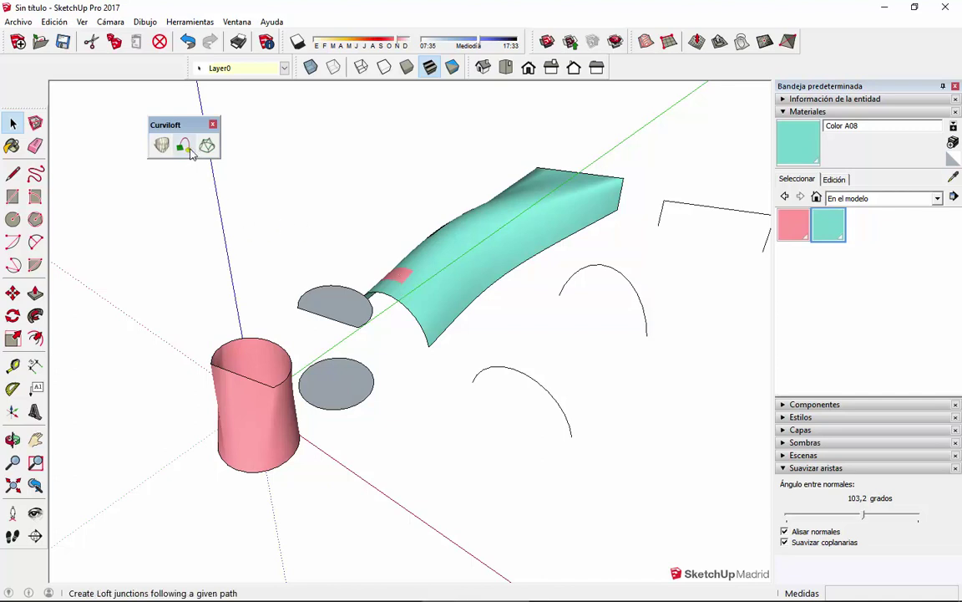
left_click_drag(189, 124, 166, 119)
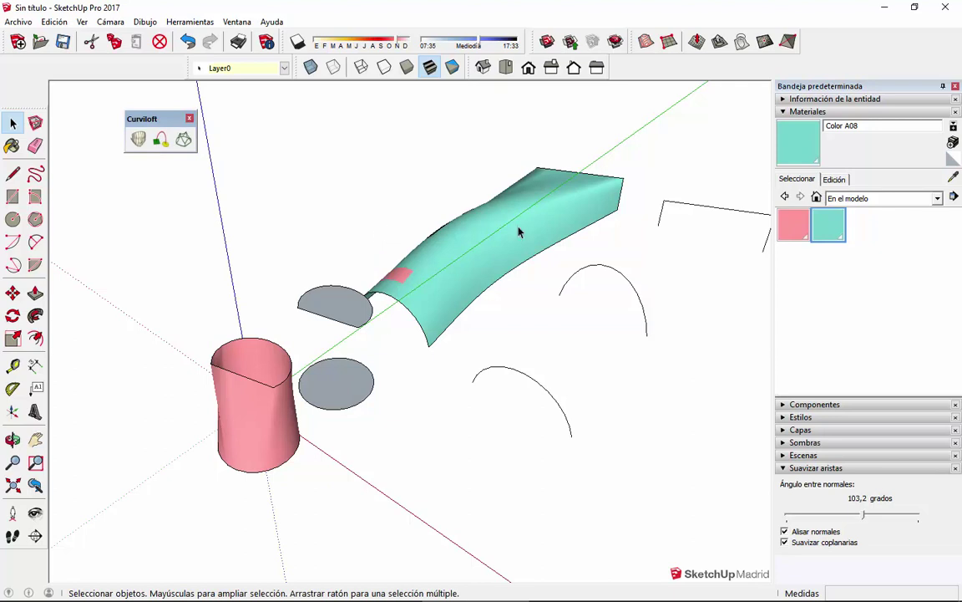
scroll(414, 281, "down", 3)
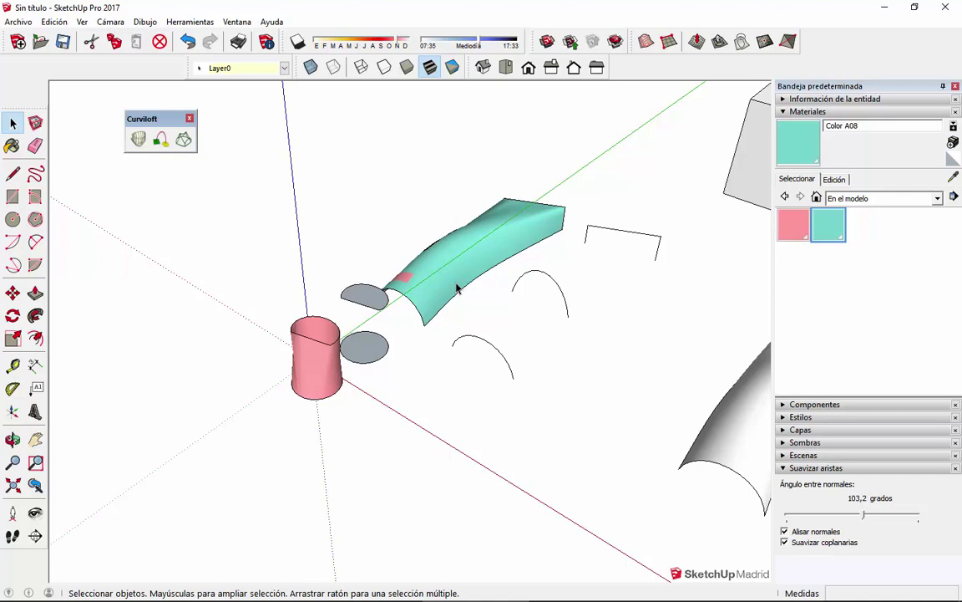
scroll(496, 273, "up", 2)
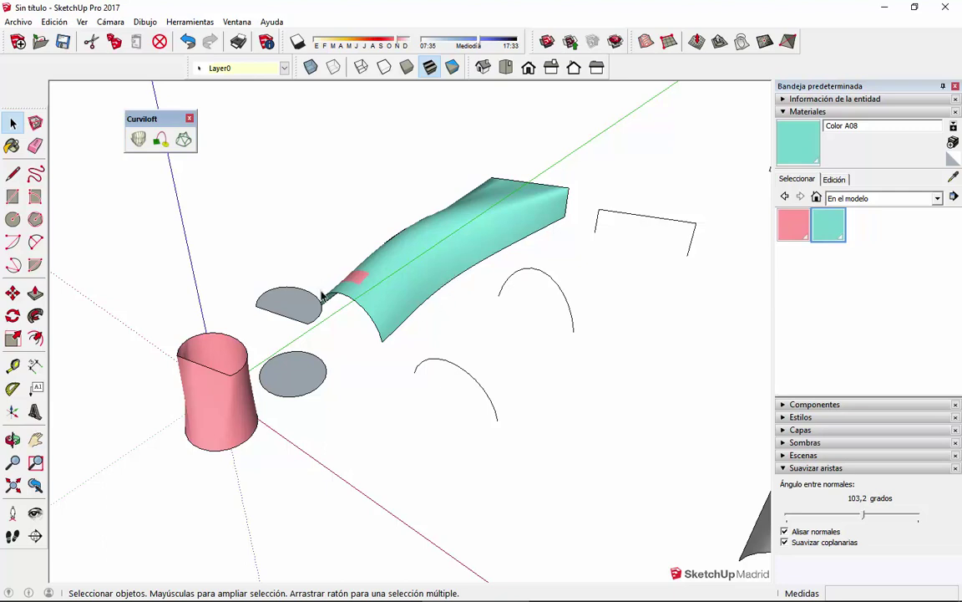
Examine the curved slides and the path curve with a profile at each end.
middle_click_drag(322, 295, 323, 290)
scroll(248, 275, "down", 6)
middle_click_drag(441, 277, 327, 365)
left_click(382, 215)
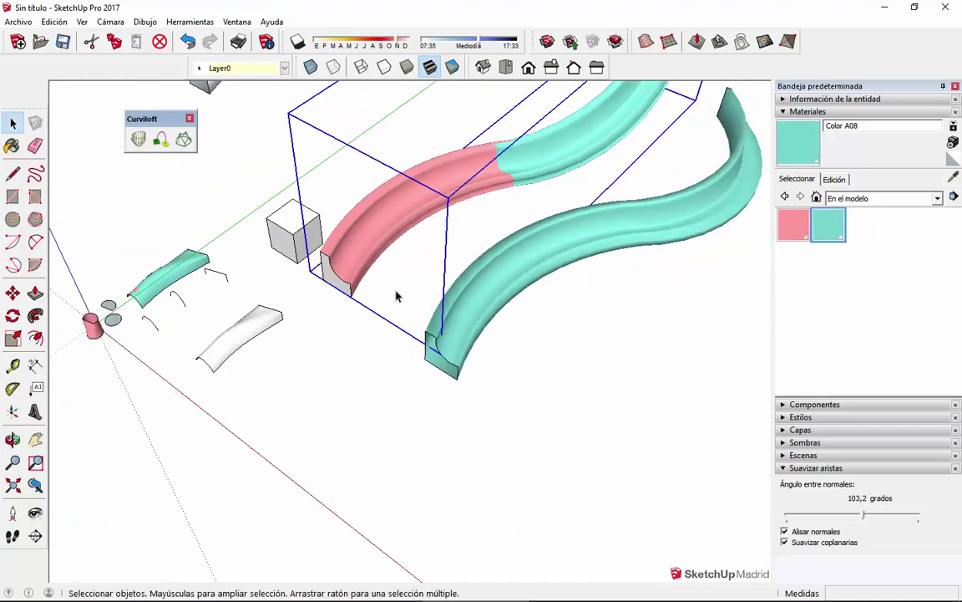
middle_click_drag(395, 324, 155, 228)
middle_click_drag(365, 189, 343, 441, "shift")
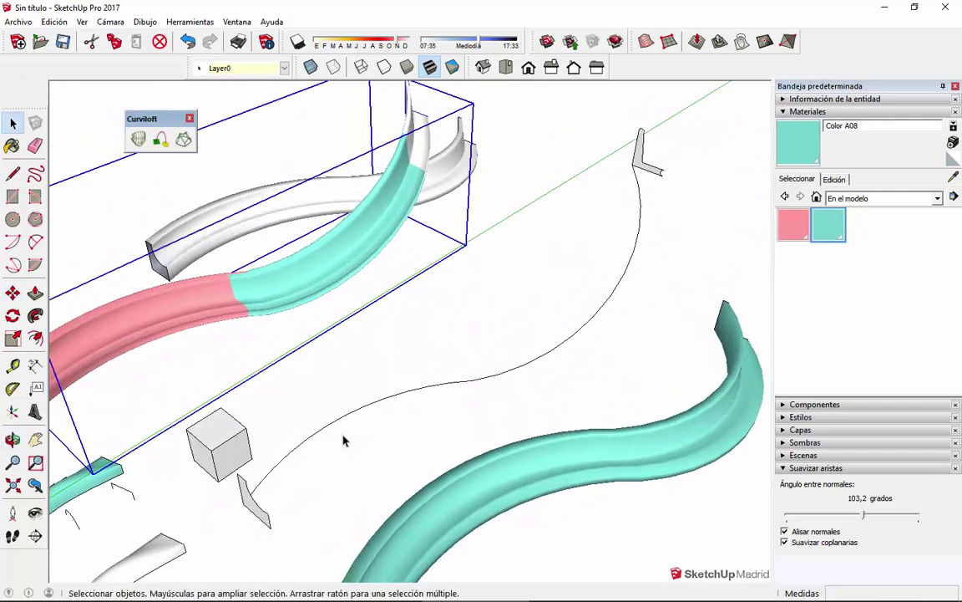
middle_click_drag(301, 535, 267, 297)
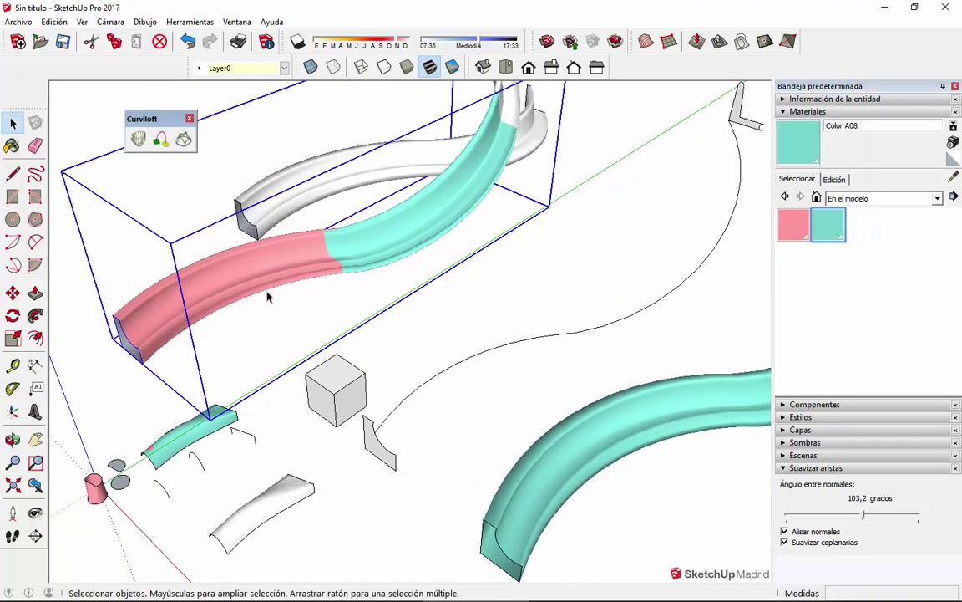
left_click(268, 301)
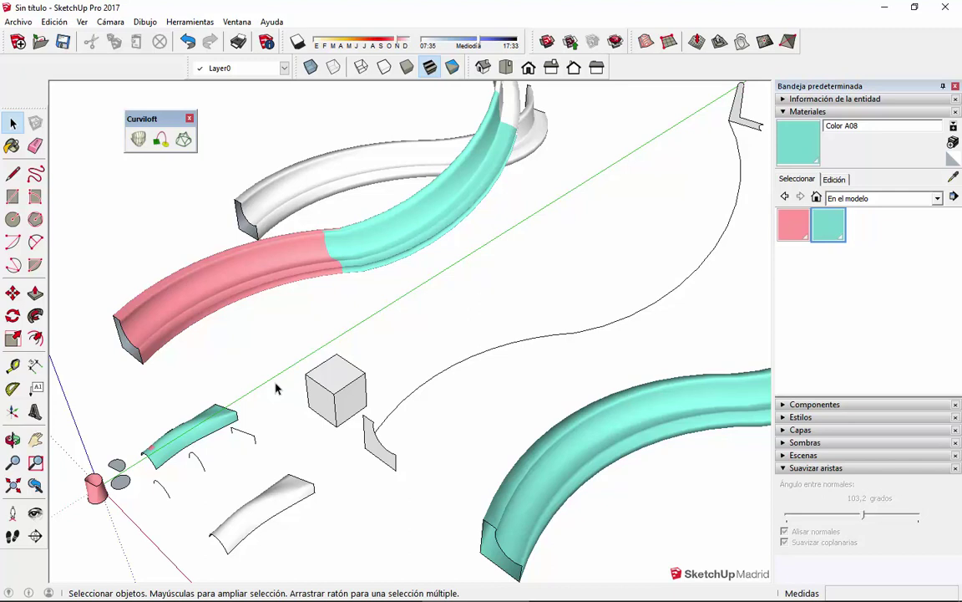
Compare the pink and turquoise slide with the profile face beside the cube at the start of the path curve.
scroll(372, 337, "up", 3)
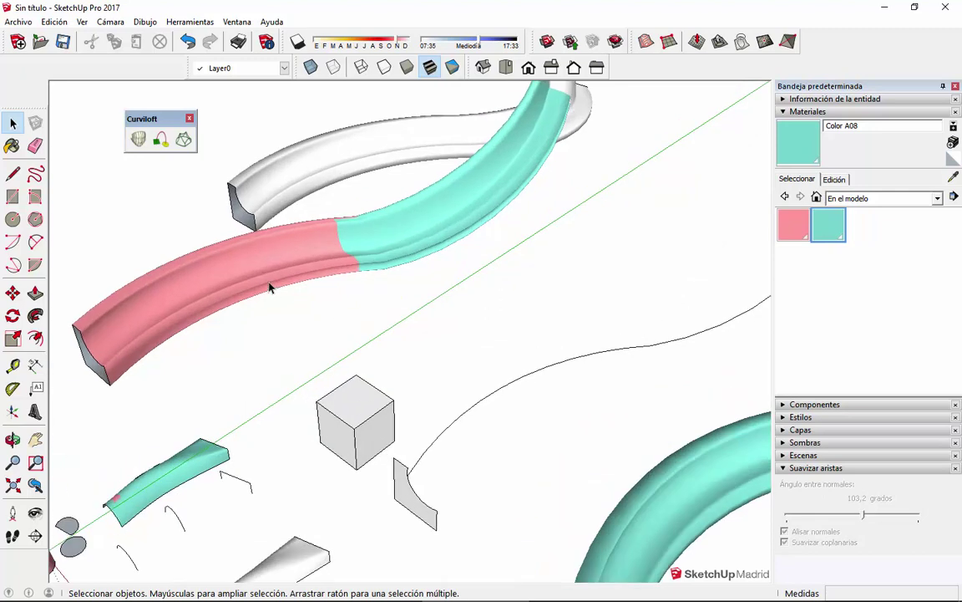
scroll(391, 220, "up", 1)
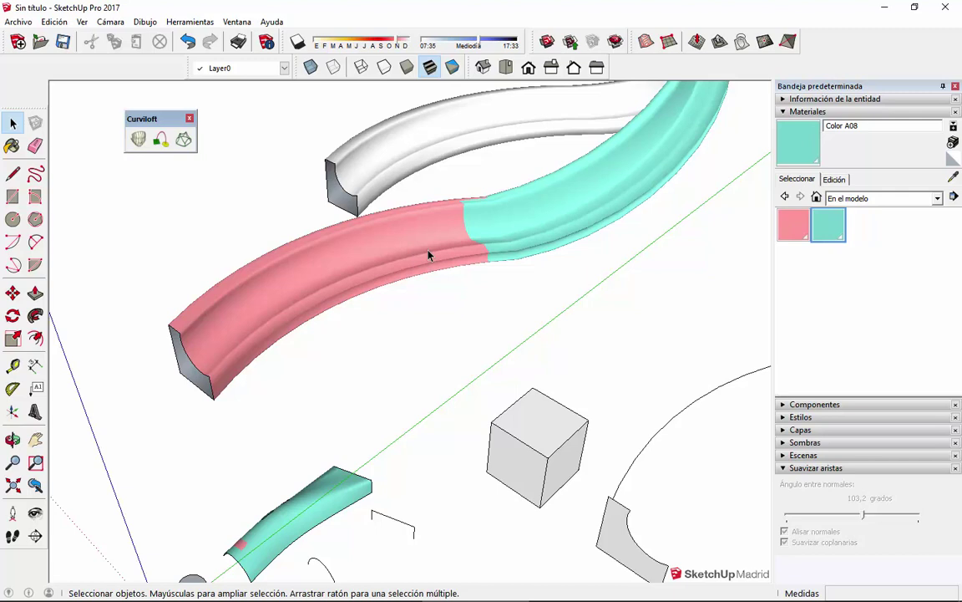
scroll(602, 505, "down", 3)
scroll(554, 440, "up", 2)
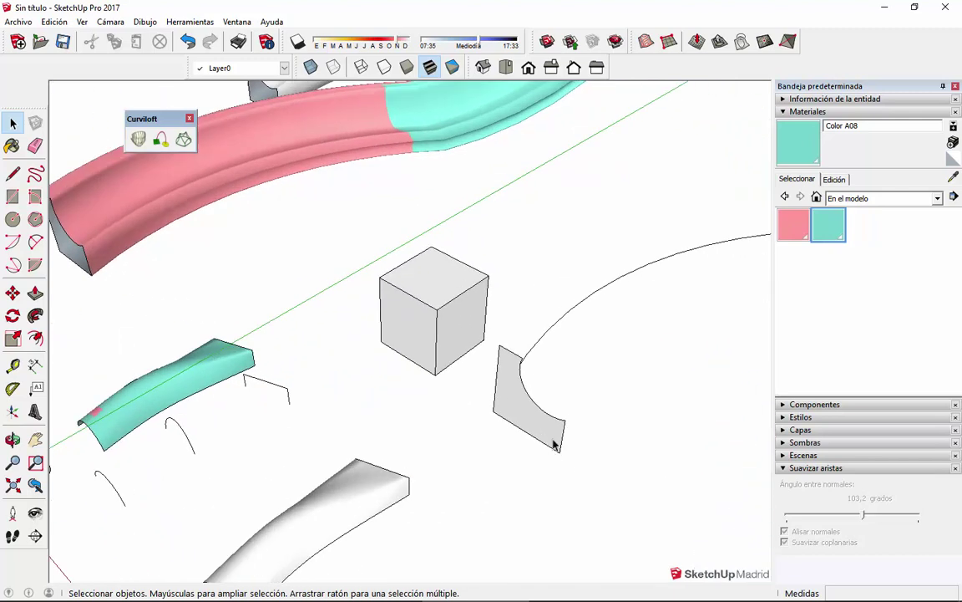
left_click(545, 429)
scroll(406, 336, "down", 2)
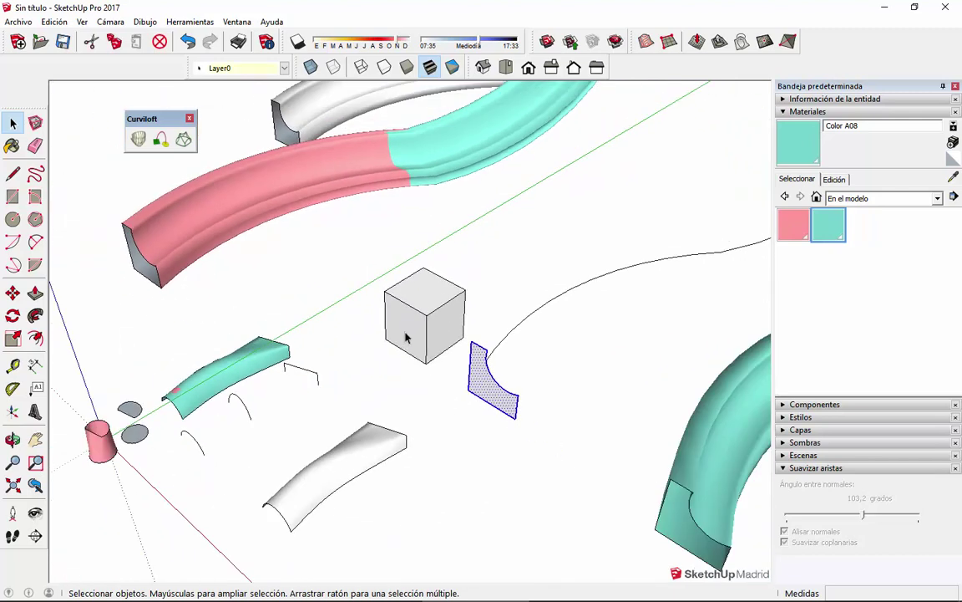
middle_click_drag(466, 298, 438, 424)
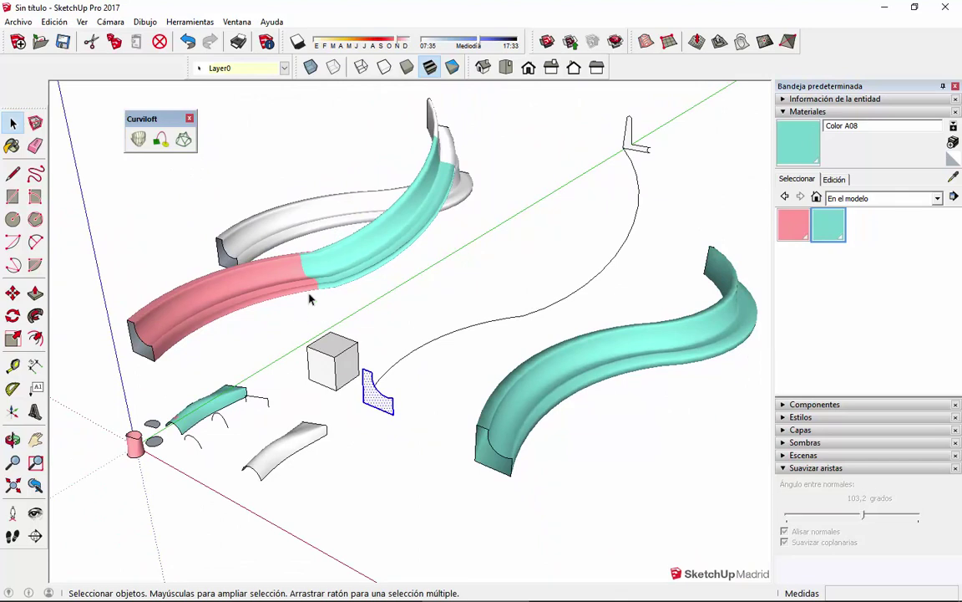
Clear the profile face selection and shift the floating Curviloft toolbar slightly within the drawing area.
left_click(294, 264)
left_click(359, 267)
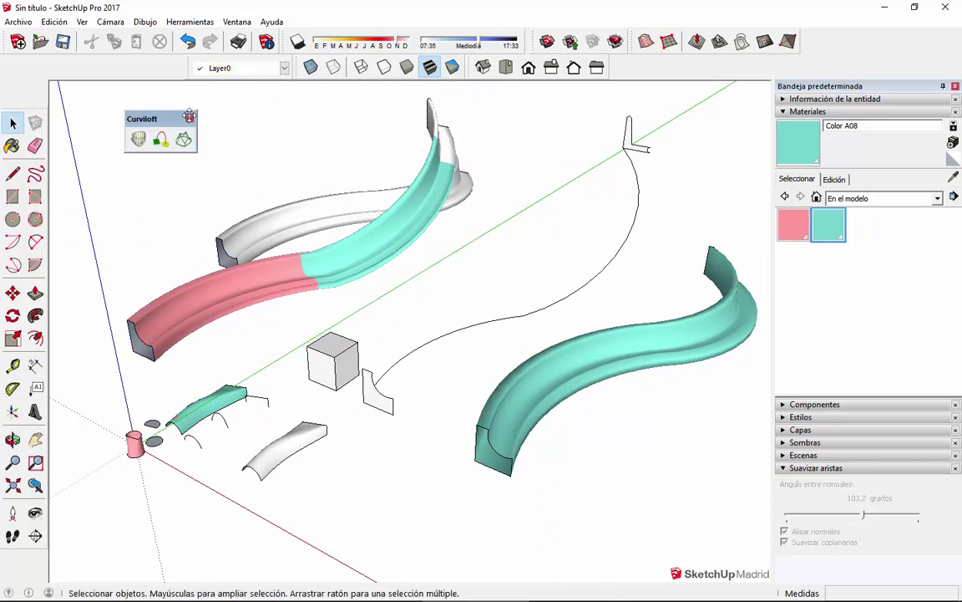
left_click_drag(190, 117, 209, 112)
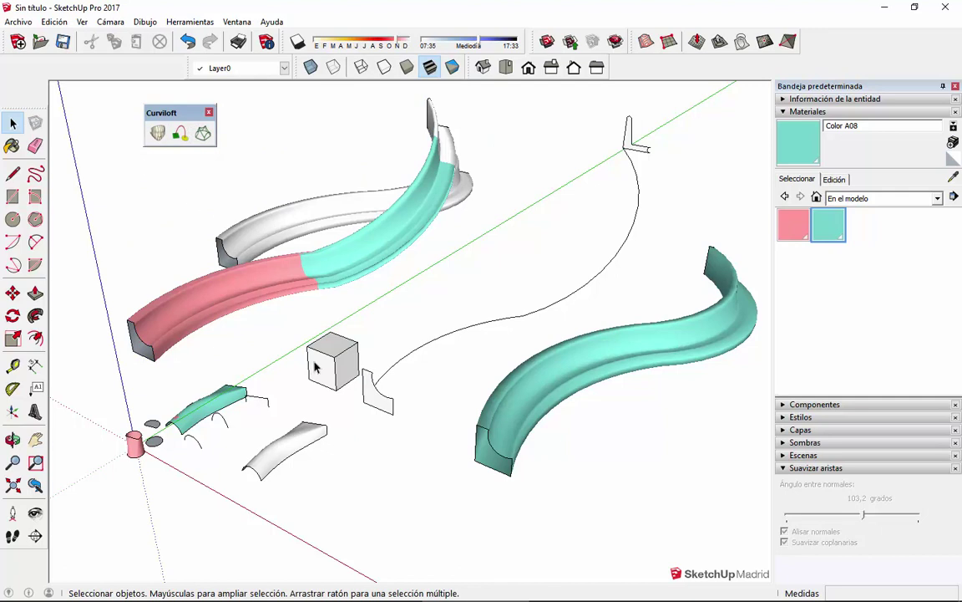
Examine the profile face beside the cube, its boundary edges and its contact with the path curve.
scroll(391, 413, "up", 5)
left_click(401, 409)
scroll(405, 408, "up", 2)
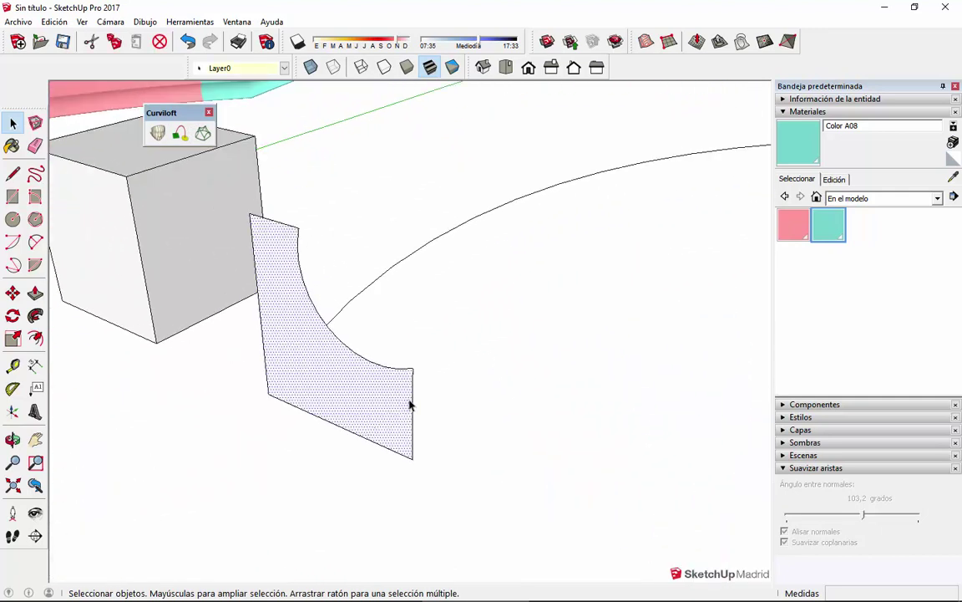
left_click(410, 396)
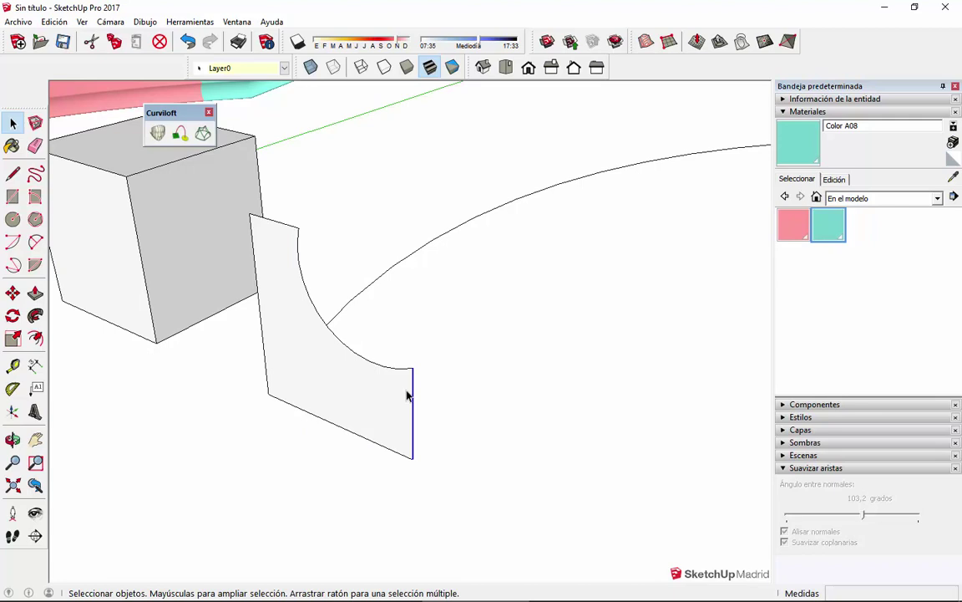
left_click(308, 380)
scroll(326, 380, "down", 3)
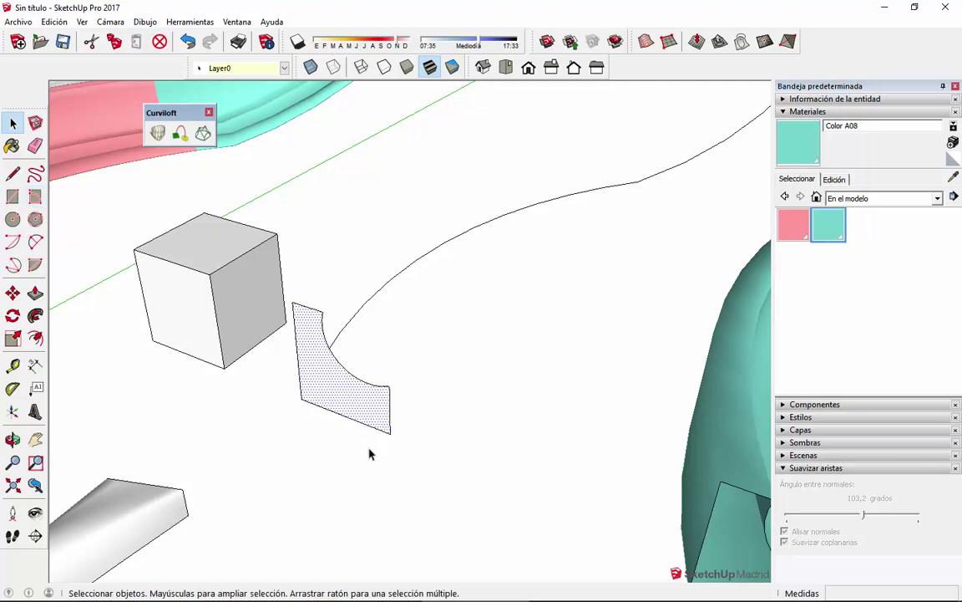
middle_click_drag(371, 453, 279, 507)
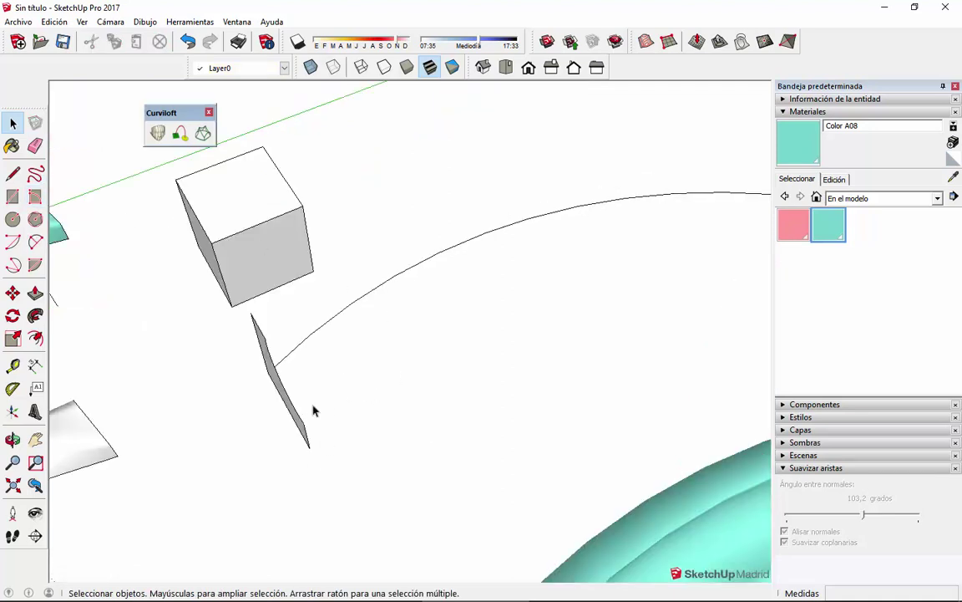
middle_click_drag(314, 410, 466, 380)
scroll(411, 420, "up", 3)
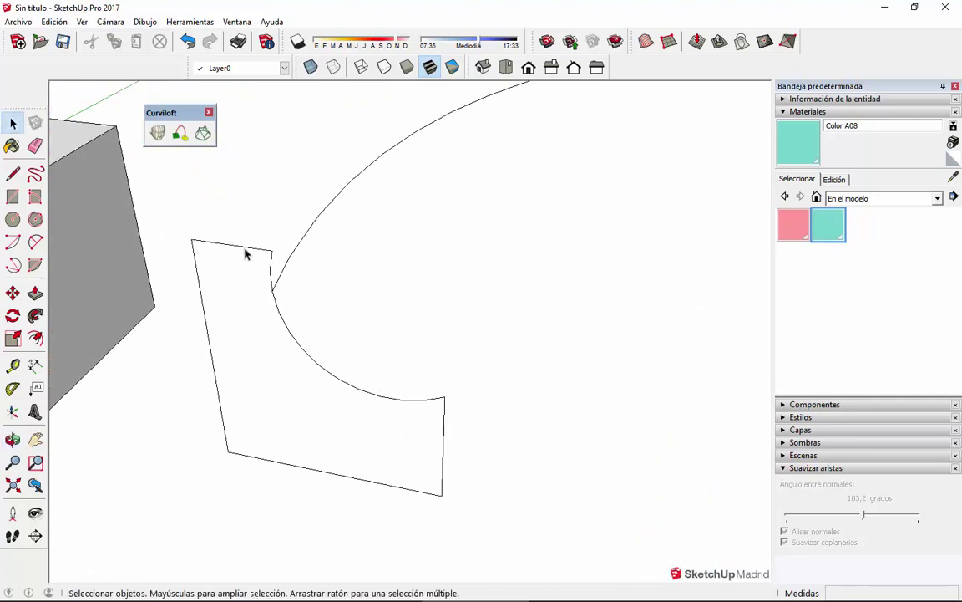
scroll(422, 402, "down", 3)
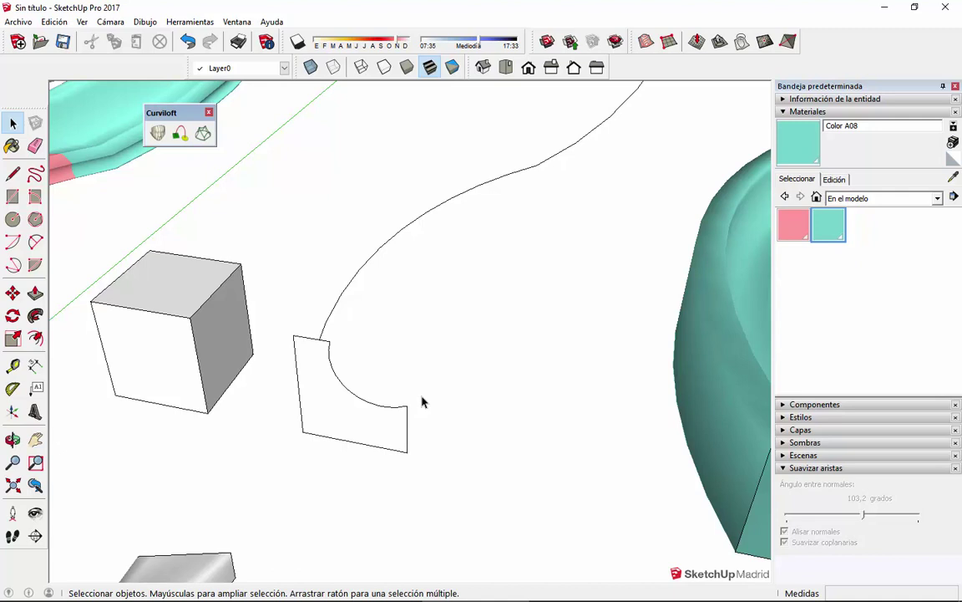
double_click(351, 432)
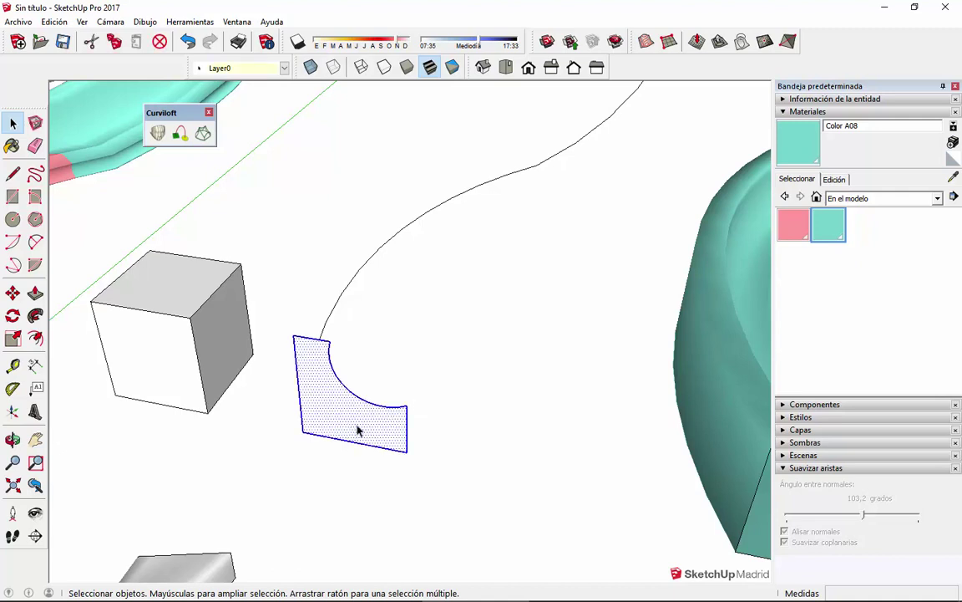
Examine the pink tube near the origin and the cut disc used as its upper section.
scroll(359, 430, "down", 5)
scroll(219, 484, "up", 4)
left_click(214, 470)
scroll(197, 396, "up", 5)
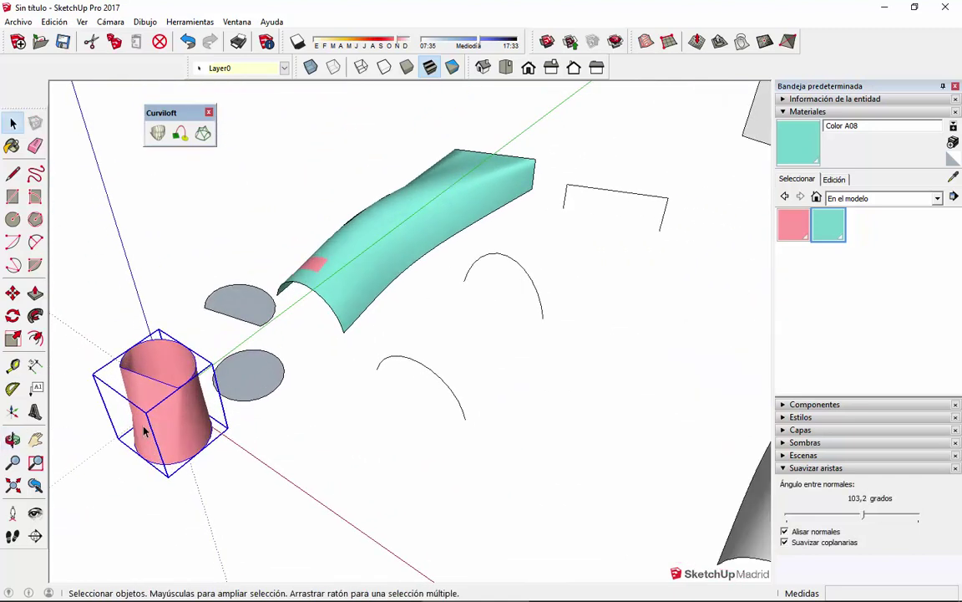
double_click(304, 247)
middle_click_drag(389, 262, 268, 327)
Draw two overlapping circles with radii of about 6.74 m and 5.89 m beside the pink tube's source discs.
key("r")
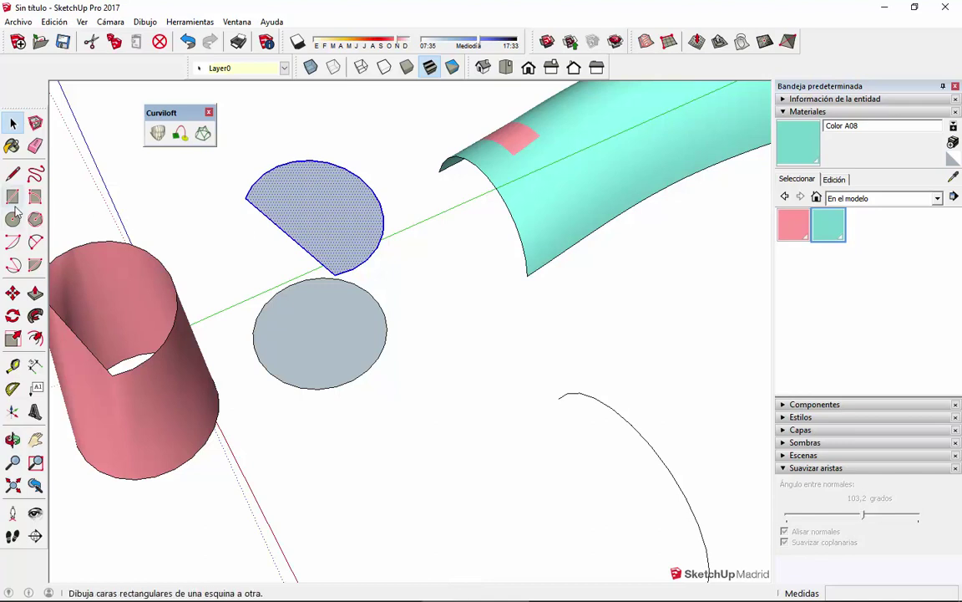
key("c")
left_click(394, 465)
left_click(469, 465)
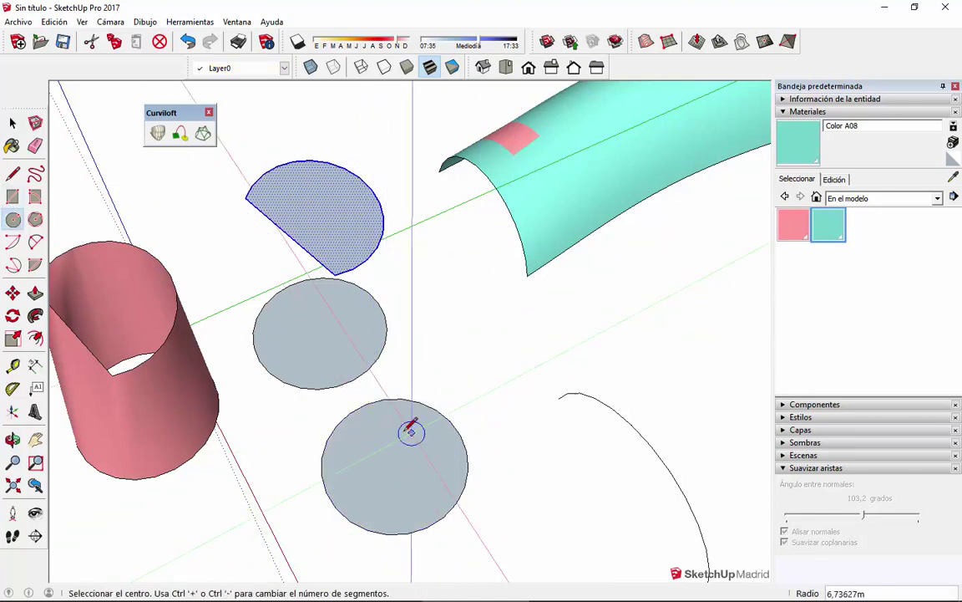
left_click(394, 462)
left_click(507, 381)
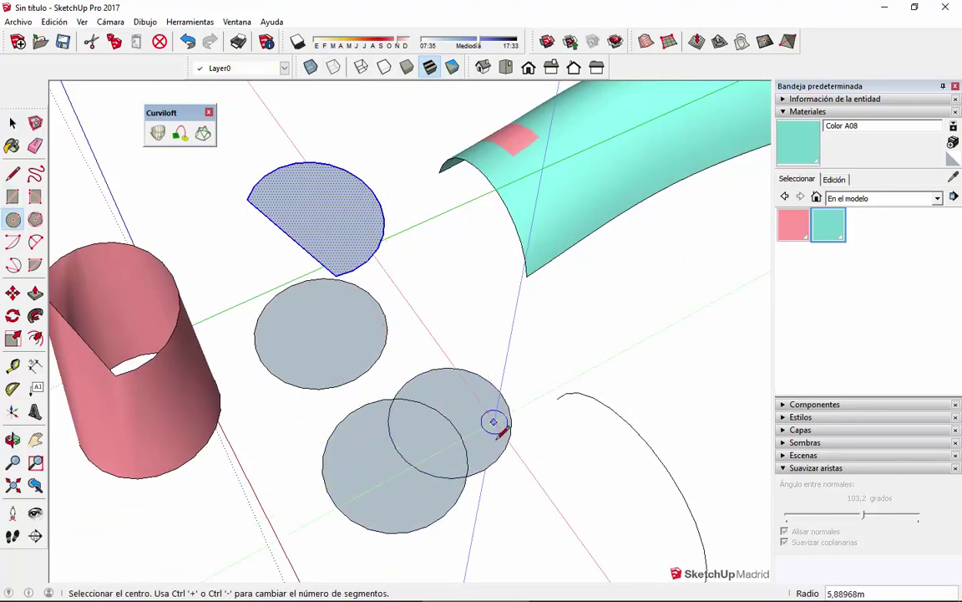
Erase the second circle's outer arc and the overlapping area, leaving only a crescent-shaped face.
key("e")
left_click_drag(447, 443, 433, 366)
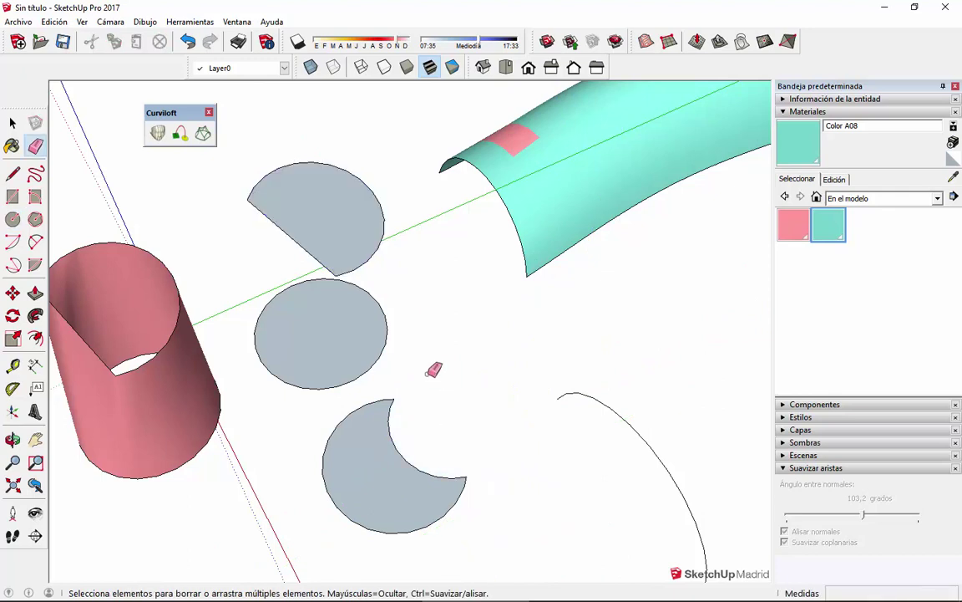
mouse_move(425, 451)
middle_mouse_down()
mouse_move(511, 311)
mouse_move(425, 462)
mouse_move(447, 464)
middle_mouse_up()
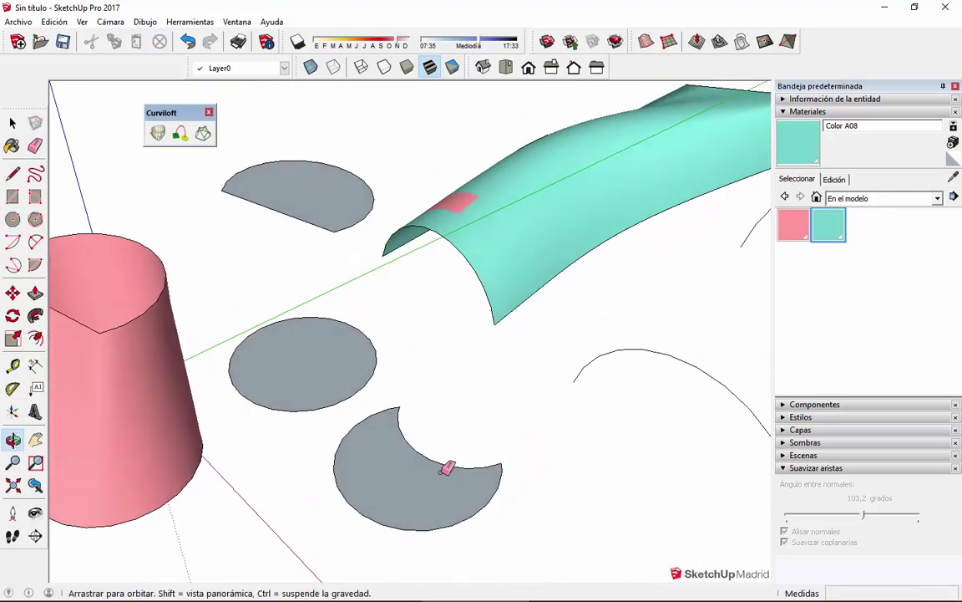
Move the cut disc away from the round disc to a position above the crescent face.
key("space")
left_click(303, 169)
mouse_move(303, 169)
middle_mouse_down()
mouse_move(357, 350)
mouse_move(430, 393)
middle_mouse_up()
key("m")
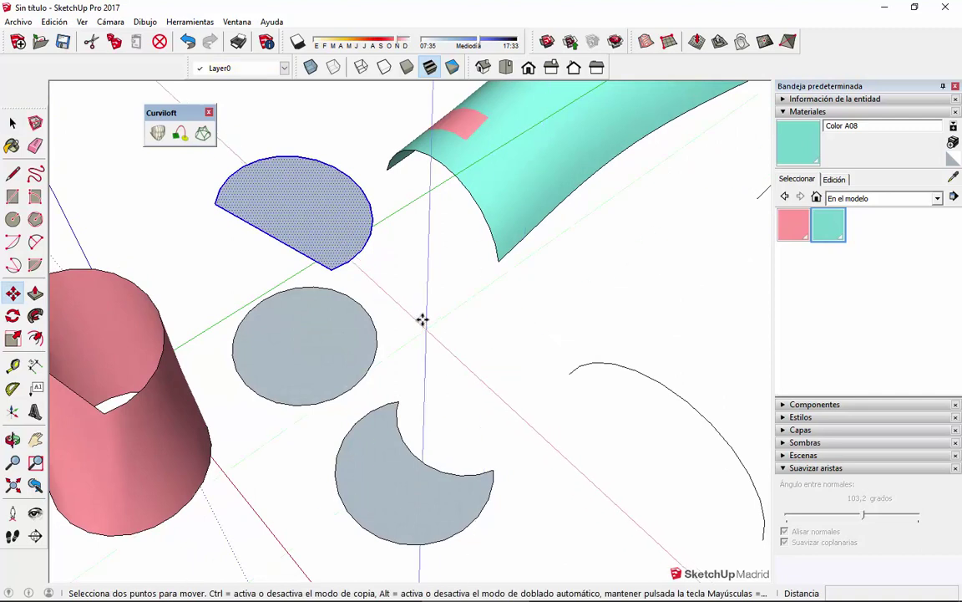
left_click(423, 318)
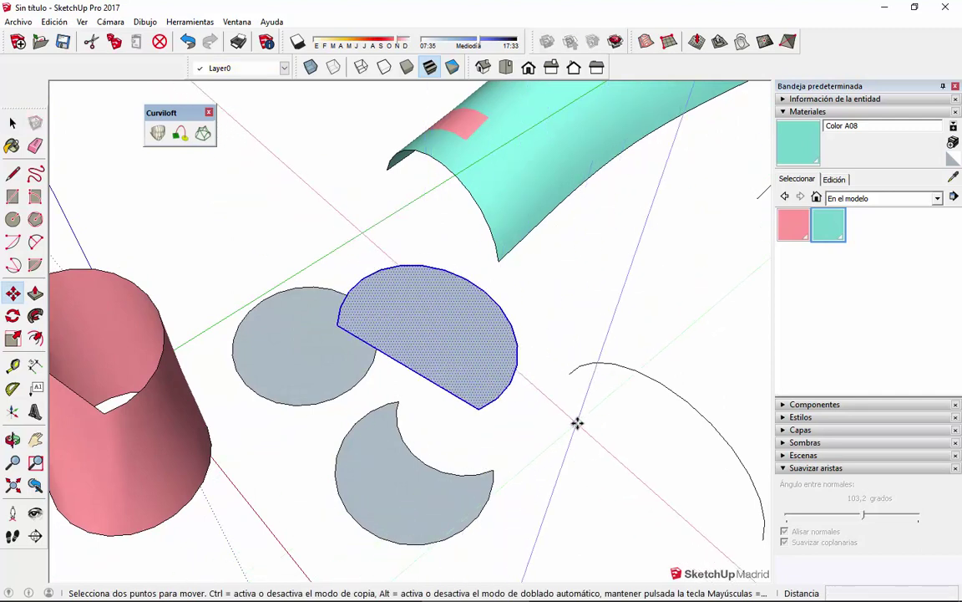
left_click(558, 474)
key("space")
Draw a line across the cut disc and erase the excess to leave a pointed, wedge-like section.
middle_click_drag(556, 473, 447, 423)
key("l")
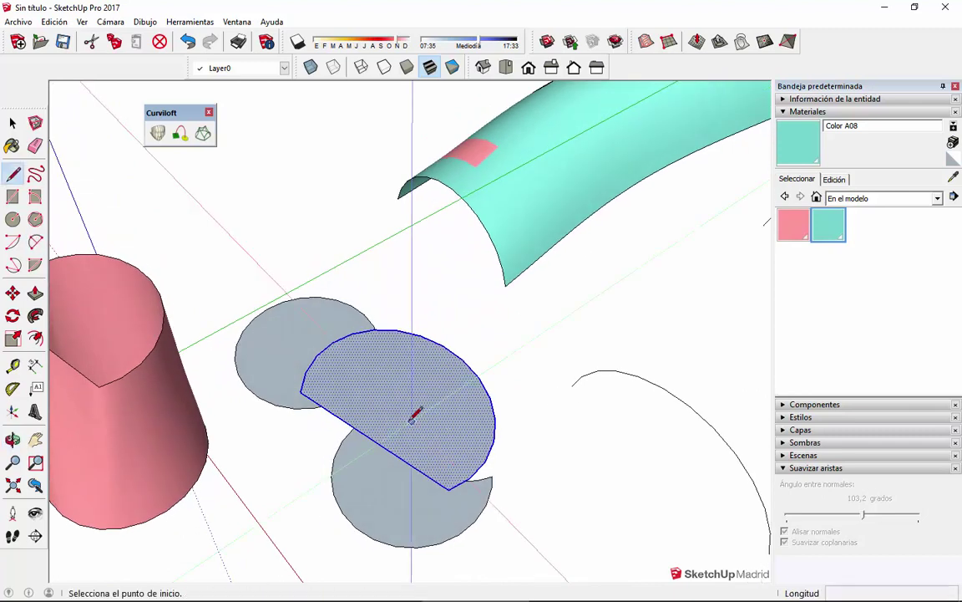
key("e")
middle_click_drag(436, 330, 608, 346)
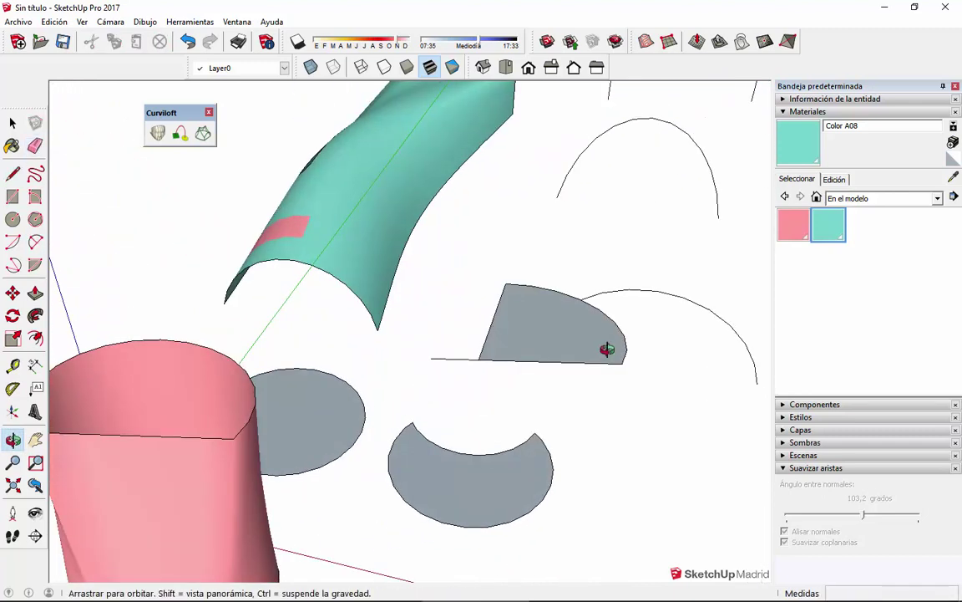
mouse_move(454, 345)
middle_mouse_down()
mouse_move(533, 518)
mouse_move(558, 458)
middle_mouse_up()
Move the wedge-like face into place above the crescent face and clear the selection.
key("space")
left_click(558, 458)
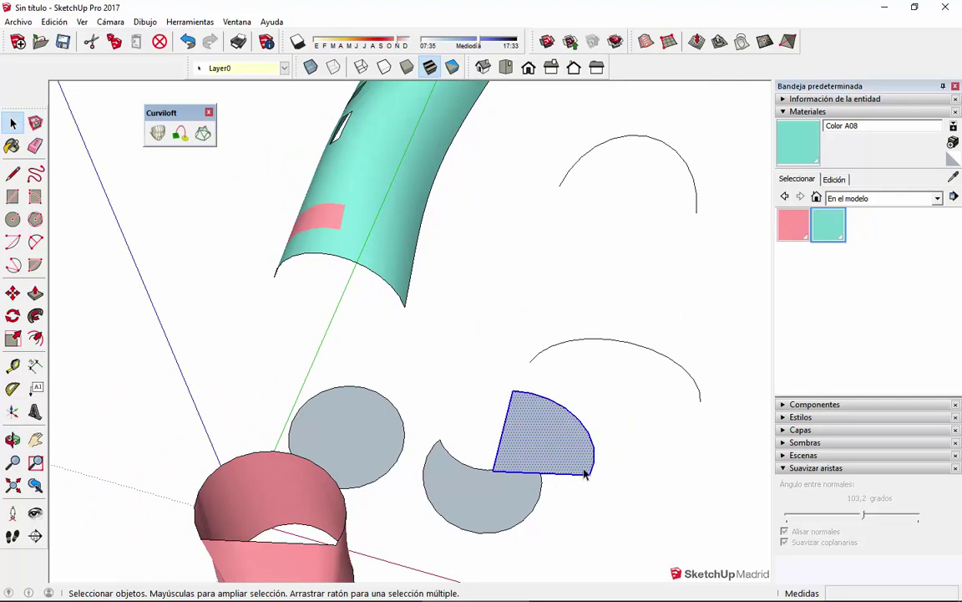
key("m")
left_click(650, 499)
left_click(598, 494)
middle_click_drag(597, 494, 490, 494)
key("space")
left_click(490, 495)
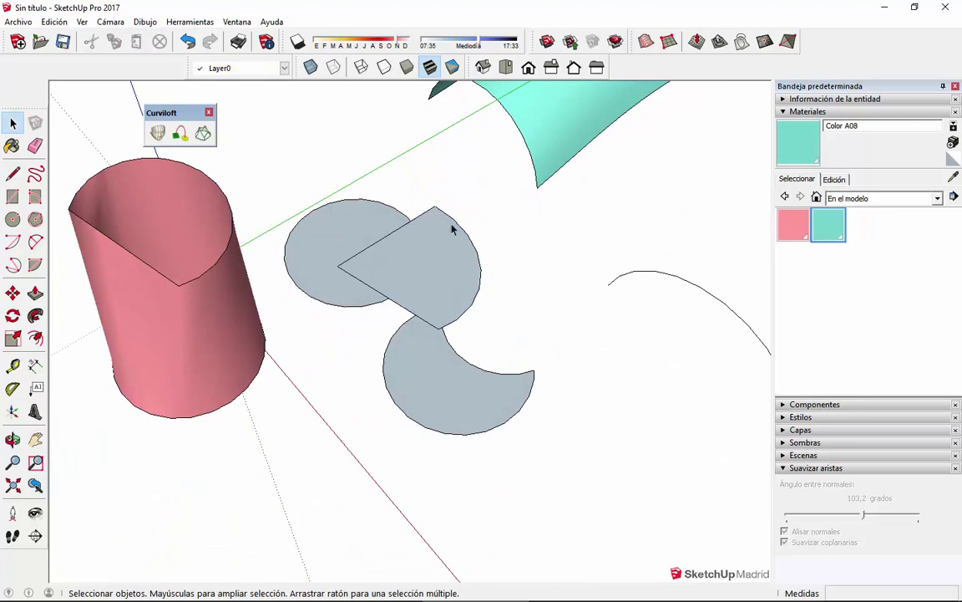
Generate a Curviloft Loft by Spline between the crescent face and the wedge-like face above it.
scroll(386, 383, "down", 5)
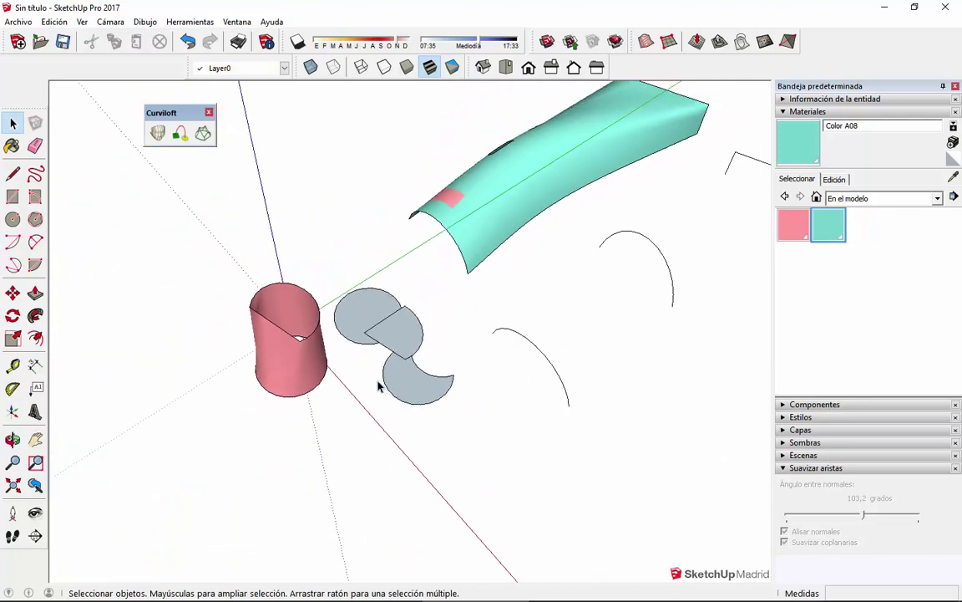
scroll(502, 343, "up", 3)
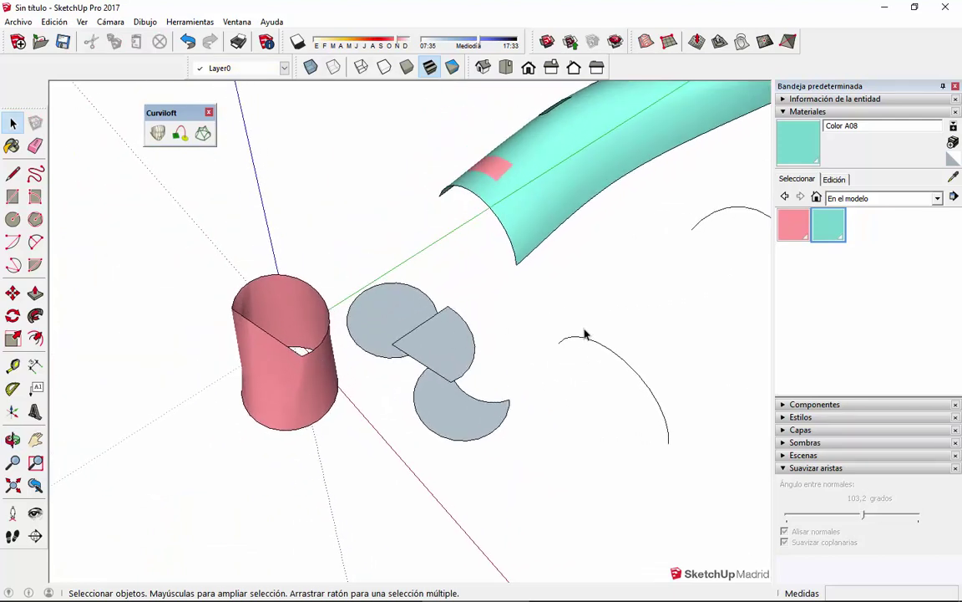
scroll(298, 384, "down", 1)
scroll(455, 395, "up", 4)
left_click(423, 413)
left_click(444, 318, "shift")
left_click(157, 133)
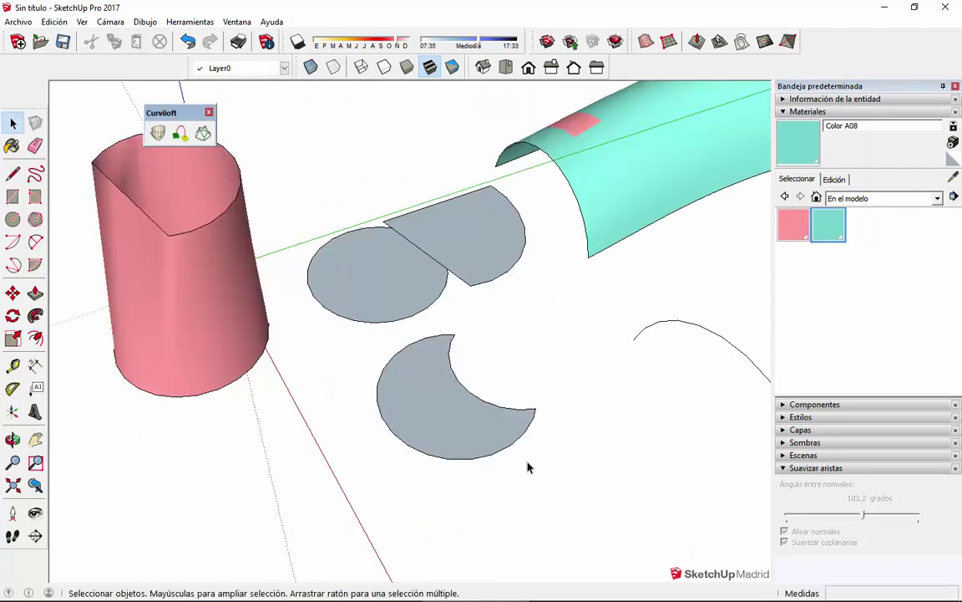
middle_click_drag(528, 468, 218, 248)
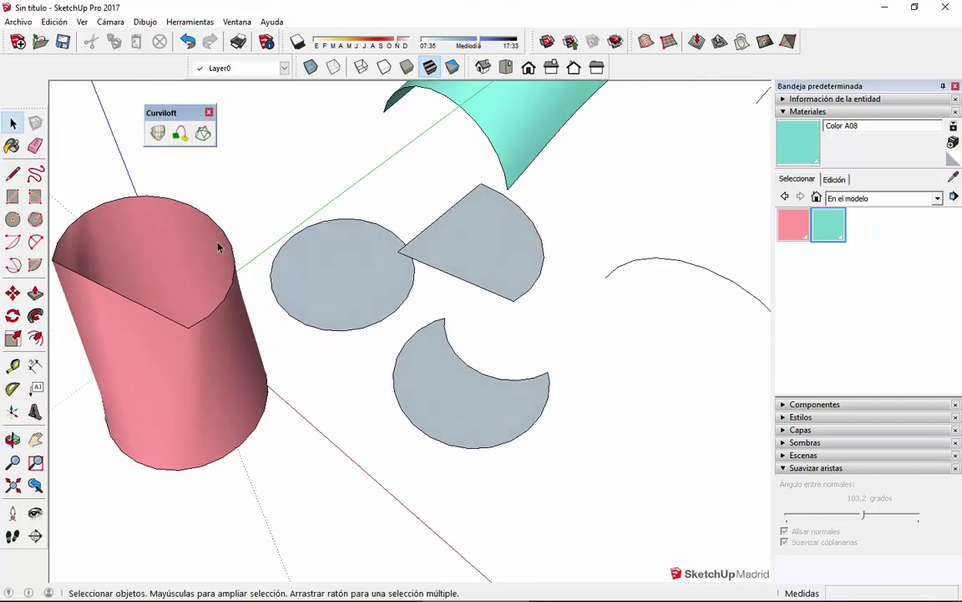
left_click(157, 133)
left_click(422, 365)
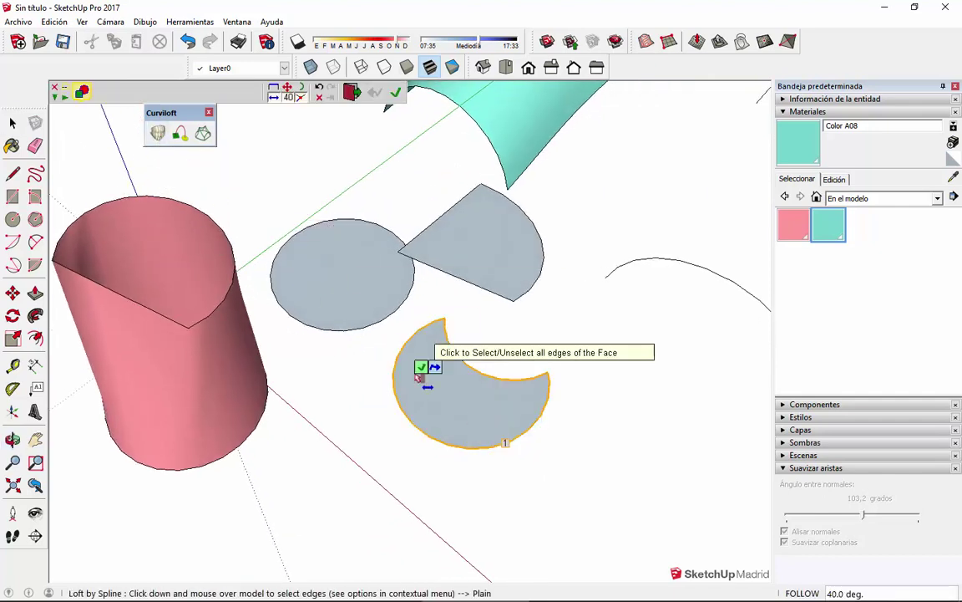
left_click(469, 278)
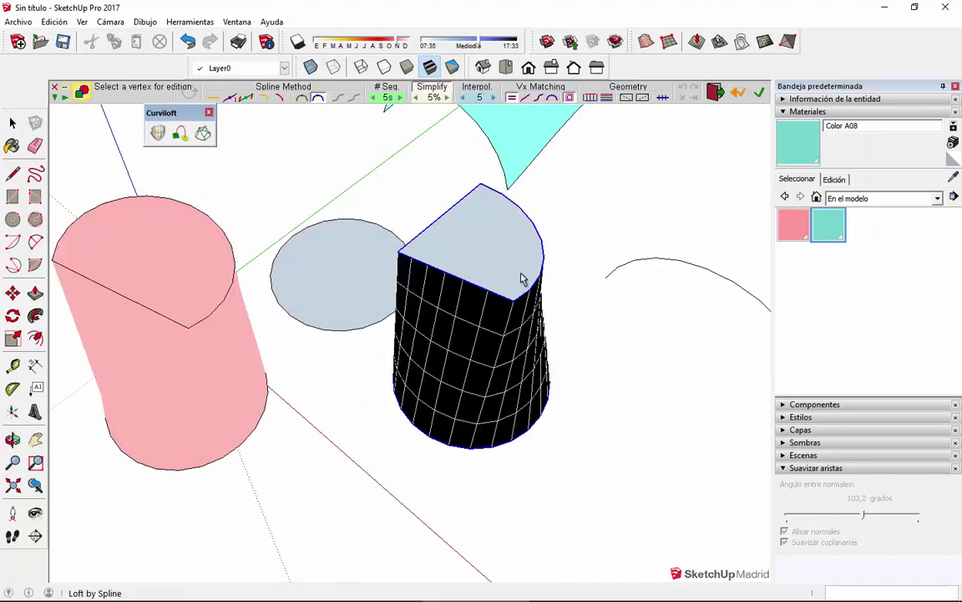
key("Return")
key("space")
Paint the new lofted tube with the turquoise material Color A08.
scroll(472, 331, "down", 3)
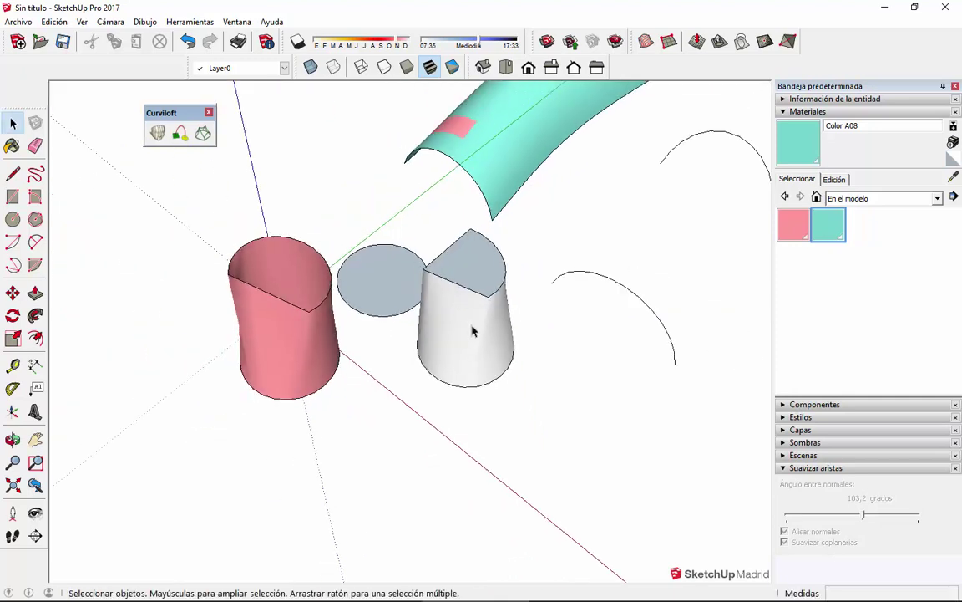
left_click(472, 331)
key("b")
left_click(476, 334)
key("space")
Move the turquoise lofted tube off its source faces to a spot beside the pink tube.
key("m")
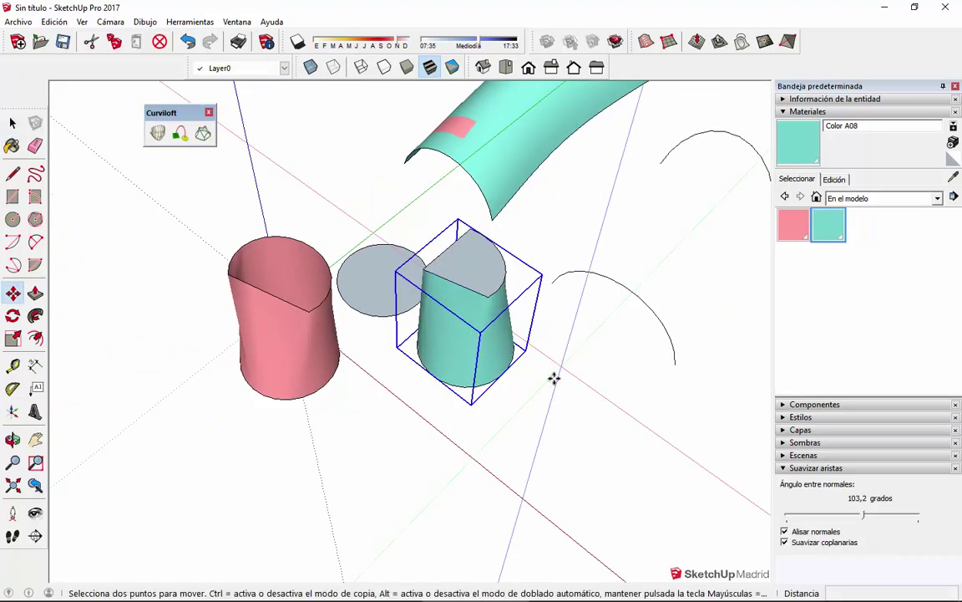
left_click(553, 379)
left_click(494, 479)
key("space")
scroll(417, 426, "down", 3)
left_click(447, 381)
scroll(447, 381, "down", 3)
middle_click_drag(447, 381, 271, 322)
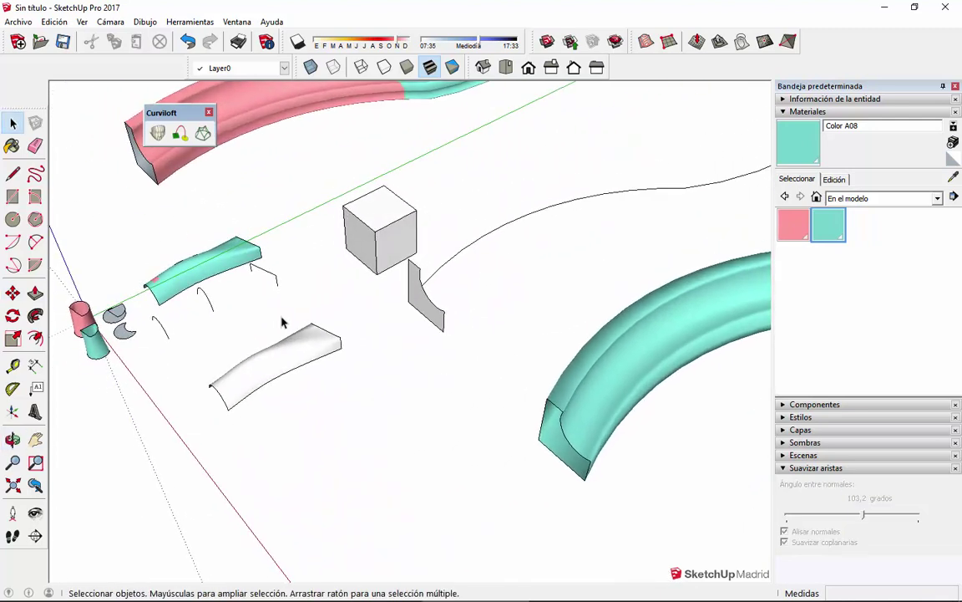